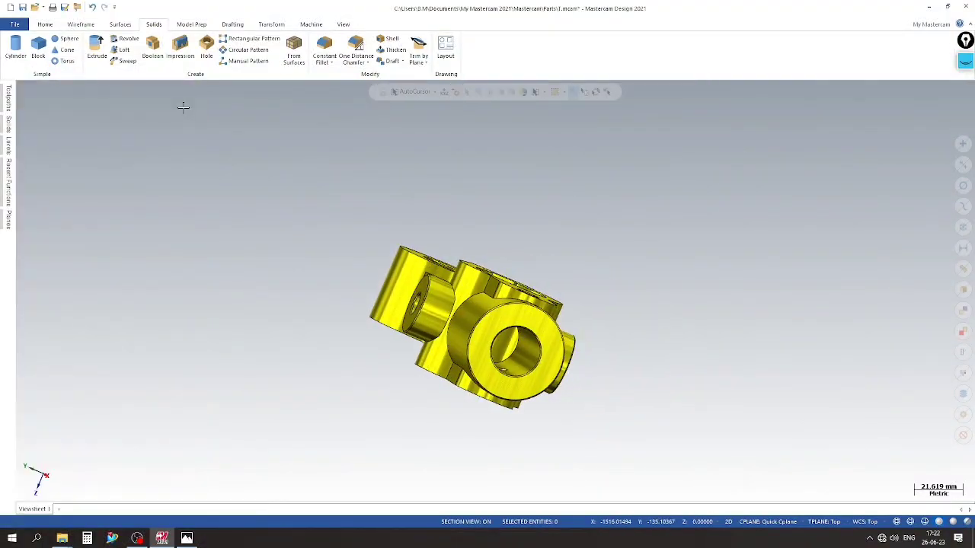
Step: Finish the chamfer, orbit the completed link solid, and bring up its colour palette
key("alt+7")
mouse_move(789, 279)
middle_mouse_down()
mouse_move(452, 306)
mouse_move(353, 261)
middle_mouse_up()
right_click(352, 261)
left_click(482, 238)
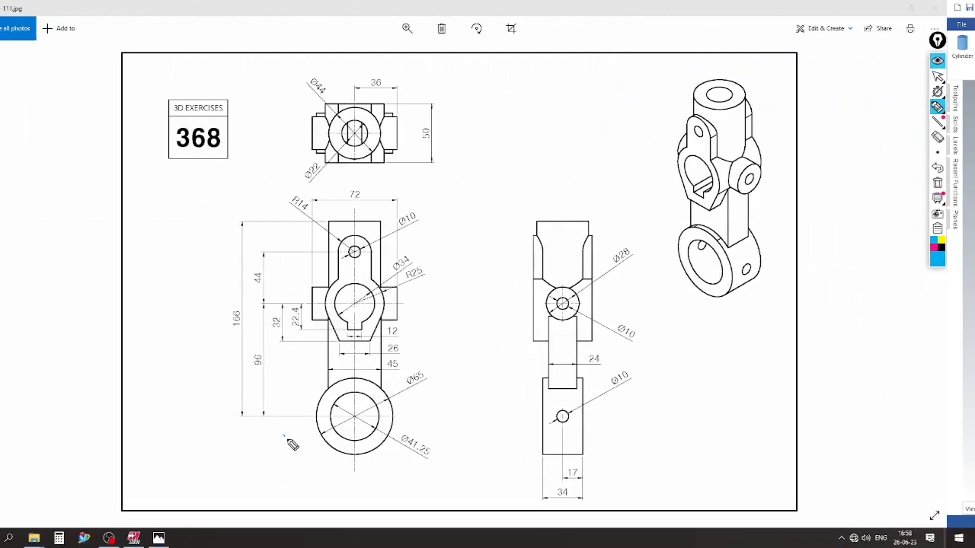
left_click_drag(311, 435, 346, 386)
left_click_drag(260, 370, 290, 373)
left_click_drag(238, 329, 257, 316)
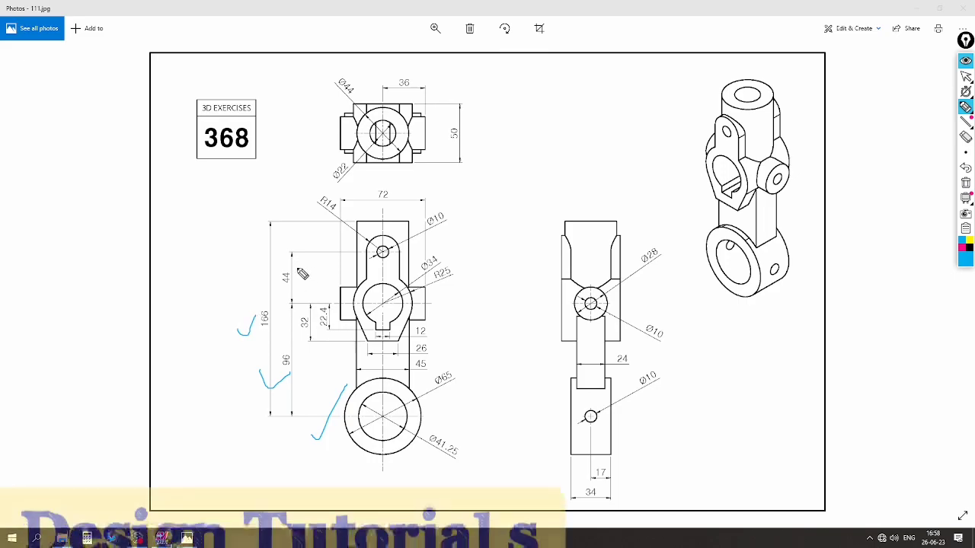
left_click_drag(298, 267, 320, 251)
left_click_drag(312, 192, 326, 179)
mouse_move(241, 129)
left_mouse_down()
mouse_move(191, 163)
mouse_move(263, 98)
left_mouse_up()
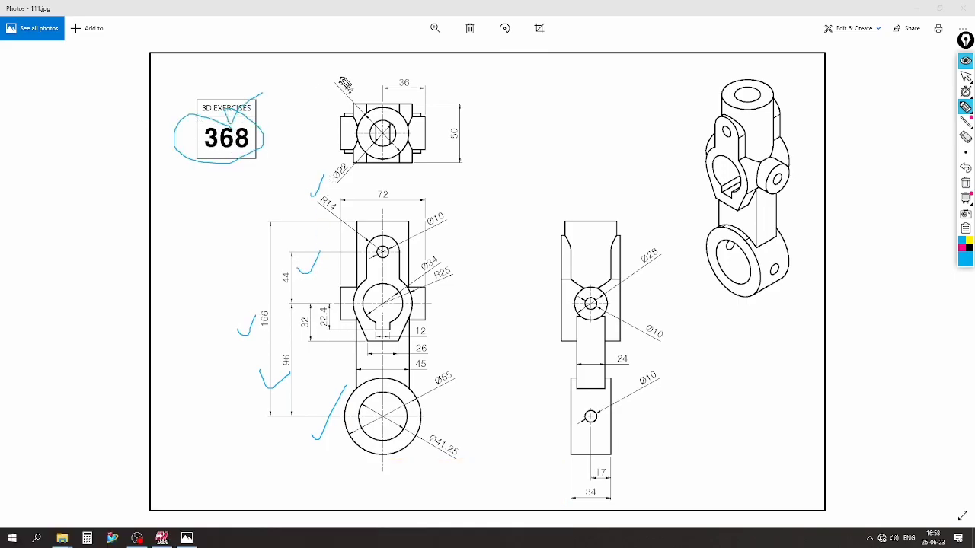
mouse_move(340, 76)
left_mouse_down()
mouse_move(364, 66)
mouse_move(431, 75)
left_mouse_up()
left_click_drag(347, 175, 354, 180)
left_click_drag(463, 125, 473, 124)
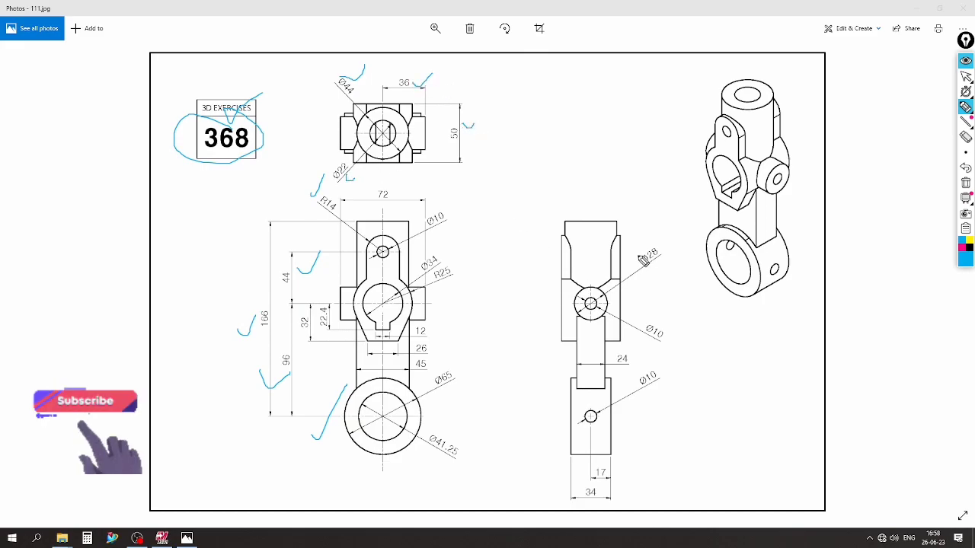
left_click_drag(646, 237, 671, 213)
left_click_drag(667, 326, 687, 297)
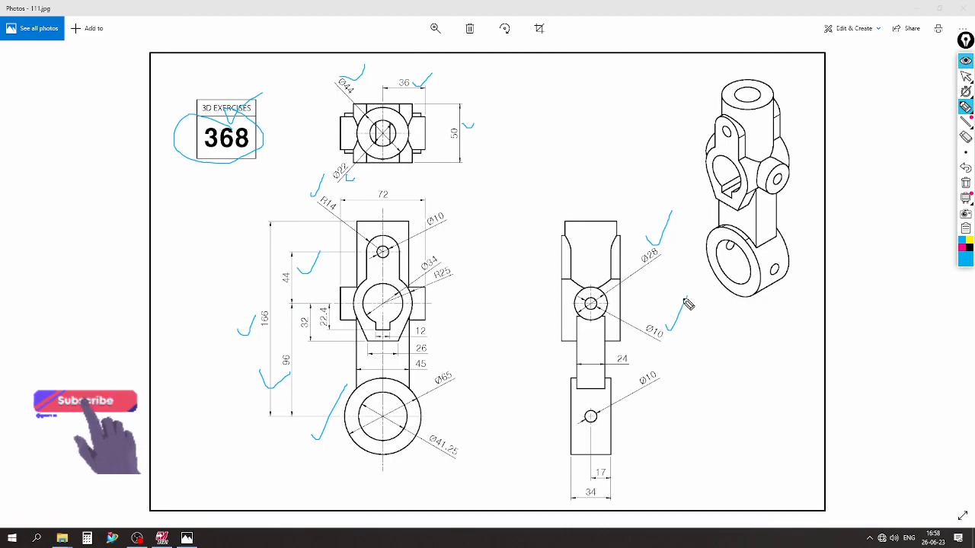
left_click_drag(617, 356, 641, 340)
left_click_drag(660, 383, 683, 358)
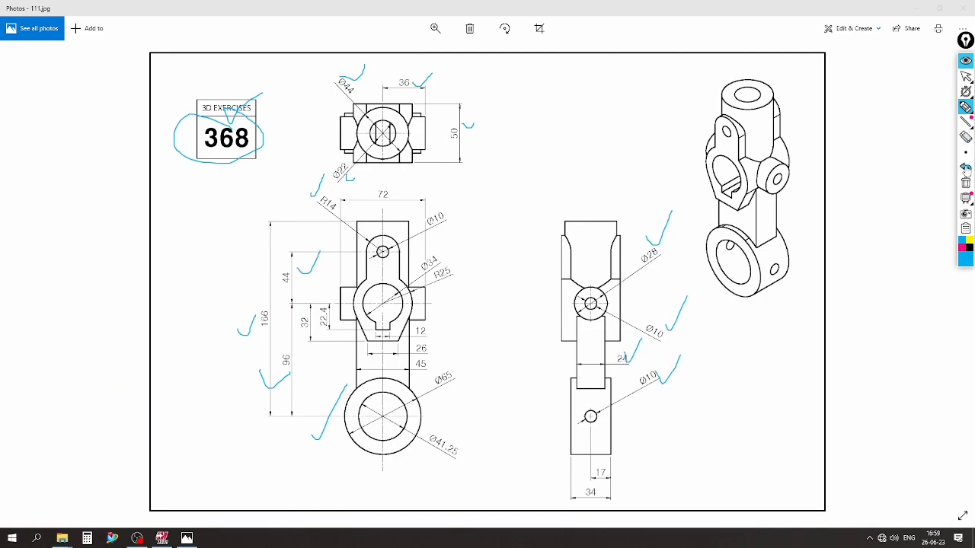
left_click(965, 183)
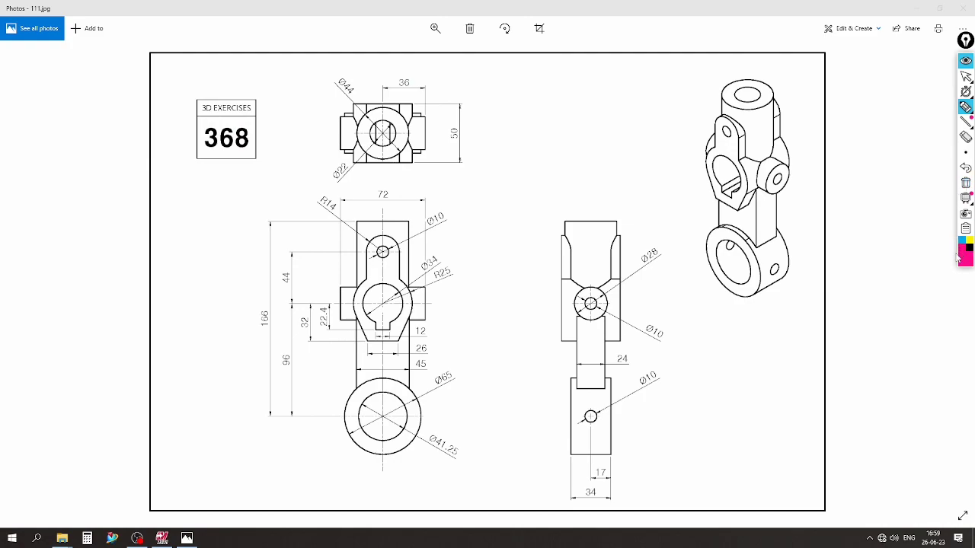
left_click(966, 76)
left_click(966, 106)
left_click_drag(457, 449, 482, 431)
left_click_drag(450, 378, 480, 358)
left_click(965, 183)
left_click(966, 61)
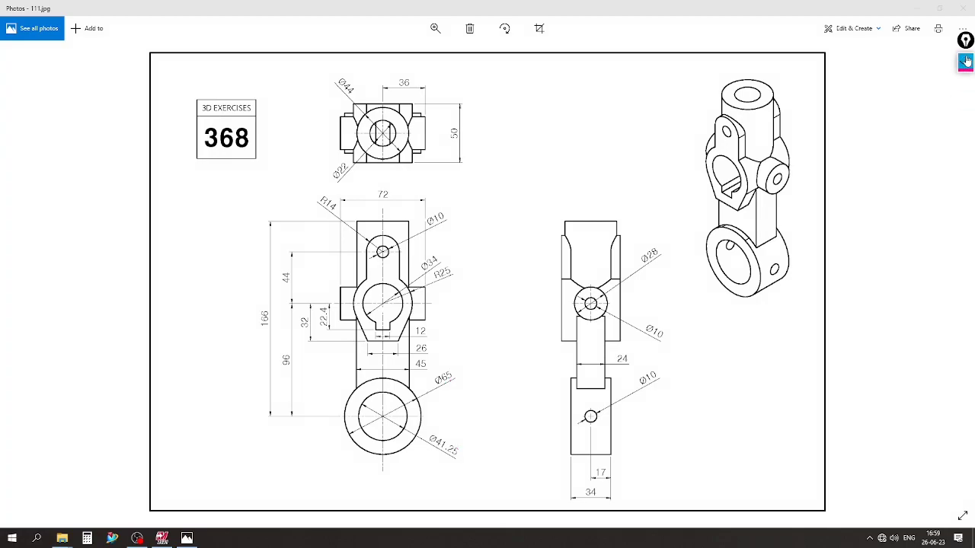
Step: Return to Mastercam and start a new blank part file
left_click(162, 539)
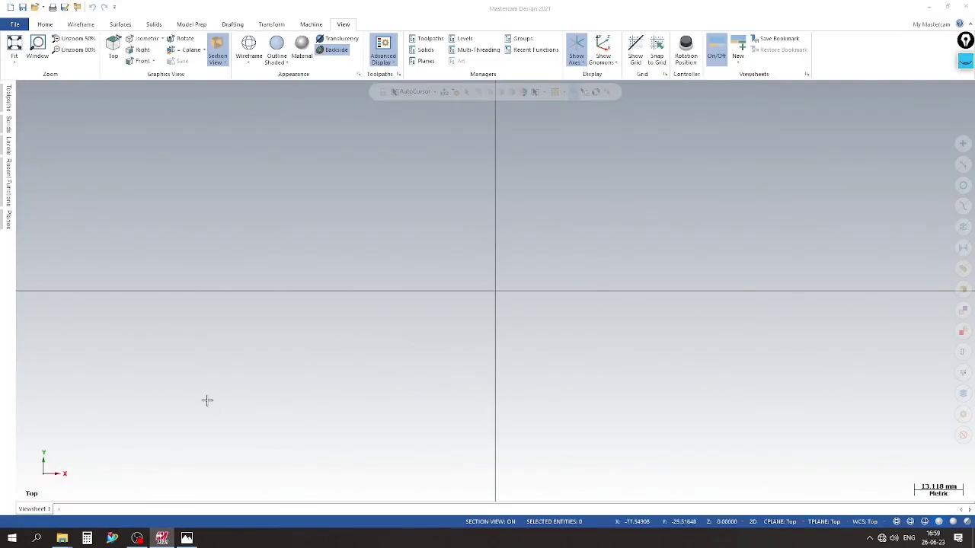
left_click(42, 27)
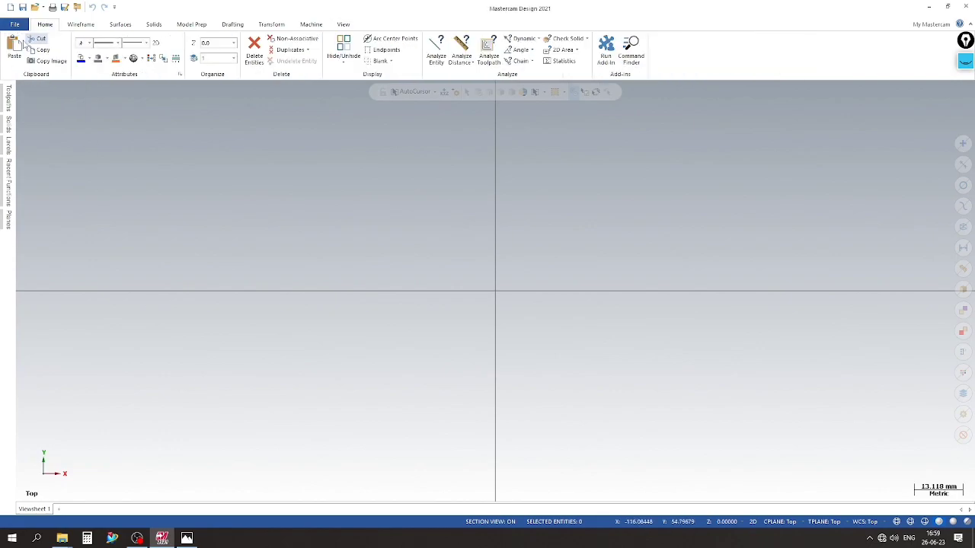
left_click(14, 25)
left_click(37, 69)
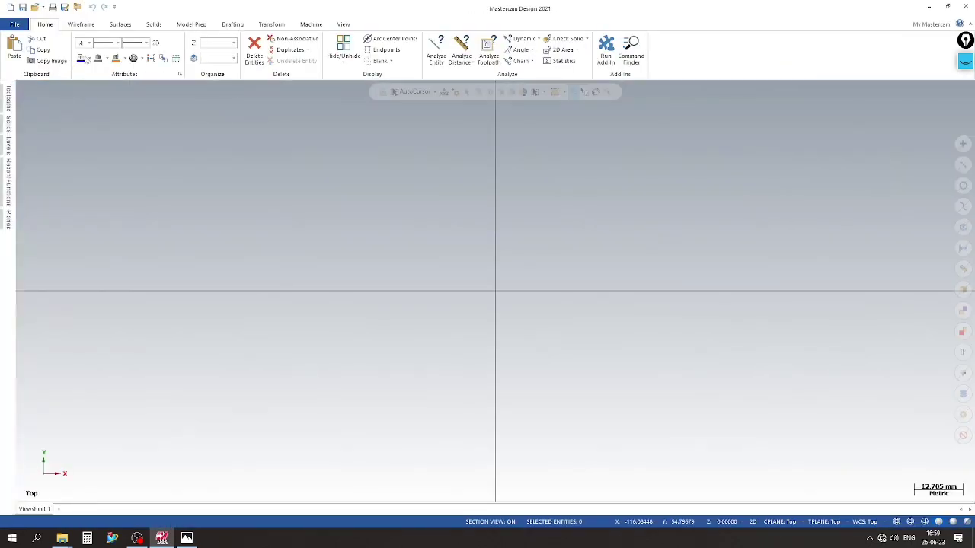
Step: Draw a Ø65 circle centred at the origin
left_click(81, 25)
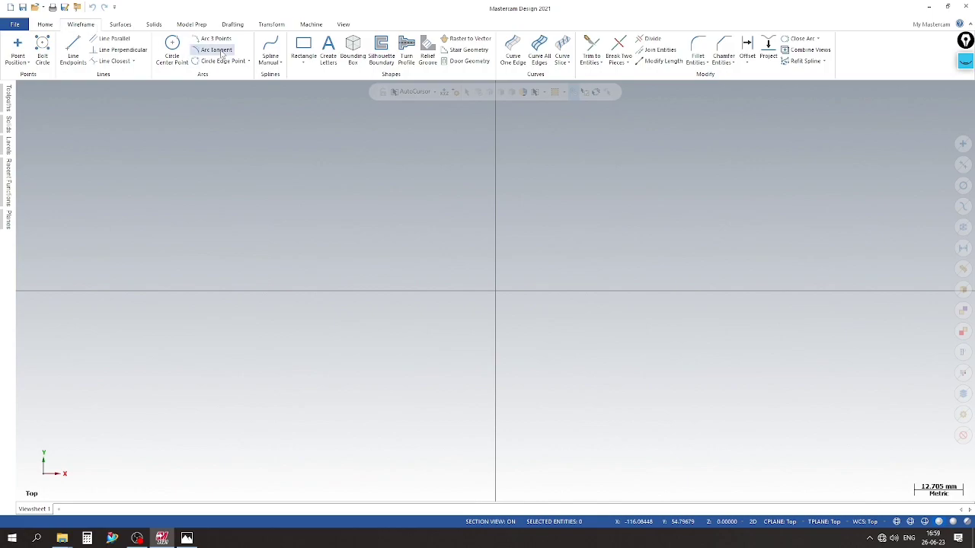
left_click(172, 47)
left_click(591, 290)
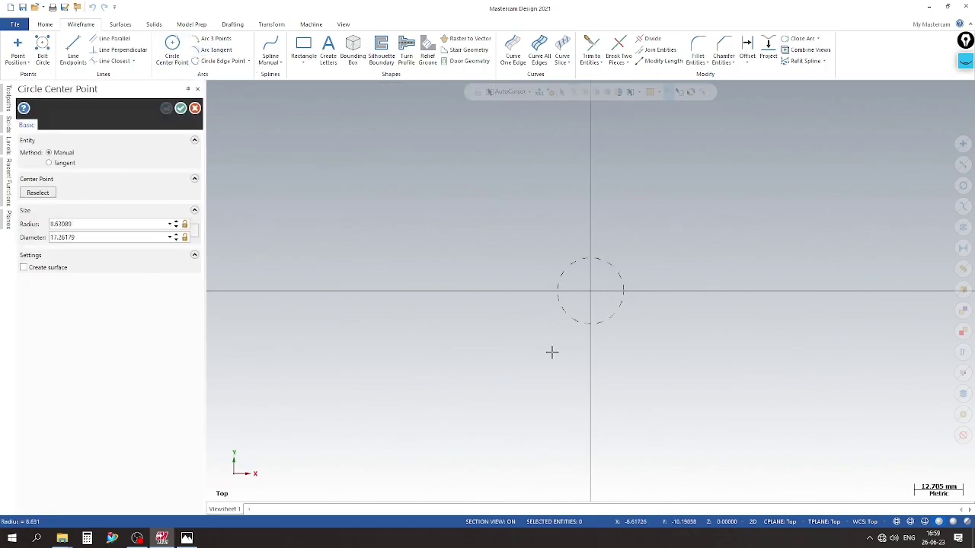
left_click(538, 357)
double_click(77, 236)
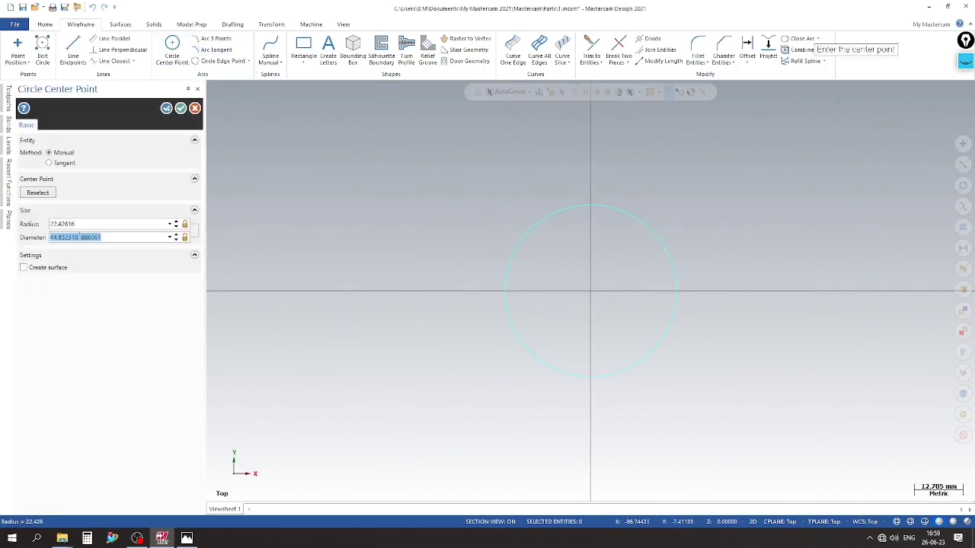
type("65")
key("Return")
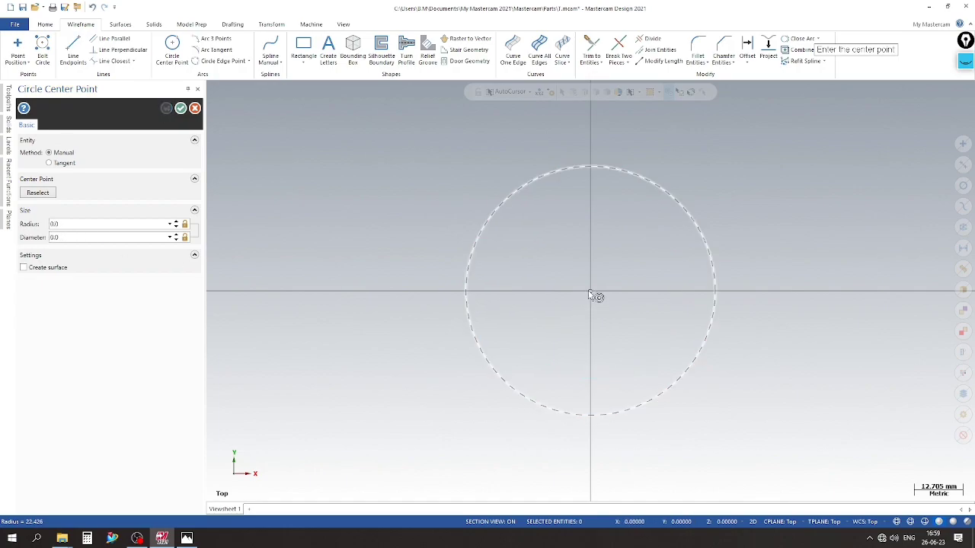
Step: Add a concentric Ø41.25 circle at the origin, then check the reference drawing
left_click(591, 291)
left_click(559, 344)
double_click(114, 237)
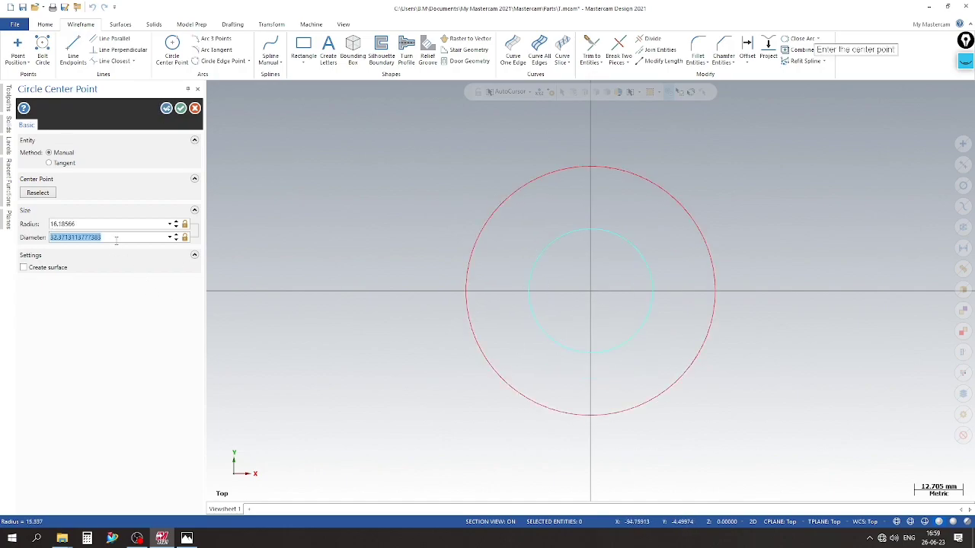
type("41.25")
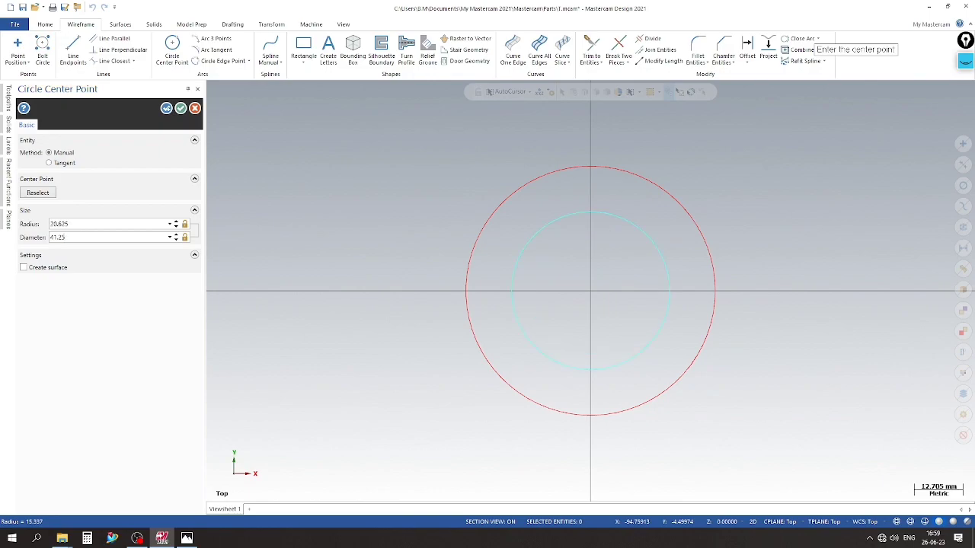
key("Return")
left_click(182, 107)
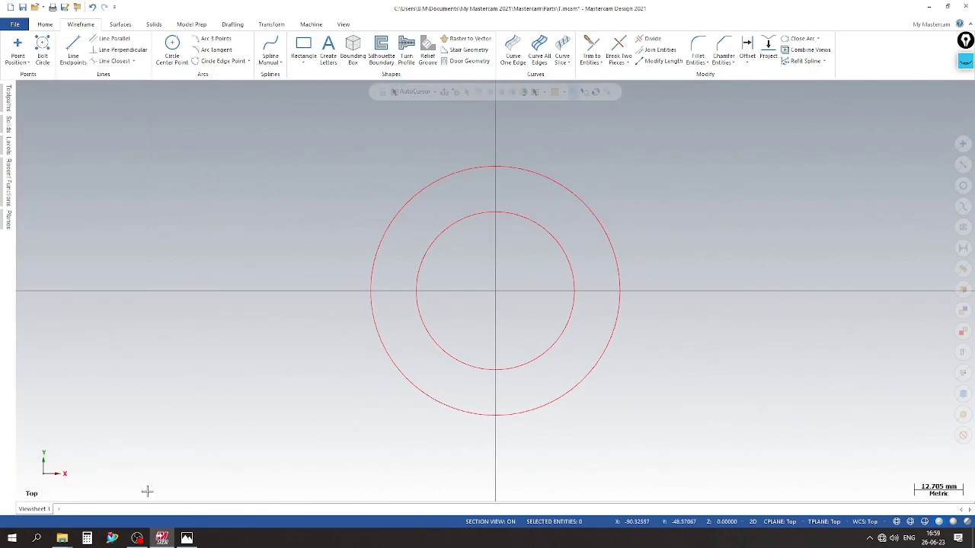
left_click(187, 539)
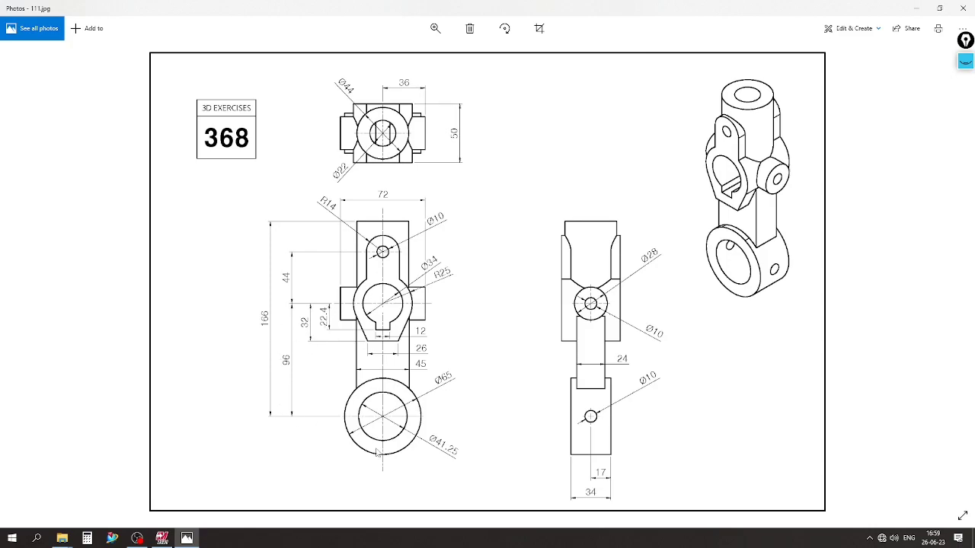
Step: Back in Mastercam, inspect the circles in isometric view, then return to Top view
left_click(186, 538)
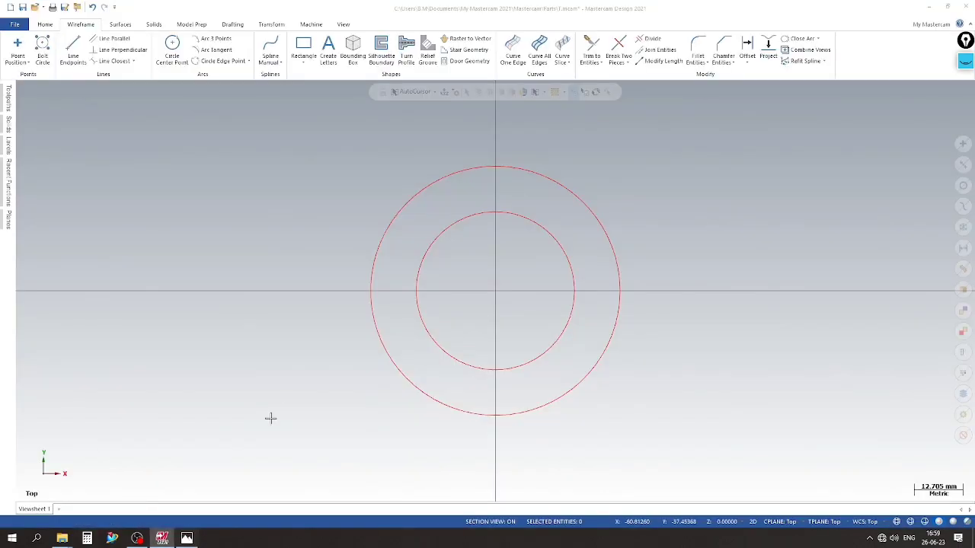
scroll(294, 381, "down", 2)
scroll(297, 400, "down", 1)
right_click(298, 394)
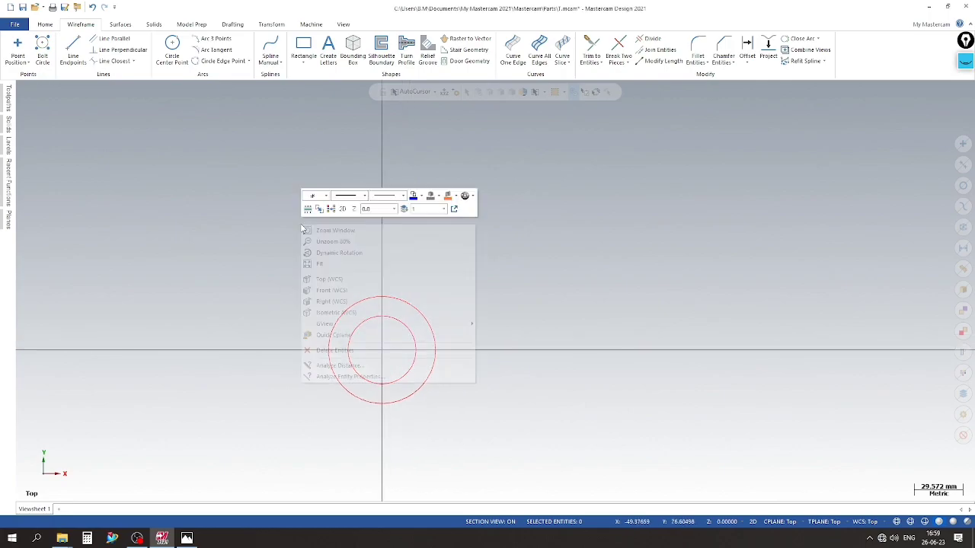
left_click(360, 309)
scroll(233, 254, "down", 3)
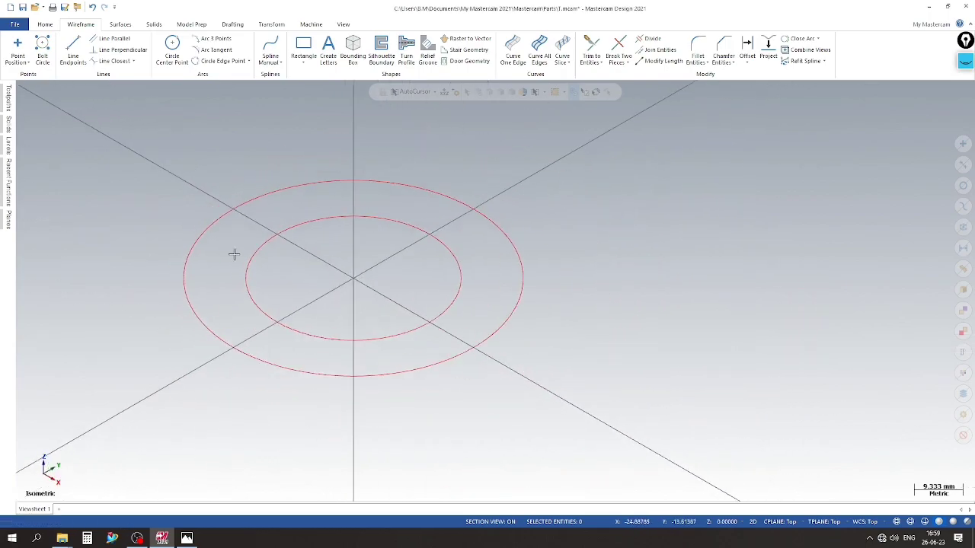
right_click(379, 222)
left_click(404, 311)
scroll(368, 278, "down", 3)
scroll(358, 185, "down", 3)
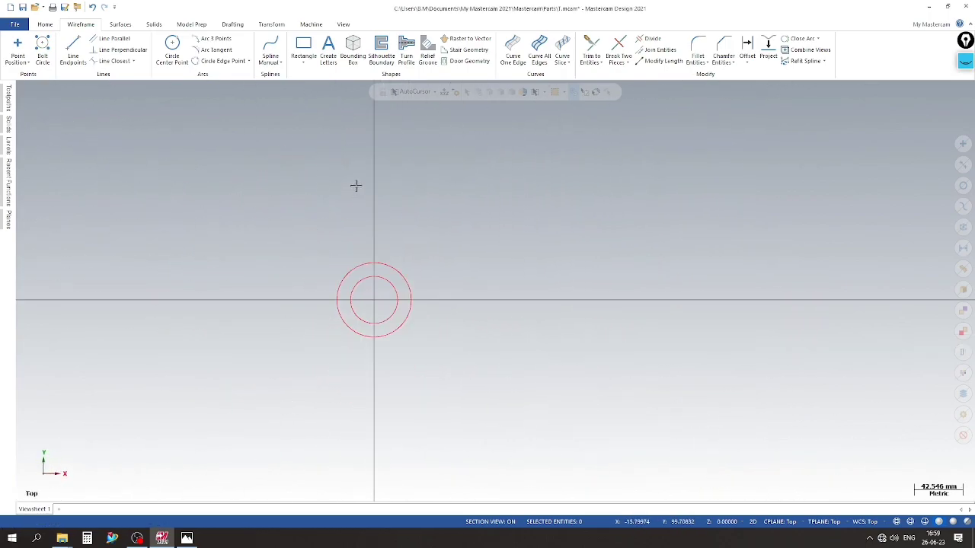
scroll(384, 314, "up", 2)
Step: Draw a 166 by 45 rectangle anchored at its left middle on the circle centre
left_click(302, 64)
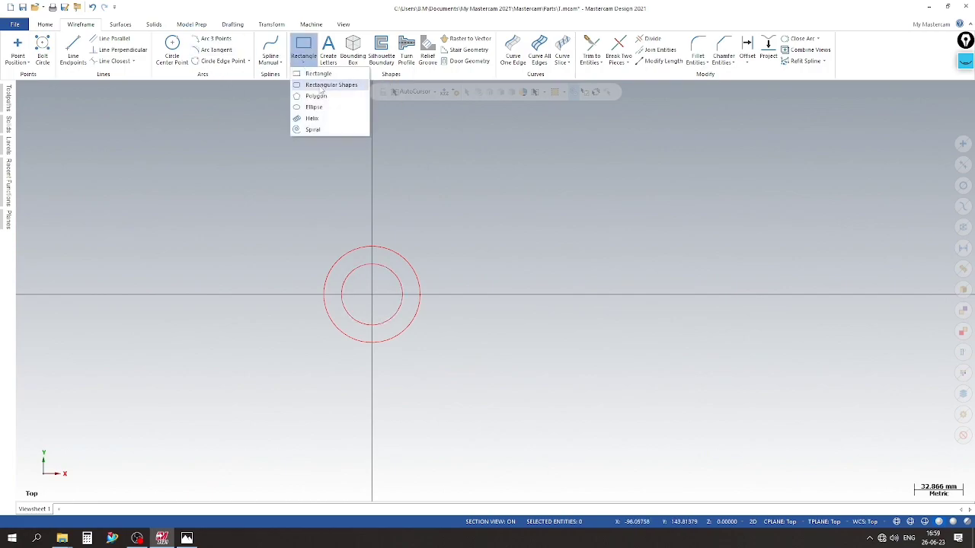
left_click(327, 83)
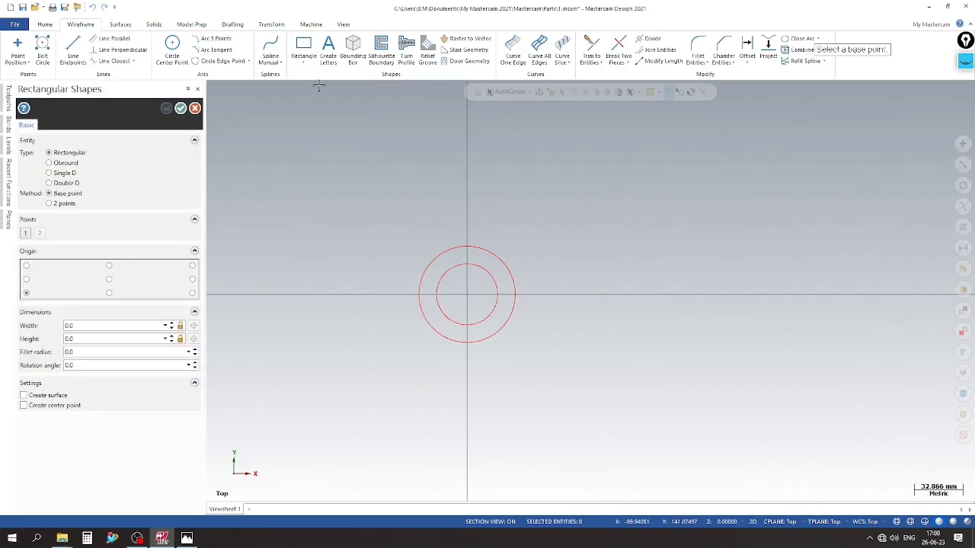
left_click(27, 280)
left_click(467, 294)
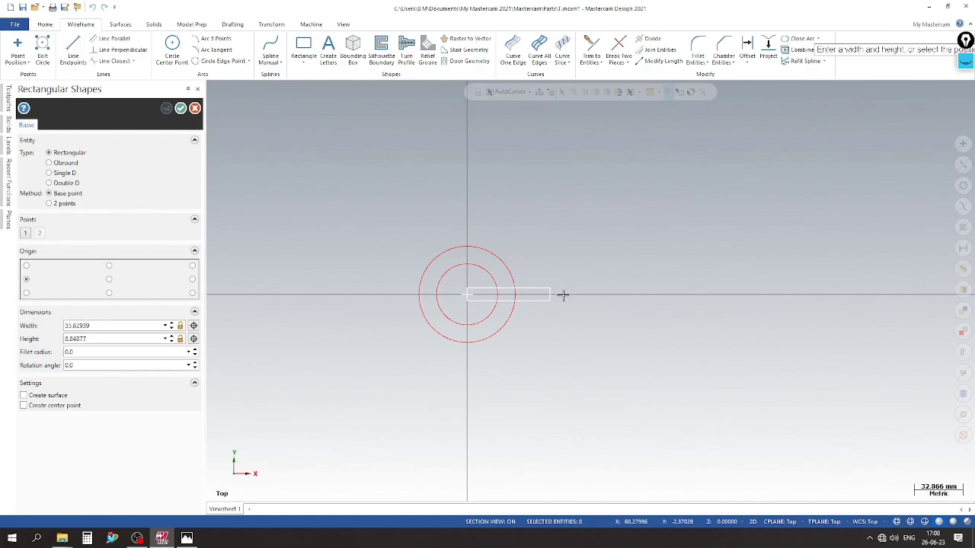
left_click(705, 269)
double_click(92, 325)
type("165.0")
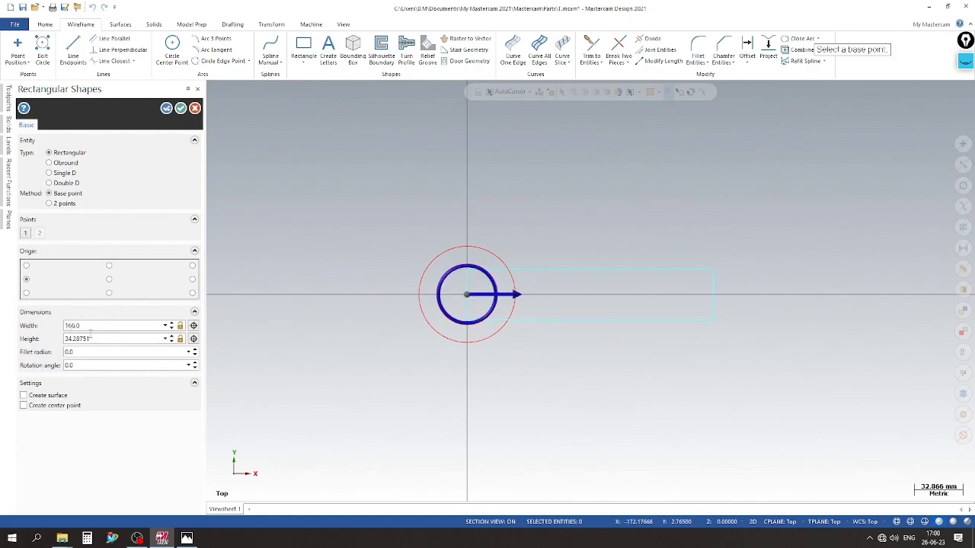
double_click(91, 338)
type("145")
key("Return")
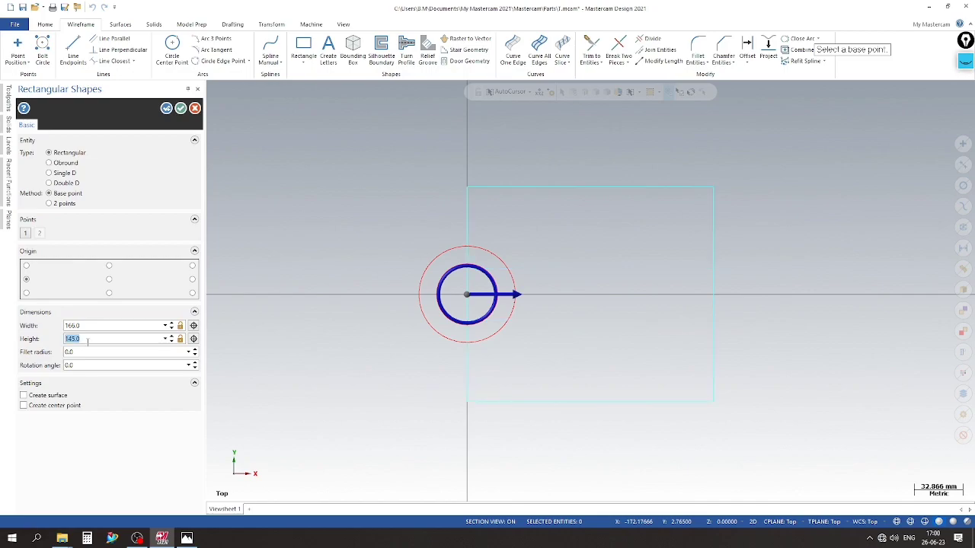
type("45")
key("Return")
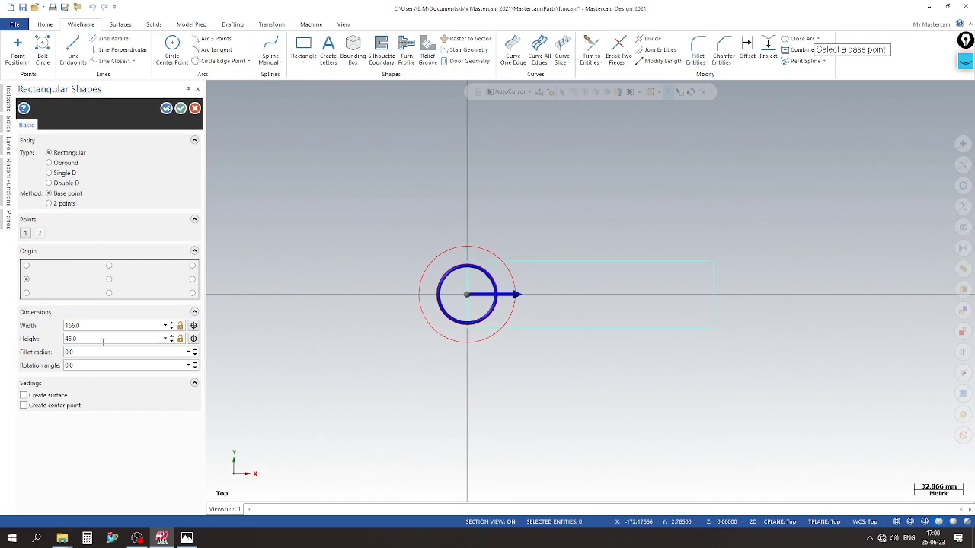
scroll(474, 348, "up", 1)
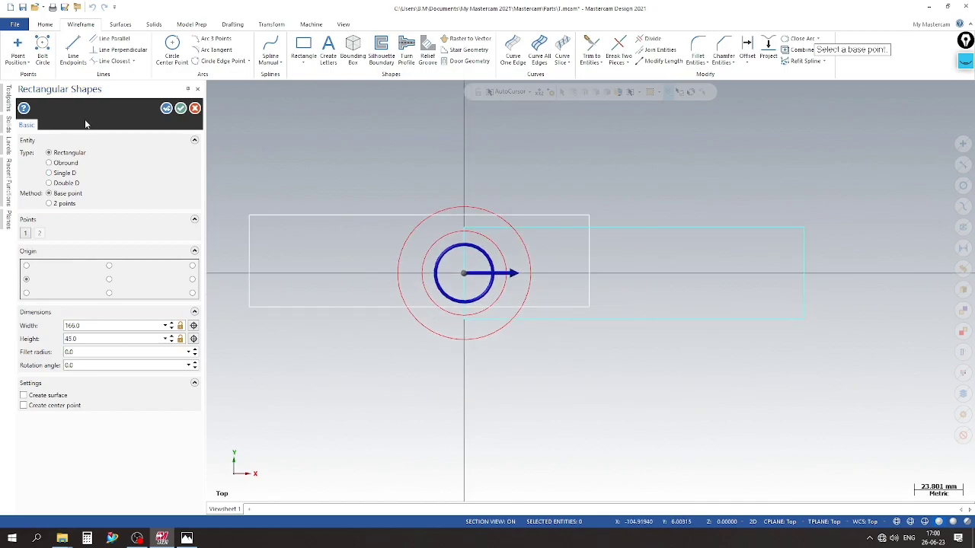
left_click(179, 111)
Step: Adjust the zoom and bring up the exercise 368 reference drawing
scroll(450, 298, "up", 1)
scroll(417, 297, "down", 1)
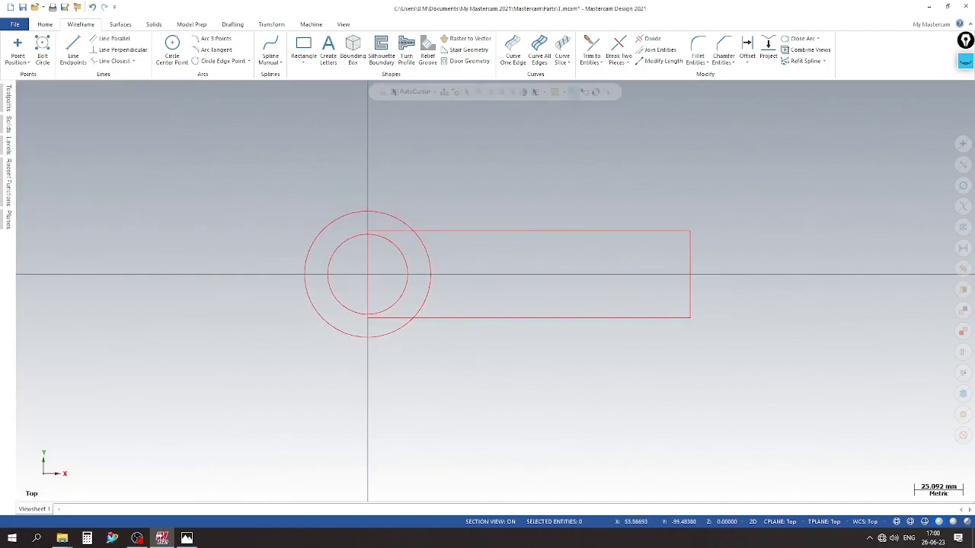
scroll(426, 266, "up", 1)
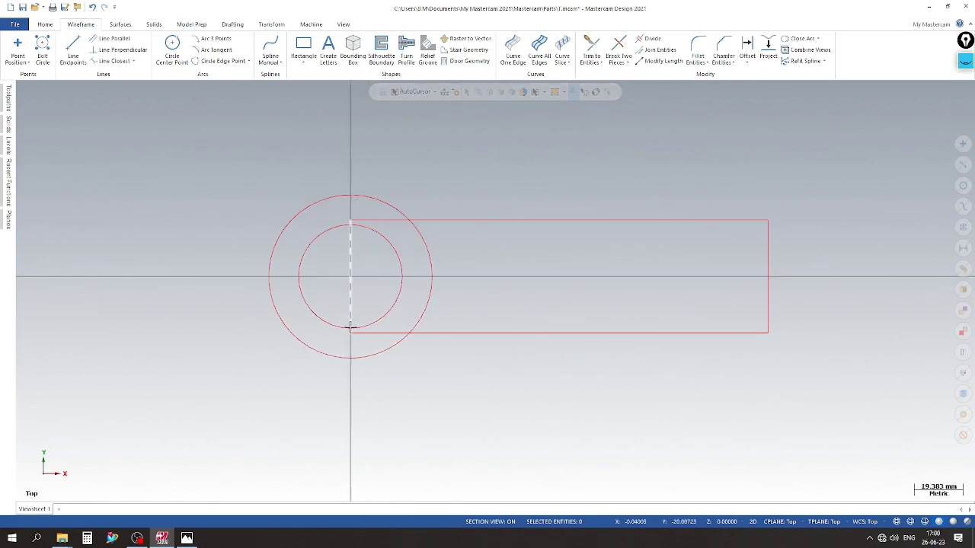
left_click(186, 538)
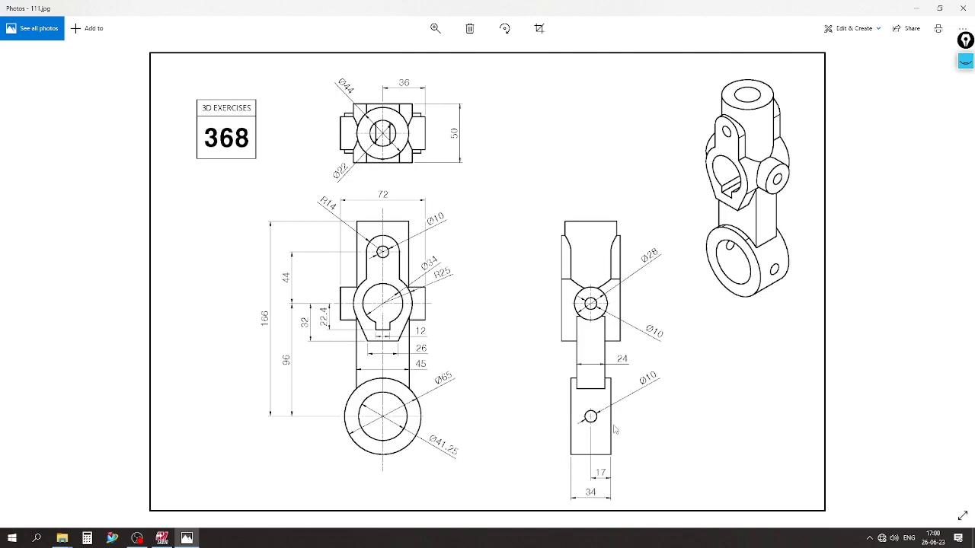
Step: Pen-mark the 17, 34 and Ø10 dimensions on the drawing, clear the ink, and return to Mastercam
left_click(964, 61)
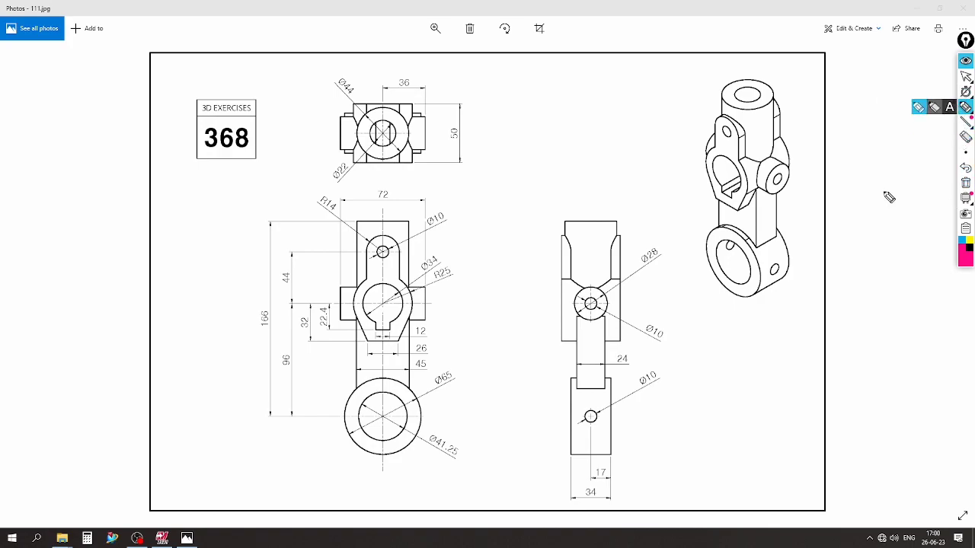
left_click_drag(615, 472, 648, 435)
left_click_drag(612, 499, 653, 470)
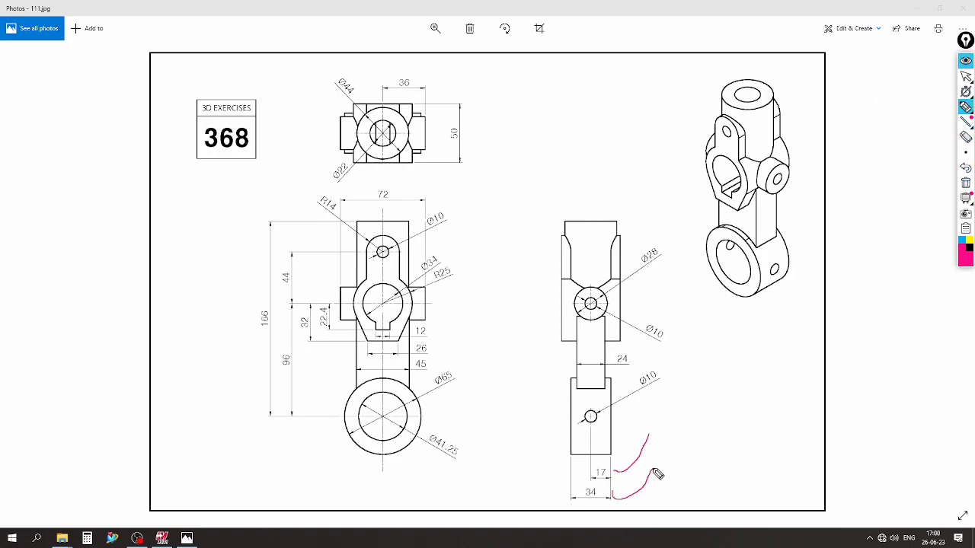
left_click_drag(614, 362, 652, 339)
left_click(964, 183)
left_click(965, 61)
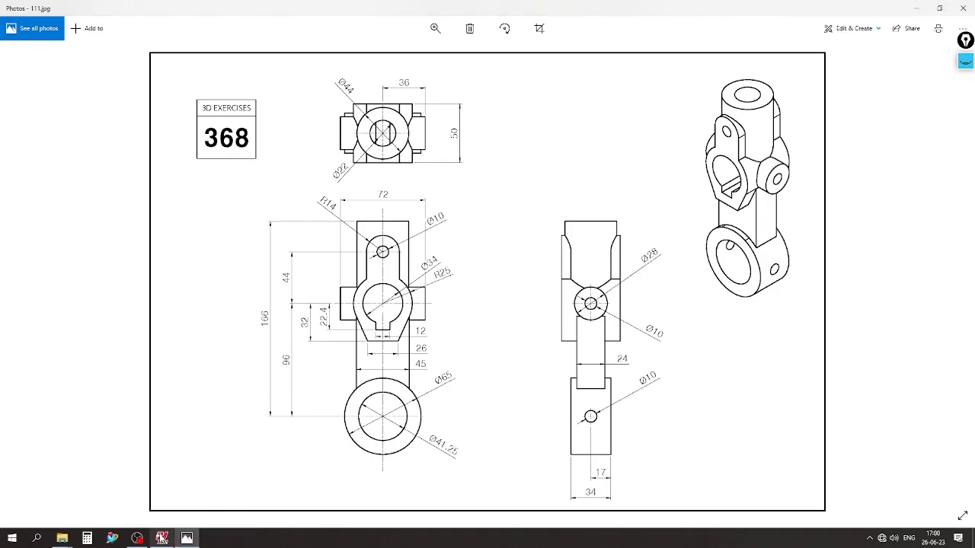
left_click(161, 538)
right_click(413, 181)
Step: In isometric view, extrude the rectangle 24/2 in both directions into a solid bar
left_click(449, 272)
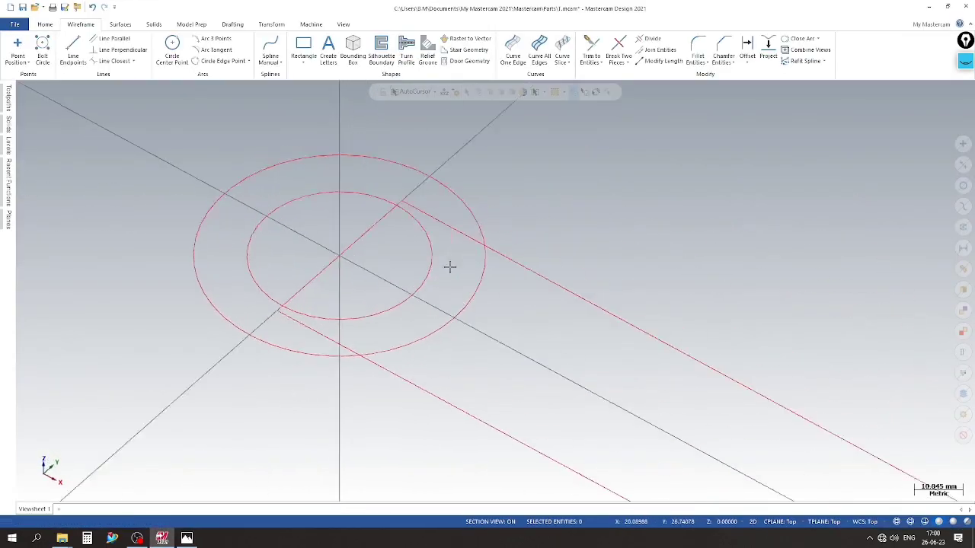
left_click(153, 25)
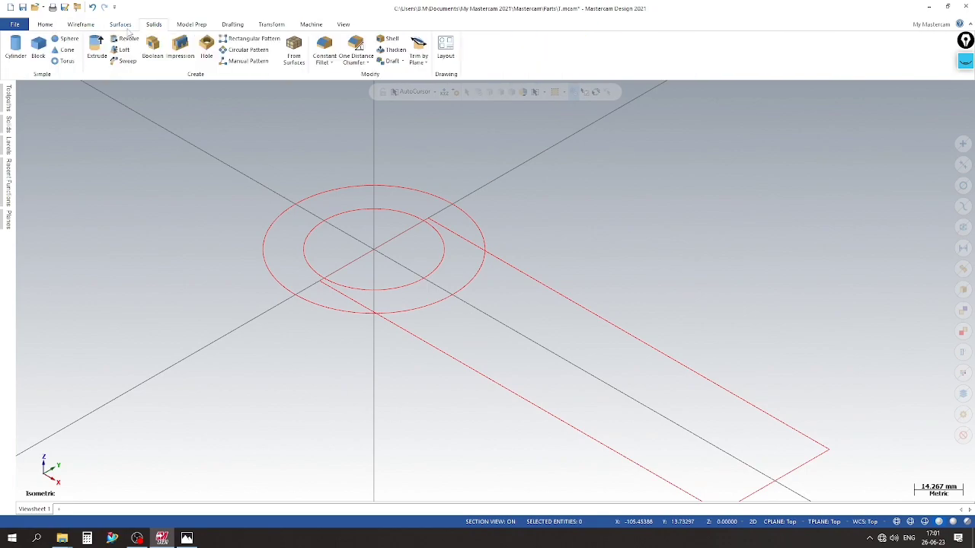
left_click(97, 47)
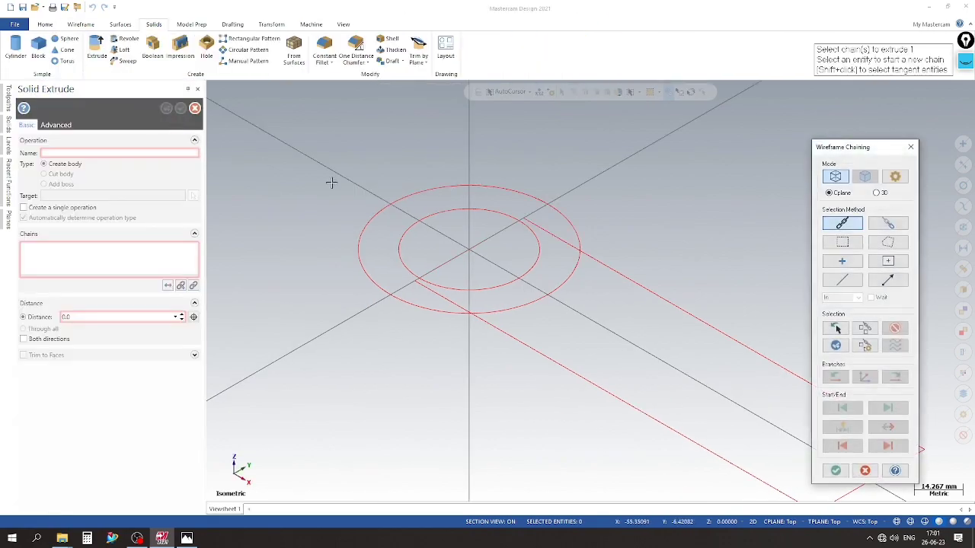
left_click(618, 278)
scroll(328, 214, "down", 3)
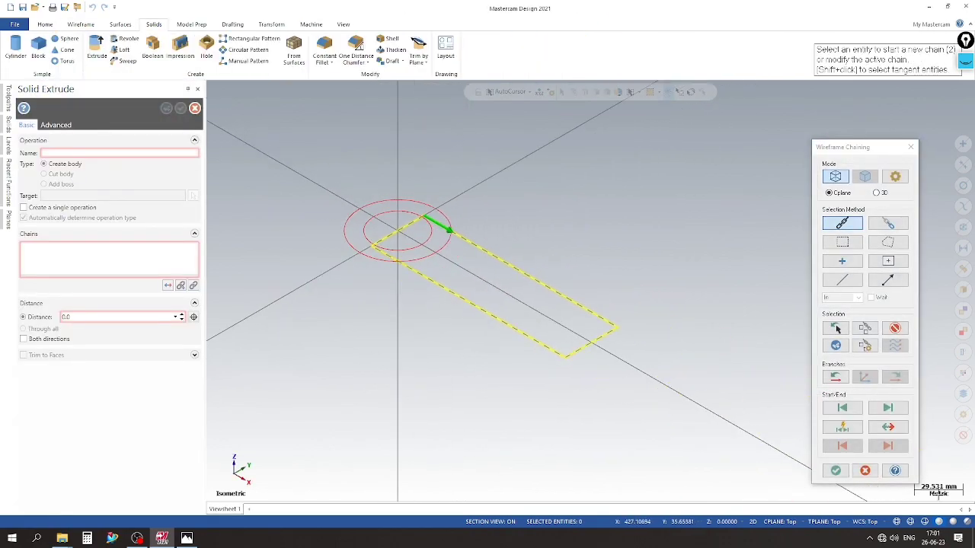
left_click(835, 470)
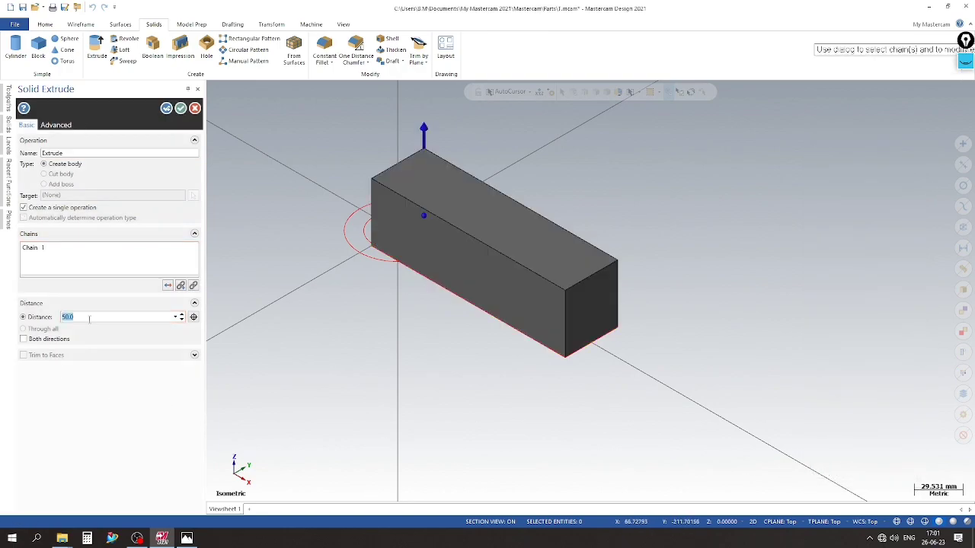
type("12")
key("Return")
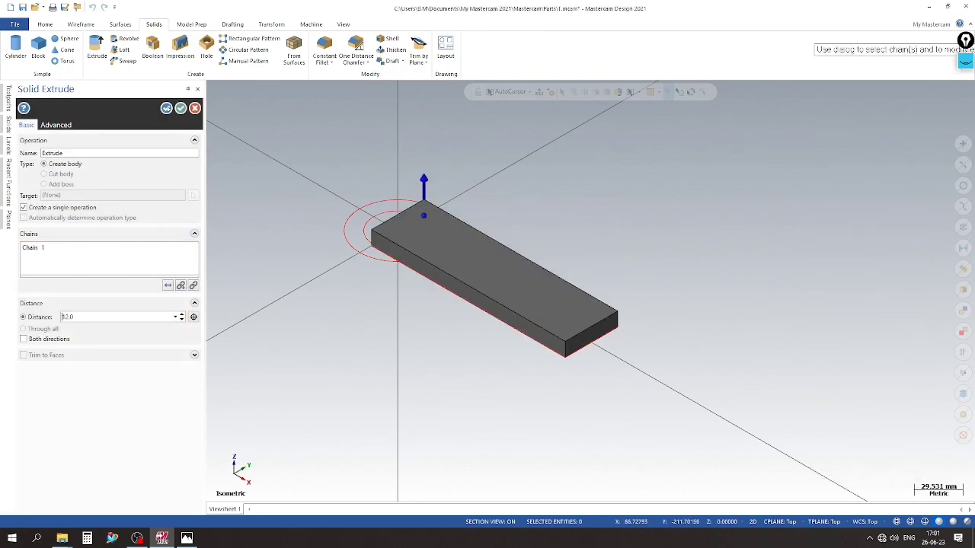
left_click(69, 338)
scroll(343, 208, "up", 1)
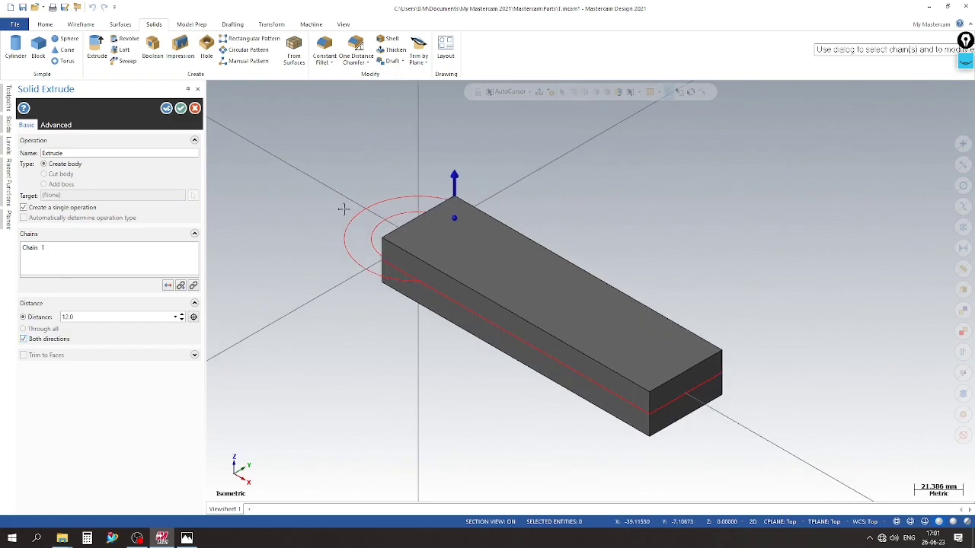
left_click(164, 109)
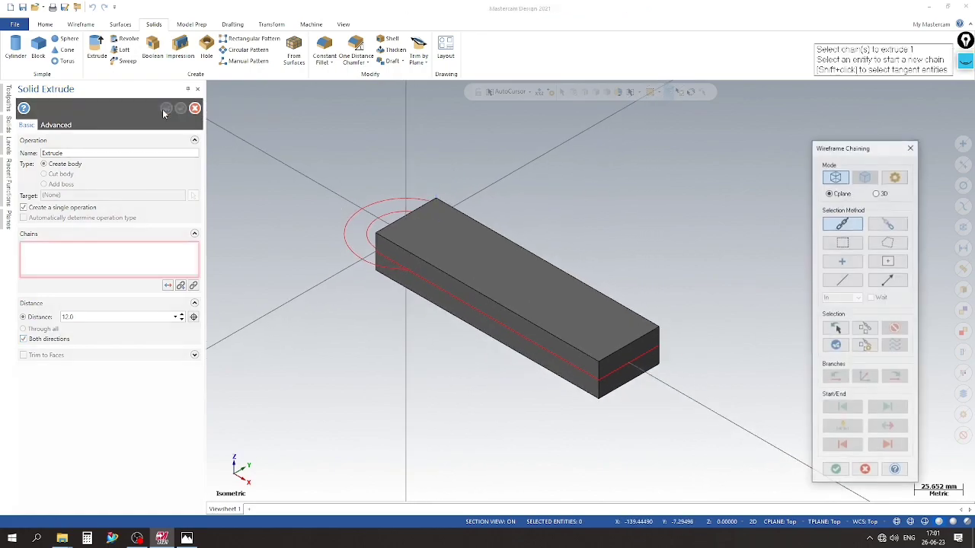
Step: Extrude the Ø65 circle 34/2 both directions as a boss added to the bar
left_click(363, 203)
left_click(835, 470)
type("34/2")
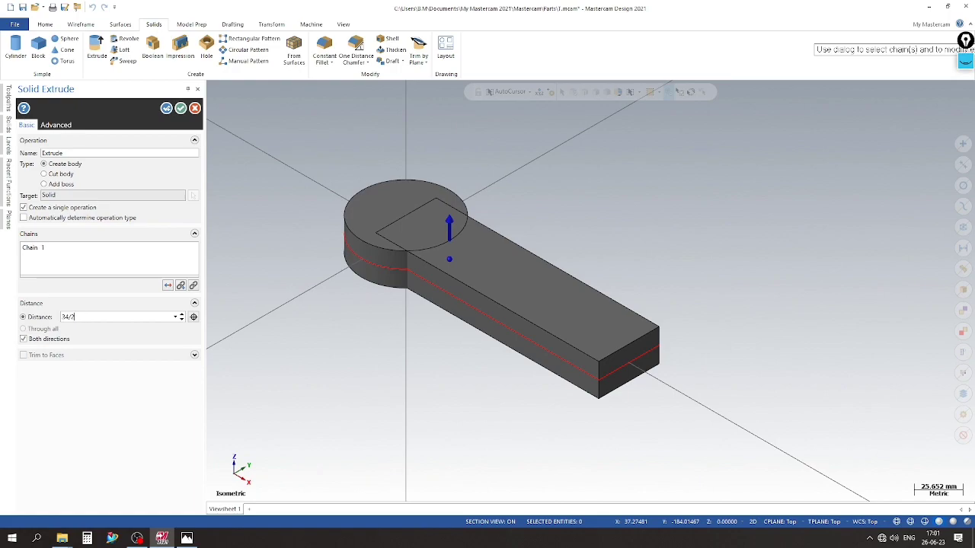
key("Return")
scroll(289, 312, "up", 1)
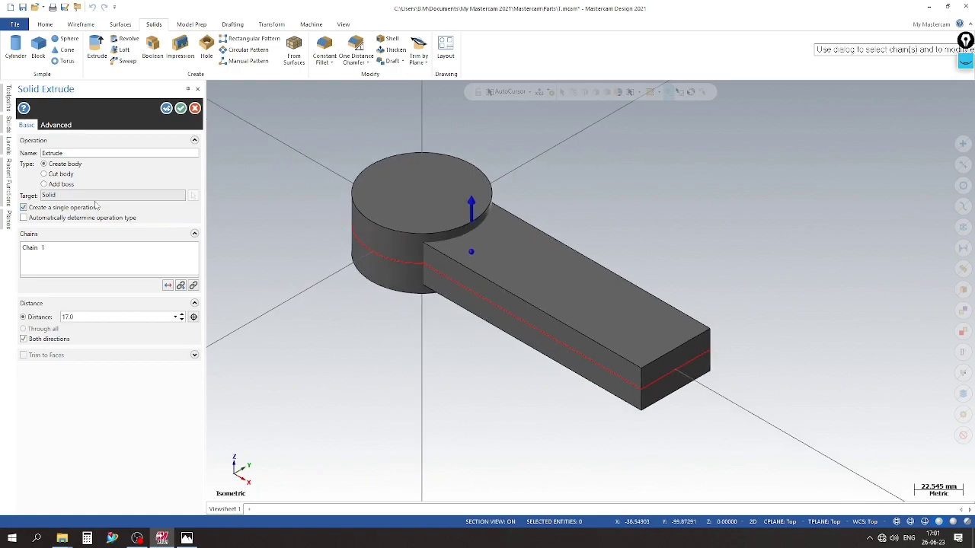
left_click(44, 184)
mouse_move(311, 330)
middle_mouse_down()
mouse_move(437, 333)
mouse_move(422, 383)
middle_mouse_up()
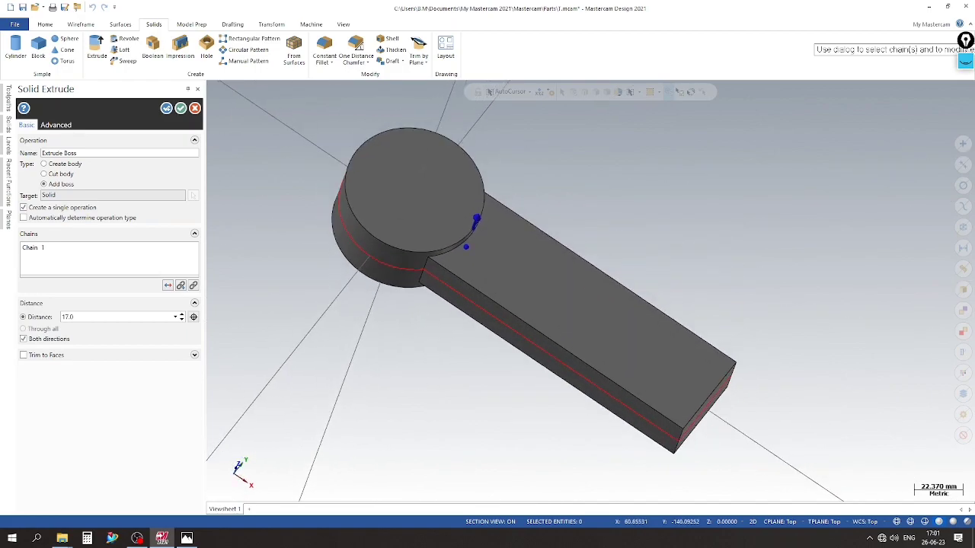
left_click(185, 539)
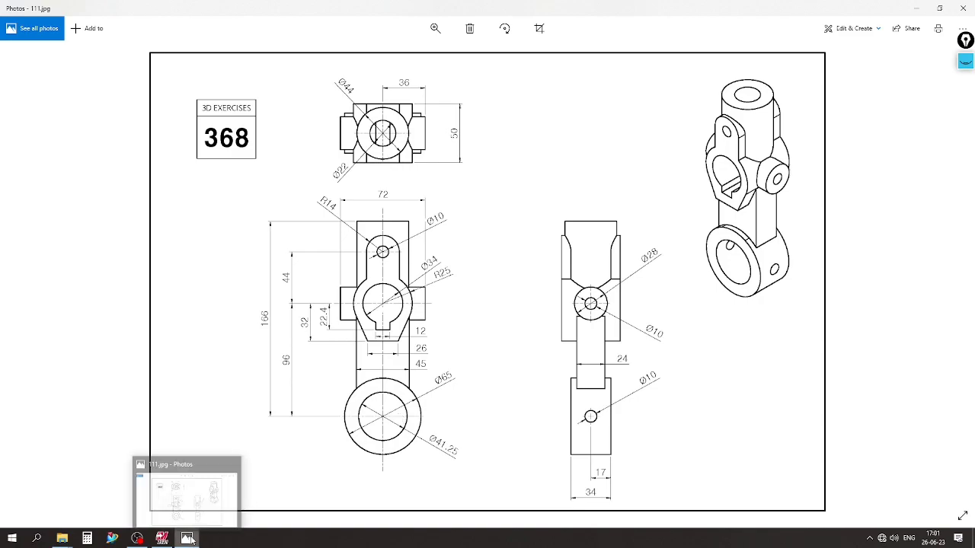
mouse_move(186, 538)
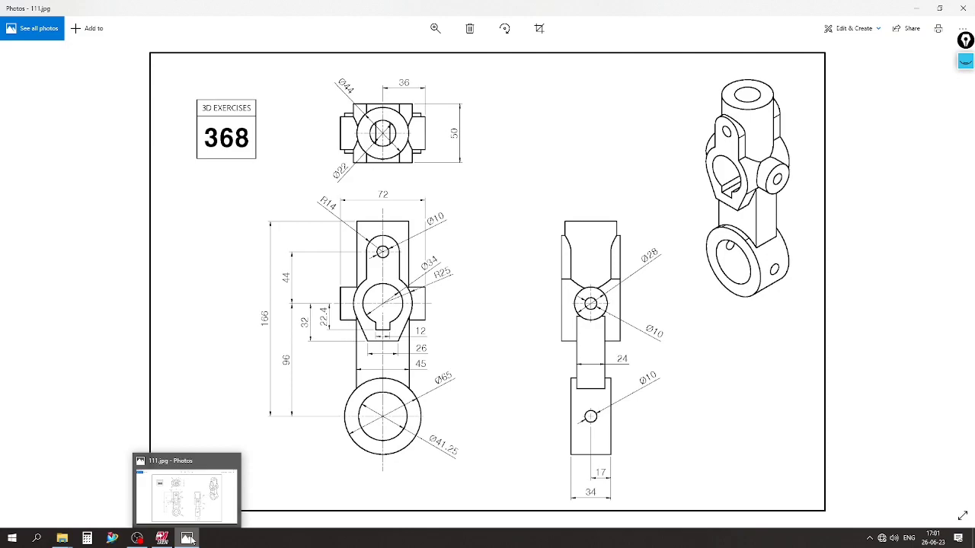
mouse_move(185, 491)
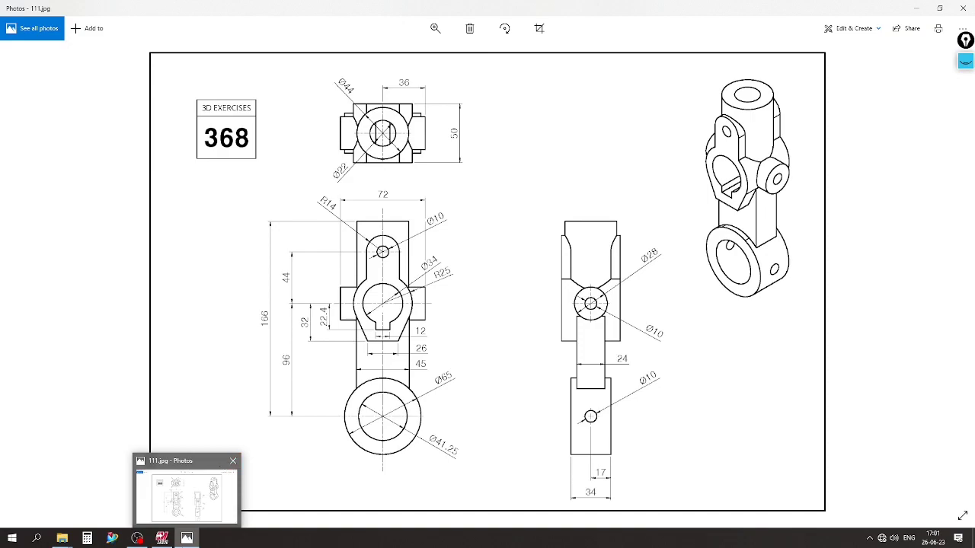
left_click(187, 538)
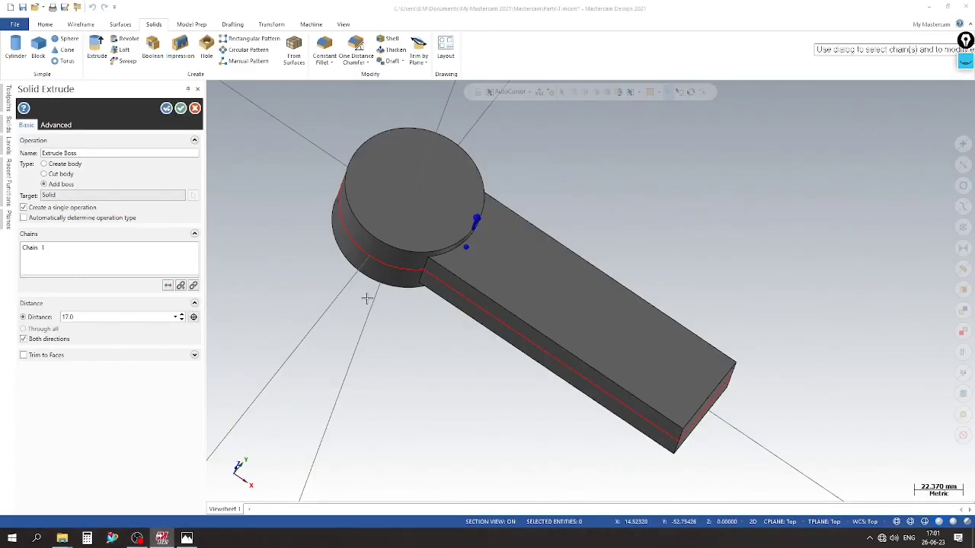
left_click(179, 110)
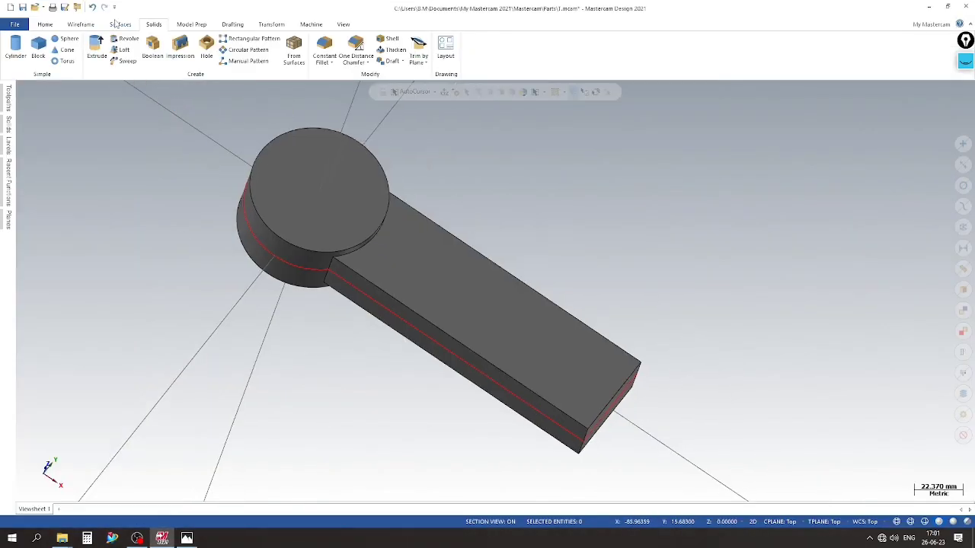
Step: Cut the Ø41.25 circle 17 both ways through the hub to bore out the ring
left_click(97, 49)
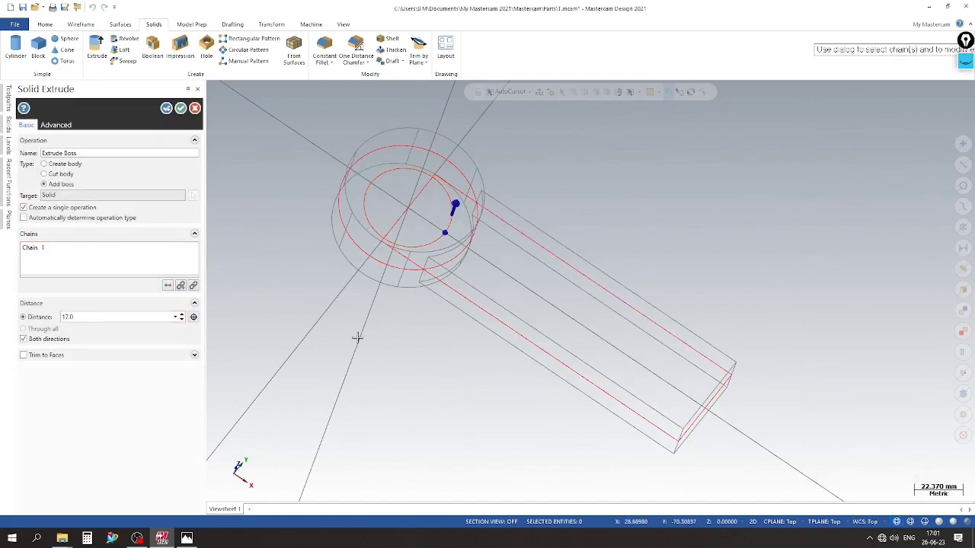
left_click(835, 471)
left_click(72, 174)
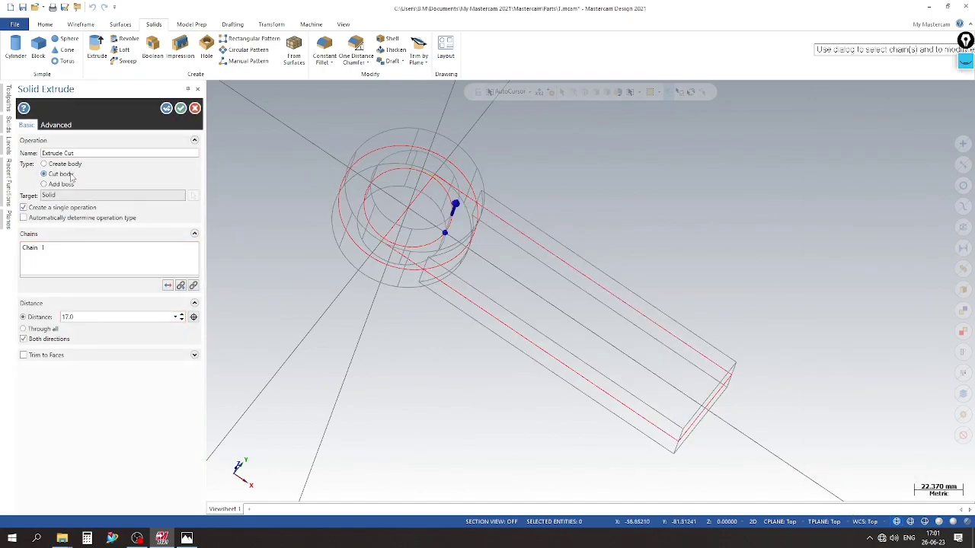
left_click(940, 522)
mouse_move(379, 370)
middle_mouse_down()
mouse_move(457, 198)
mouse_move(403, 366)
middle_mouse_up()
scroll(287, 246, "up", 2)
scroll(208, 161, "down", 1)
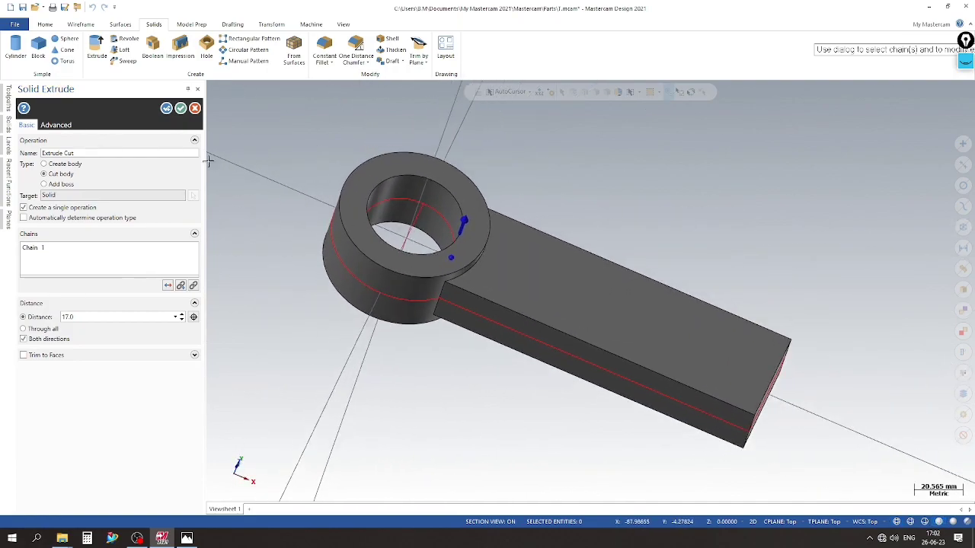
left_click(180, 108)
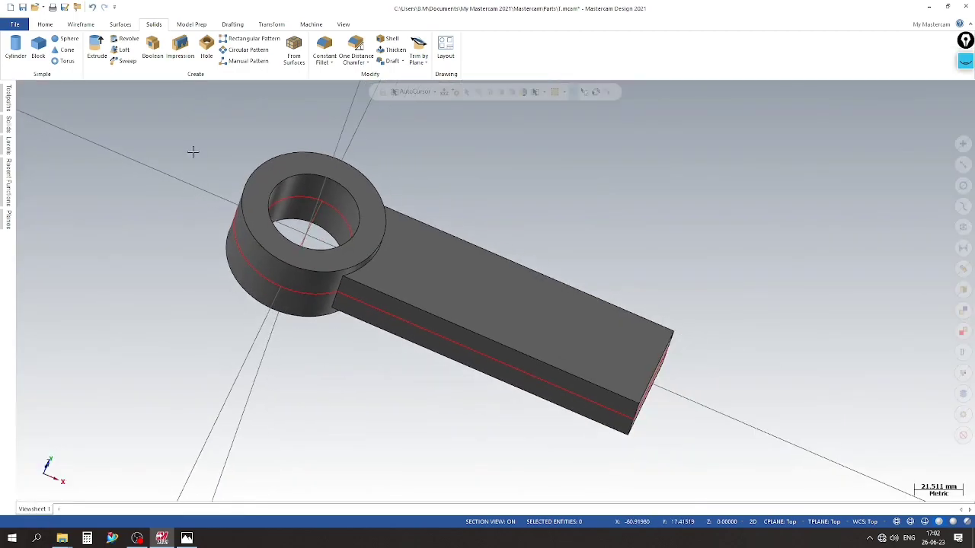
scroll(193, 150, "down", 1)
Step: Move the finished solid to level 2
left_click(406, 257)
right_click(407, 257)
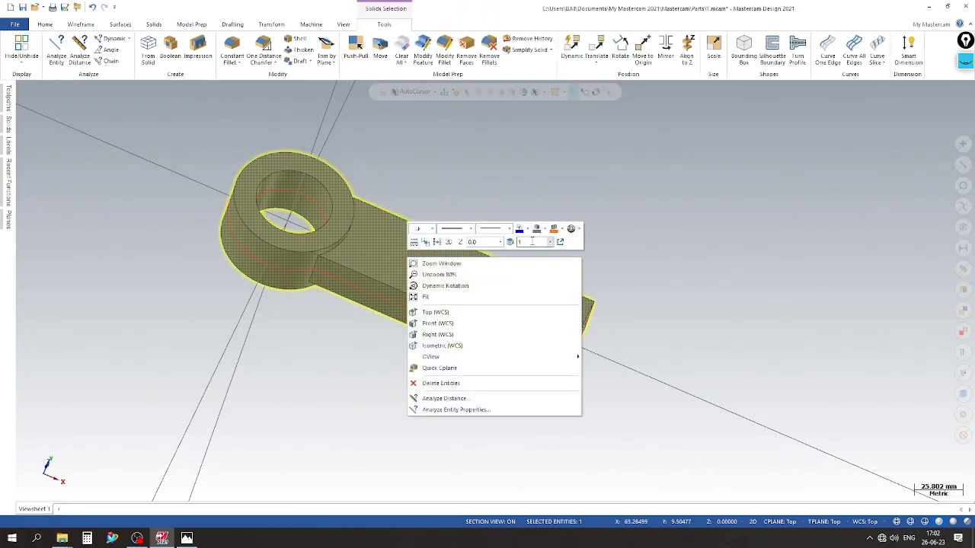
left_click(509, 242)
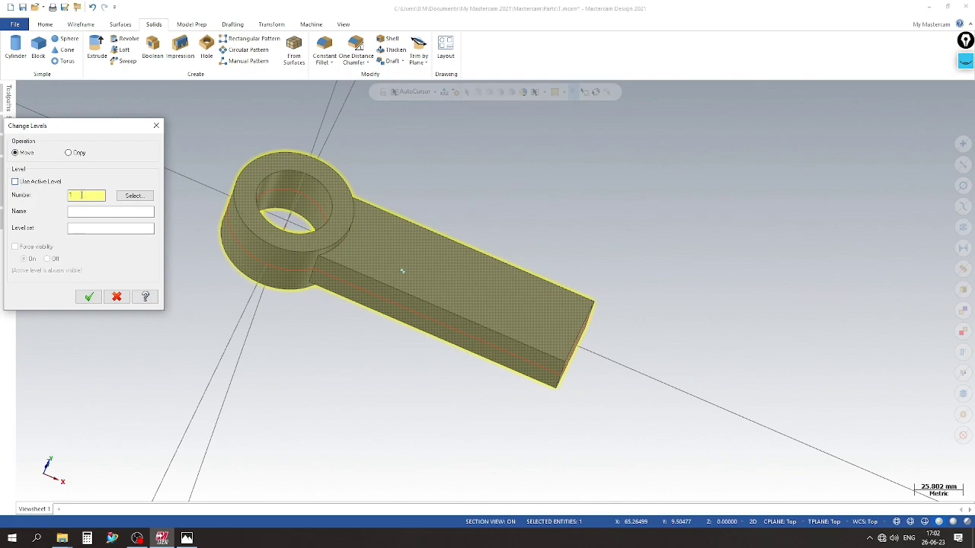
key("Return")
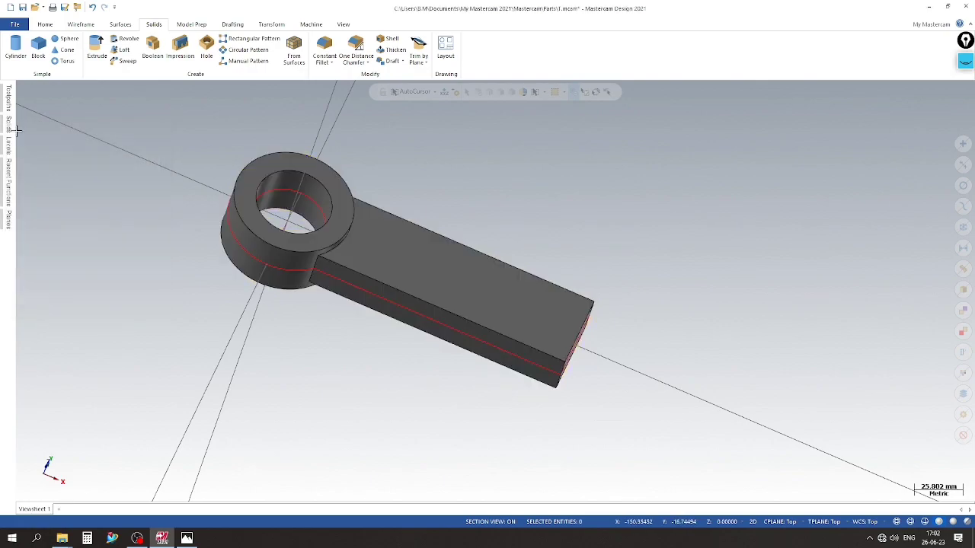
Step: Toggle level visibility in the Levels list, leaving level 1's sketch hidden
left_click(5, 144)
left_click(57, 137)
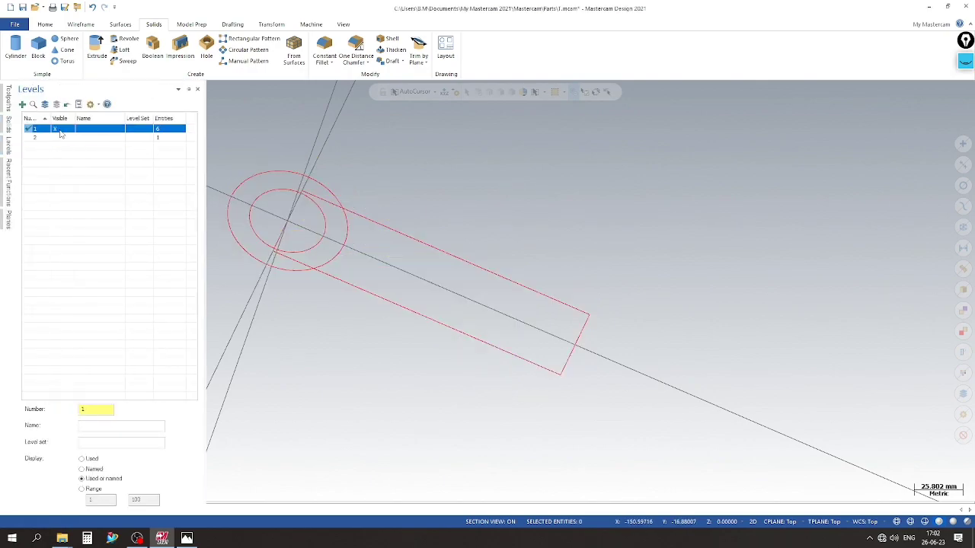
left_click(33, 140)
left_click(55, 129)
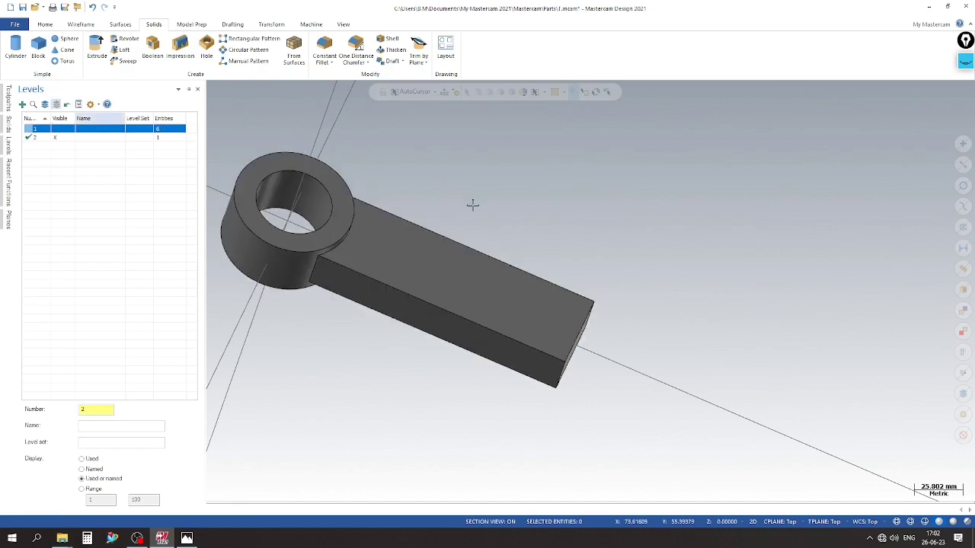
scroll(472, 203, "up", 3)
scroll(409, 315, "down", 2)
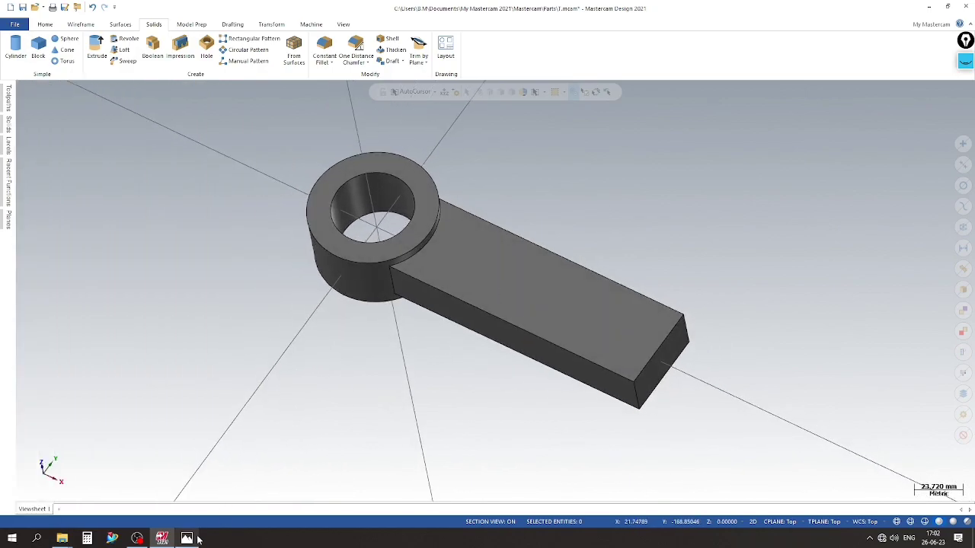
Step: Compare the model against the exercise 368 reference drawing
left_click(190, 537)
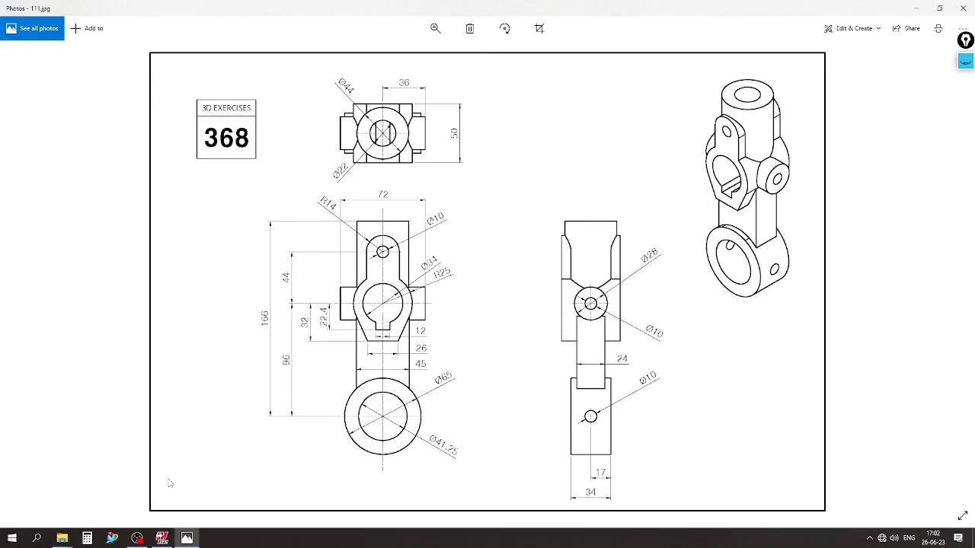
left_click(187, 539)
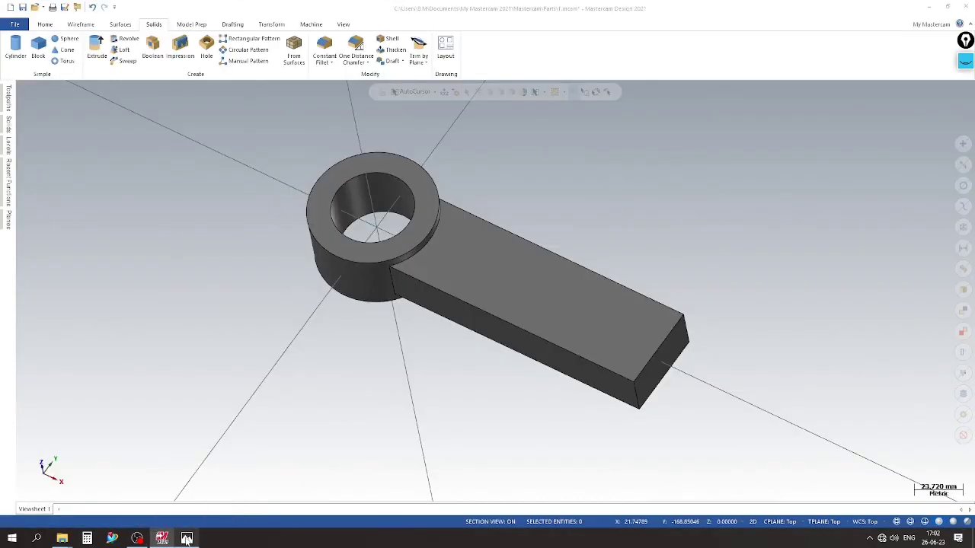
left_click(187, 540)
left_click(187, 539)
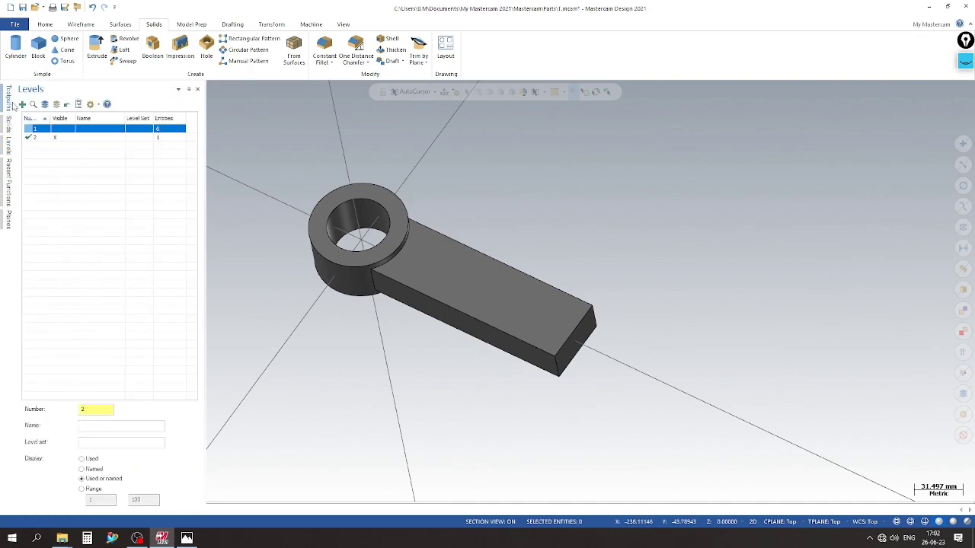
Step: Pin the Levels panel and add level 3 as the active level
mouse_move(7, 177)
left_click(188, 91)
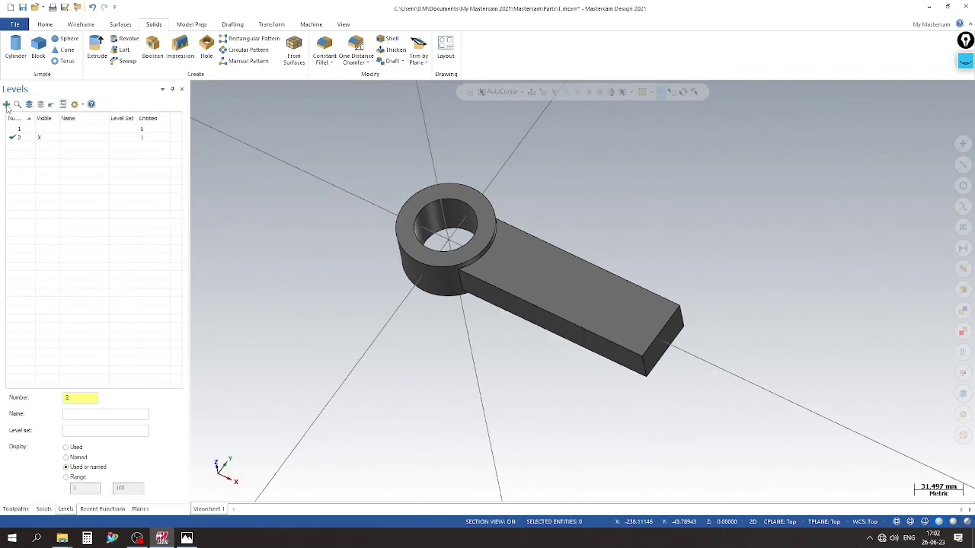
left_click(6, 104)
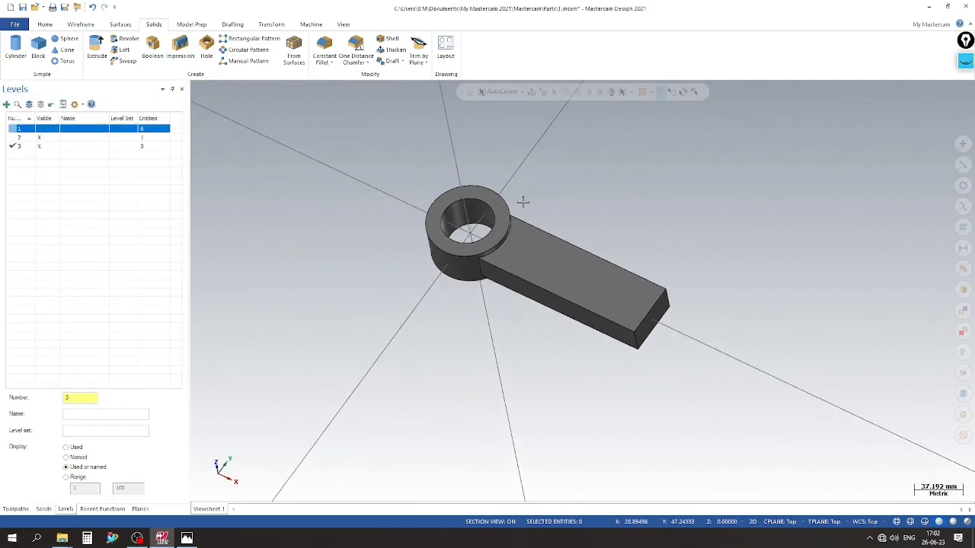
scroll(515, 415, "down", 2)
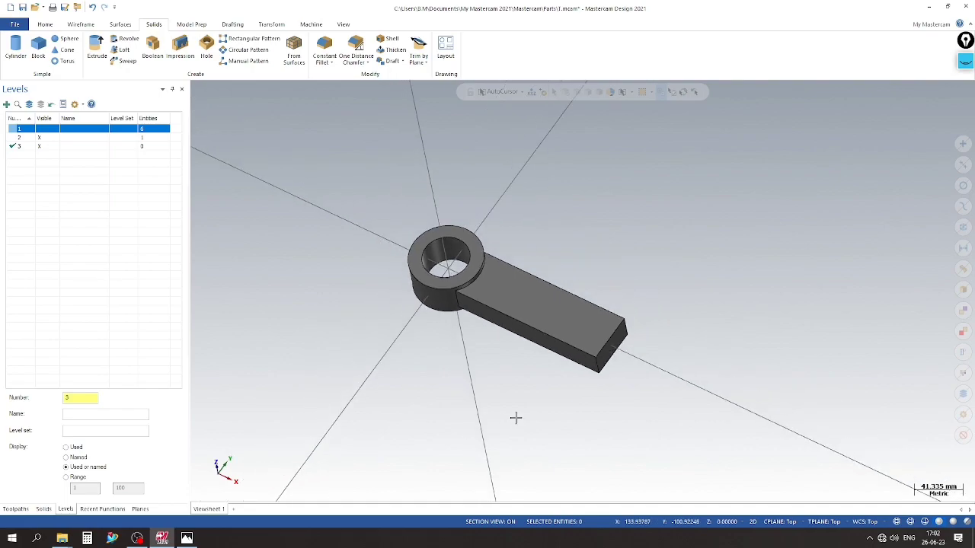
Step: Pen-mark the 96, Ø34 and R25 dimensions on the reference drawing, then clear the ink
left_click(187, 538)
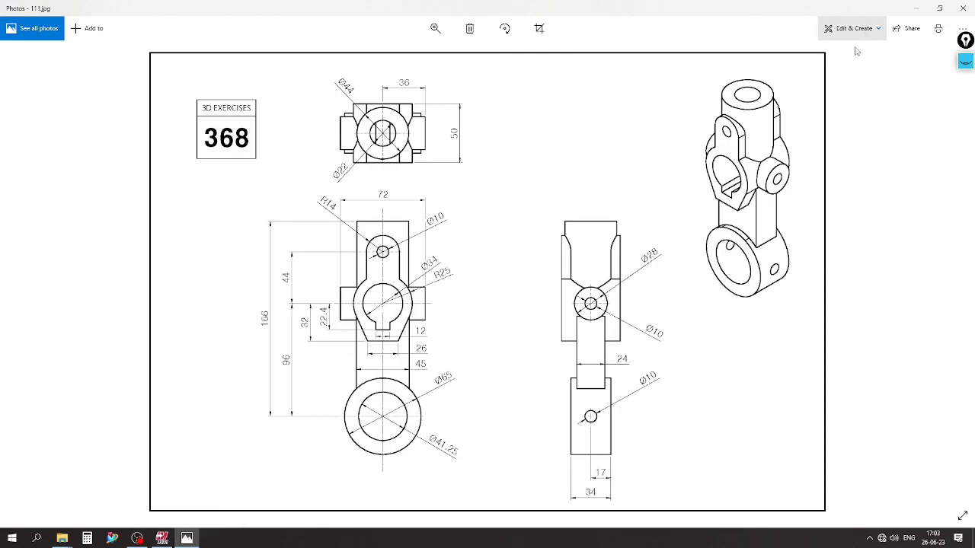
left_click(963, 61)
left_click(966, 106)
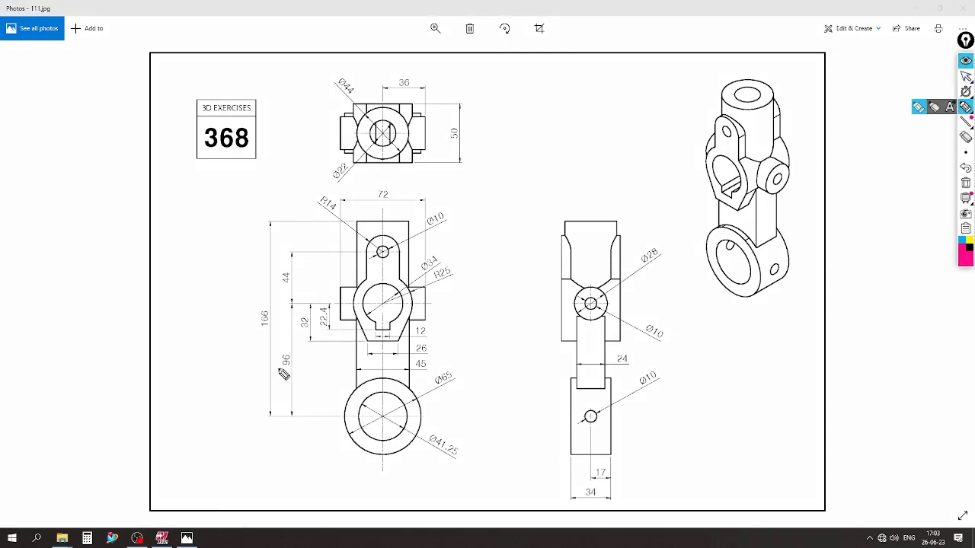
left_click_drag(274, 373, 312, 354)
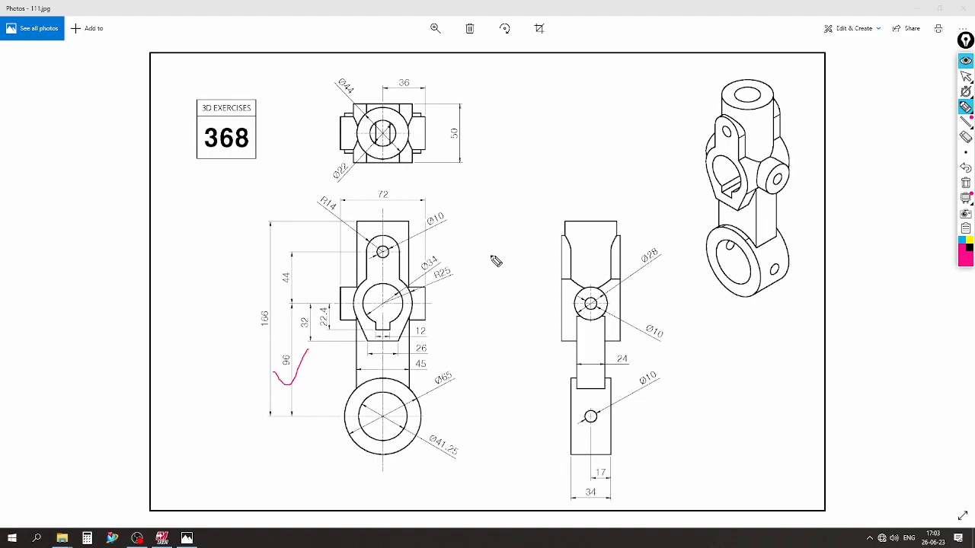
left_click_drag(438, 249, 467, 230)
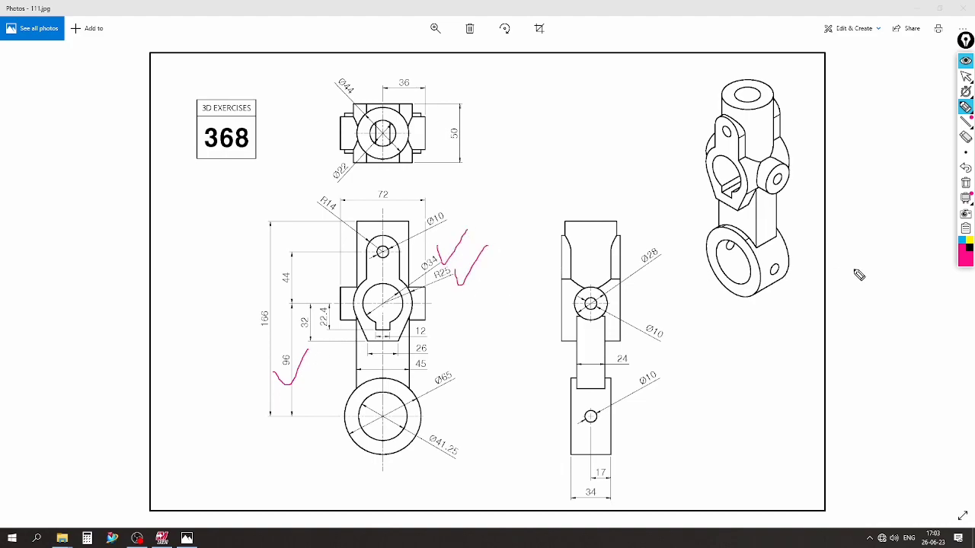
left_click(966, 167)
left_click(965, 182)
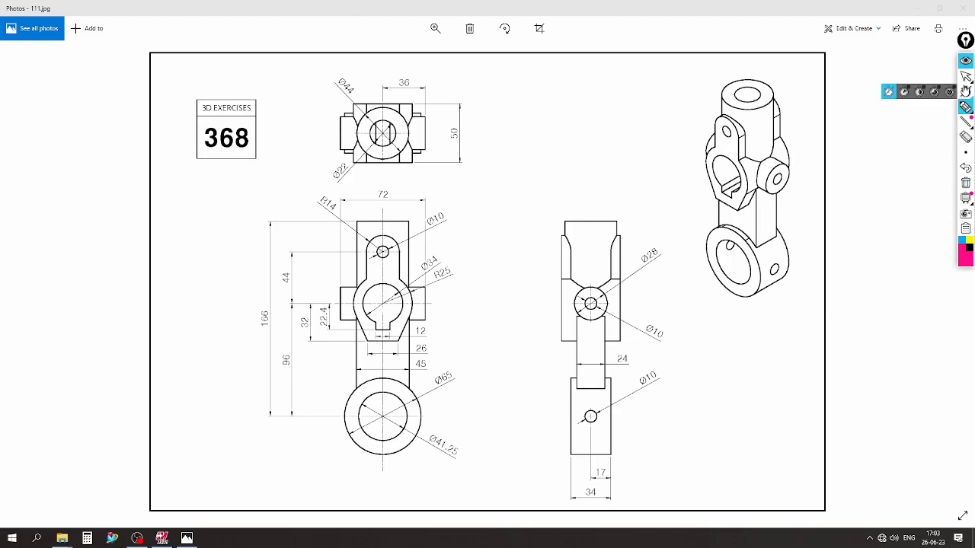
left_click(966, 60)
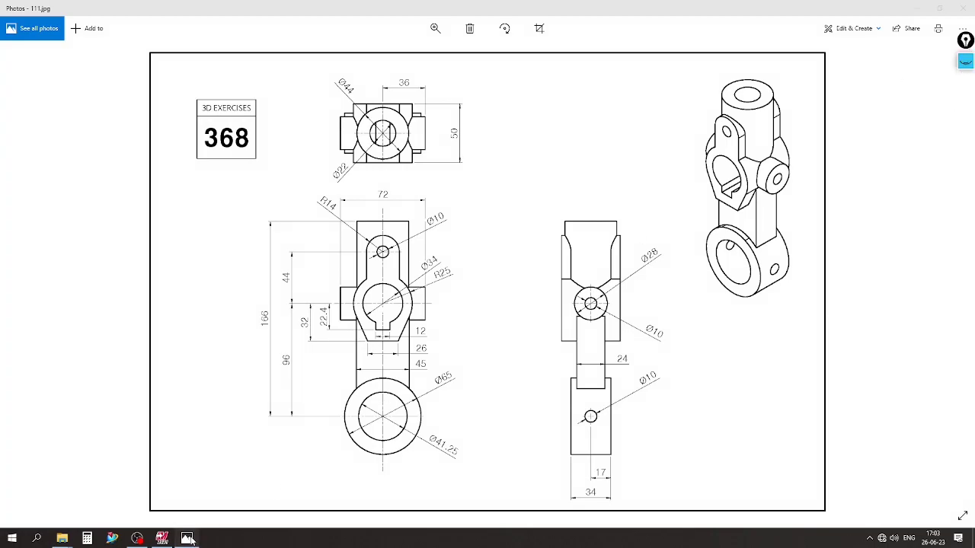
Step: Back in Mastercam, switch to Top view and hide level 2 so the solid disappears
left_click(162, 539)
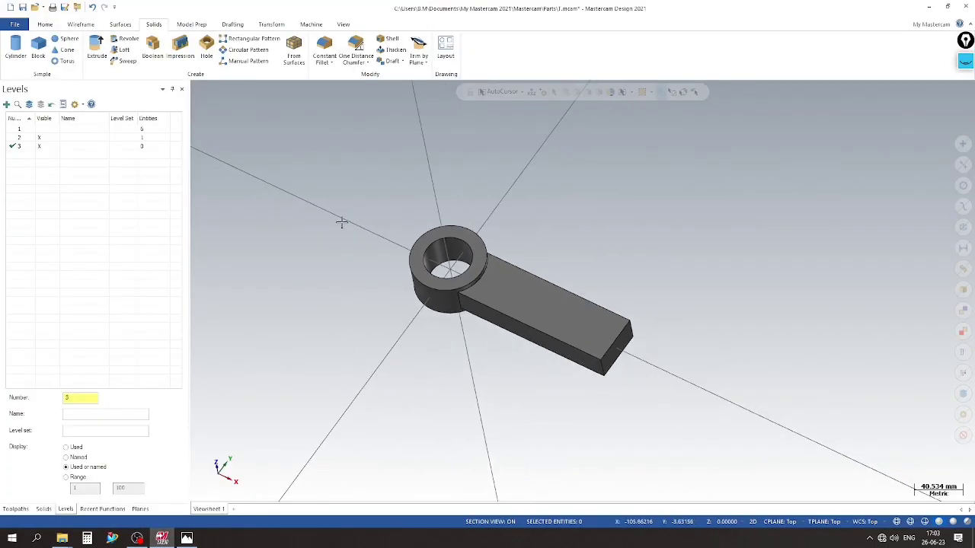
right_click(296, 212)
left_click(307, 264)
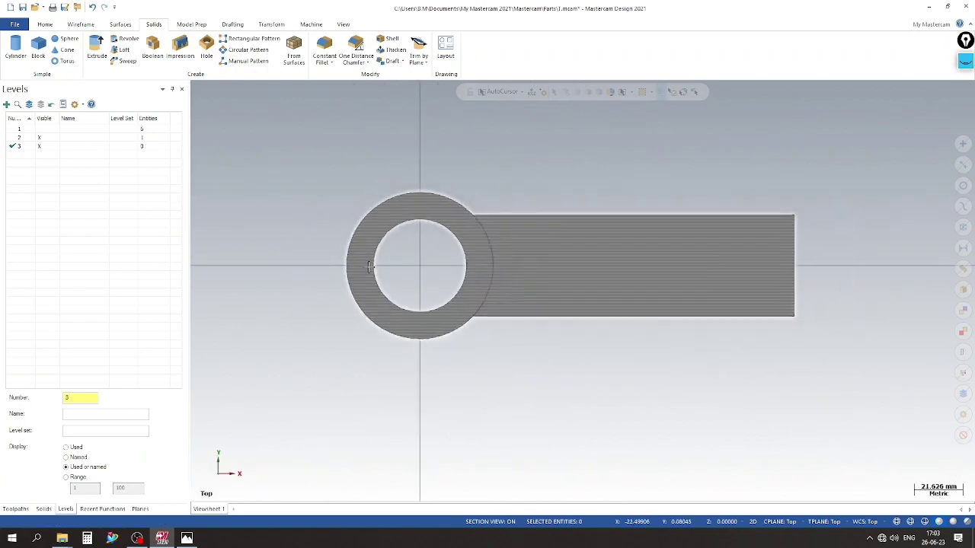
left_click(39, 137)
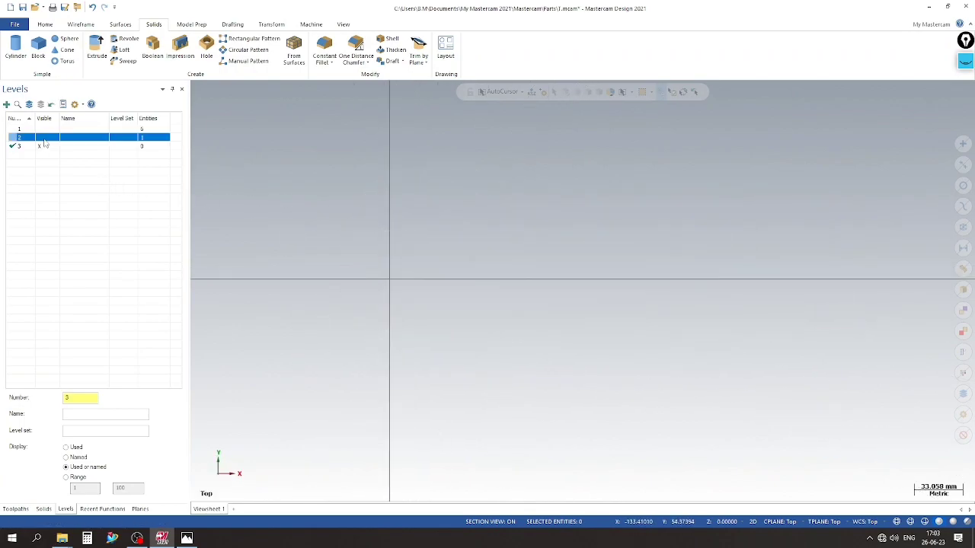
left_click(80, 24)
Step: Draw a horizontal line 96 long from the origin to the right
left_click(74, 47)
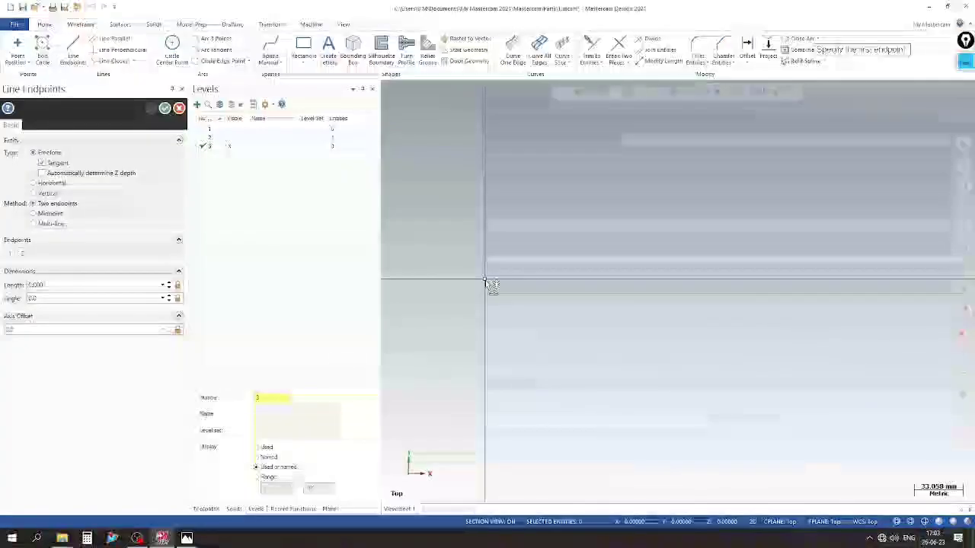
left_click(485, 280)
left_click(690, 280)
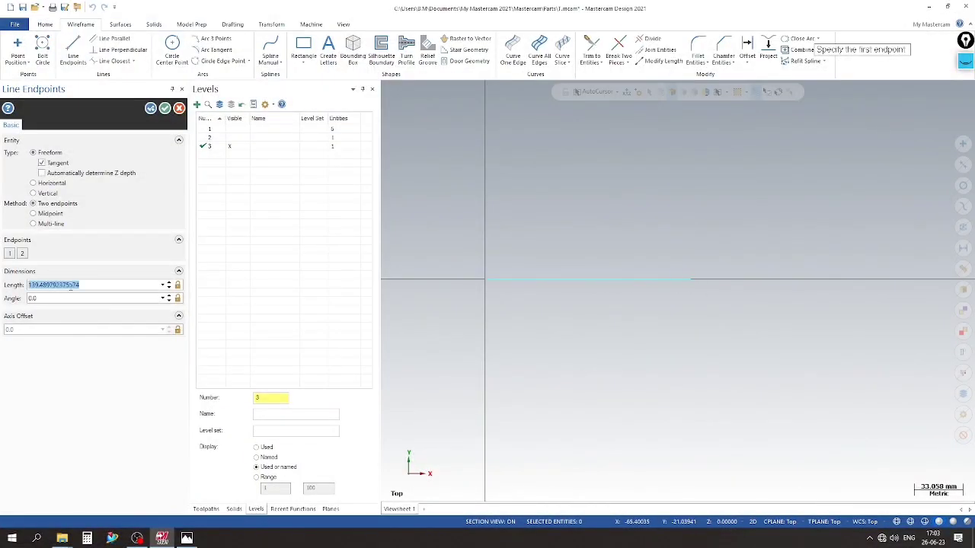
type("96")
key("Return")
left_click(187, 539)
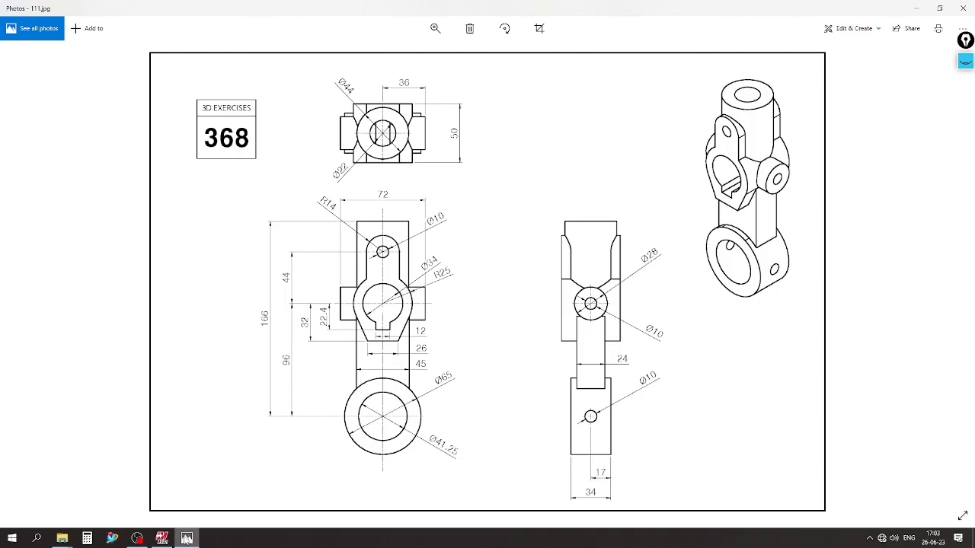
left_click(187, 538)
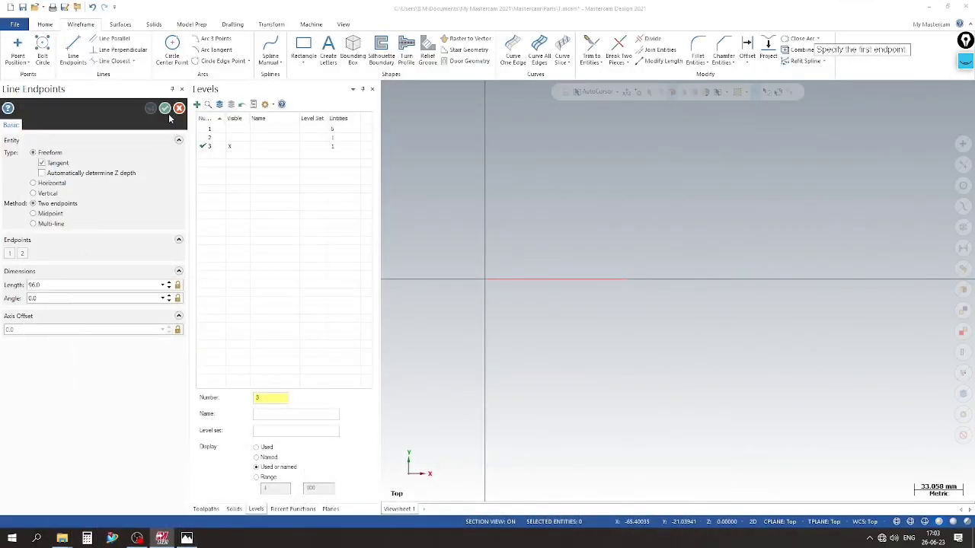
left_click(167, 111)
Step: Draw concentric circles of diameter 50 and 14 at the line's right end
left_click(172, 47)
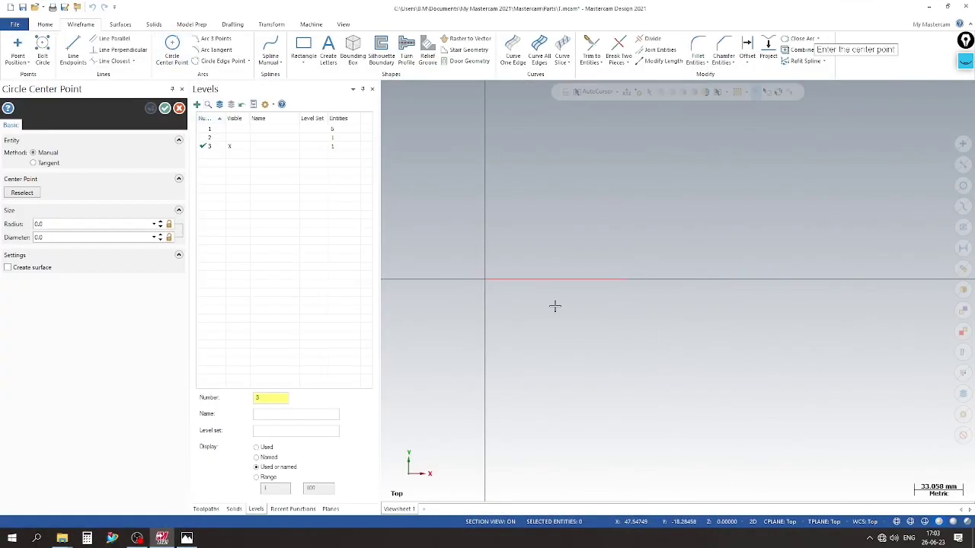
left_click(626, 279)
left_click(617, 345)
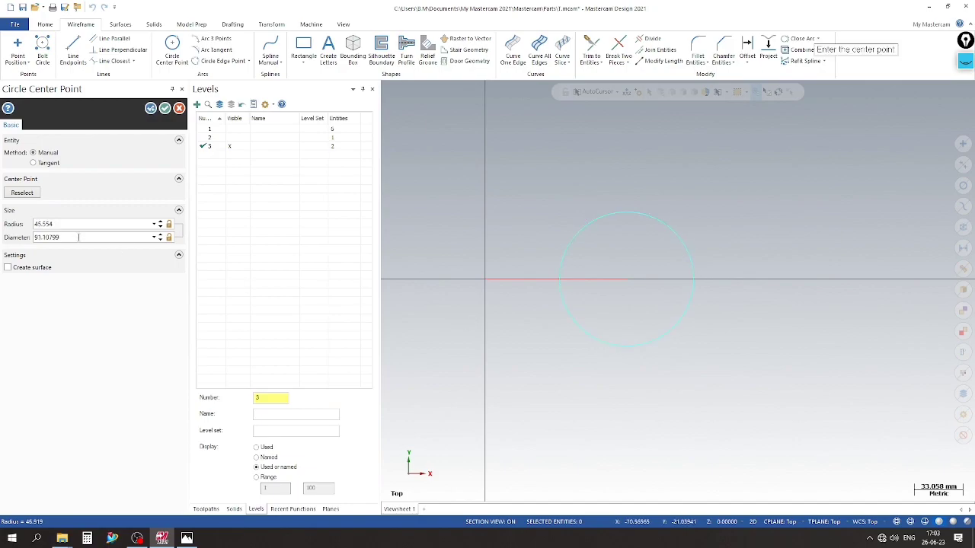
double_click(78, 237)
type("50")
key("Return")
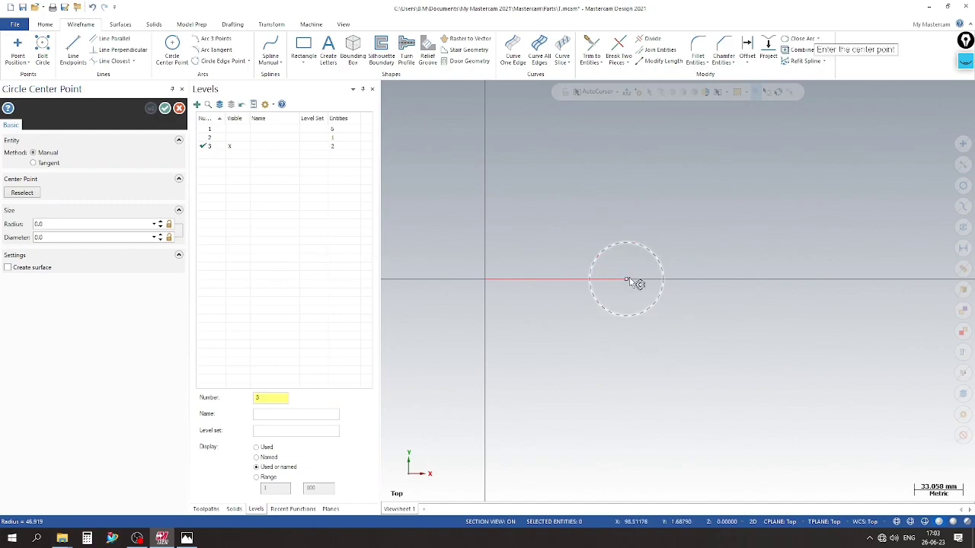
left_click(625, 279)
double_click(74, 237)
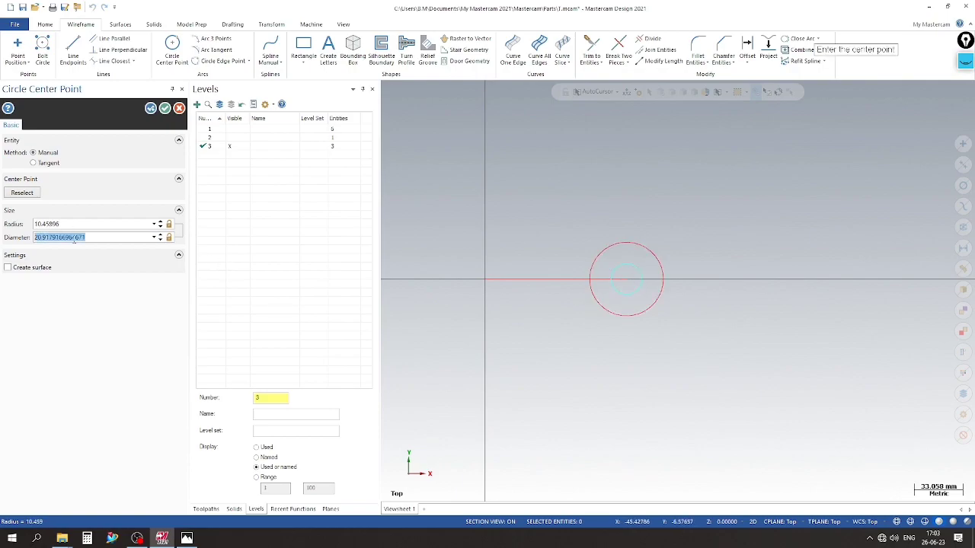
type("14")
key("Return")
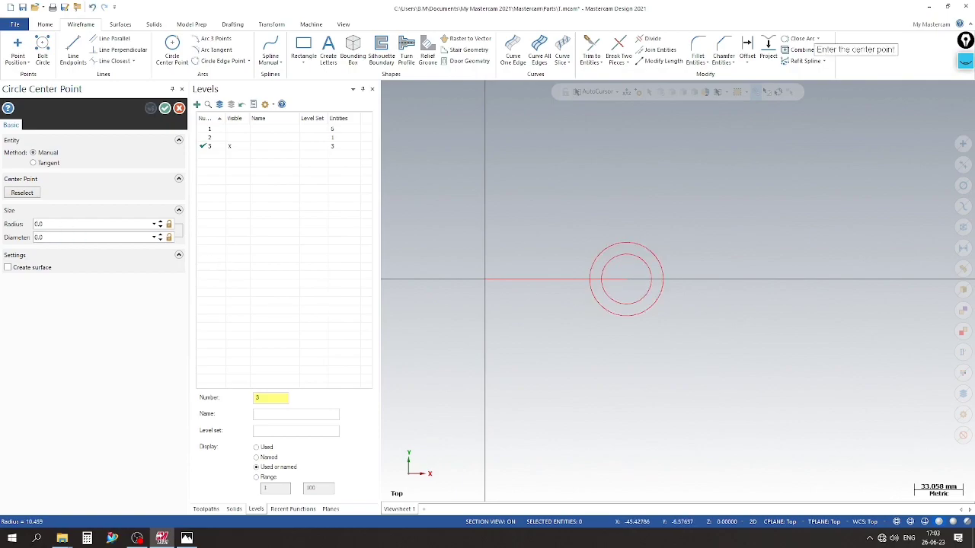
left_click(165, 108)
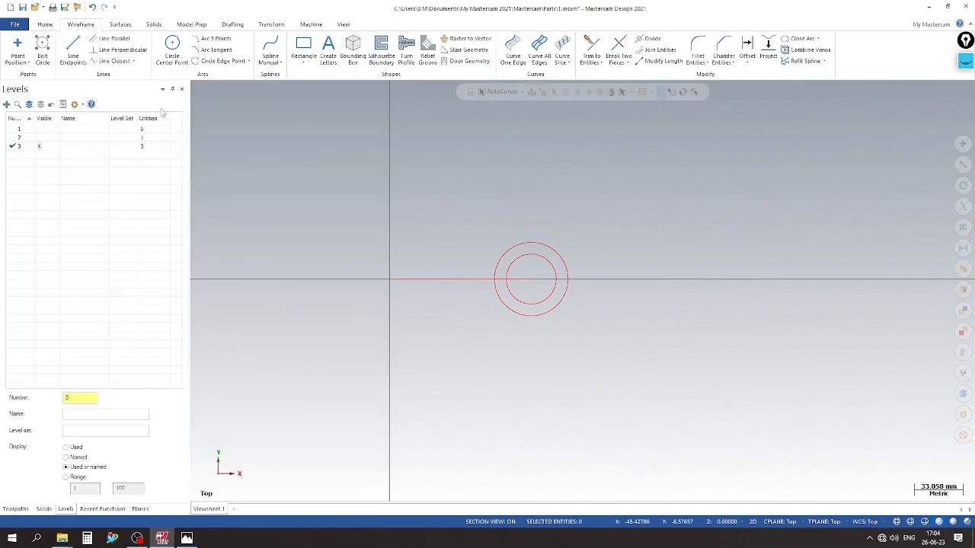
Step: Draw a 44-long horizontal line extending right from the circles' centre
left_click(186, 538)
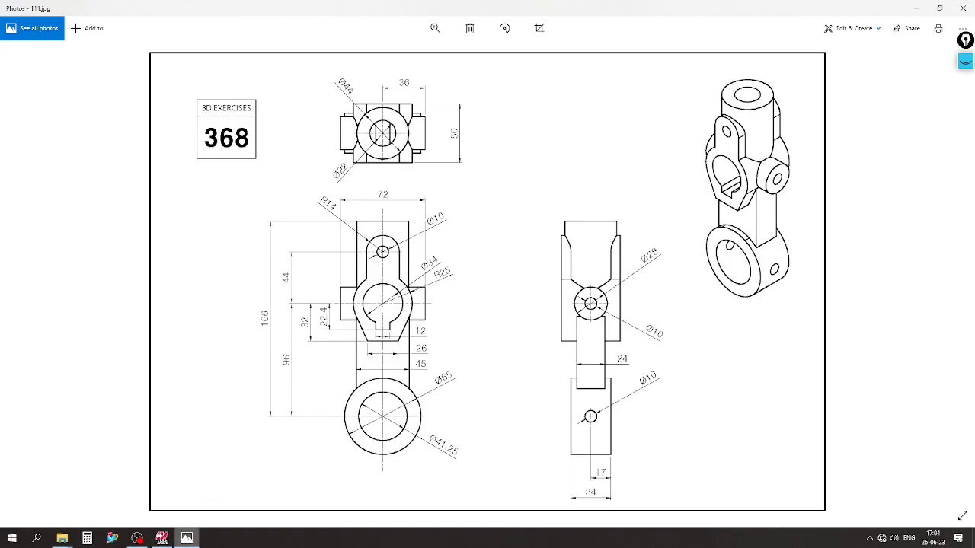
left_click(187, 539)
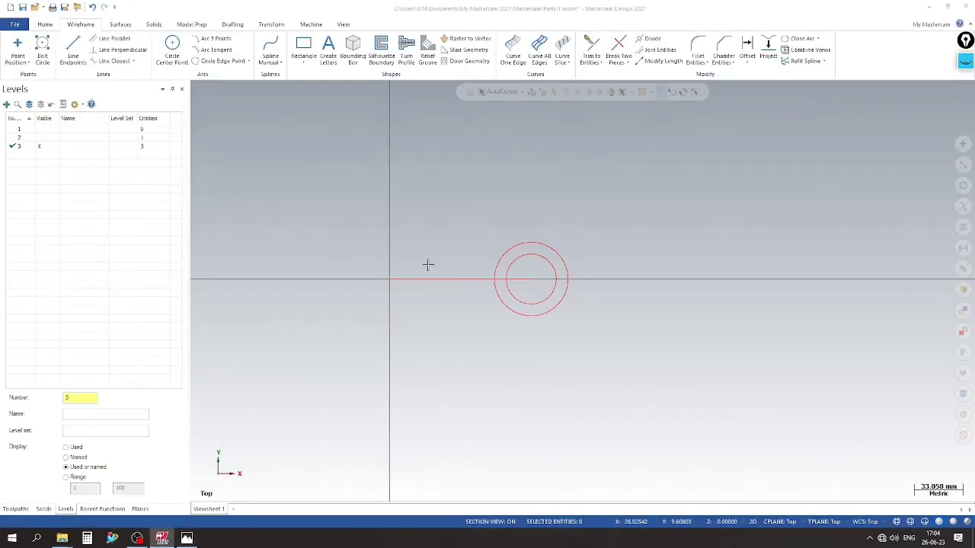
left_click(73, 52)
left_click(628, 280)
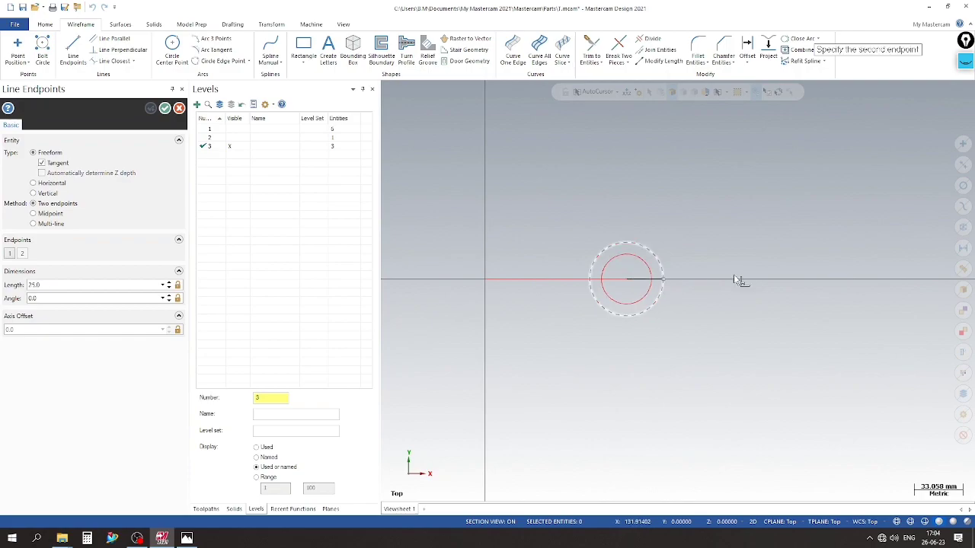
left_click(790, 280)
left_click(108, 284)
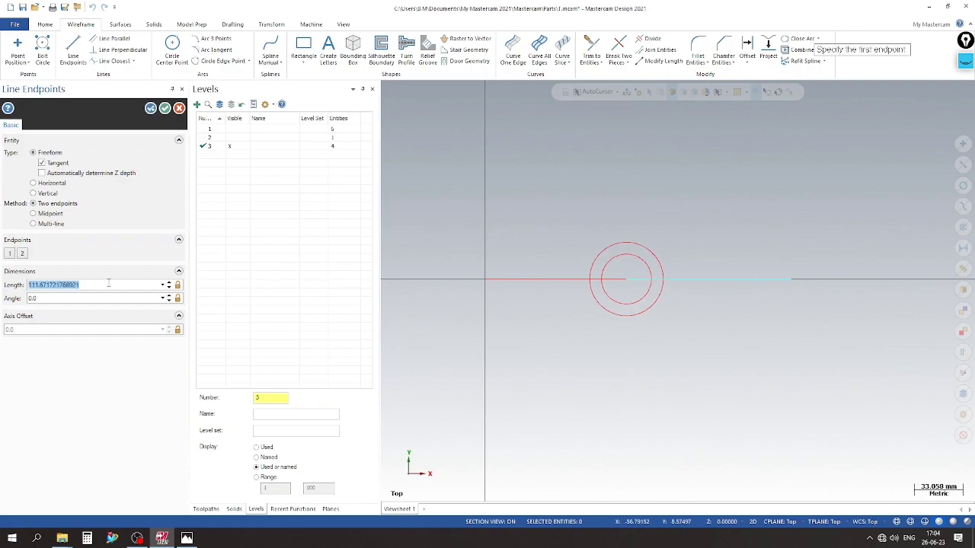
type("44")
key("Return")
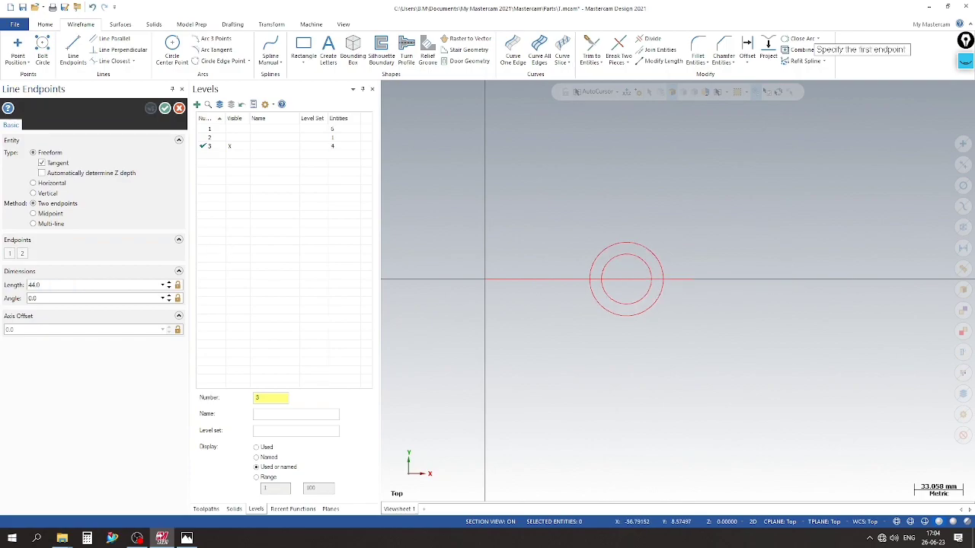
left_click(165, 109)
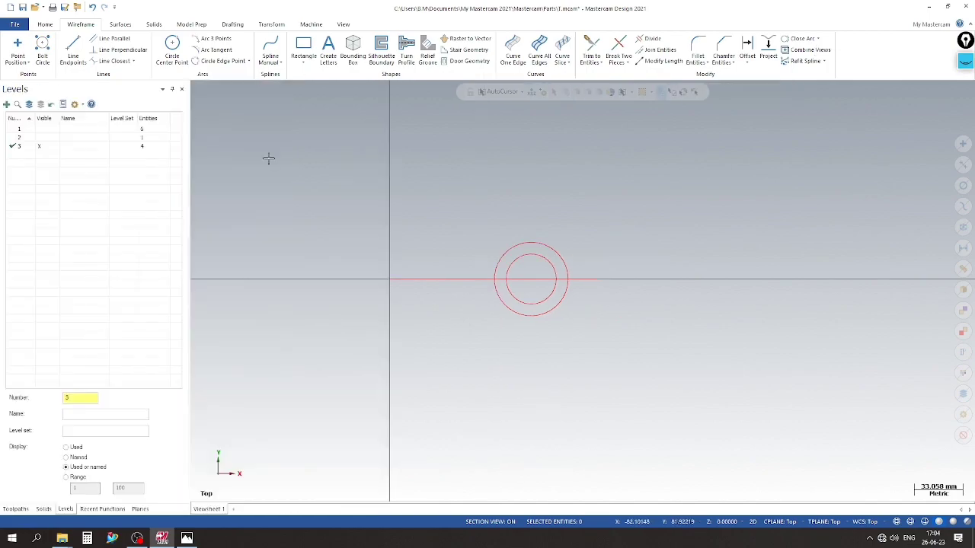
scroll(563, 281, "up", 2)
left_click(187, 539)
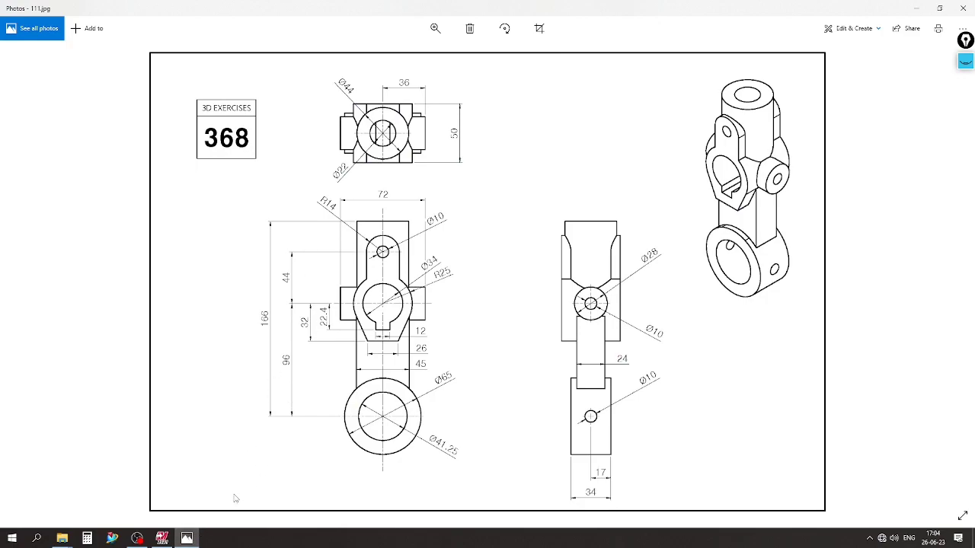
Step: Add concentric circles of diameter 10 and 28 centred on the horizontal line
left_click(187, 538)
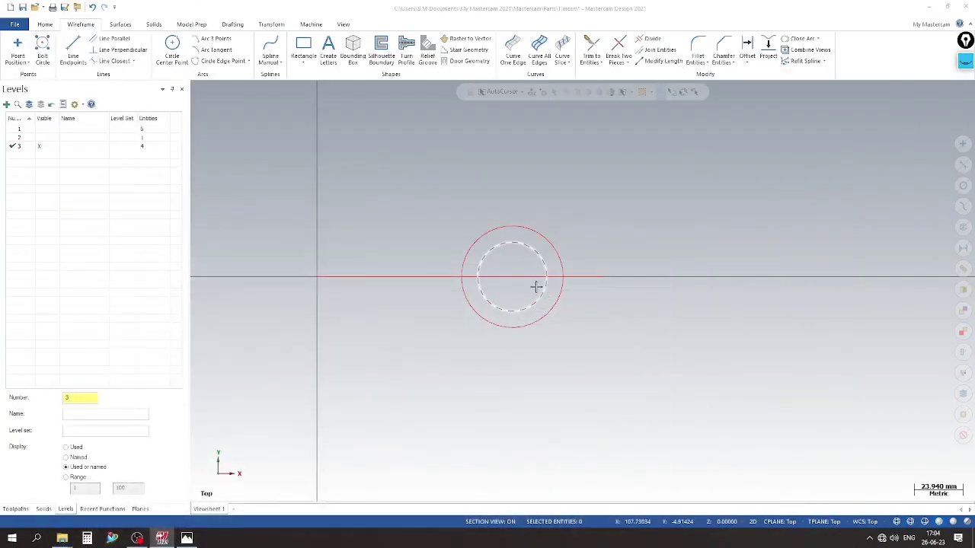
left_click(184, 57)
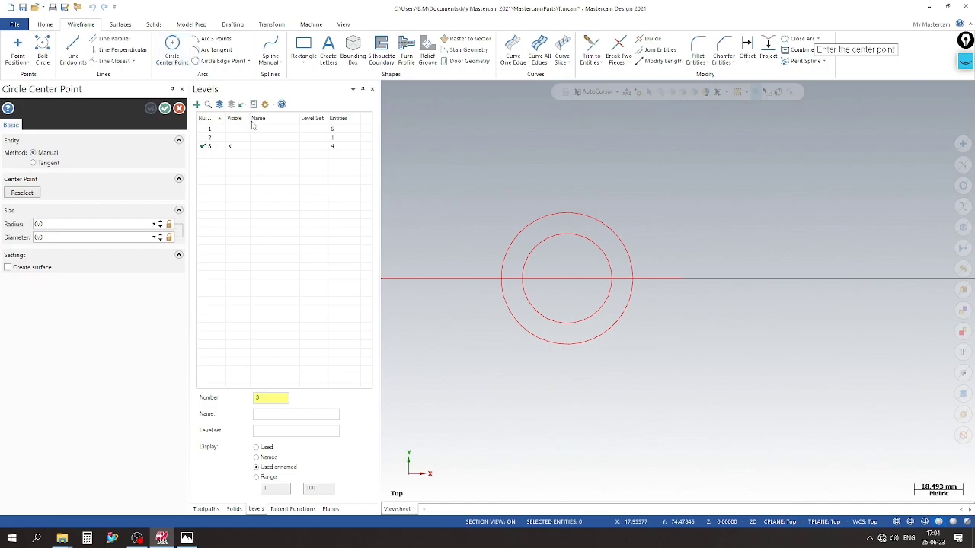
left_click(683, 279)
left_click(681, 285)
double_click(82, 240)
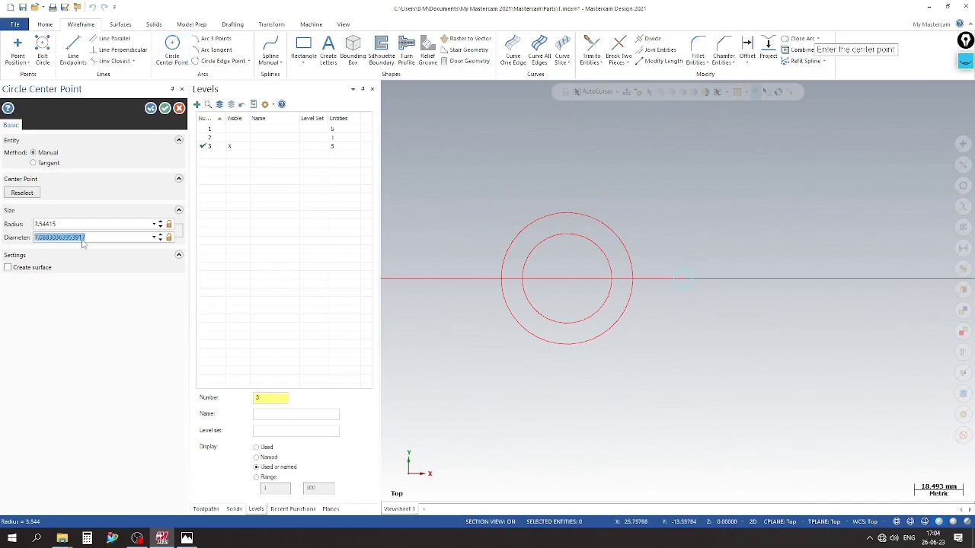
type("1")
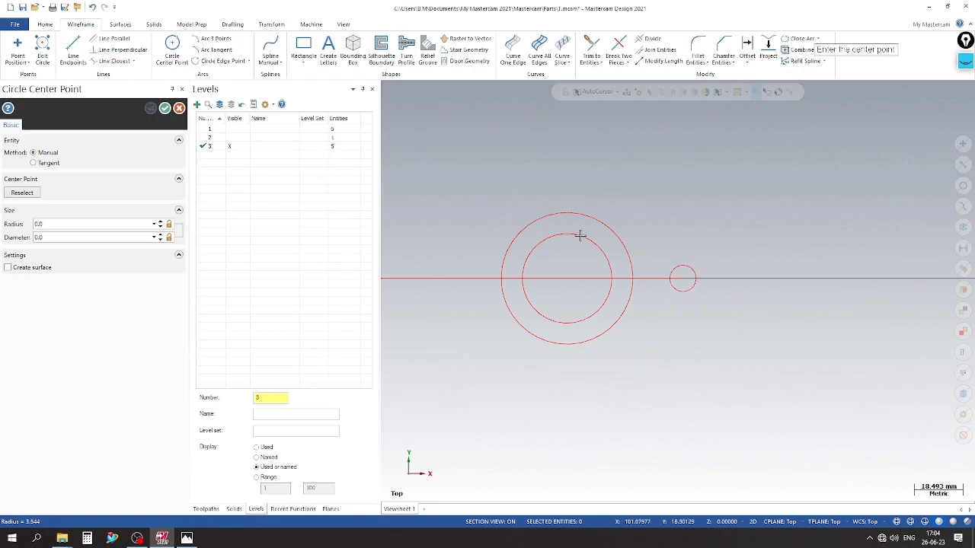
left_click(682, 279)
left_click(680, 309)
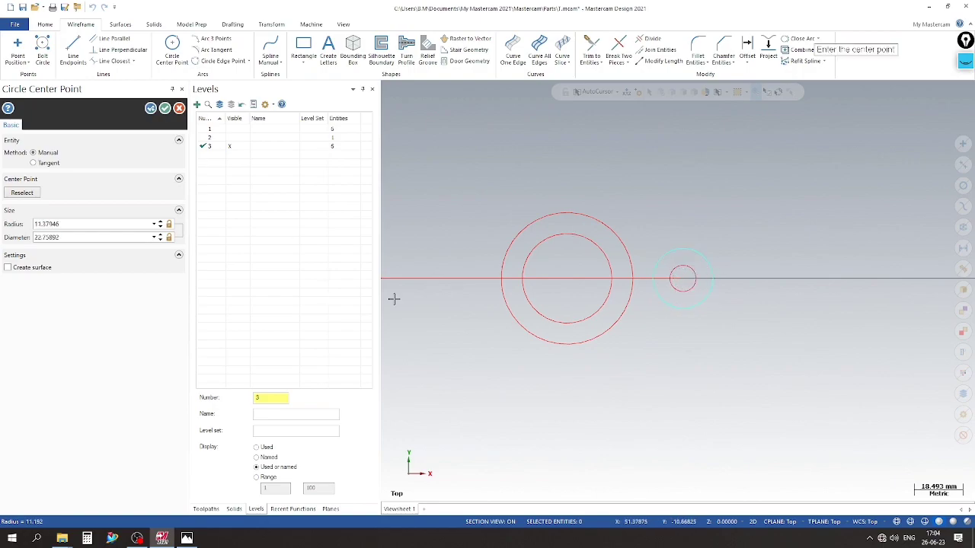
double_click(82, 237)
type("28.0")
left_click(151, 108)
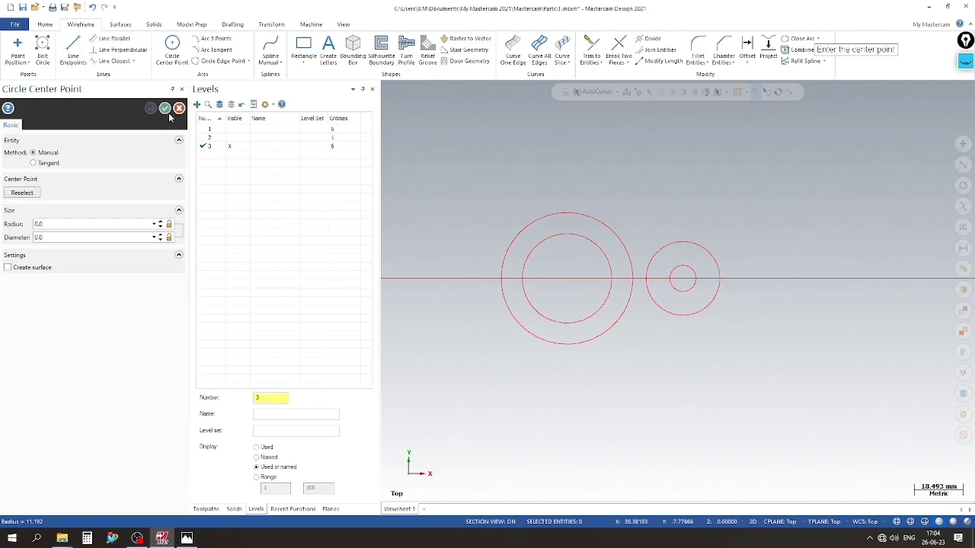
left_click(164, 109)
scroll(660, 297, "down", 3)
scroll(485, 291, "up", 2)
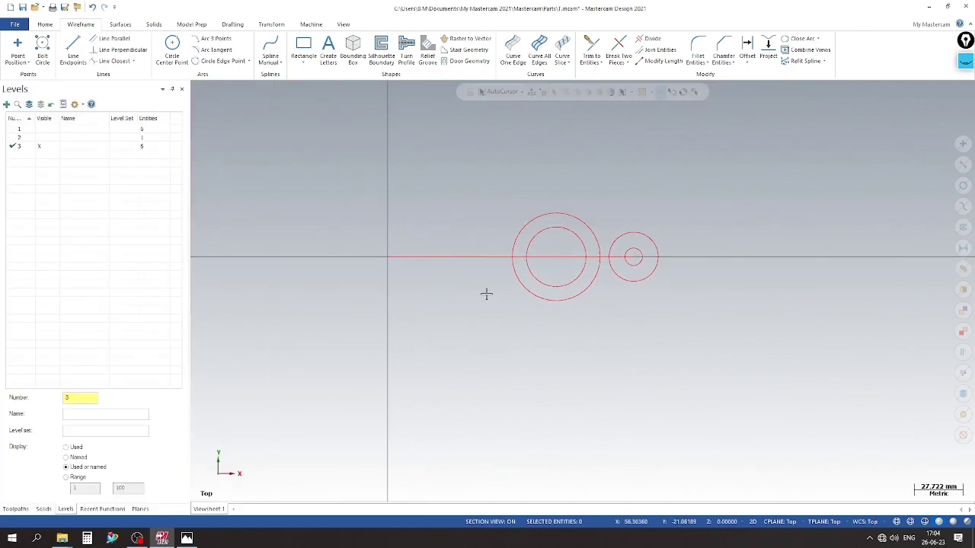
left_click(186, 538)
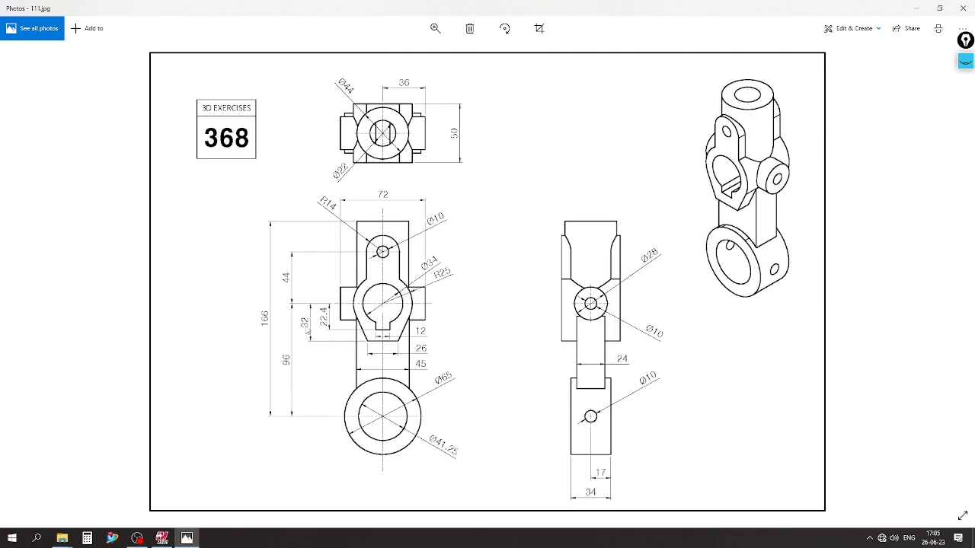
Step: Draw a vertical line upward from the large circles' centre
left_click(186, 538)
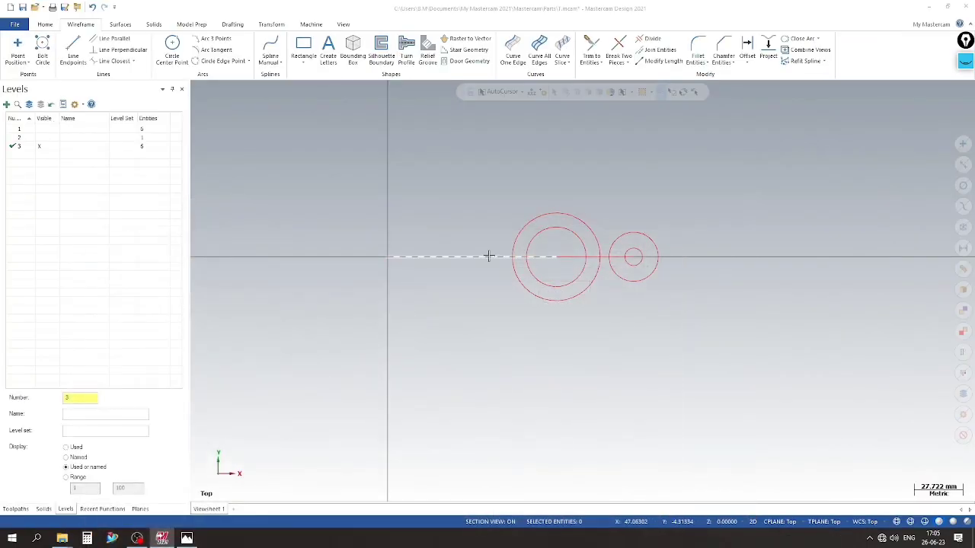
left_click(85, 66)
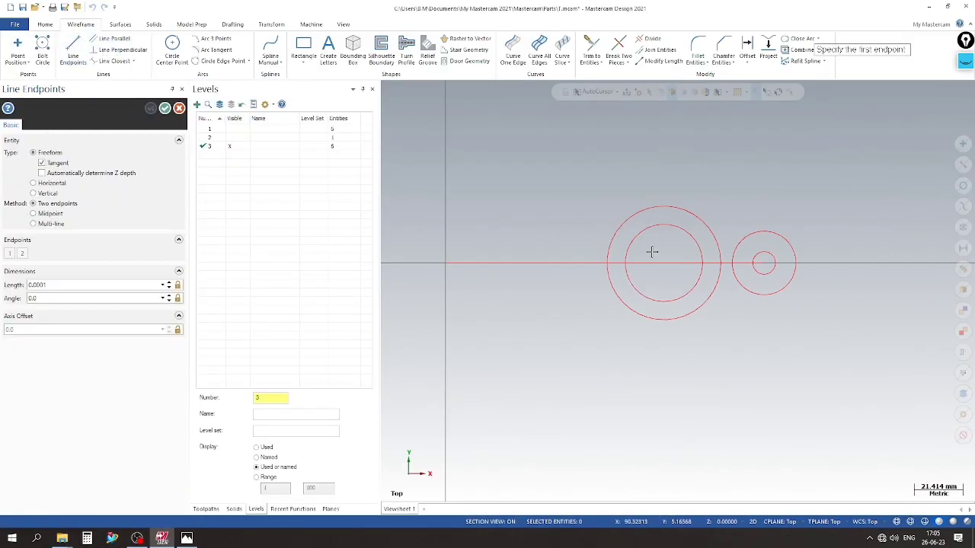
left_click(666, 300)
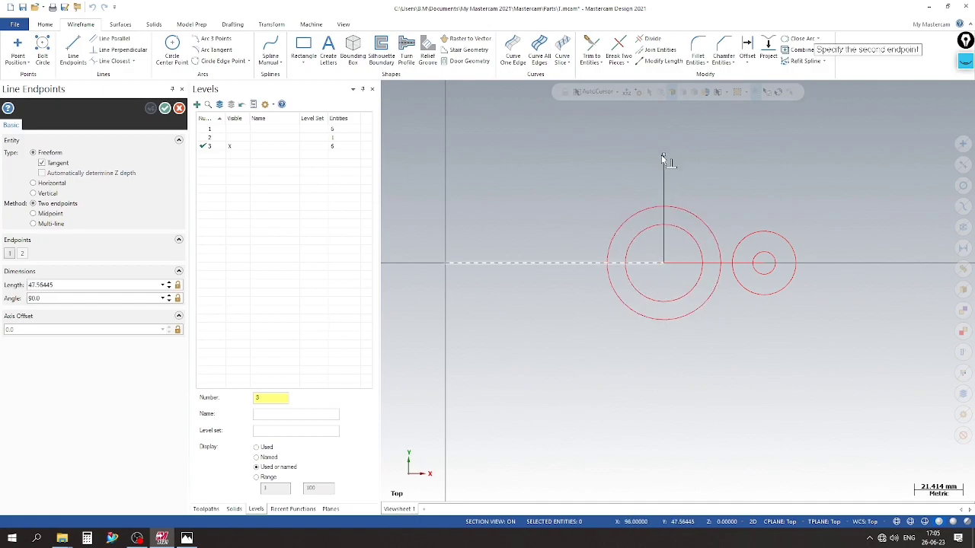
left_click(662, 159)
left_click(165, 108)
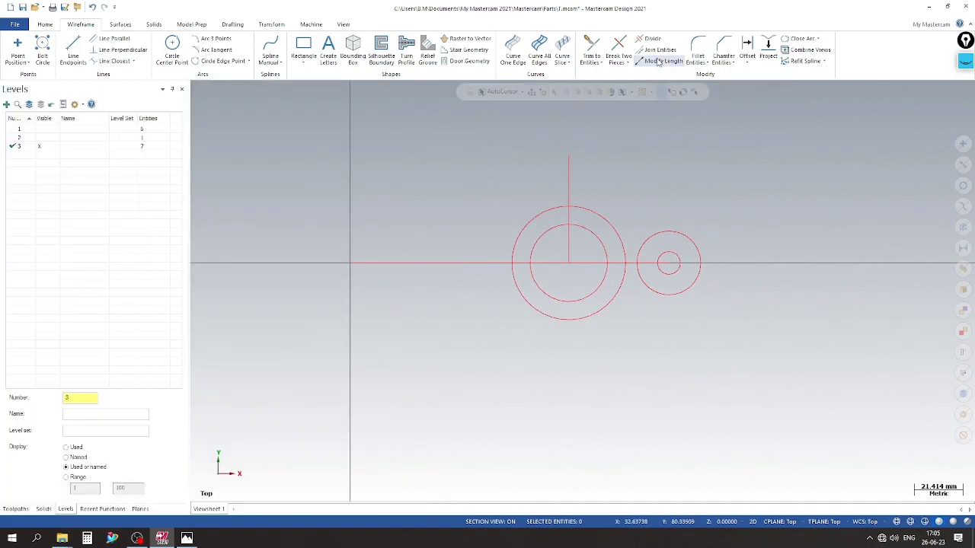
Step: Offset the vertical line 32 mm to the left
left_click(747, 50)
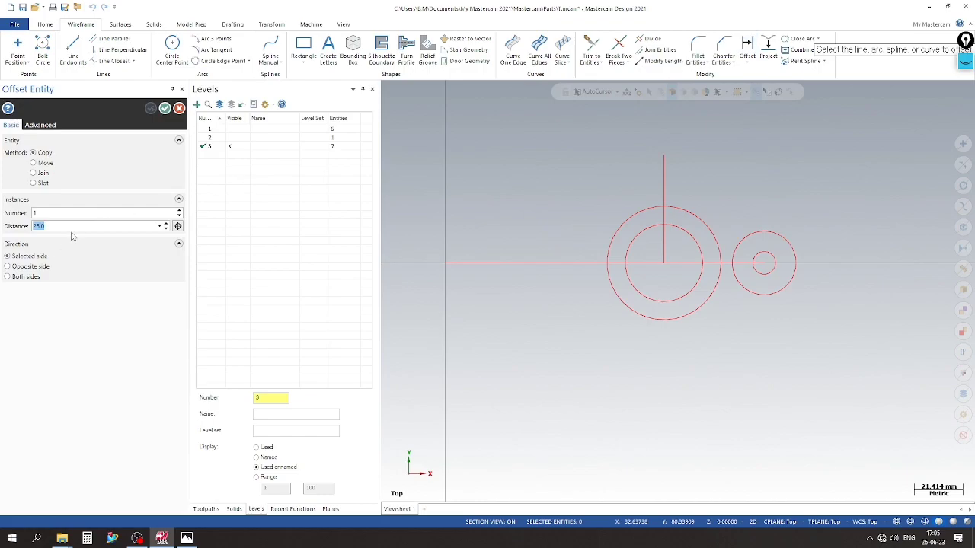
left_click(664, 240)
left_click(558, 257)
type("24")
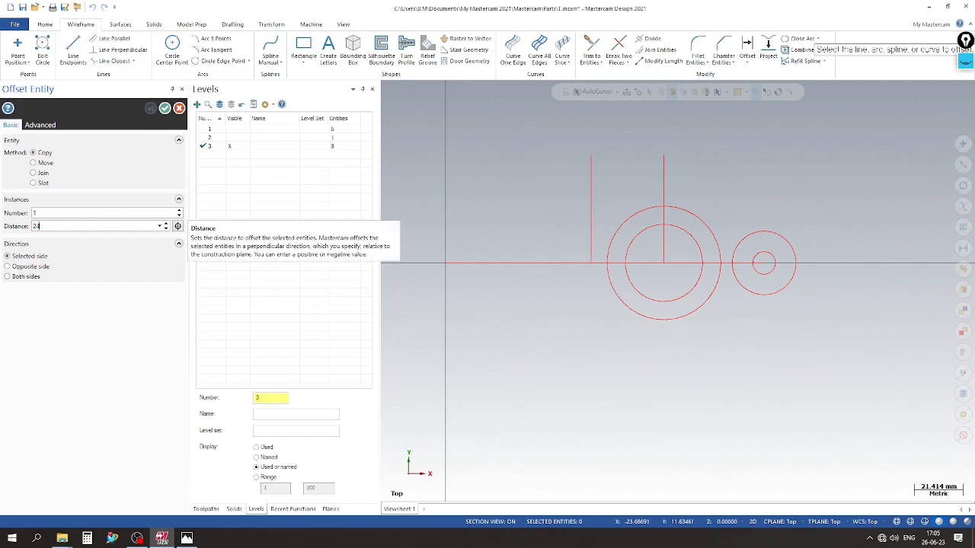
left_click(659, 242)
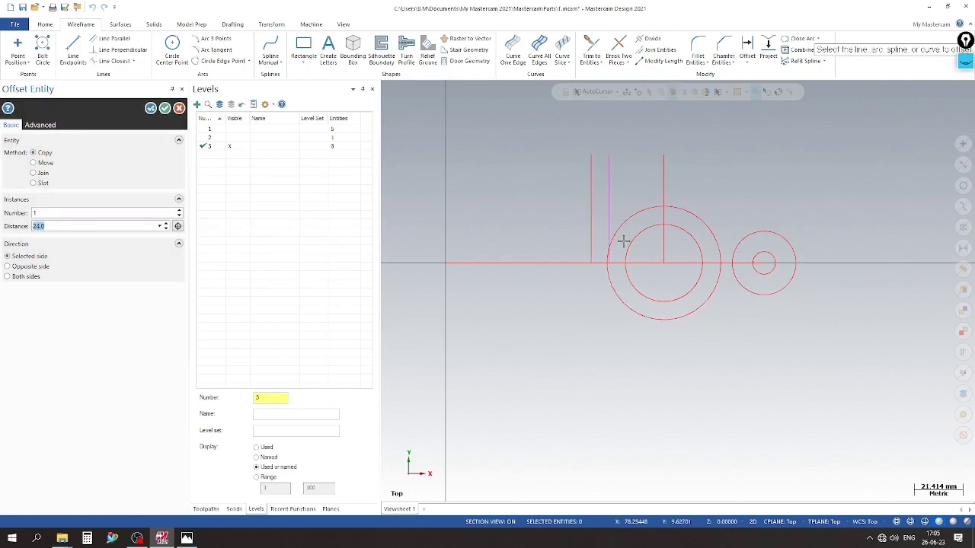
Step: Add a second vertical offset copy 22.4 mm to the left
scroll(594, 263, "up", 1)
scroll(609, 259, "up", 1)
scroll(587, 257, "up", 1)
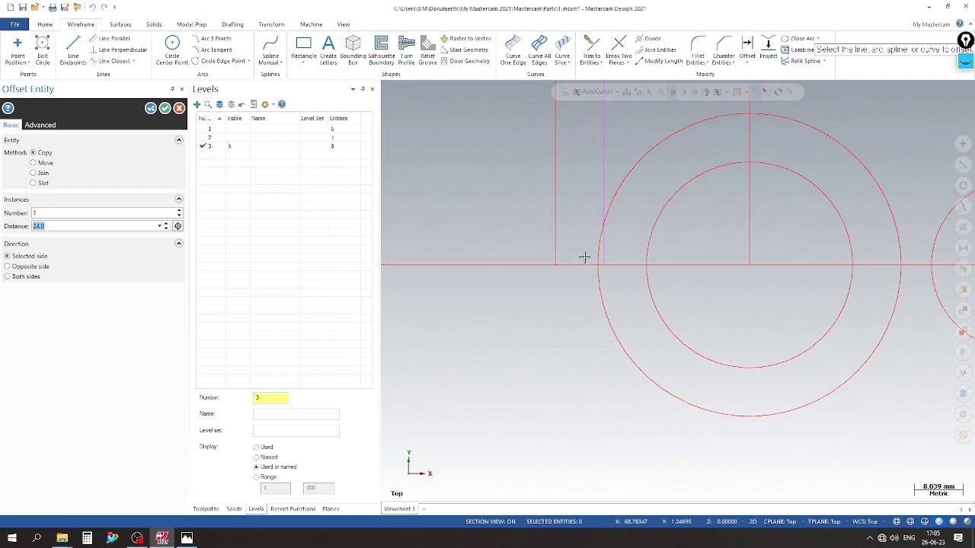
left_click(187, 538)
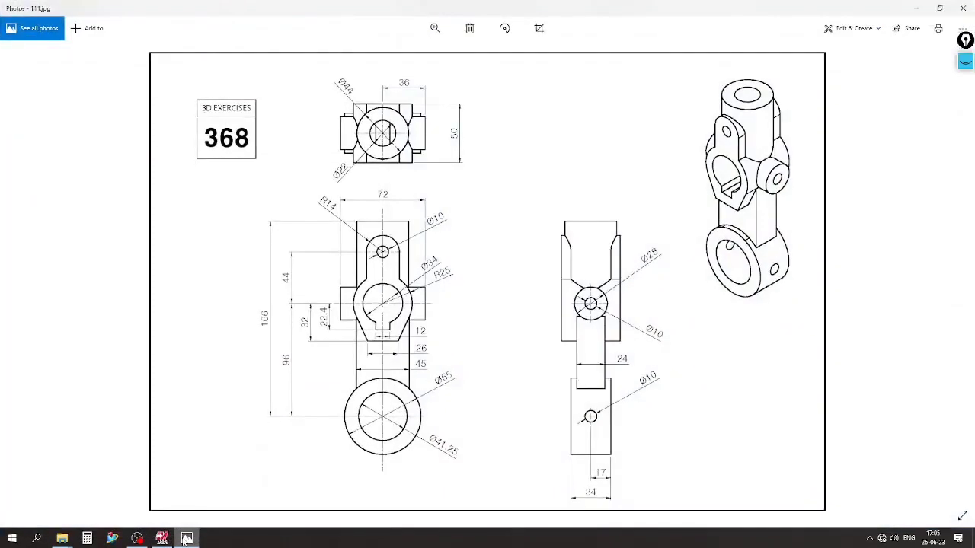
left_click(187, 538)
type("22.4")
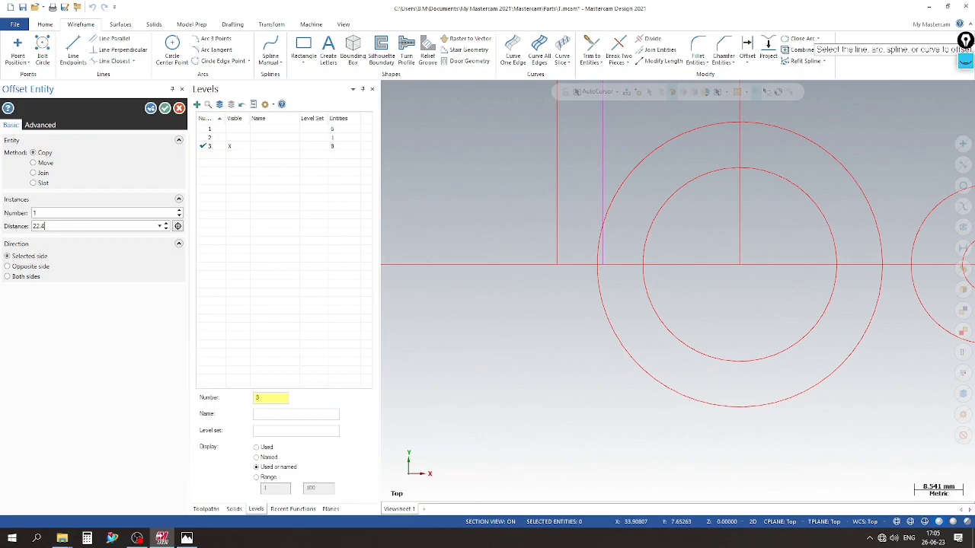
key("Return")
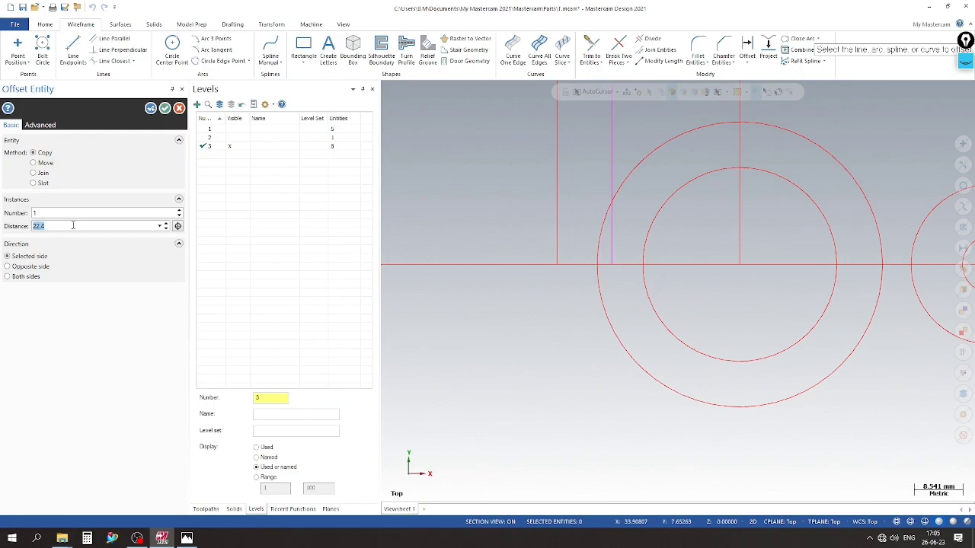
scroll(566, 272, "down", 2)
scroll(548, 274, "down", 2)
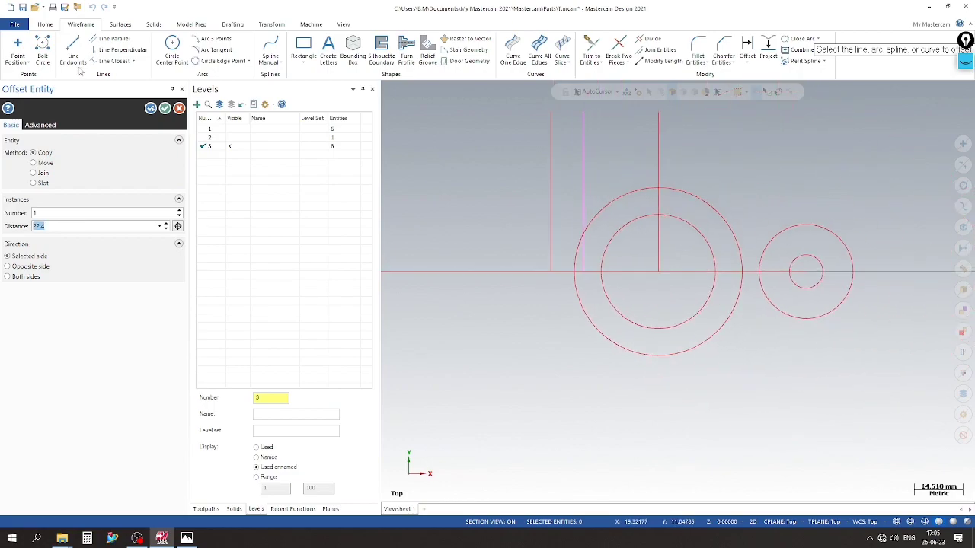
left_click(166, 109)
scroll(462, 274, "down", 2)
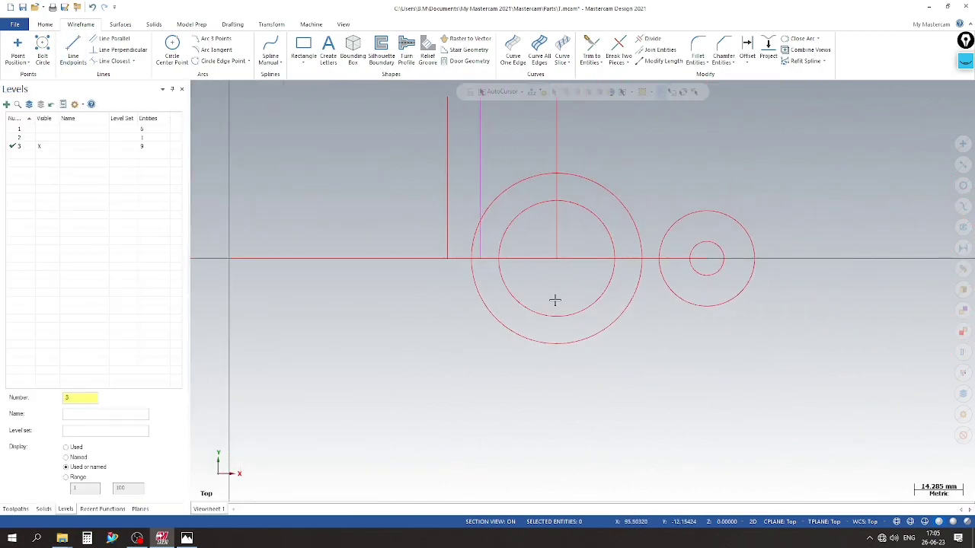
left_click(188, 538)
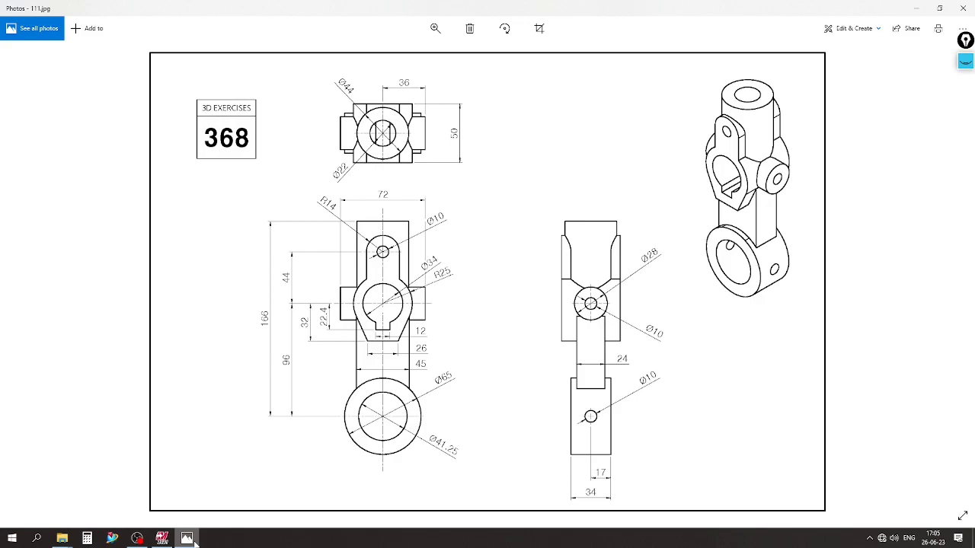
left_click(188, 538)
scroll(516, 256, "up", 2)
scroll(452, 242, "down", 1)
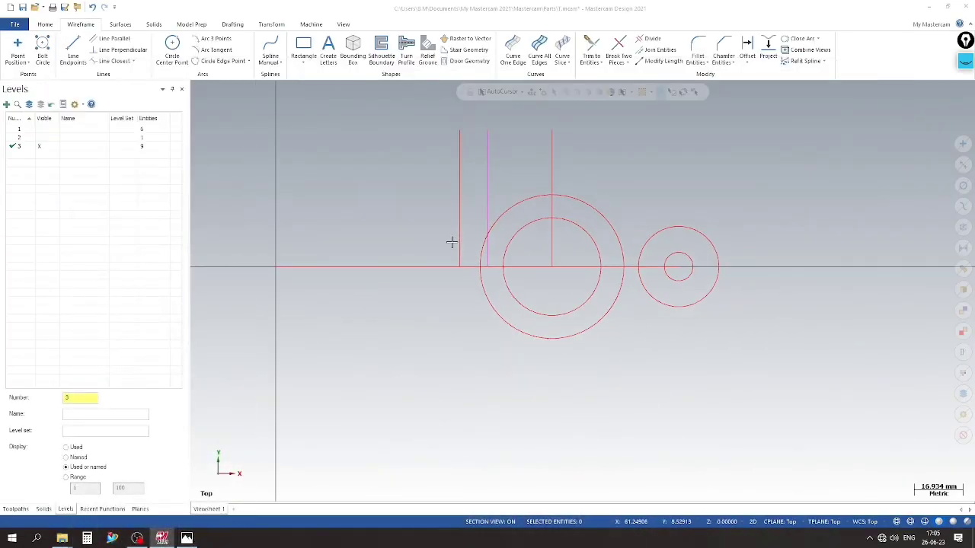
scroll(451, 242, "up", 1)
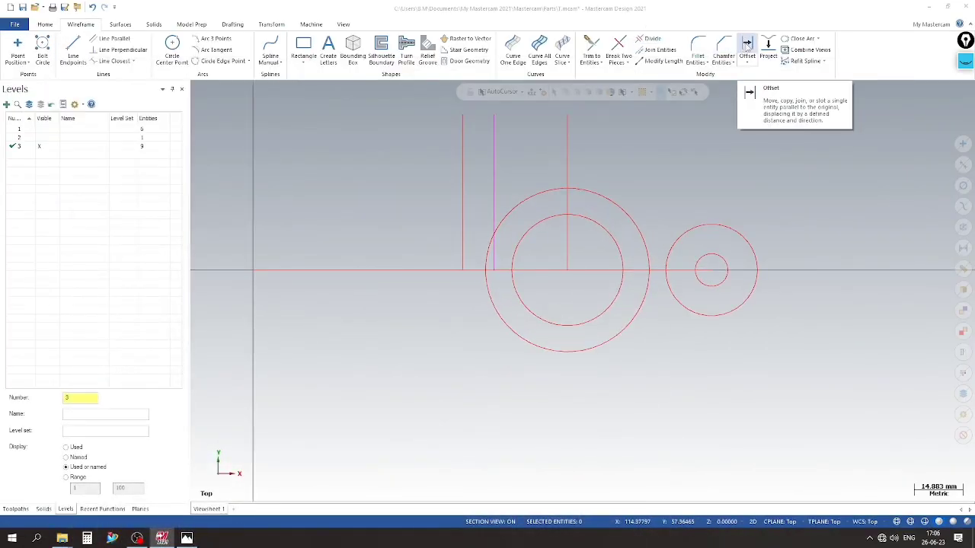
Step: Offset the horizontal centreline 6 mm to both sides
left_click(747, 47)
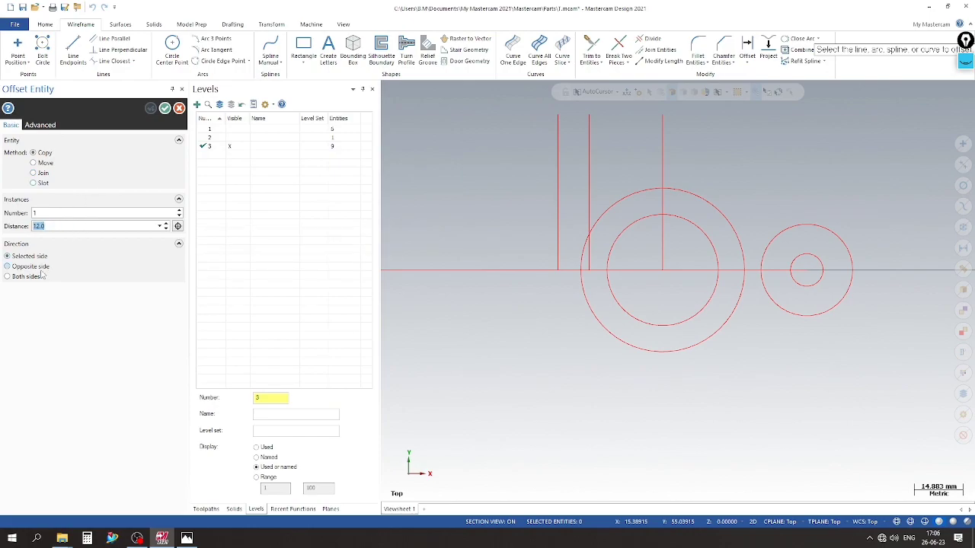
left_click(69, 225)
key("Return")
left_click(44, 277)
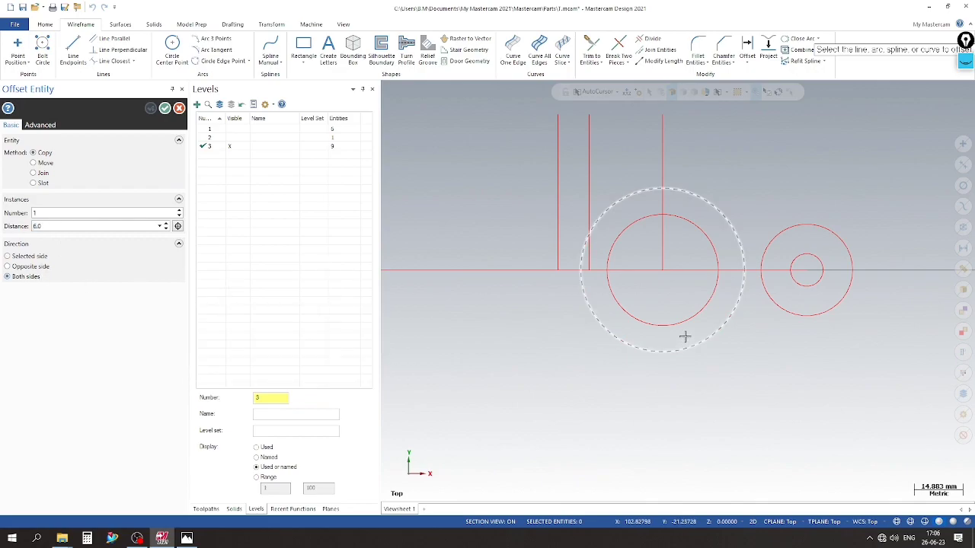
left_click(629, 271)
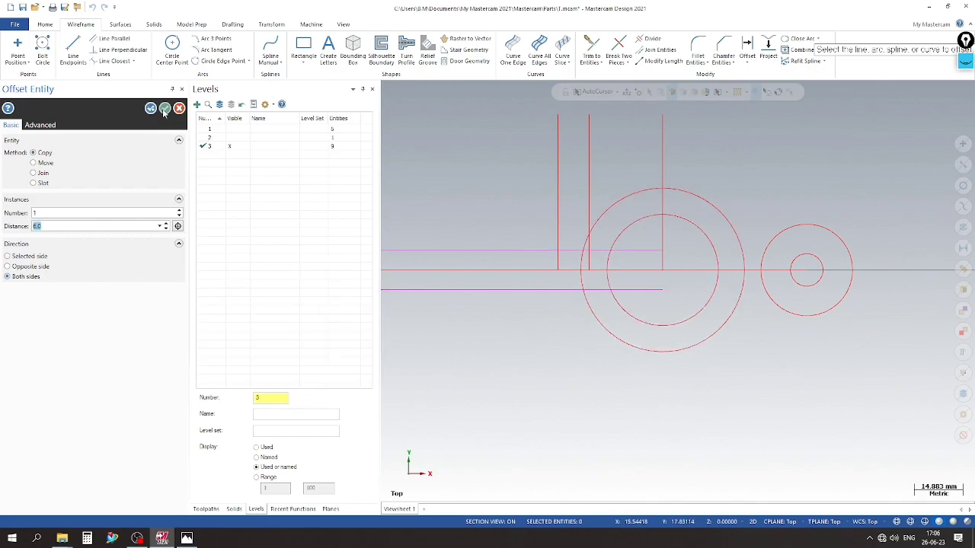
left_click(165, 108)
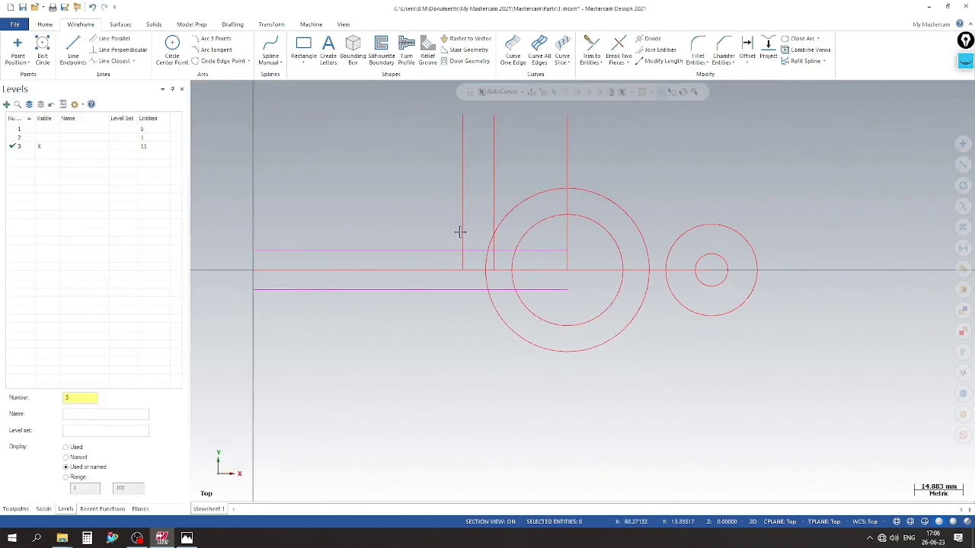
Step: Trim the notch lines against the inner circle, then undo the mistaken trims
left_click(592, 54)
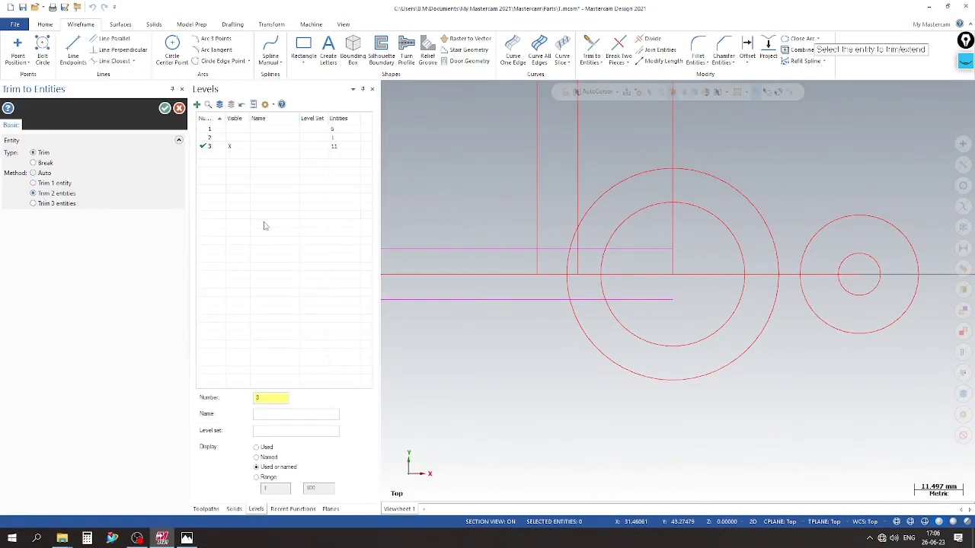
scroll(598, 255, "up", 1)
left_click(586, 245)
left_click(576, 261)
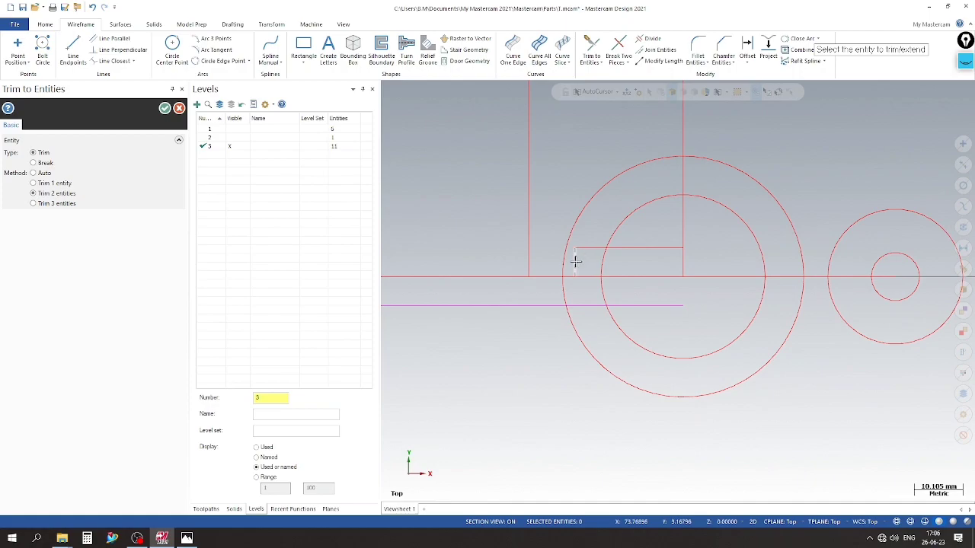
left_click(587, 305)
left_click(612, 311)
left_click(611, 308)
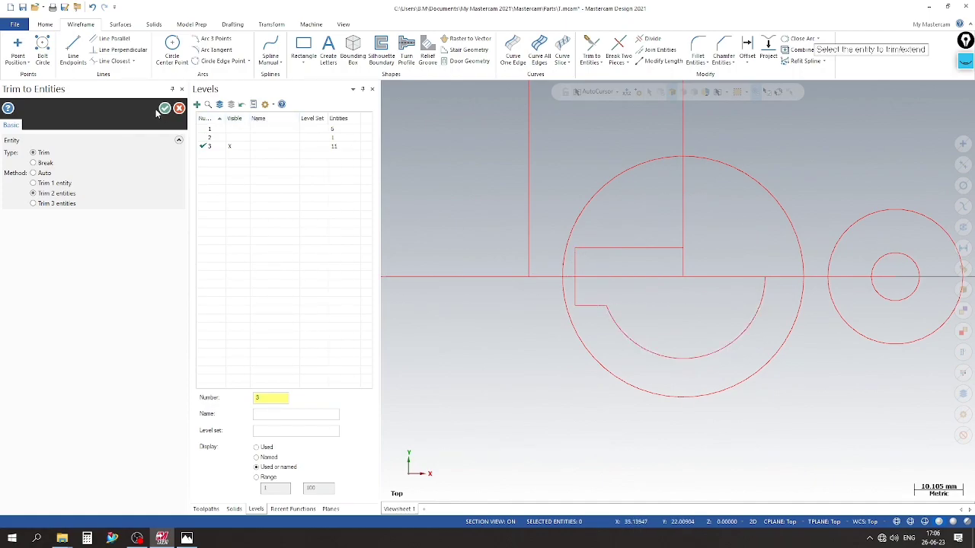
left_click(178, 108)
left_click(92, 7)
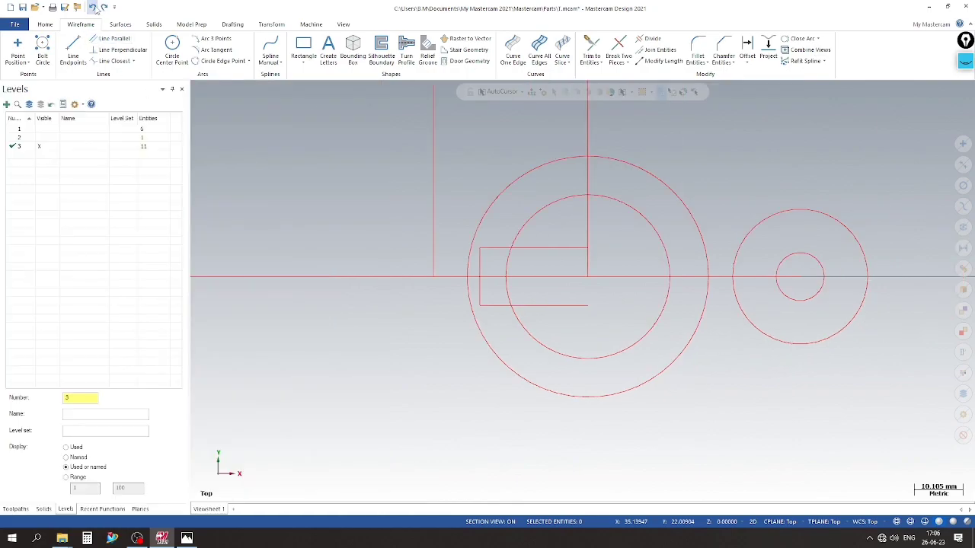
left_click(92, 7)
Step: Divide away the inner circle arc inside the notch and excess notch line segments
left_click(651, 39)
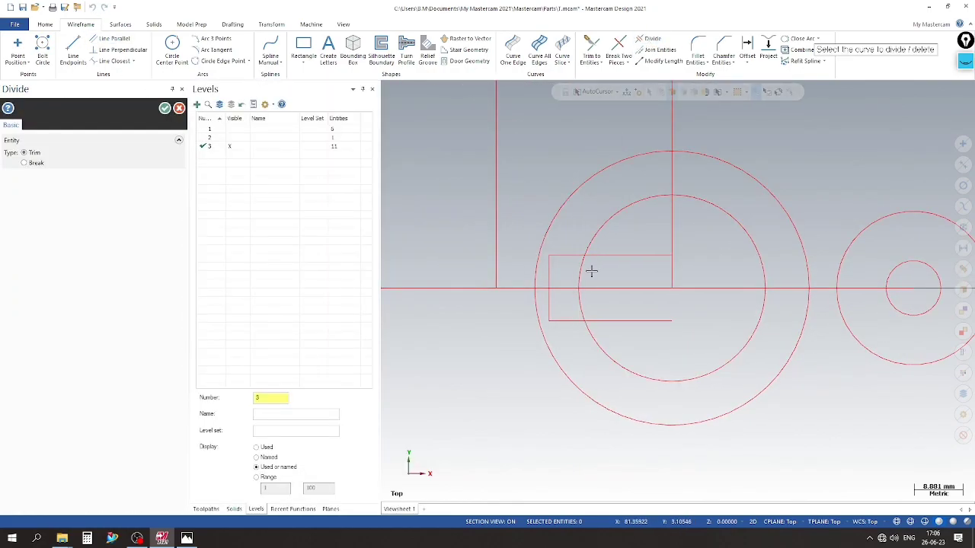
left_click(582, 299)
left_click(615, 255)
left_click(629, 329)
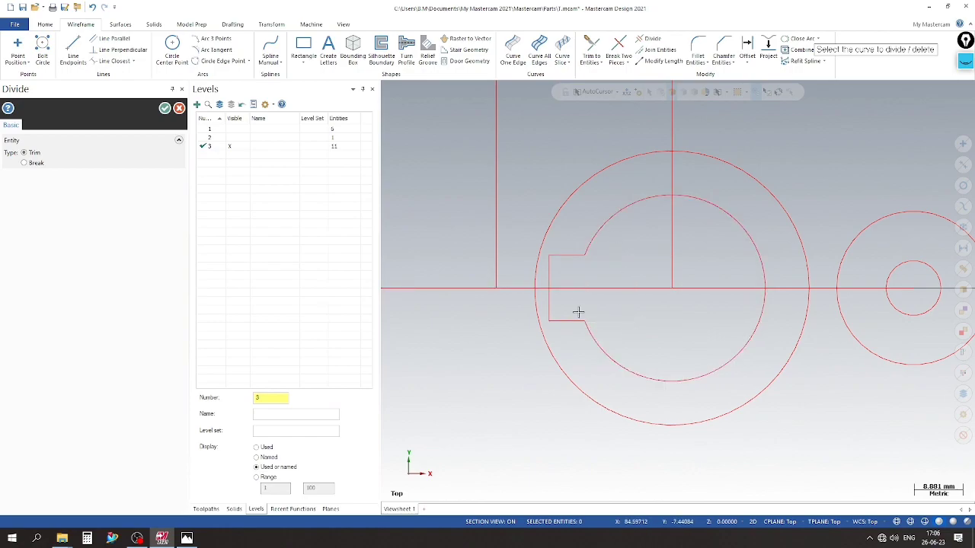
left_click(164, 108)
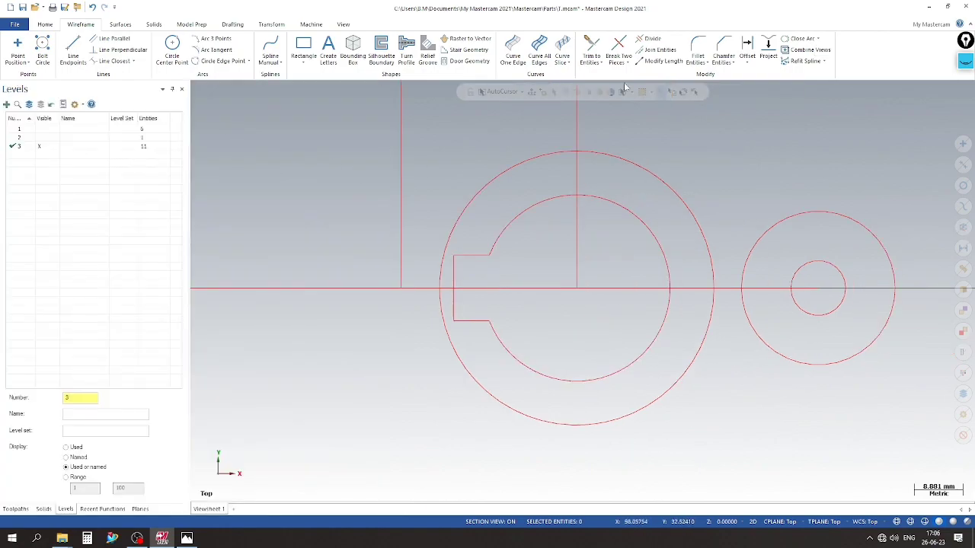
Step: Trim the notch's left edge to the top line to close the keyway
left_click(591, 48)
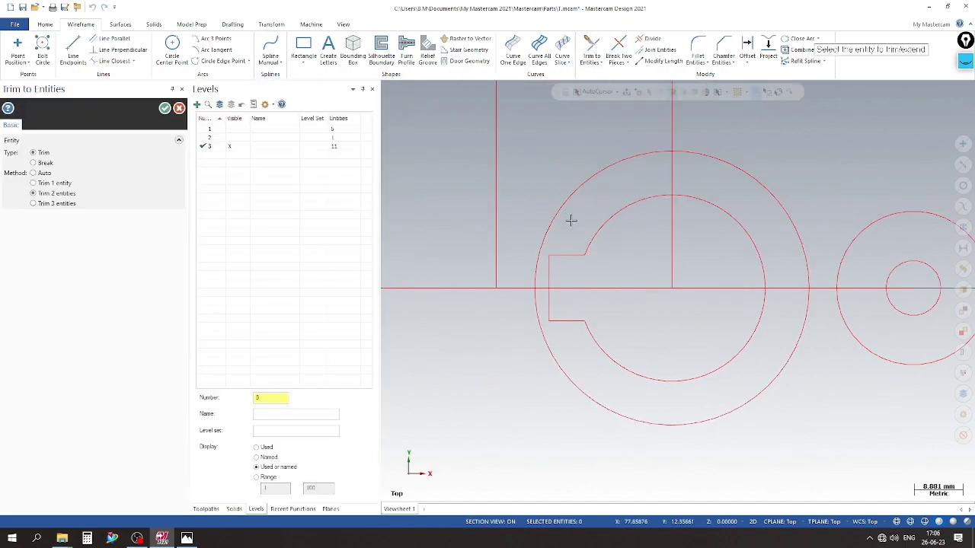
left_click(555, 261)
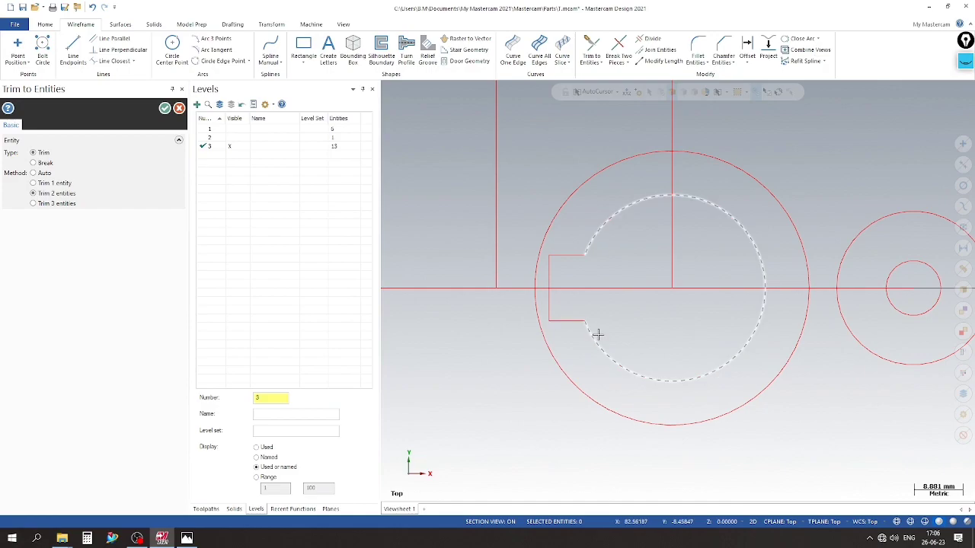
left_click(177, 109)
scroll(638, 230, "down", 1)
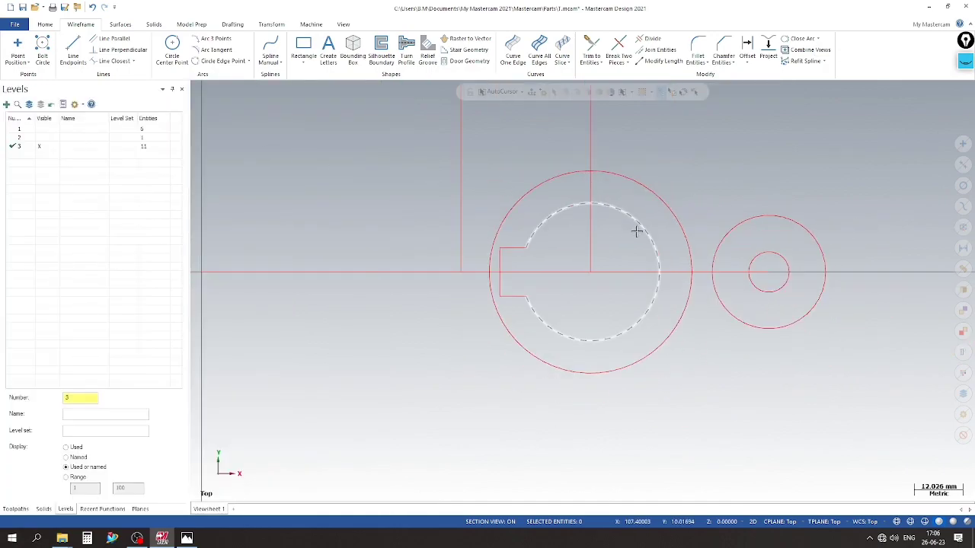
scroll(518, 249, "down", 1)
scroll(518, 248, "up", 1)
scroll(518, 248, "down", 1)
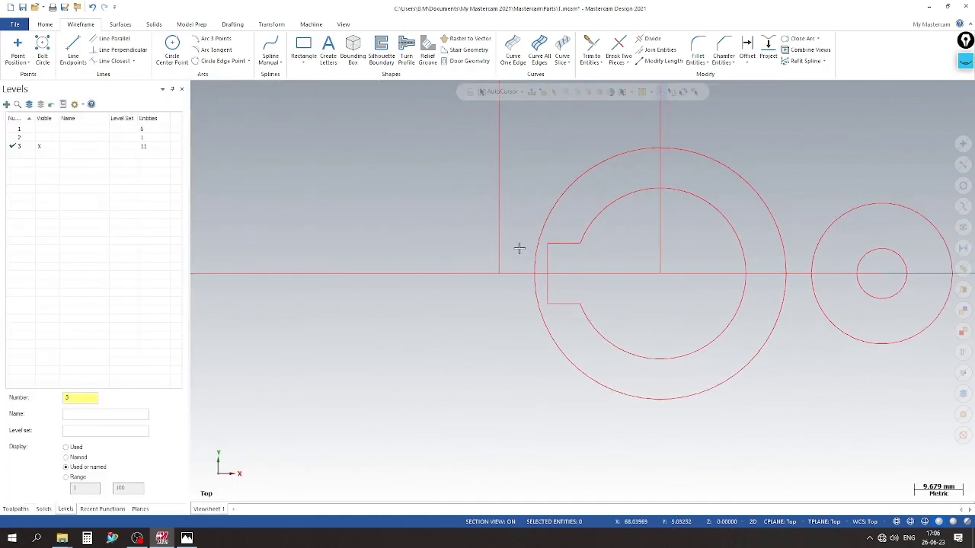
scroll(518, 248, "down", 1)
left_click(186, 538)
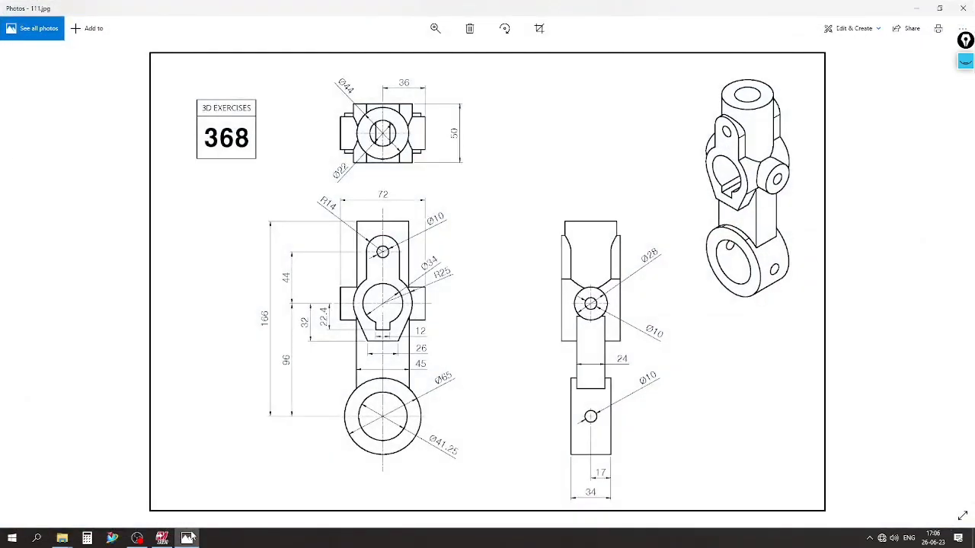
left_click(161, 538)
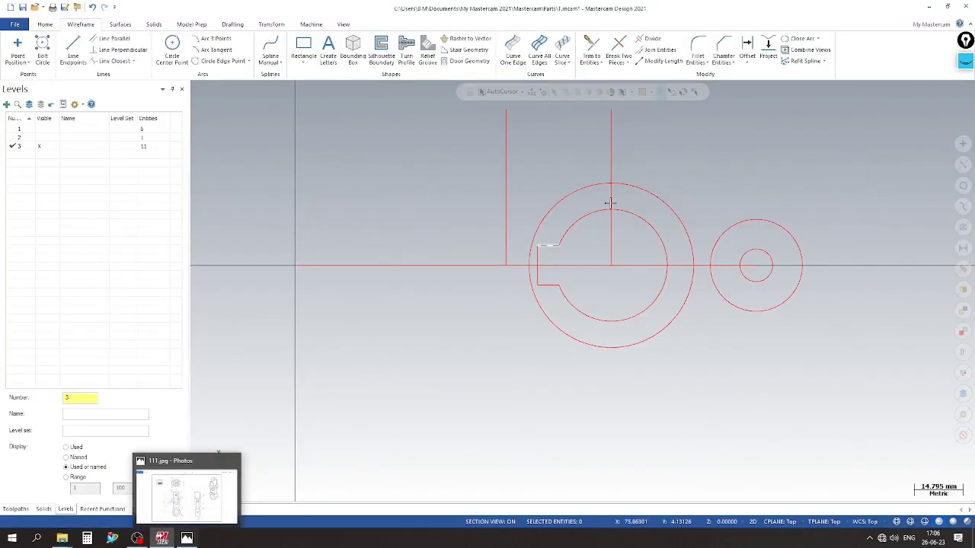
Step: Offset the horizontal centre line 13.0 mm to both sides
left_click(747, 47)
type("13")
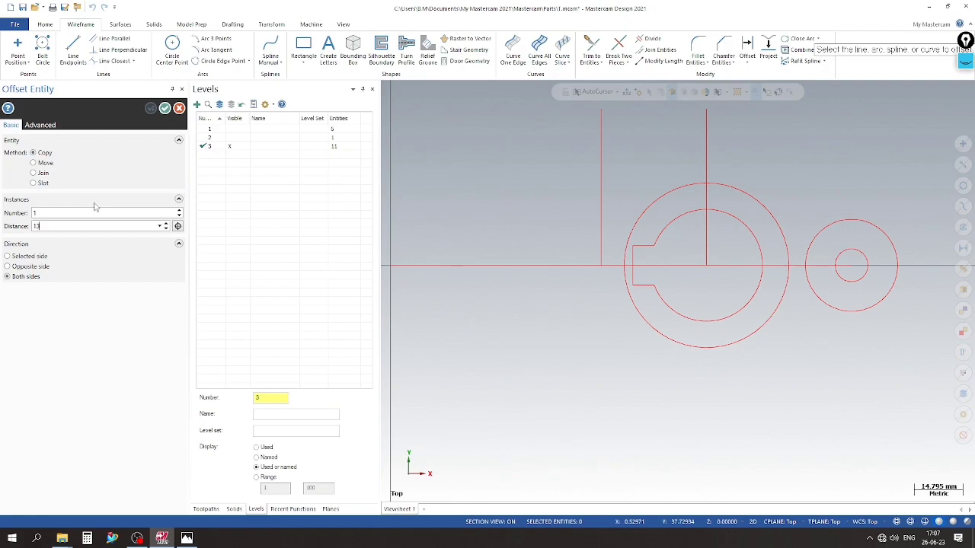
left_click(560, 264)
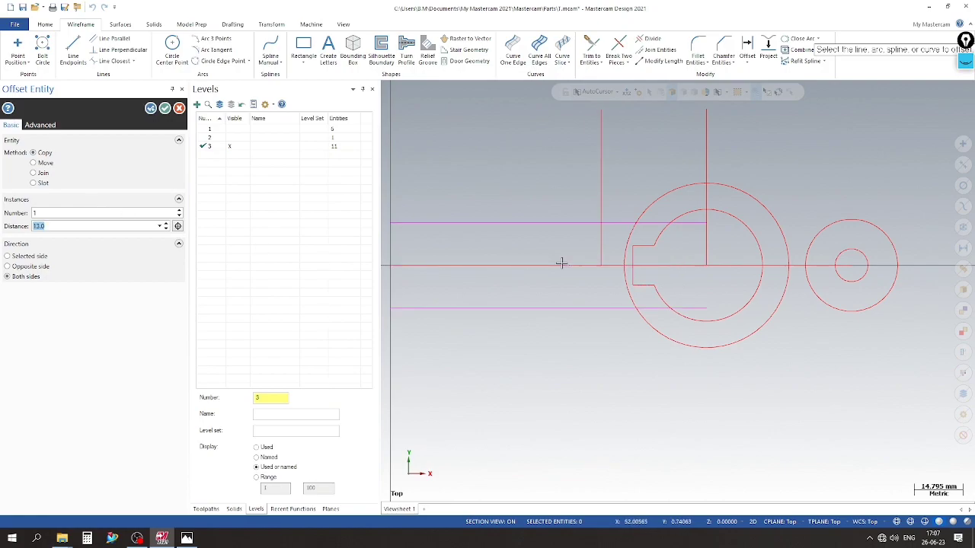
scroll(602, 261, "up", 1)
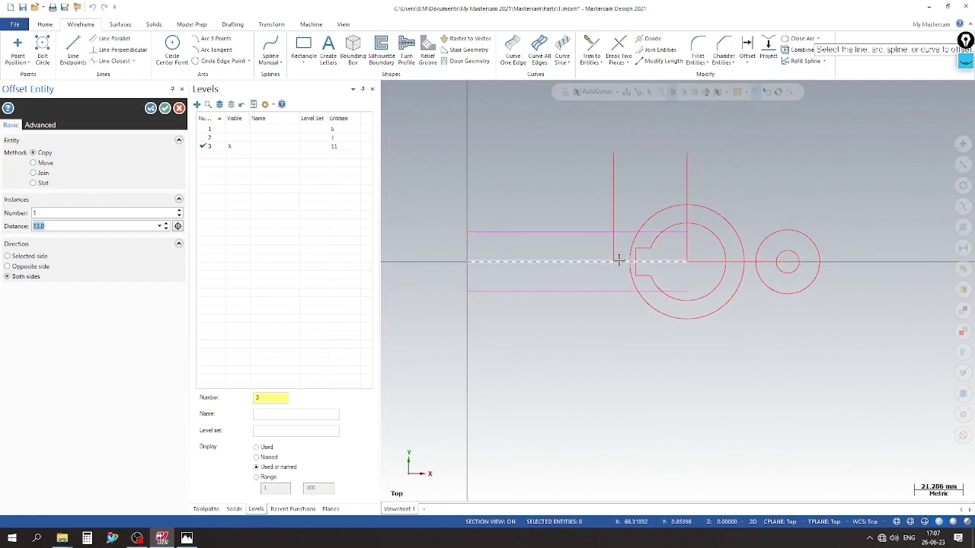
scroll(611, 261, "down", 2)
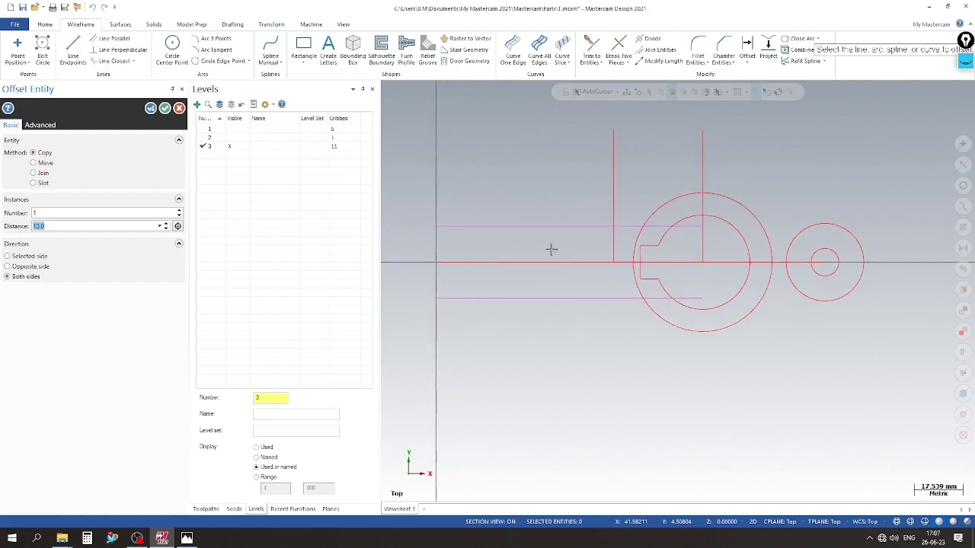
left_click(165, 111)
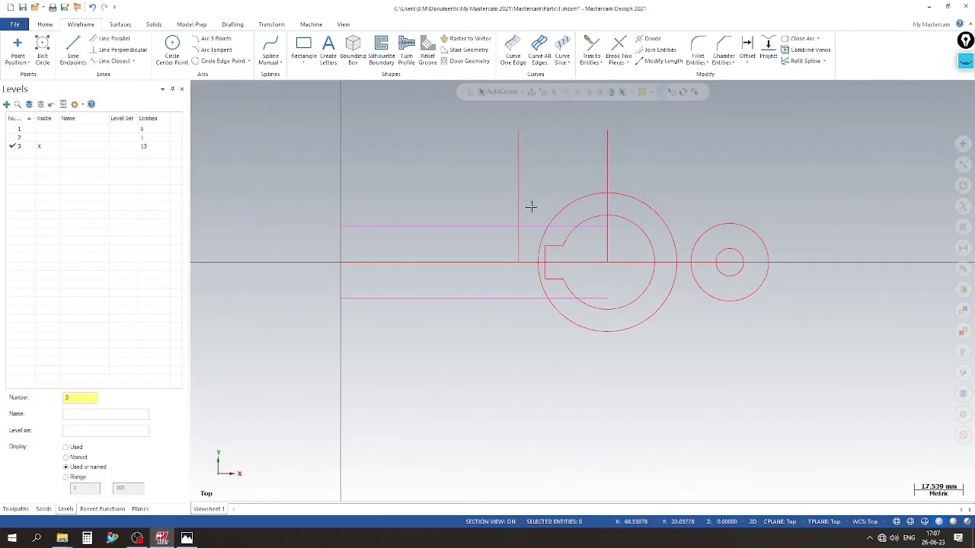
scroll(529, 206, "up", 1)
scroll(531, 207, "down", 1)
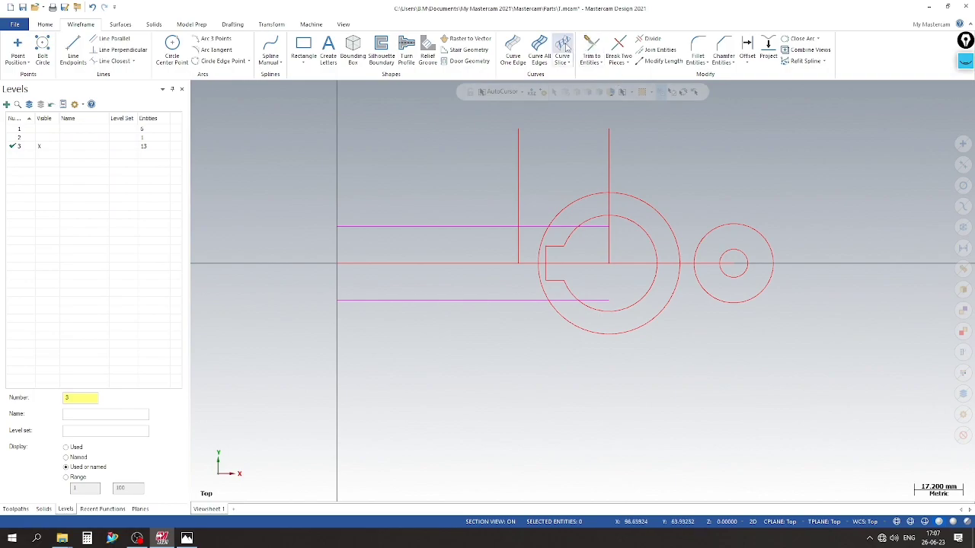
Step: Trim the left vertical line and both 13 mm offset lines at each corner into a rectangle
left_click(590, 48)
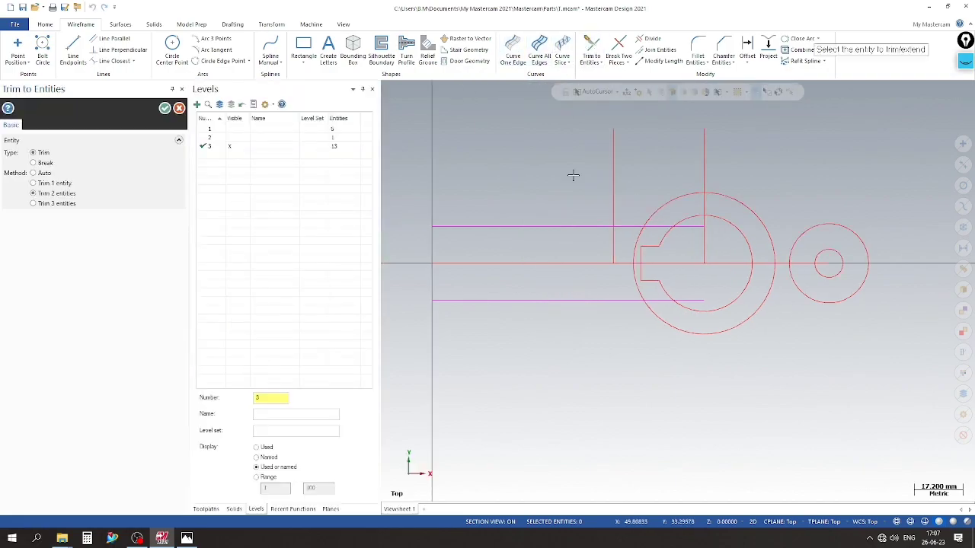
left_click(612, 246)
left_click(624, 299)
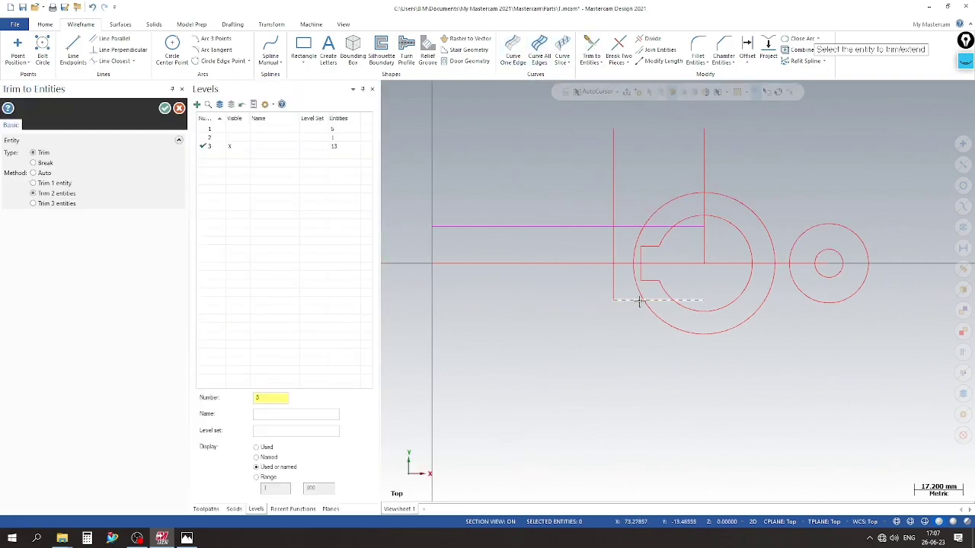
scroll(624, 207, "up", 2)
left_click(611, 244)
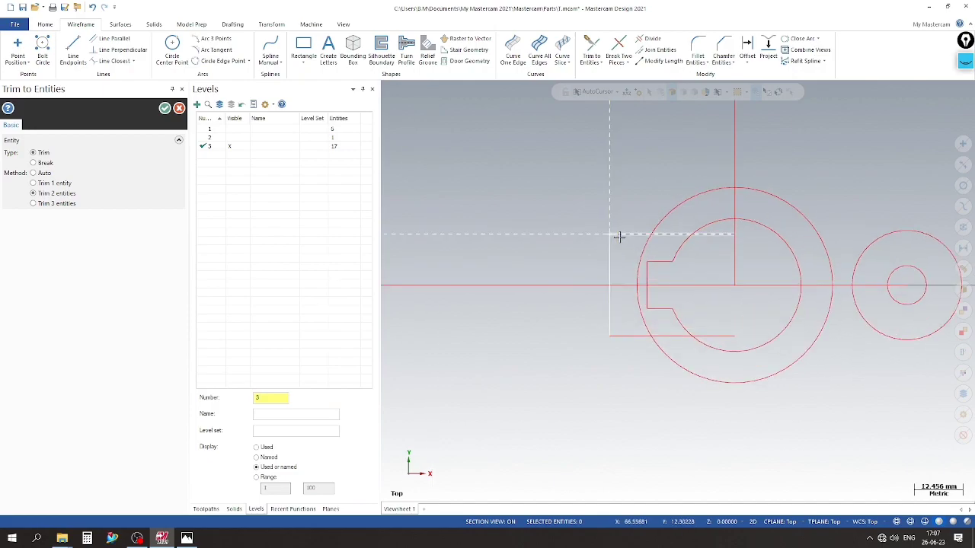
left_click(619, 235)
left_click(165, 109)
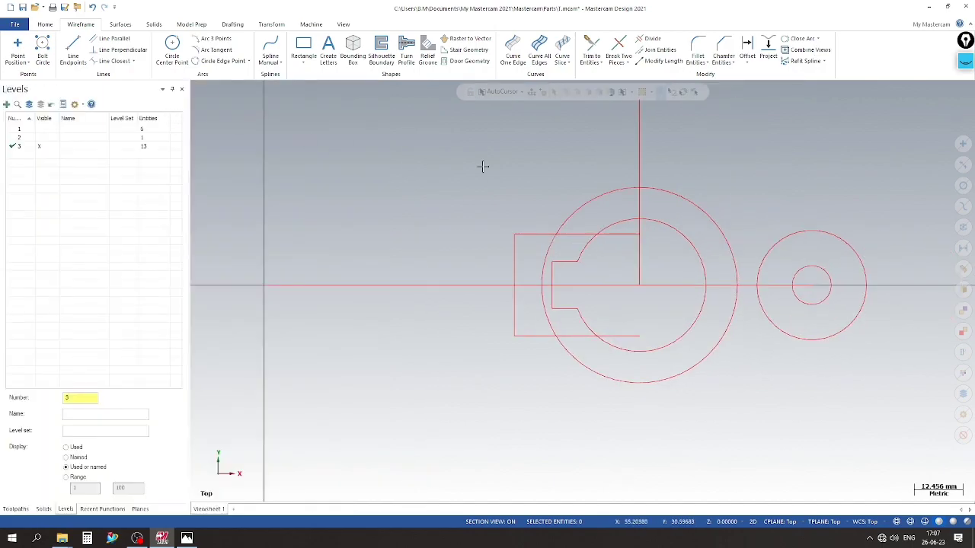
scroll(592, 211, "up", 1)
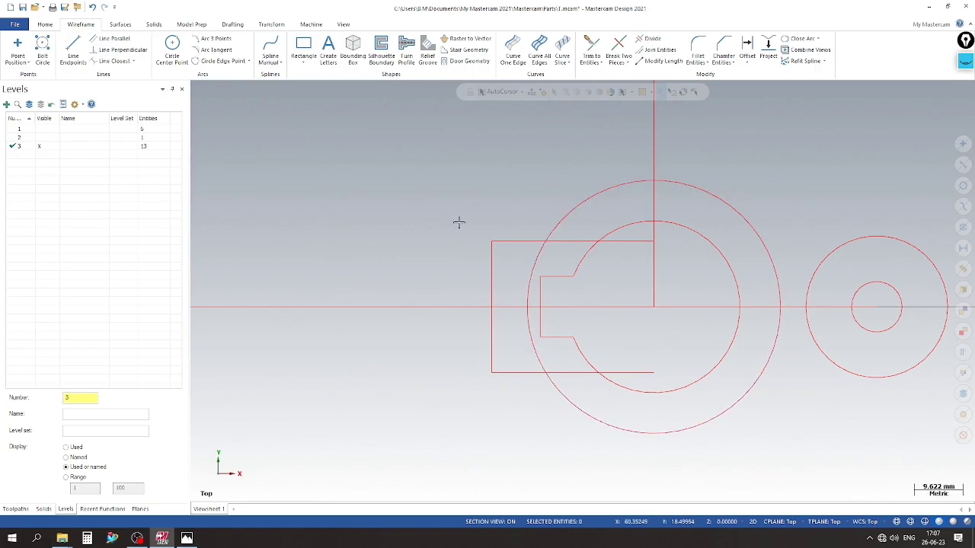
left_click(187, 539)
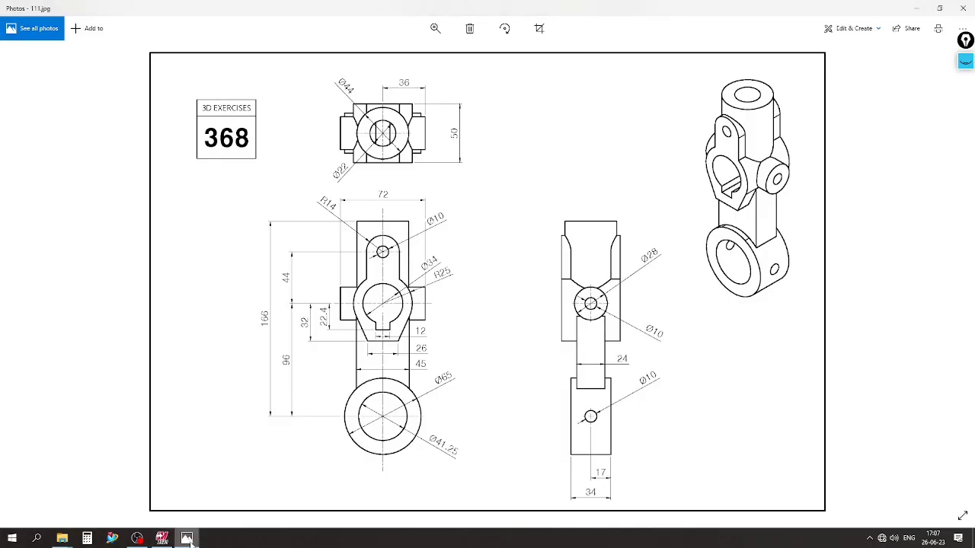
left_click(187, 538)
scroll(523, 217, "up", 1)
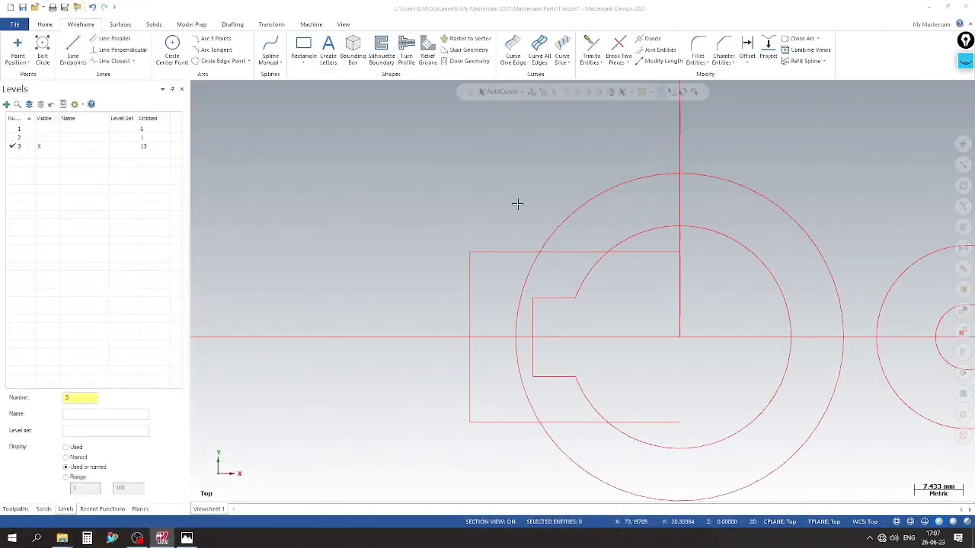
Step: Draw lines from the arm's top-left and bottom-left corners tangent to the outer circle
left_click(74, 48)
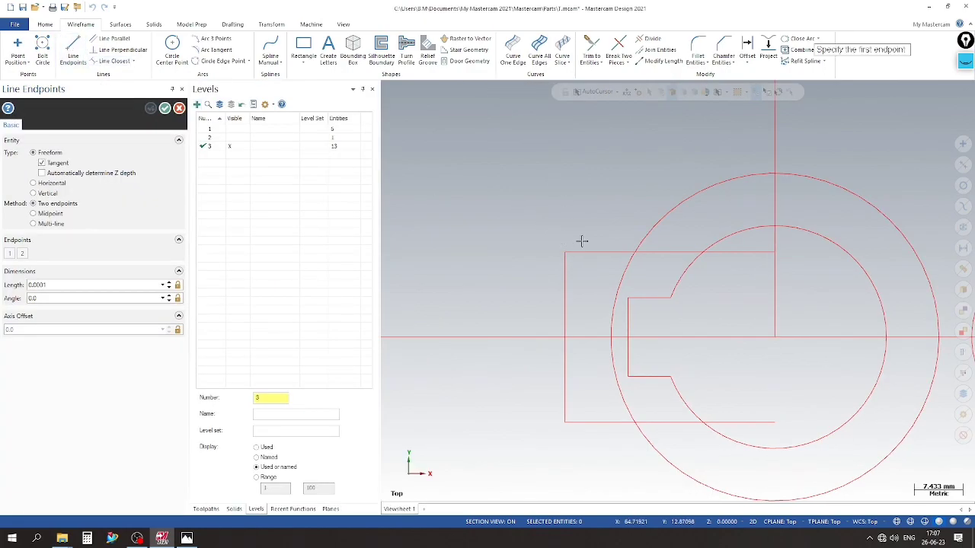
left_click(564, 251)
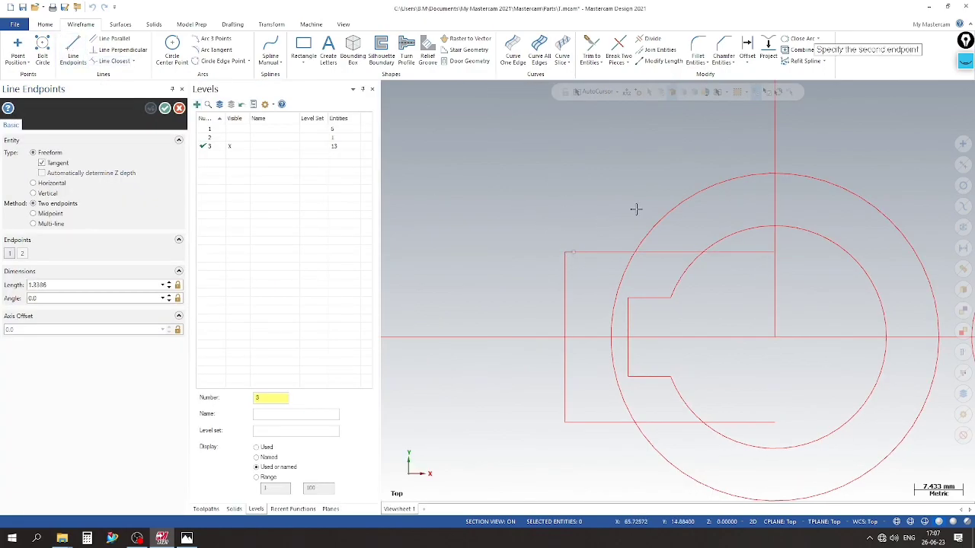
left_click(715, 178)
scroll(602, 179, "down", 1)
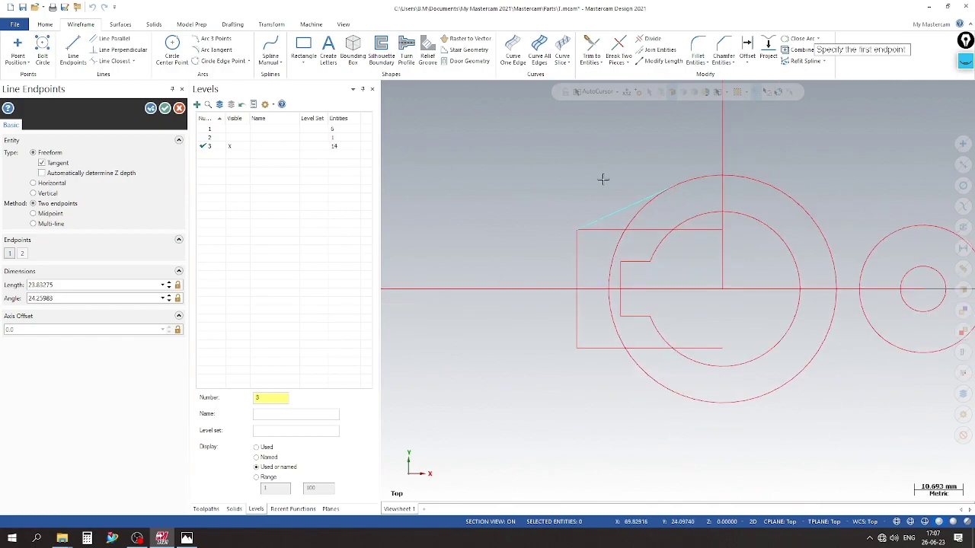
left_click(577, 348)
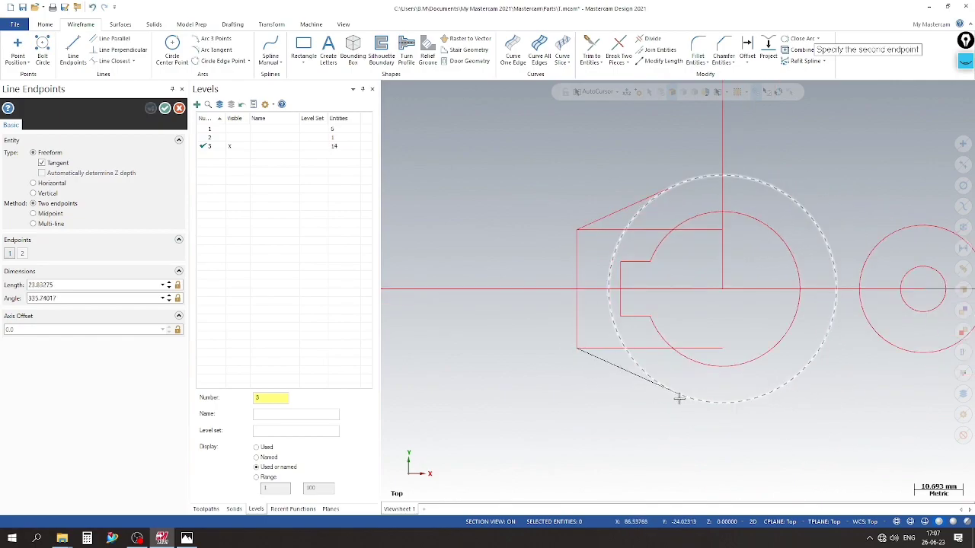
left_click(678, 398)
left_click(164, 108)
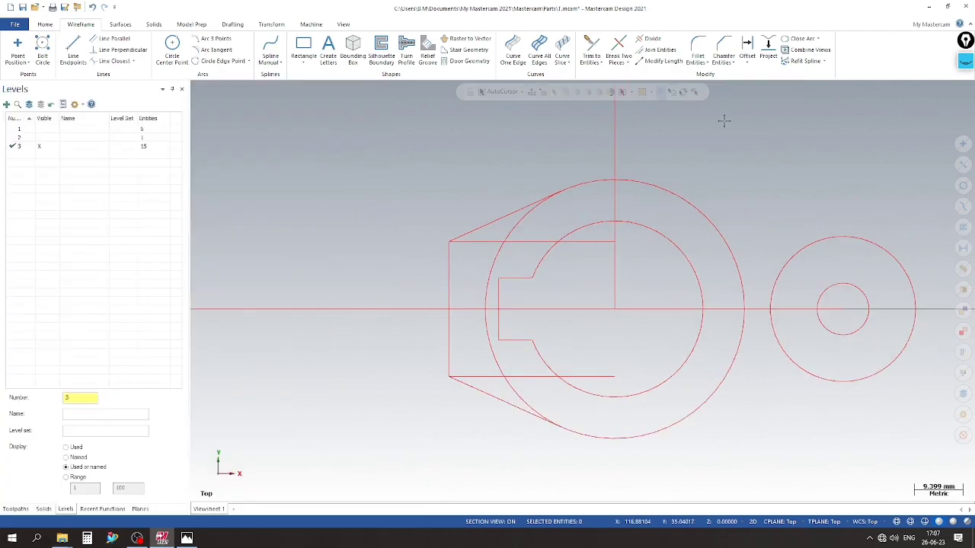
Step: Divide away the unwanted large-circle arc and bottom line piece, then delete three leftover stubs
left_click(652, 39)
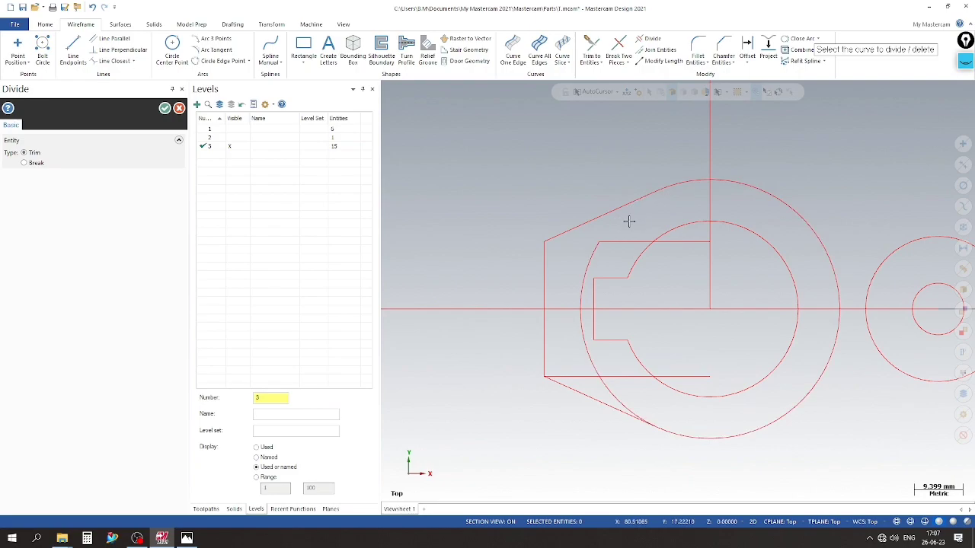
left_click(577, 300)
left_click(571, 376)
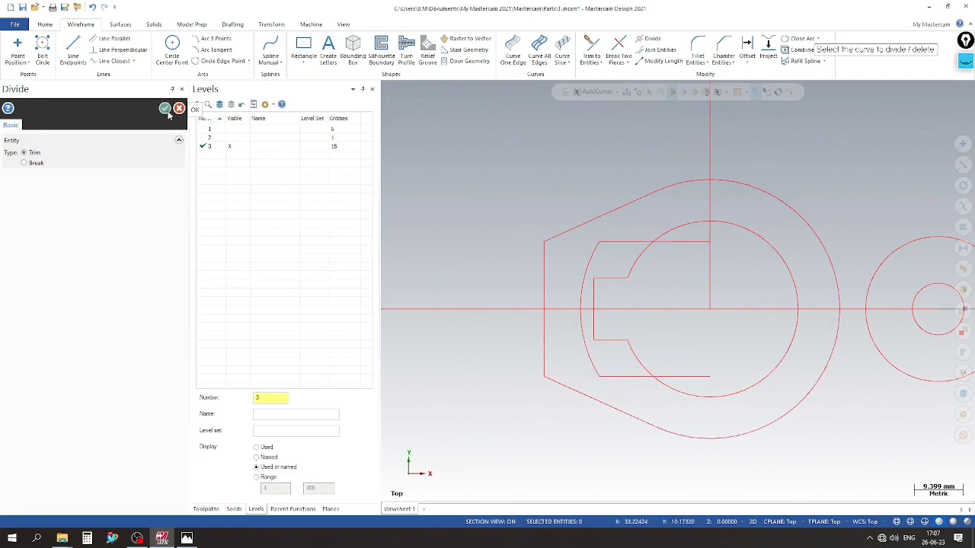
left_click(168, 112)
scroll(518, 247, "up", 2)
left_click(518, 242)
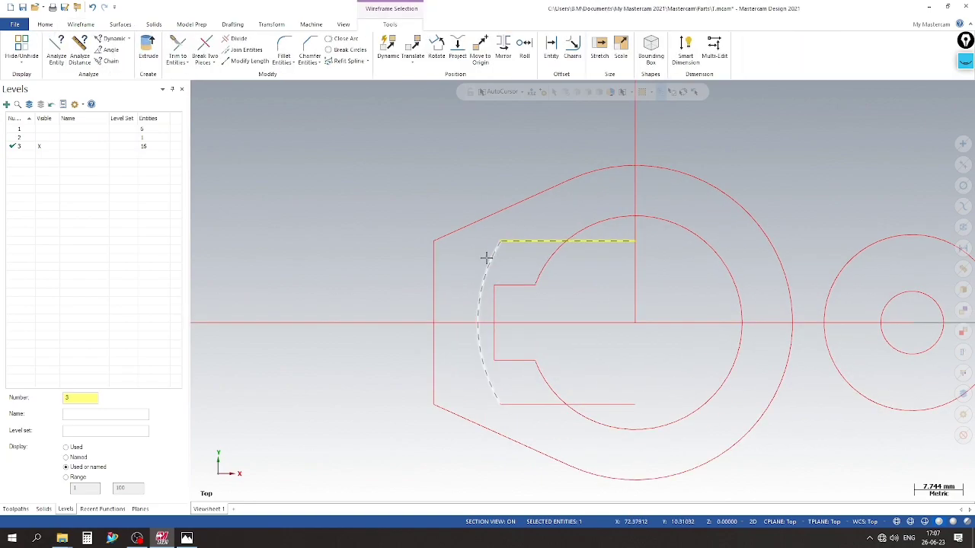
left_click(486, 258)
key("Delete")
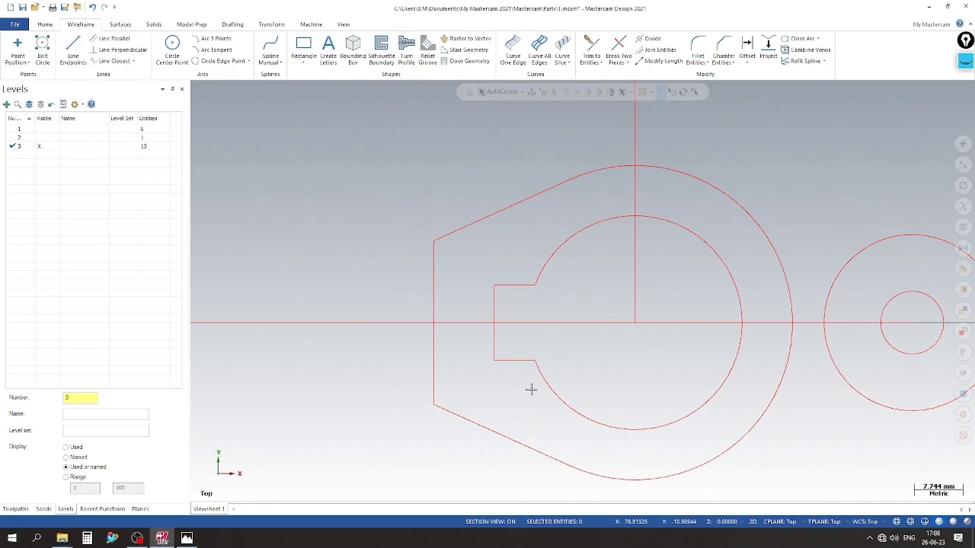
scroll(539, 310, "up", 1)
scroll(539, 311, "down", 2)
left_click(186, 538)
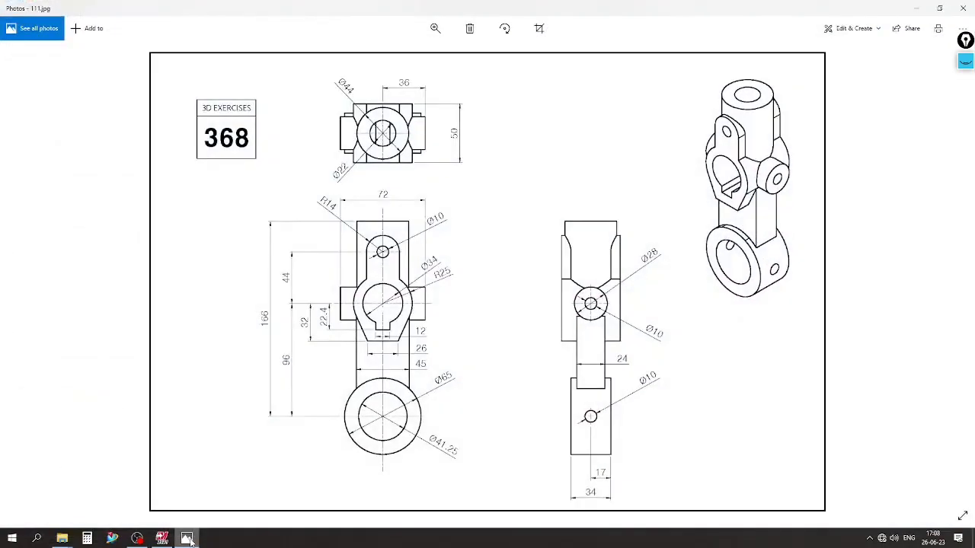
left_click(189, 540)
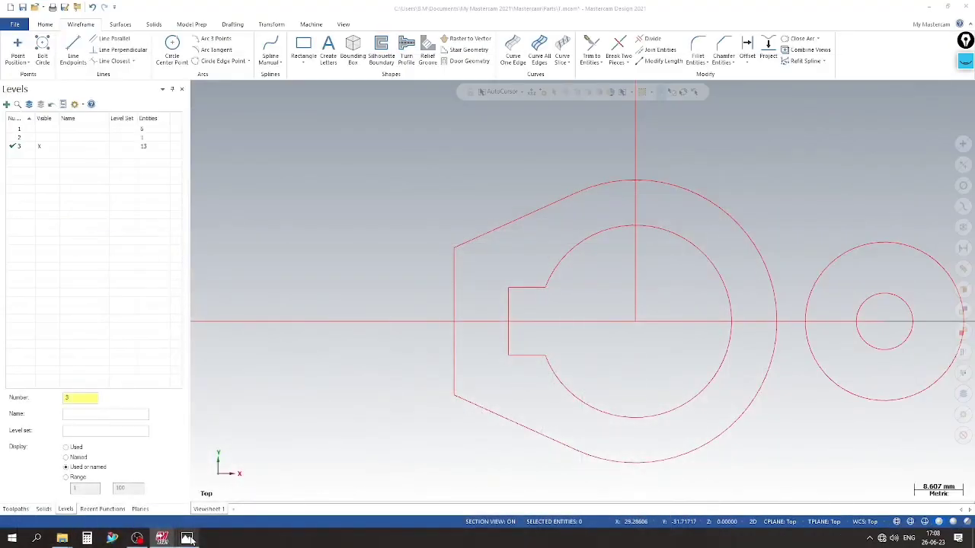
left_click(189, 539)
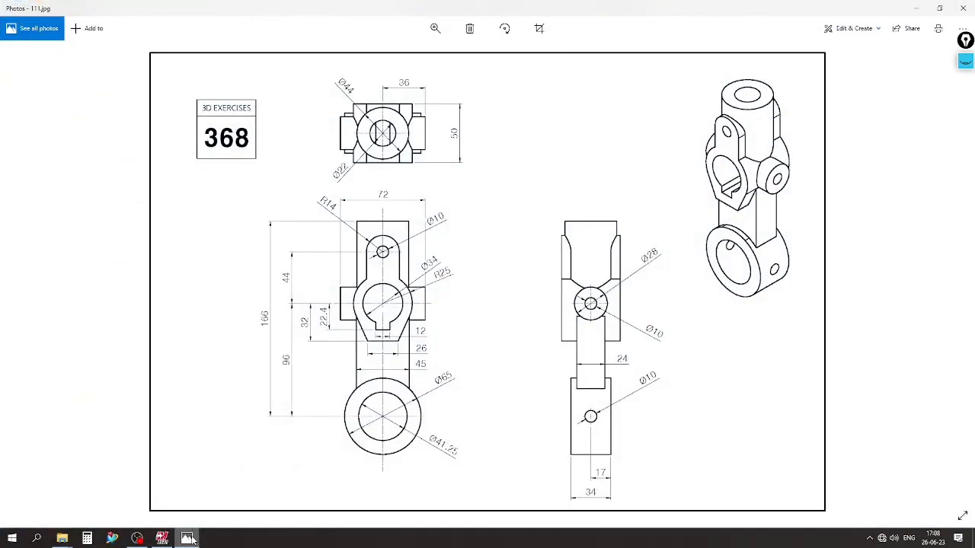
left_click(189, 538)
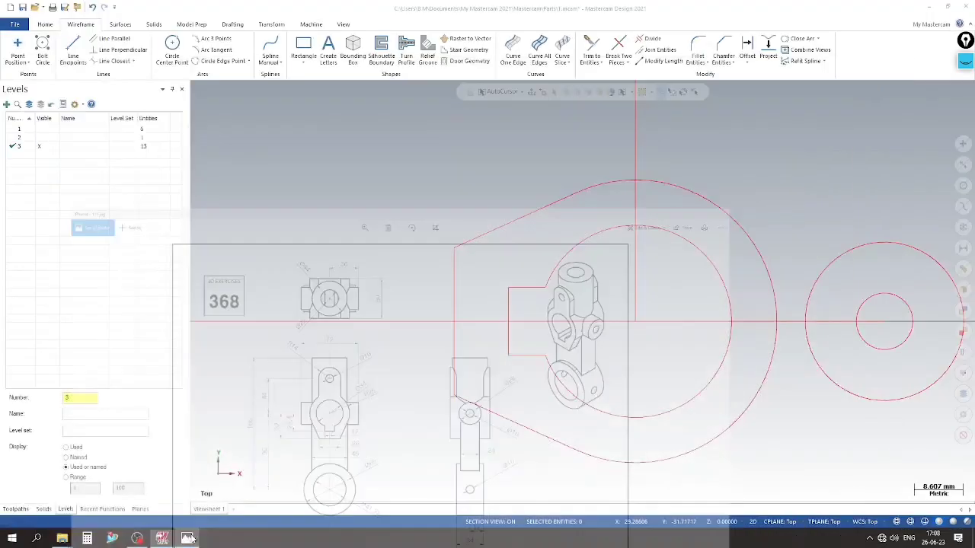
Step: Draw top and bottom lines from the hub tangent to the right R14 circle
left_click(73, 50)
left_click(846, 242)
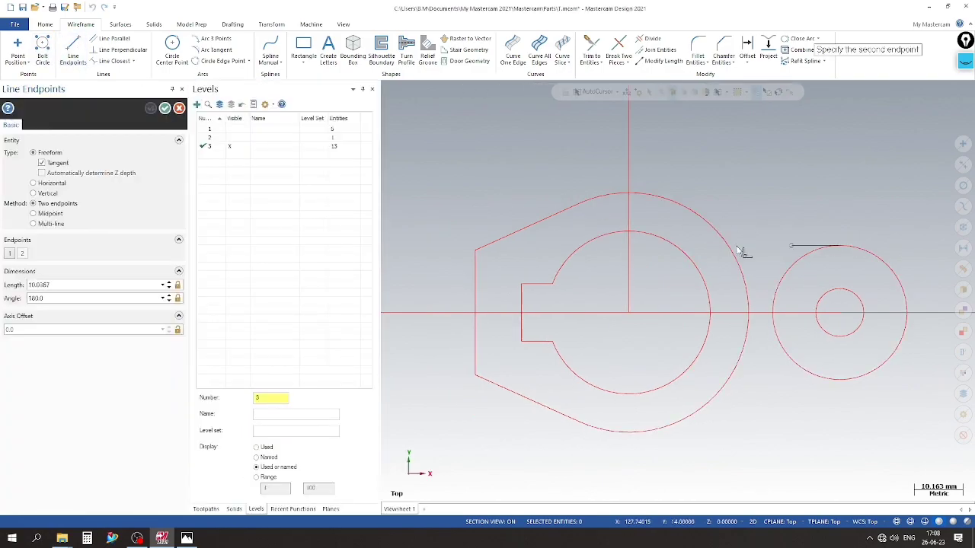
left_click(849, 388)
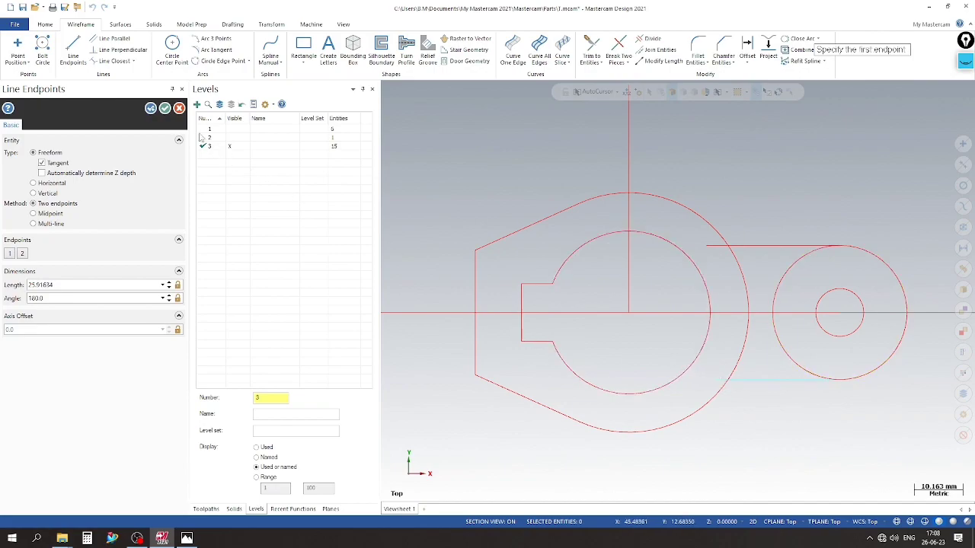
left_click(165, 108)
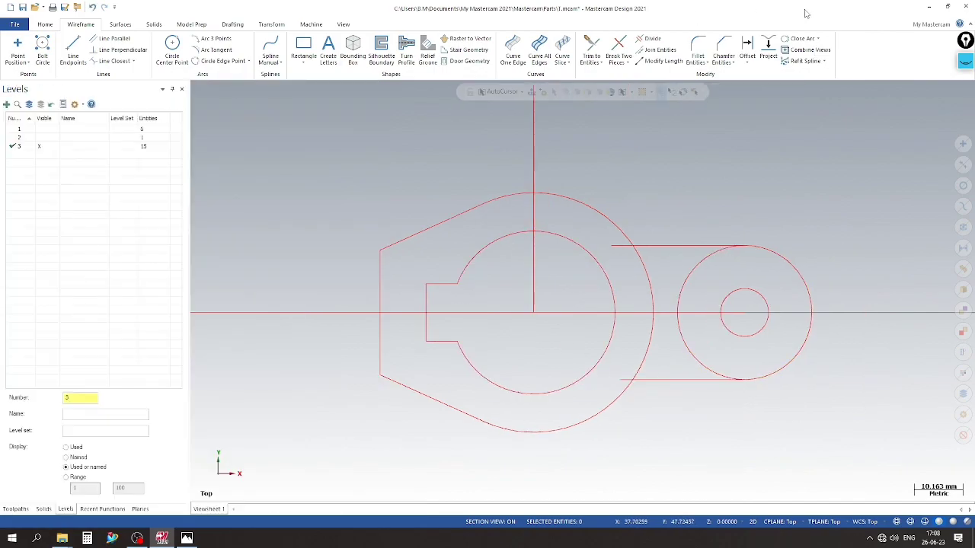
Step: Divide away the line stubs, the hub arc between the lines and the circle's inner arcs
left_click(648, 42)
scroll(737, 258, "up", 2)
left_click(701, 245)
left_click(729, 257)
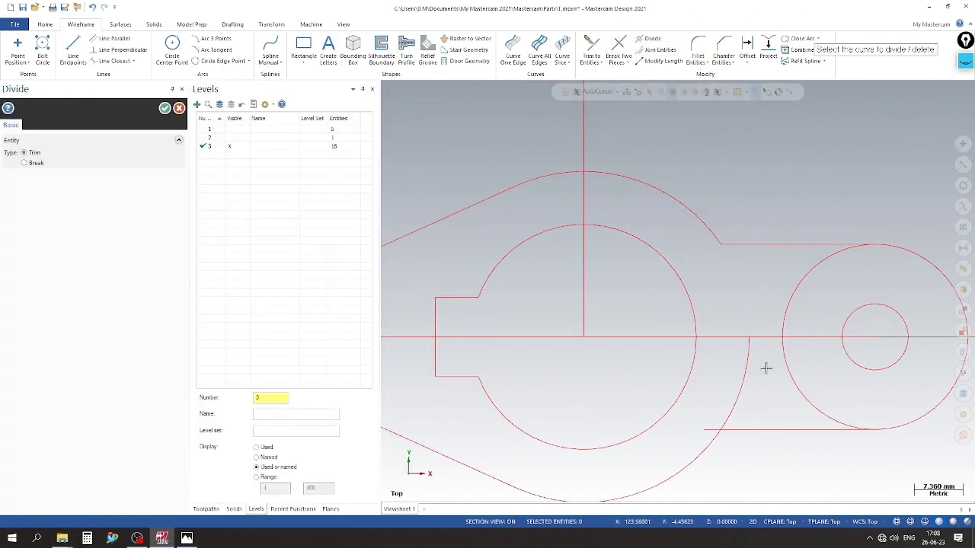
left_click(708, 430)
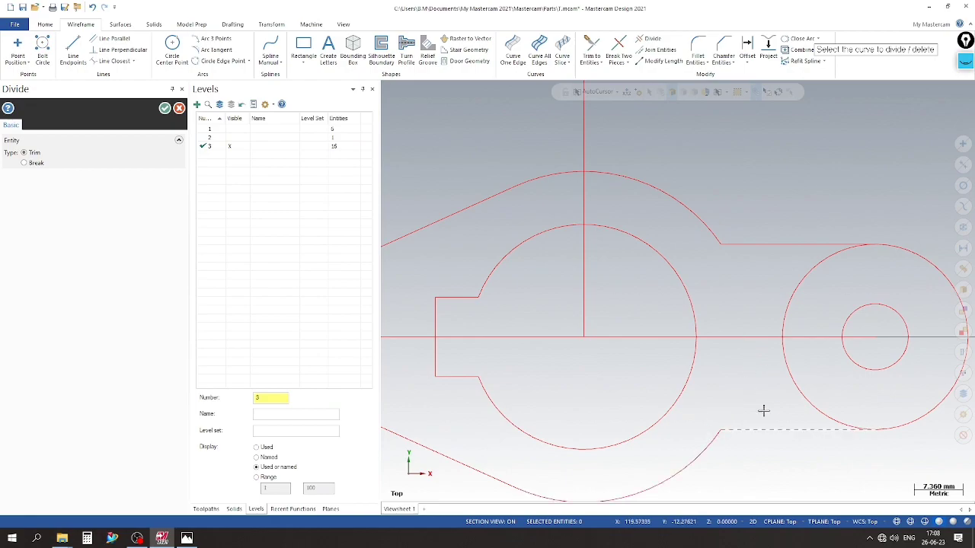
left_click(815, 400)
left_click(805, 296)
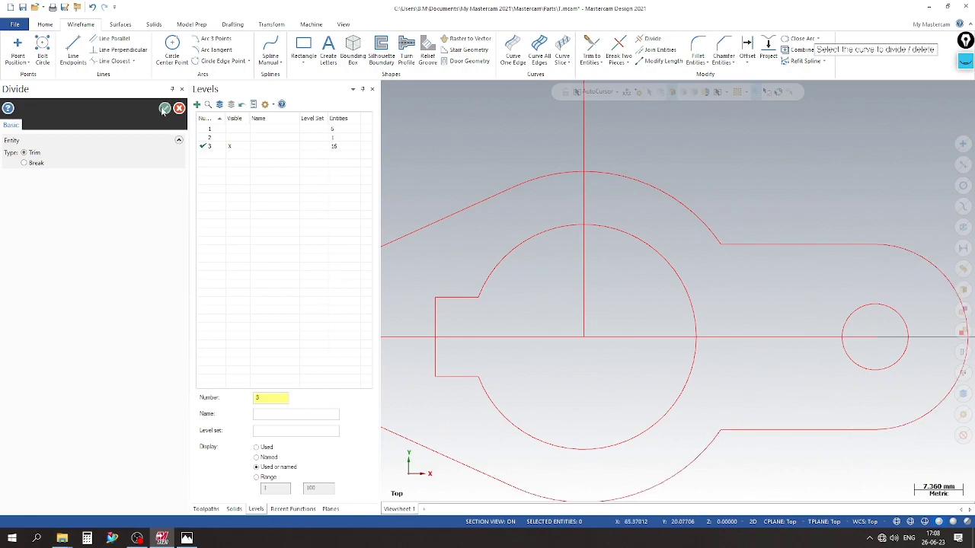
left_click(164, 108)
scroll(543, 239, "down", 2)
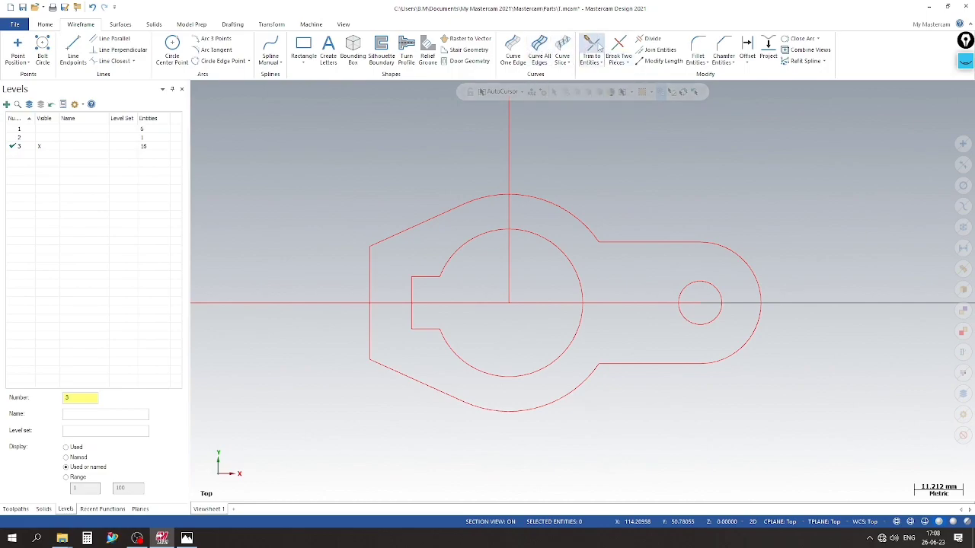
Step: Delete the horizontal and vertical centre lines, including the leftover segment inside the part
left_click(594, 47)
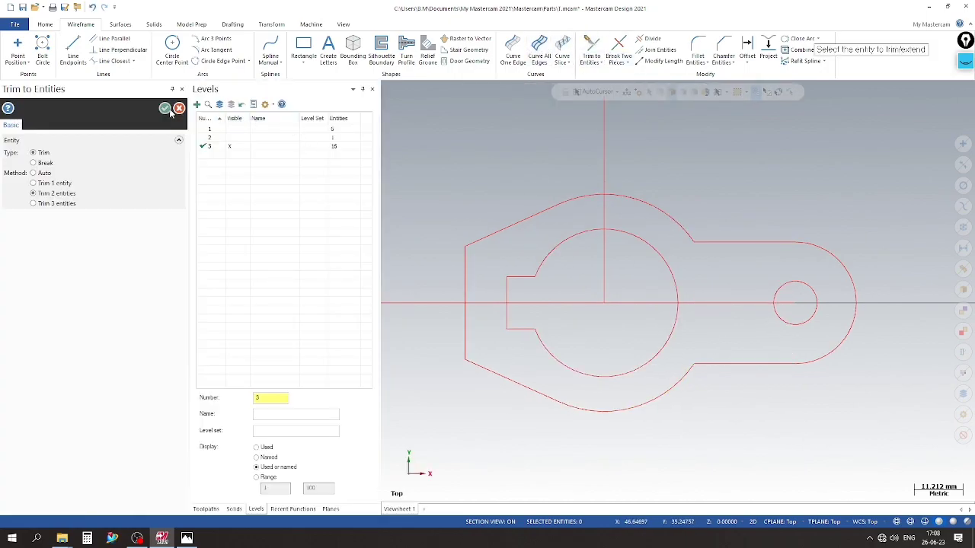
left_click(166, 109)
scroll(701, 246, "down", 3)
left_click(499, 275)
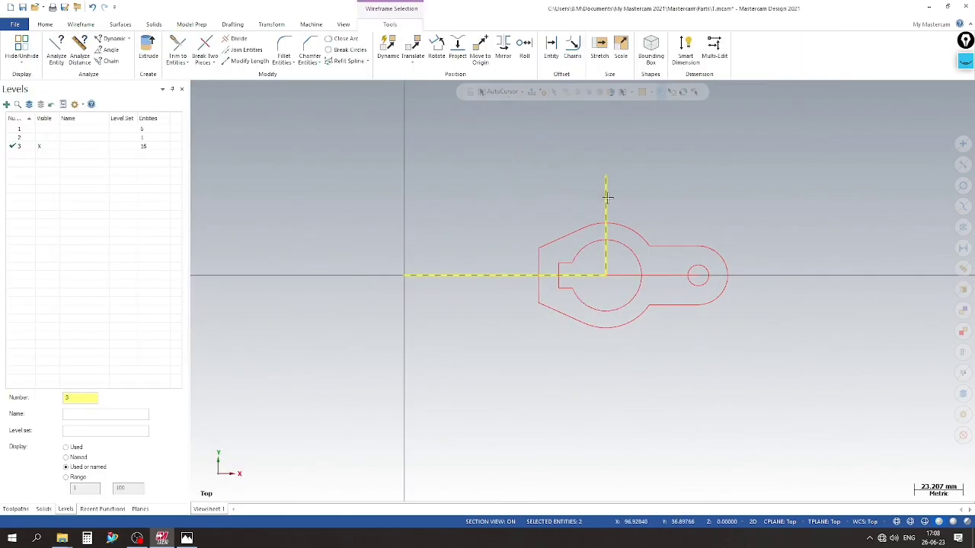
key("Delete")
left_click(624, 276)
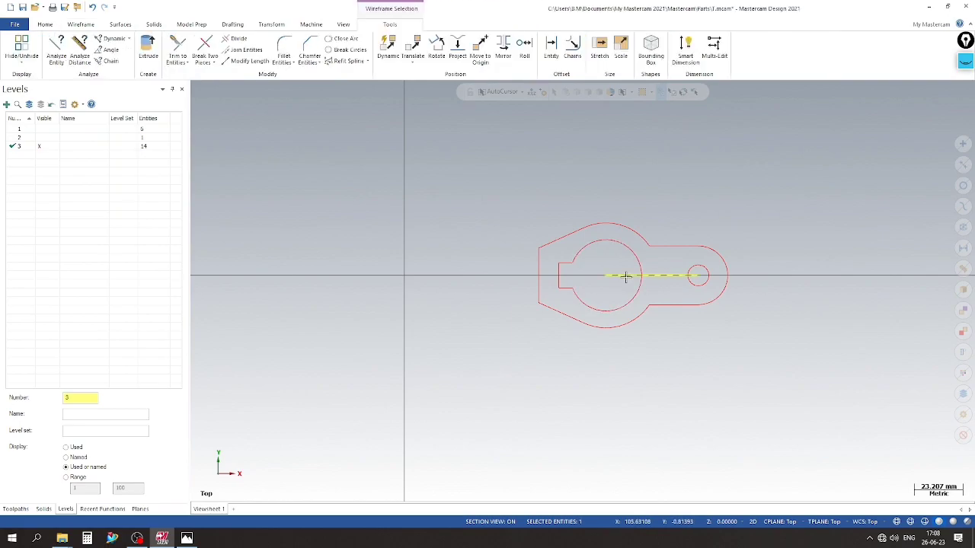
key("Delete")
scroll(593, 303, "up", 2)
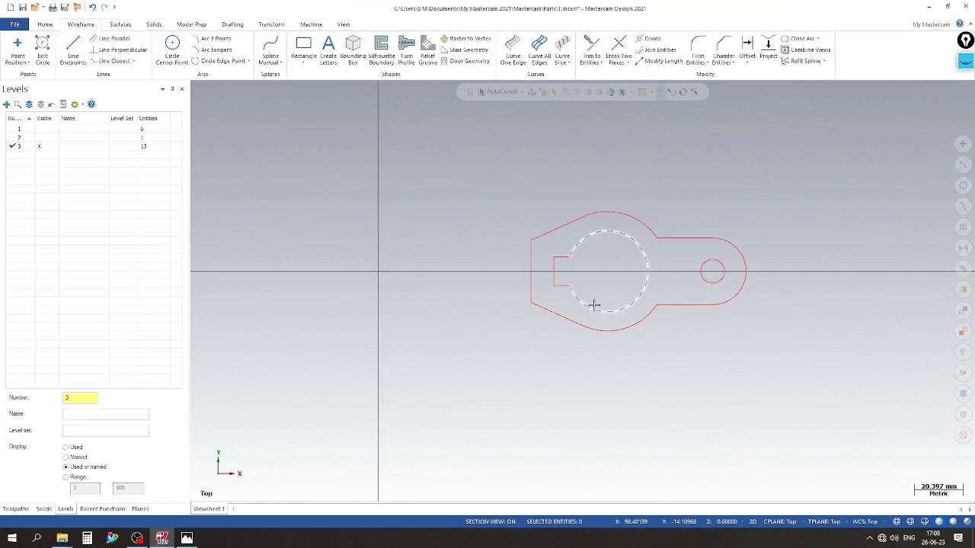
Step: Show level 2's ring-and-bar solid as wireframe in 3D and make new level 4 active
left_click(40, 137)
left_click(6, 105)
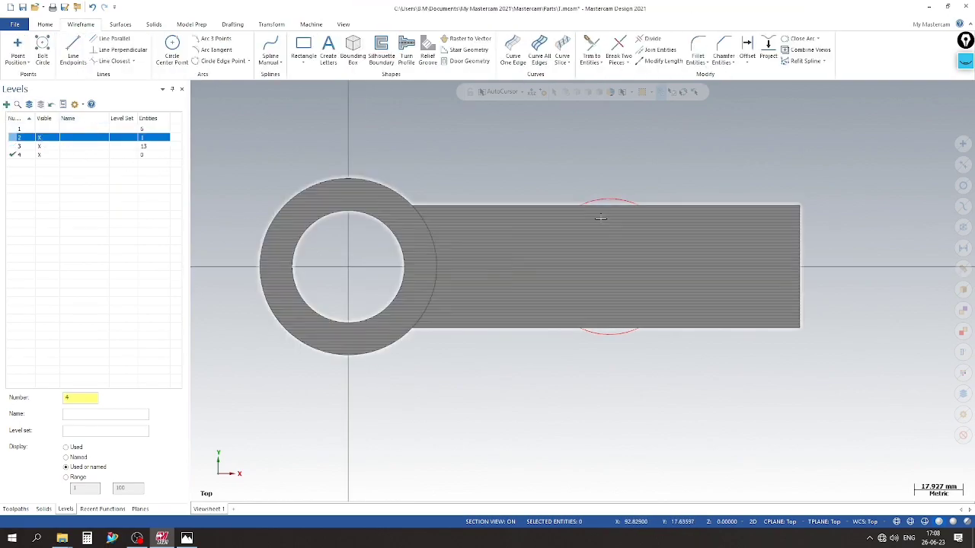
mouse_move(495, 190)
middle_mouse_down()
mouse_move(460, 137)
mouse_move(809, 307)
mouse_move(623, 353)
mouse_move(525, 354)
middle_mouse_up()
key("alt+s")
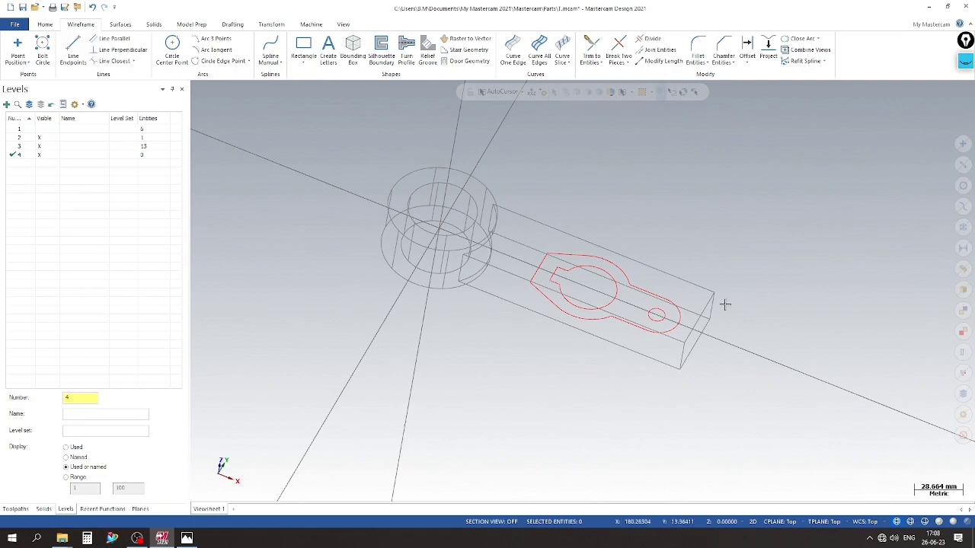
left_click(153, 26)
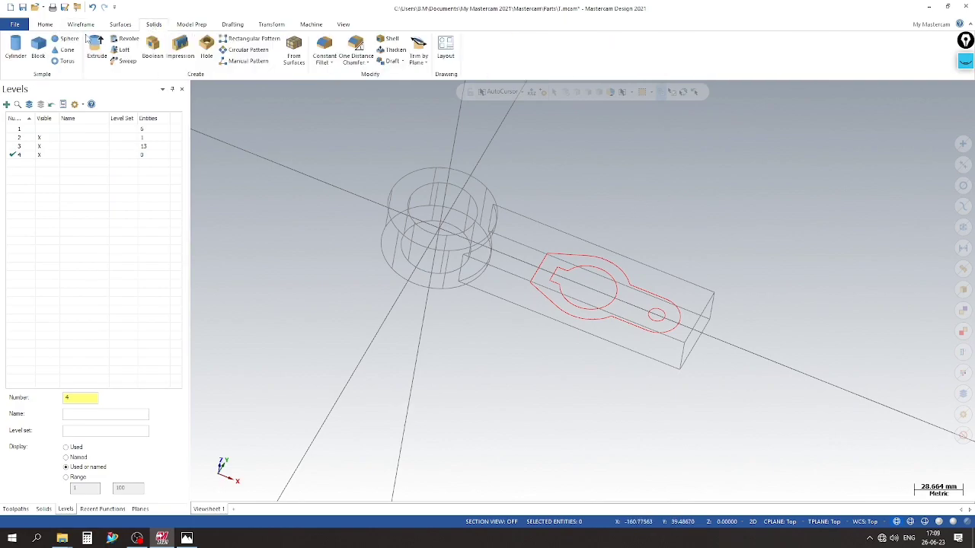
Step: Extrude the link profile, bore and small-hole chains 25 mm both ways as a new body
left_click(96, 47)
left_click(645, 252)
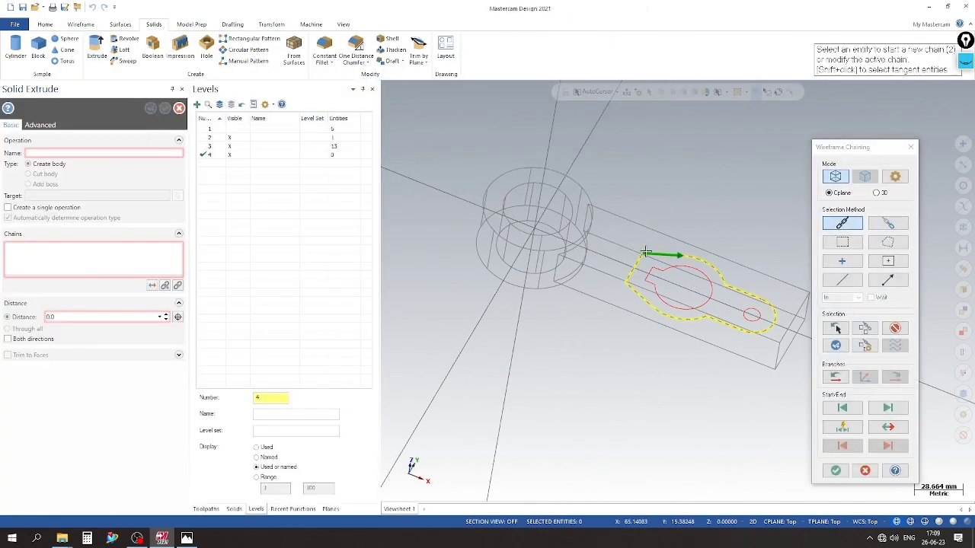
left_click(670, 268)
left_click(749, 311)
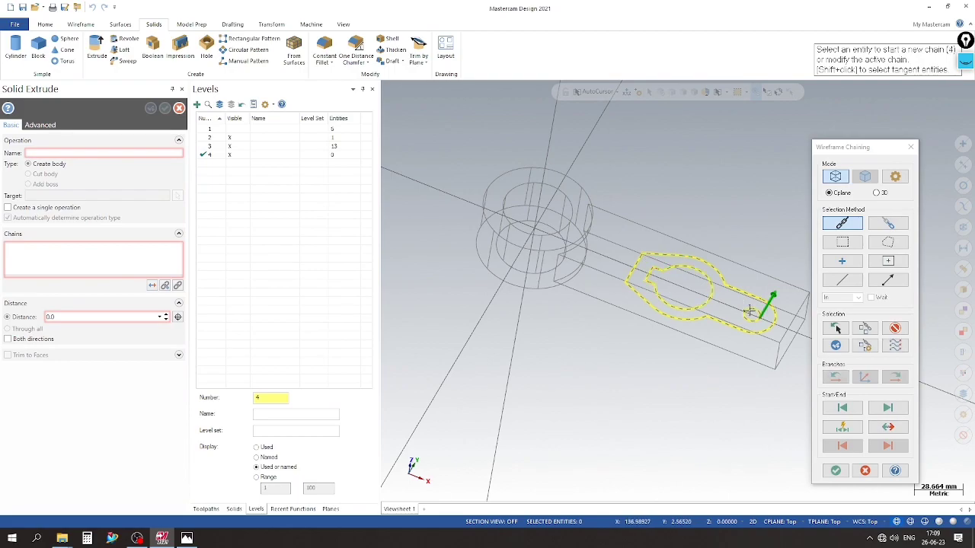
left_click(836, 470)
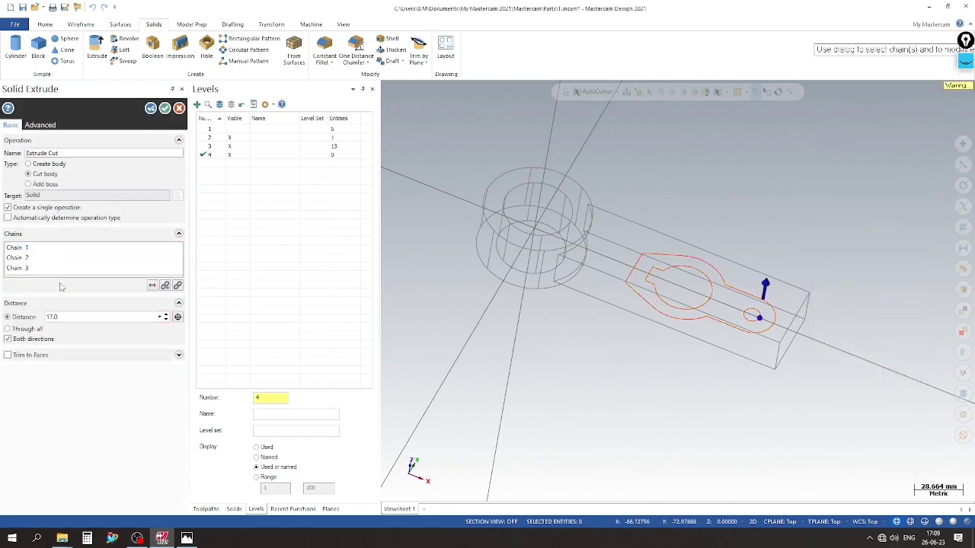
left_click(48, 167)
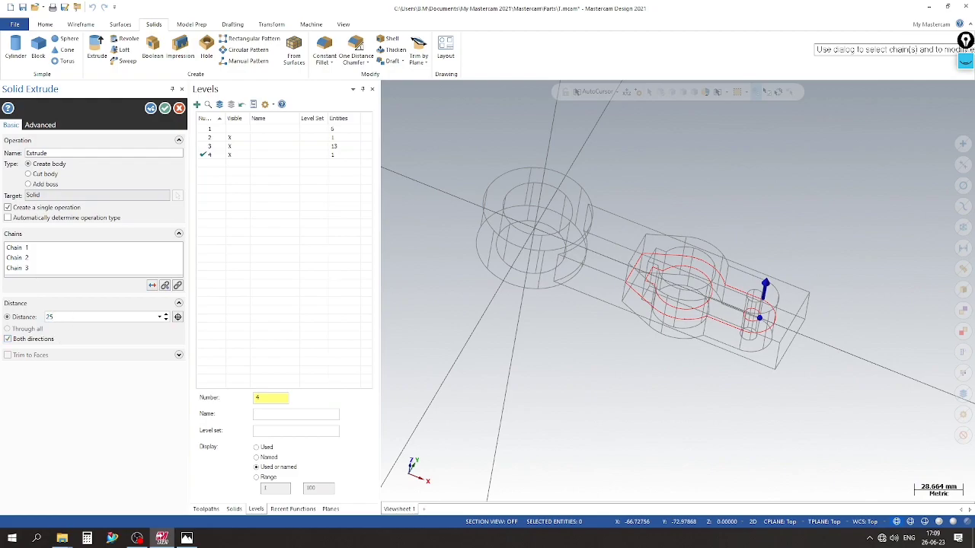
key("Return")
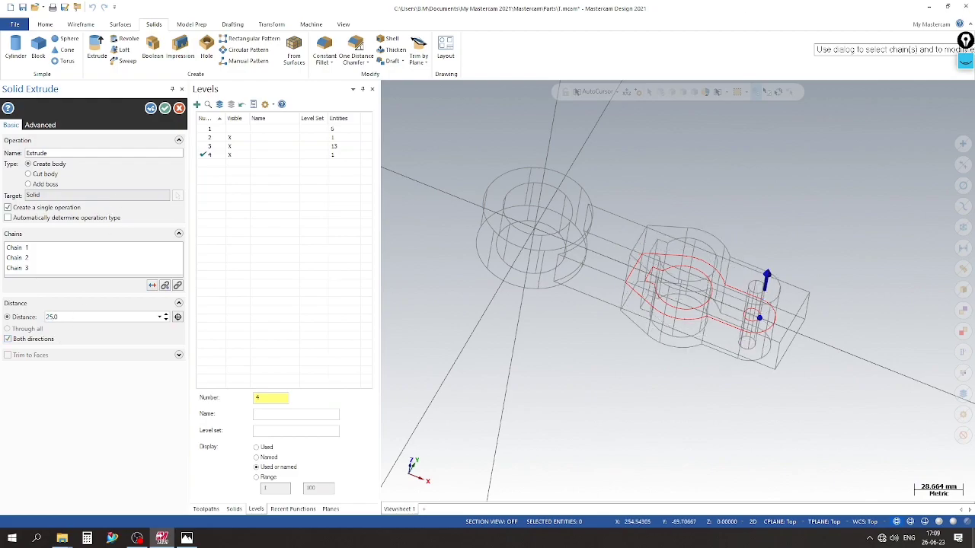
left_click(940, 523)
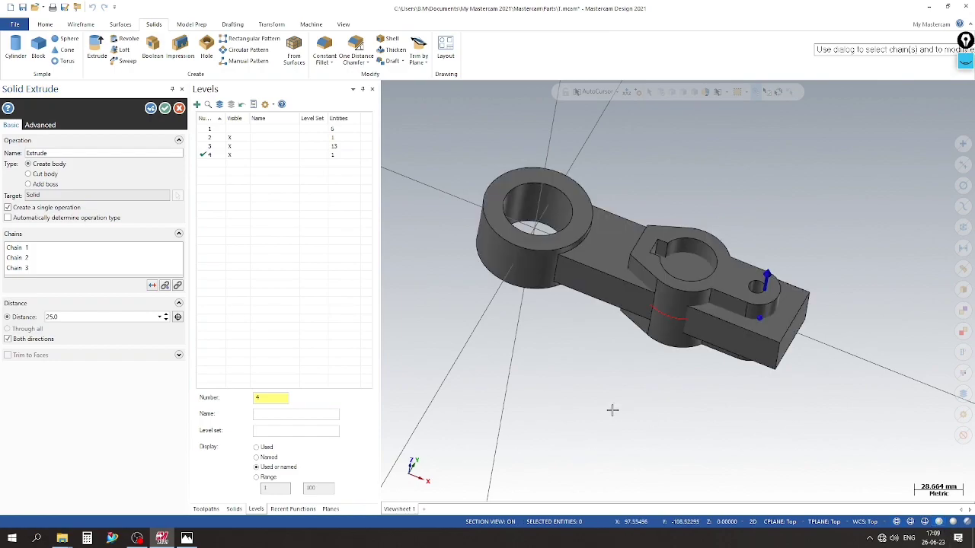
mouse_move(613, 407)
middle_mouse_down()
mouse_move(558, 322)
mouse_move(478, 388)
middle_mouse_up()
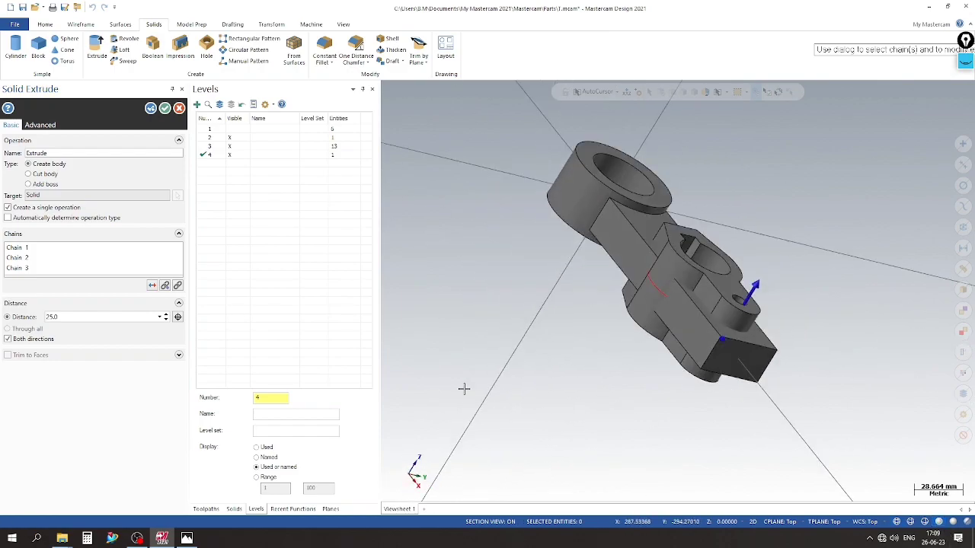
Step: Change the 25 mm two-way extrusion to Add boss, checking the reference drawing, and accept
left_click(186, 537)
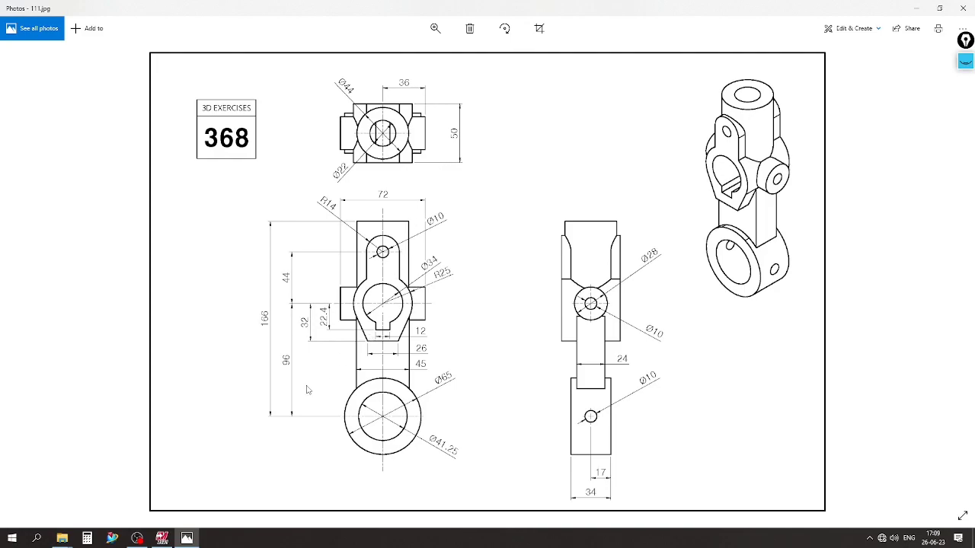
left_click(186, 539)
mouse_move(525, 289)
middle_mouse_down()
mouse_move(511, 300)
mouse_move(500, 347)
mouse_move(487, 344)
middle_mouse_up()
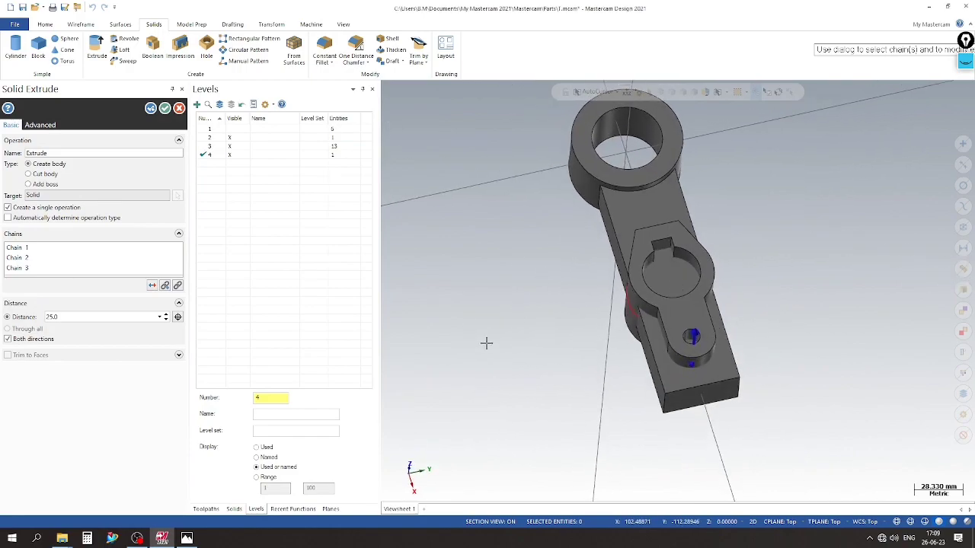
left_click(43, 185)
mouse_move(433, 283)
middle_mouse_down()
mouse_move(517, 290)
mouse_move(507, 381)
mouse_move(745, 249)
mouse_move(566, 312)
mouse_move(482, 326)
mouse_move(740, 274)
mouse_move(491, 348)
mouse_move(485, 326)
middle_mouse_up()
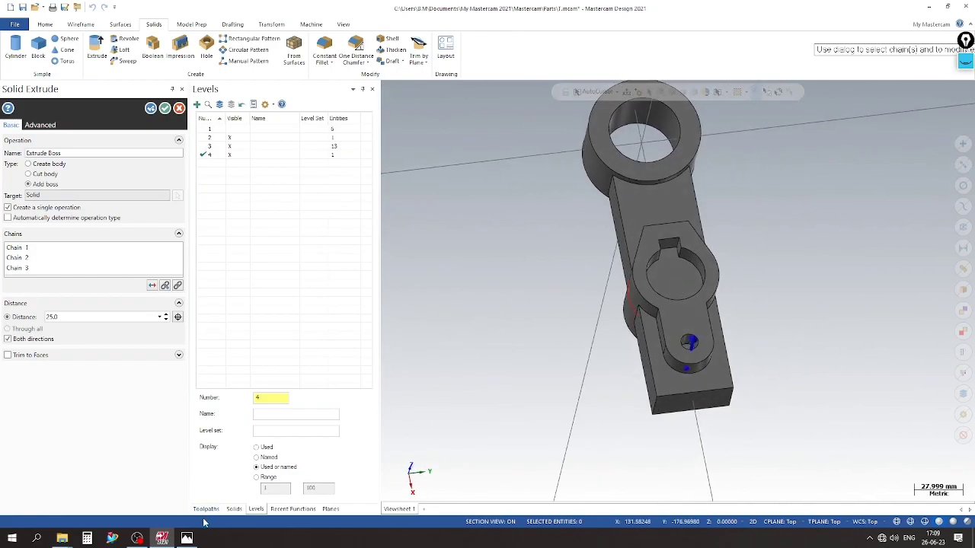
left_click(187, 538)
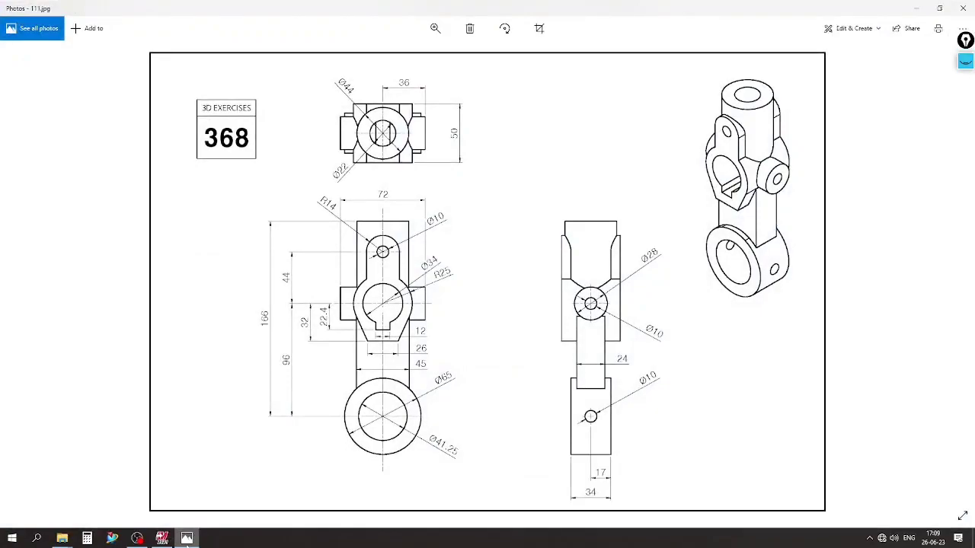
left_click(186, 538)
left_click(187, 538)
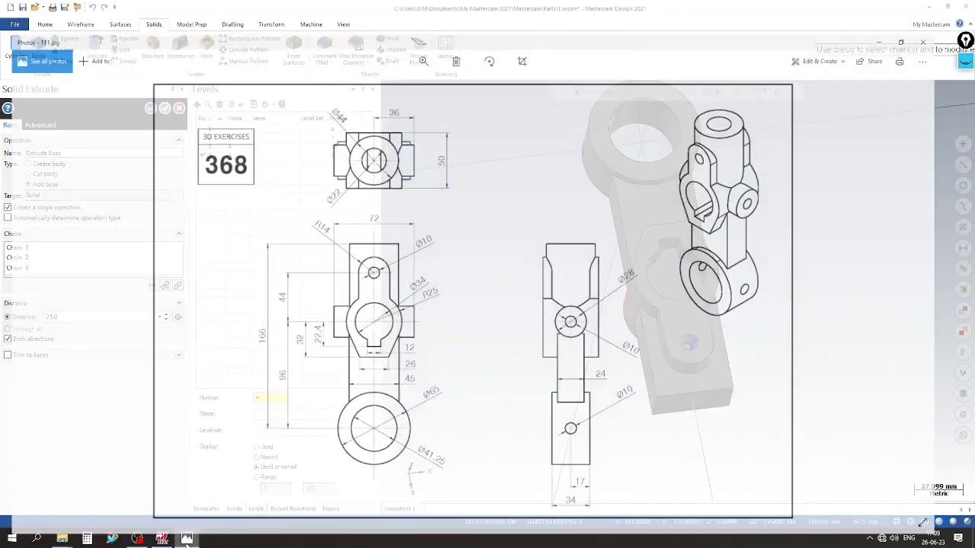
left_click(187, 538)
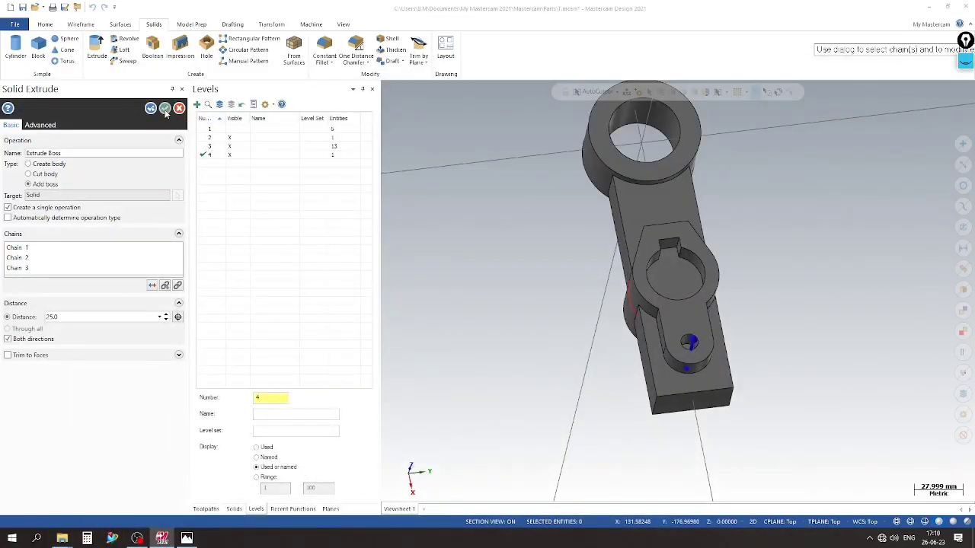
left_click(165, 108)
Step: Move the selected hub face about 56 mm along the axis, accepting the history warning
mouse_move(388, 284)
middle_mouse_down()
mouse_move(715, 191)
mouse_move(653, 241)
mouse_move(401, 312)
mouse_move(499, 313)
mouse_move(579, 289)
mouse_move(750, 300)
mouse_move(474, 282)
mouse_move(451, 261)
mouse_move(464, 274)
mouse_move(448, 273)
middle_mouse_up()
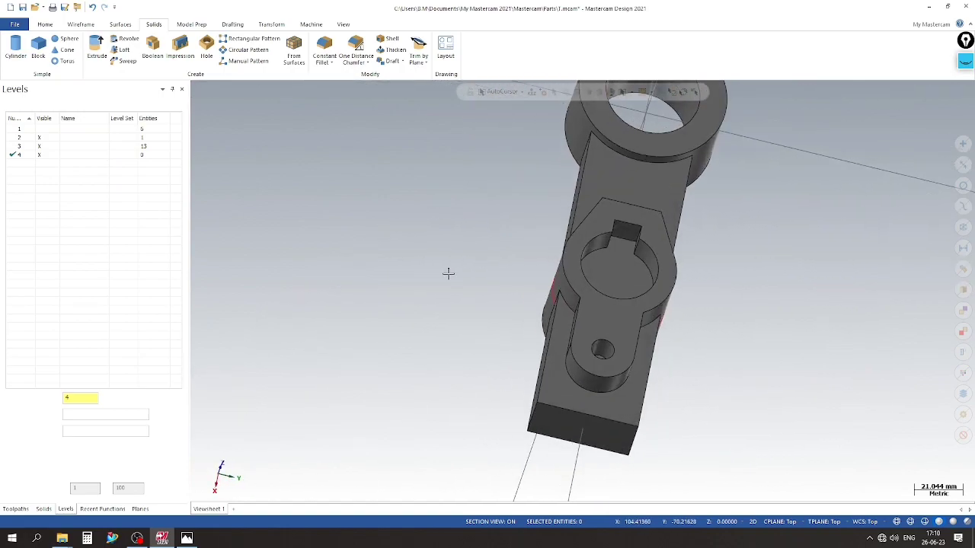
scroll(447, 274, "down", 2)
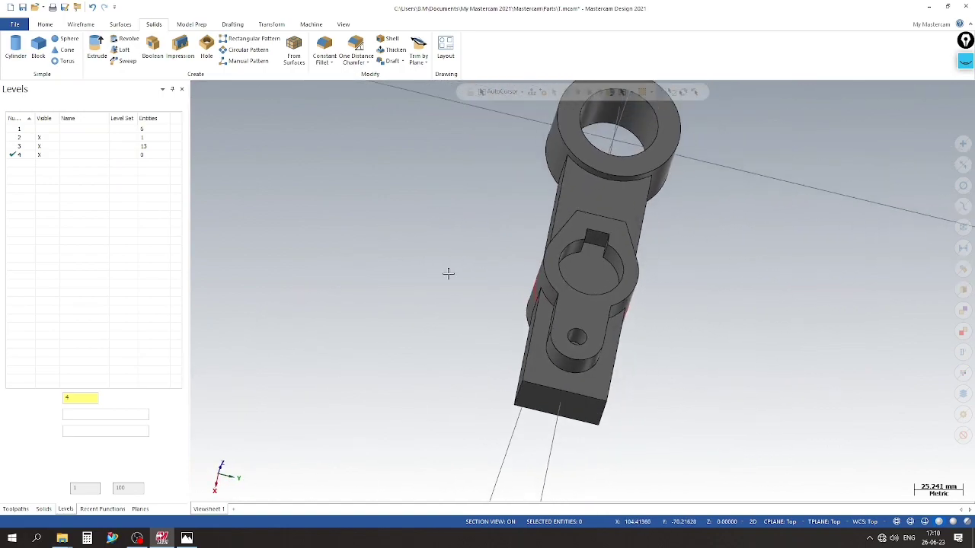
left_click(191, 25)
left_click(60, 44)
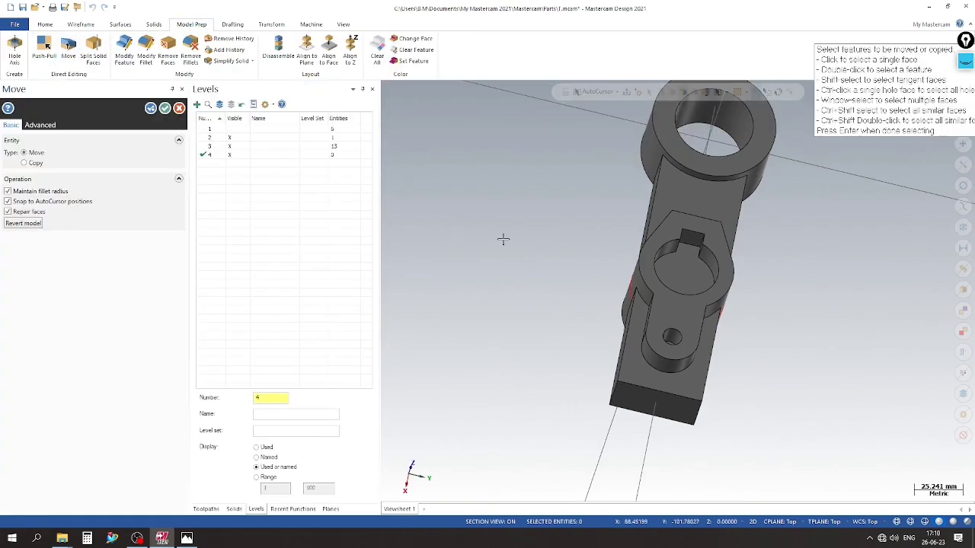
left_click(684, 268)
left_click(317, 175)
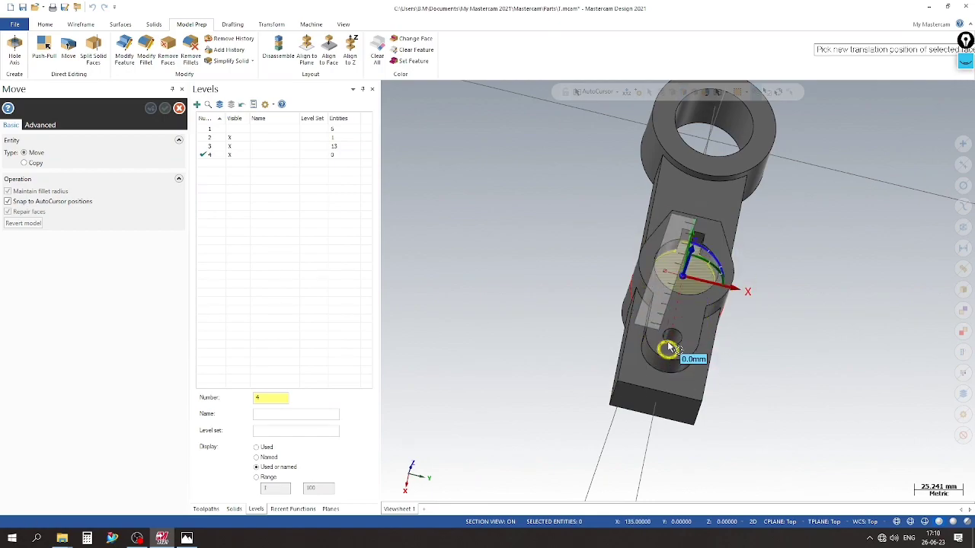
mouse_move(680, 291)
left_mouse_down()
mouse_move(671, 335)
mouse_move(542, 335)
left_mouse_up()
mouse_move(541, 335)
middle_mouse_down()
mouse_move(820, 237)
mouse_move(242, 192)
middle_mouse_up()
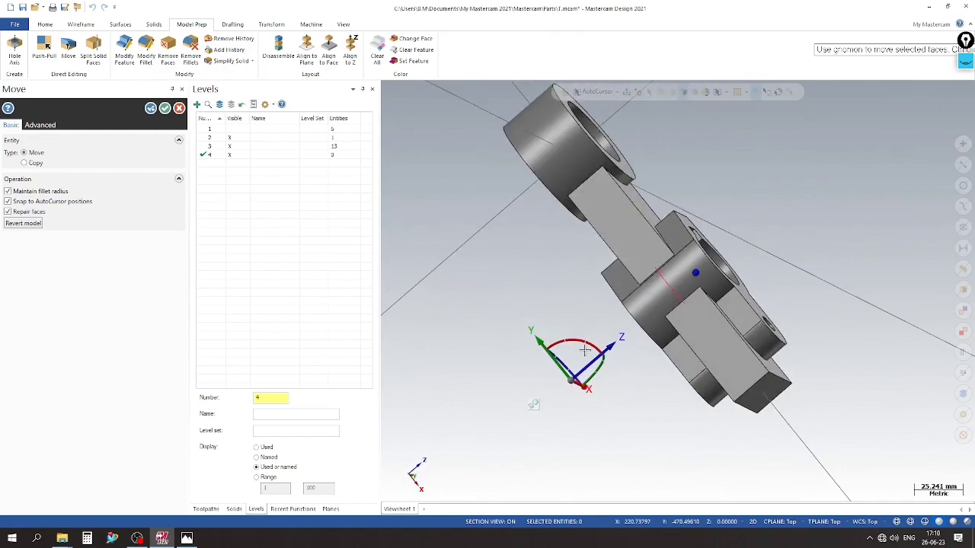
left_click_drag(577, 378, 587, 366)
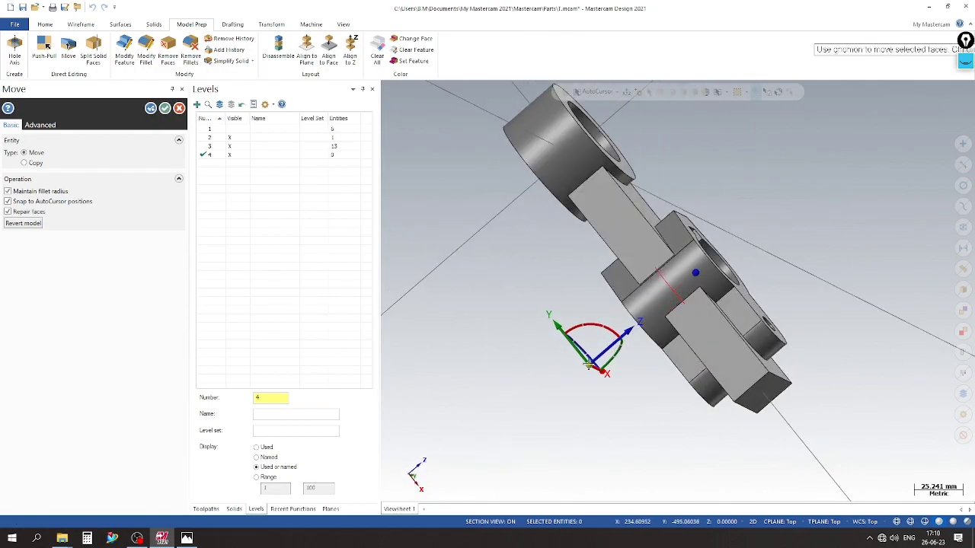
left_click(151, 108)
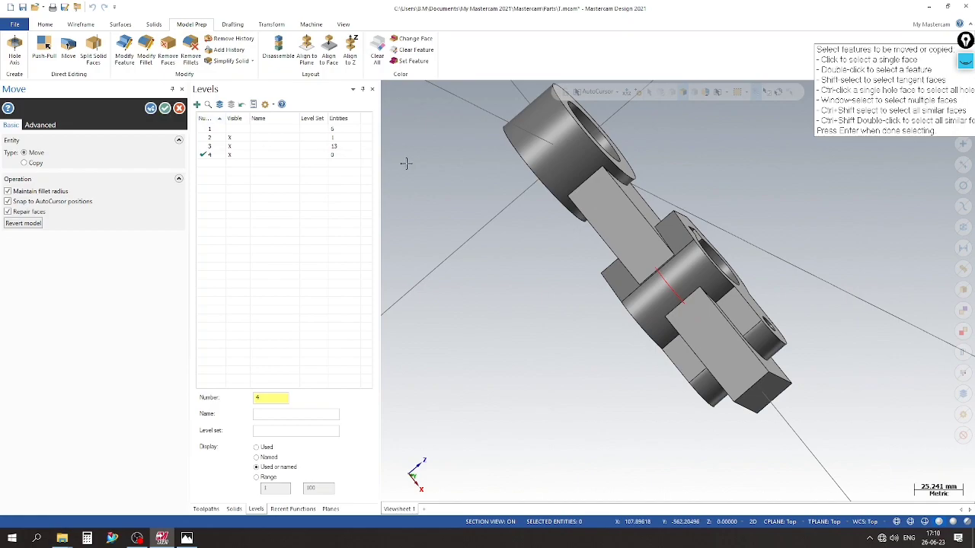
Step: Move the small hole's face about 50 mm along the axis
mouse_move(616, 181)
middle_mouse_down()
mouse_move(830, 231)
mouse_move(772, 309)
middle_mouse_up()
scroll(701, 325, "up", 3)
middle_click_drag(701, 325, 665, 298)
left_click(667, 301)
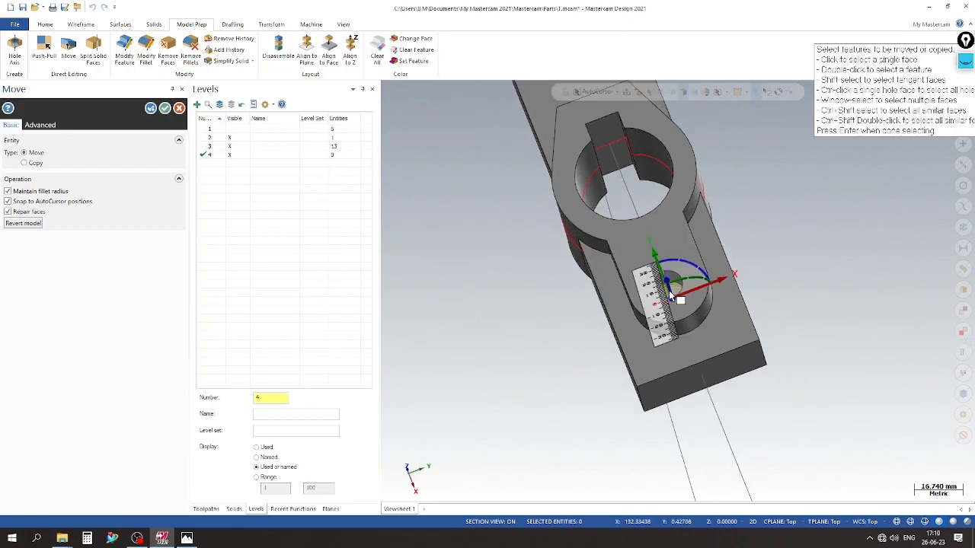
left_click(669, 293)
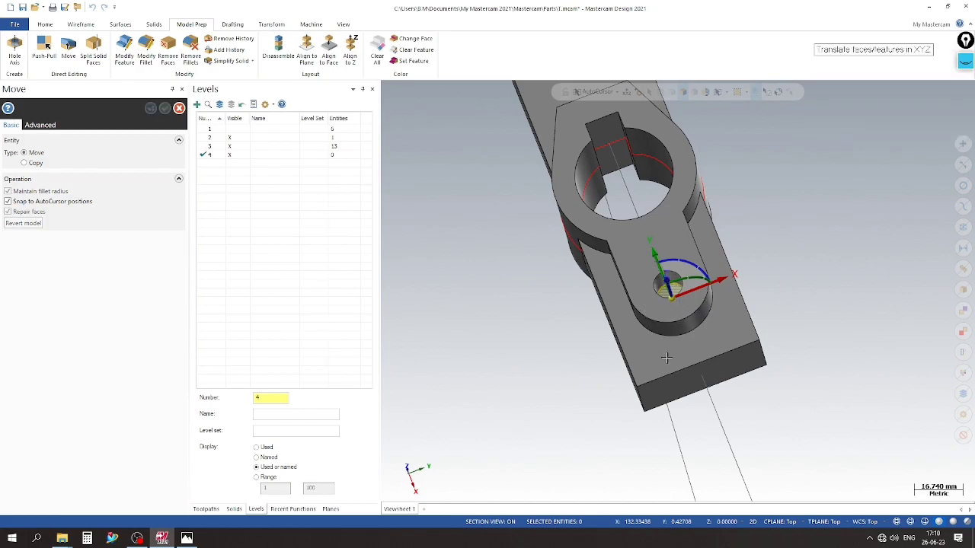
key("Return")
middle_click_drag(708, 285, 678, 268)
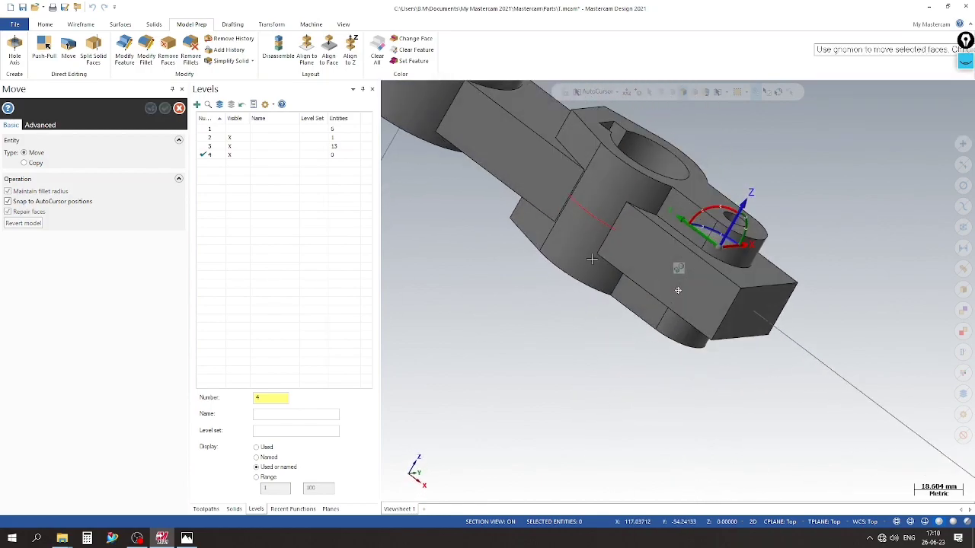
left_click_drag(749, 208, 659, 351)
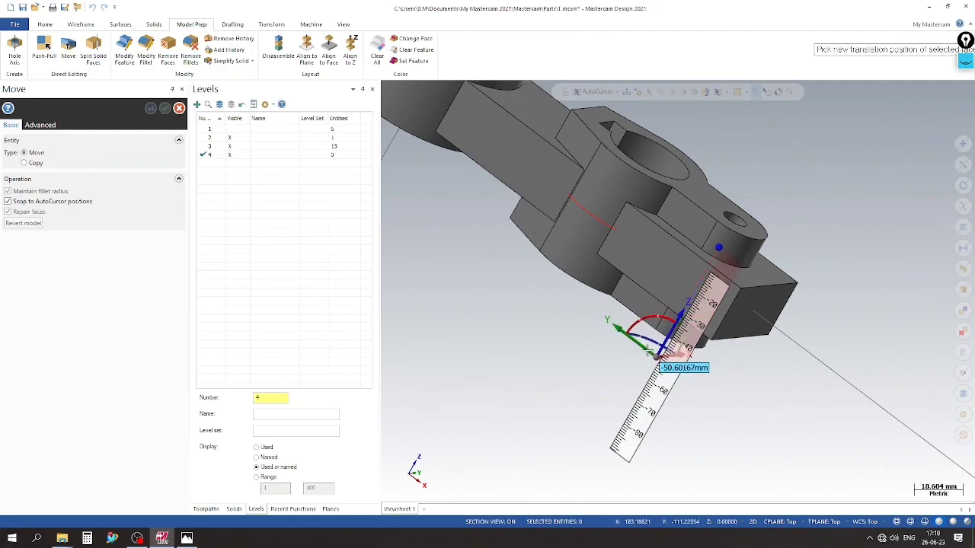
left_click(164, 108)
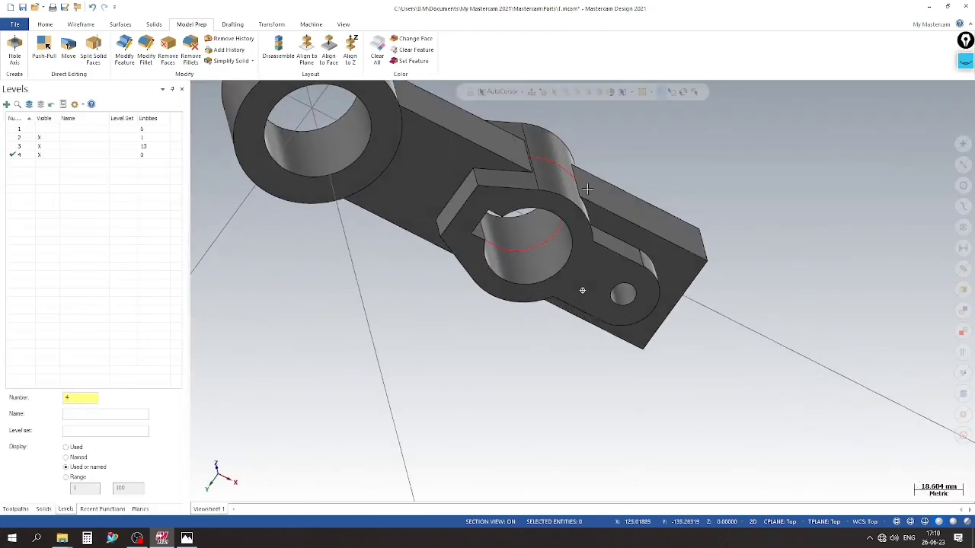
Step: Set the link to Isometric (WCS) view and auto-hide the Levels panel
mouse_move(578, 252)
middle_mouse_down()
mouse_move(557, 175)
mouse_move(374, 246)
mouse_move(437, 333)
mouse_move(392, 303)
middle_mouse_up()
right_click(337, 216)
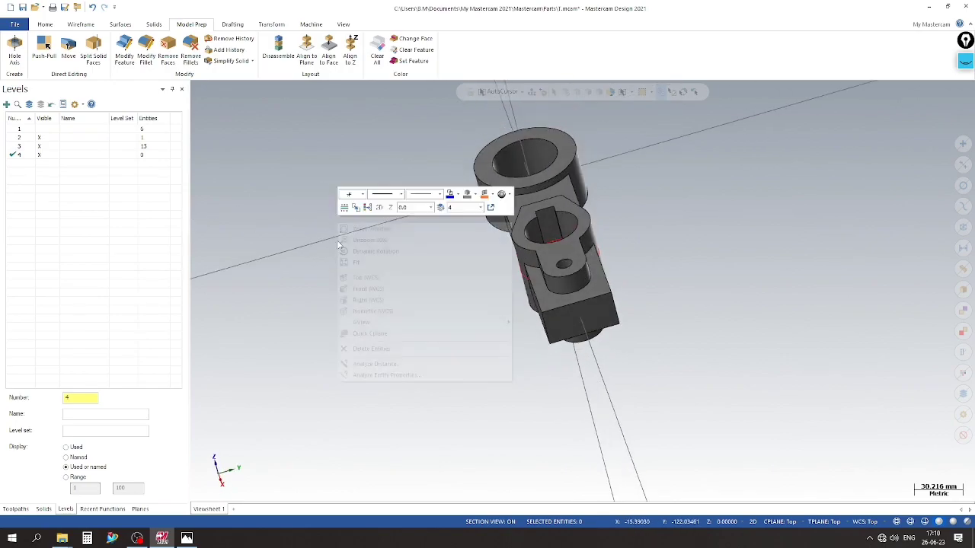
left_click(366, 313)
scroll(594, 187, "down", 2)
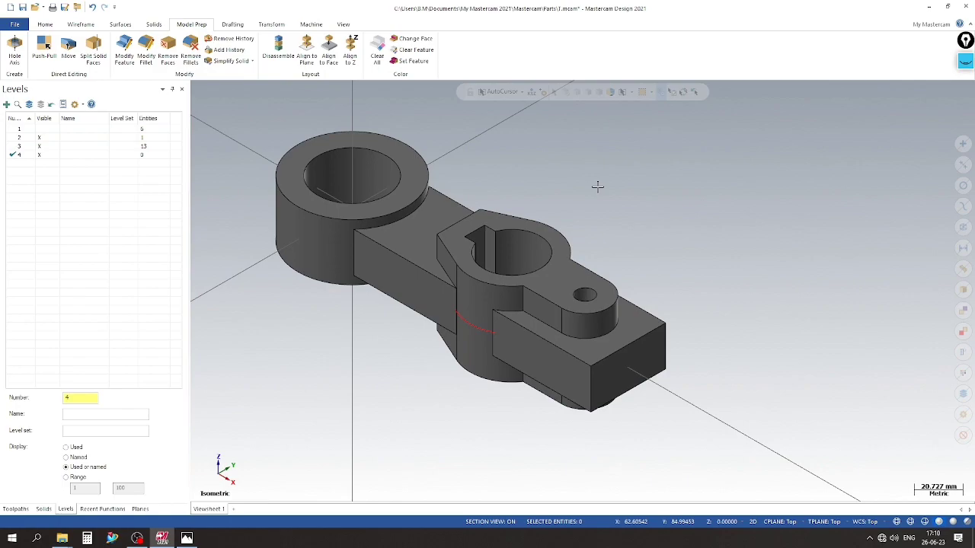
scroll(621, 227, "down", 4)
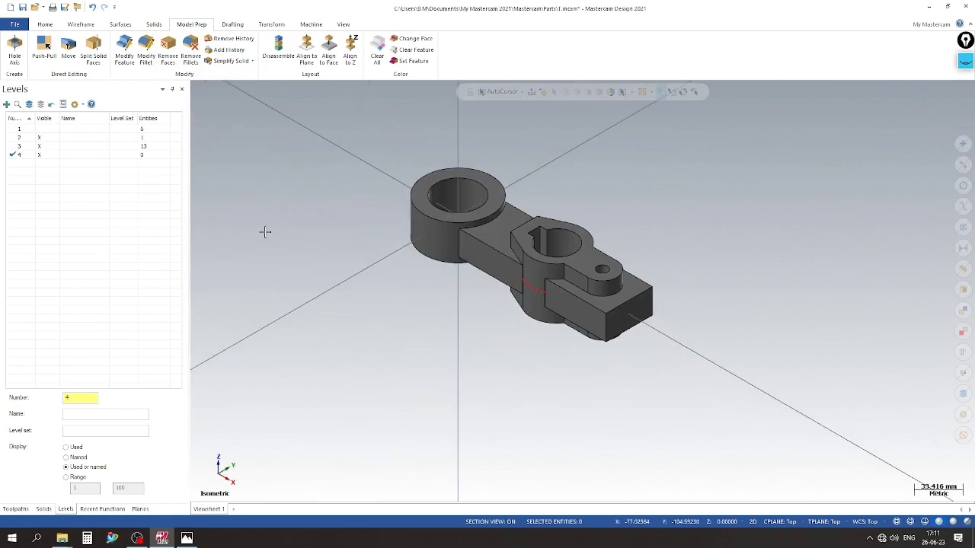
left_click(38, 148)
type("5")
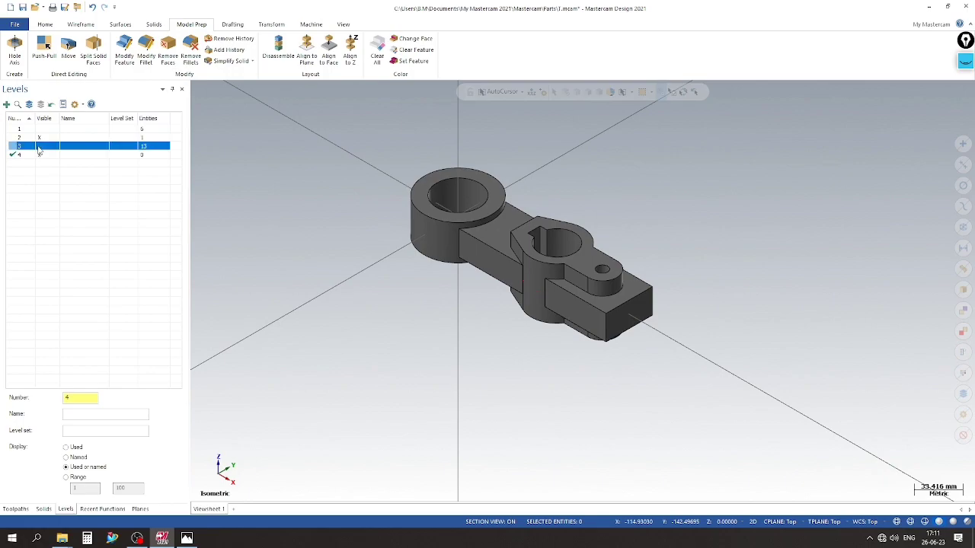
left_click(172, 91)
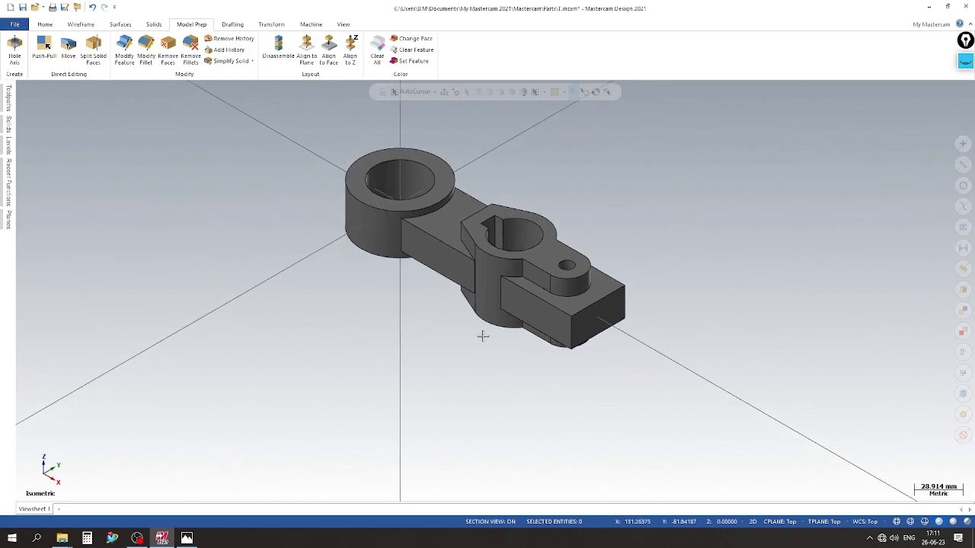
Step: Orbit the link to inspect it, then bring up the exercise 368 drawing in Photos
scroll(482, 336, "up", 3)
scroll(363, 340, "down", 3)
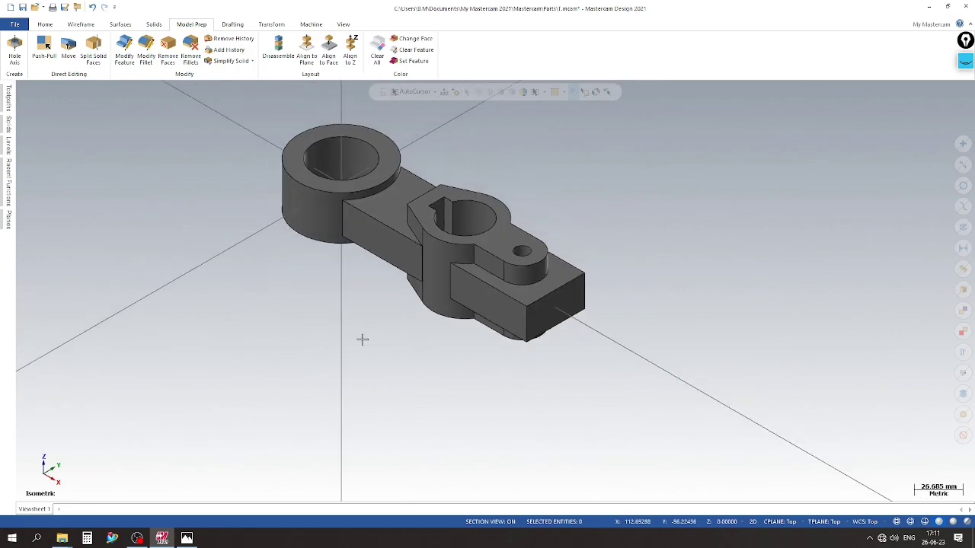
mouse_move(446, 333)
middle_mouse_down()
mouse_move(348, 318)
mouse_move(570, 165)
mouse_move(495, 290)
mouse_move(426, 285)
mouse_move(368, 303)
mouse_move(484, 264)
mouse_move(403, 322)
middle_mouse_up()
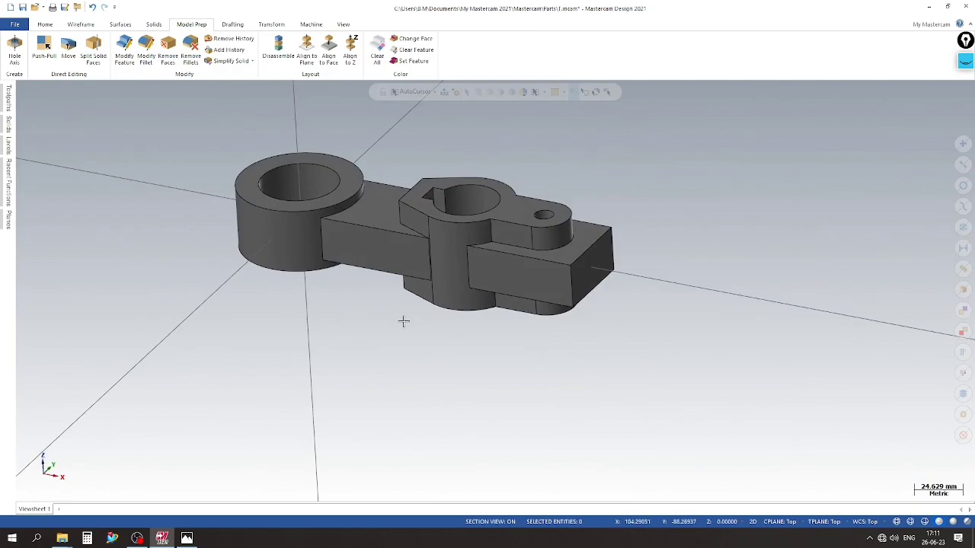
scroll(403, 322, "up", 2)
scroll(430, 308, "down", 1)
scroll(431, 308, "up", 2)
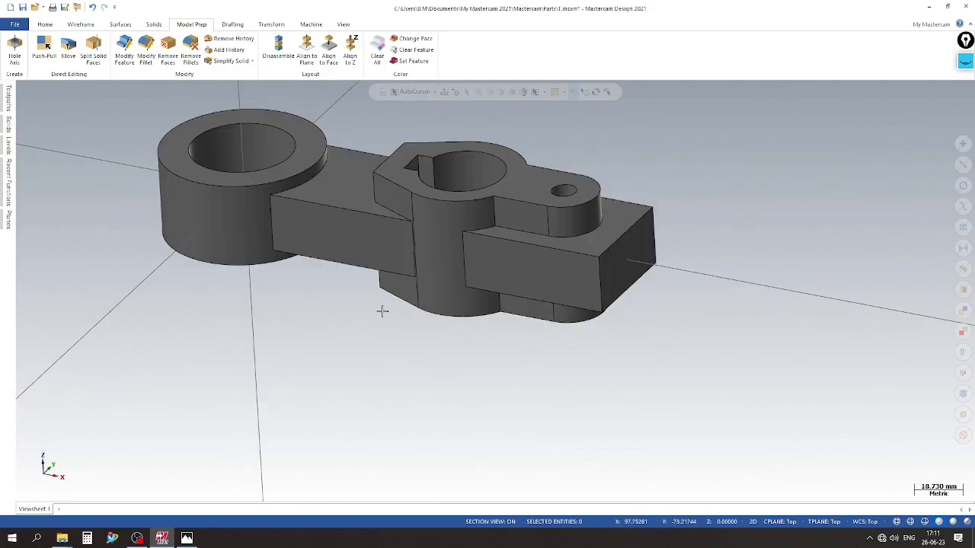
scroll(332, 426, "down", 3)
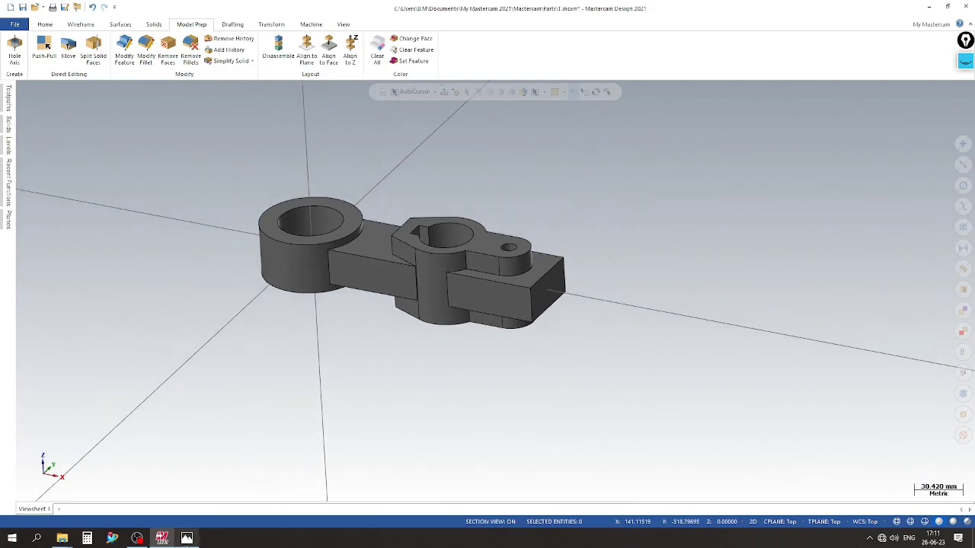
left_click(187, 538)
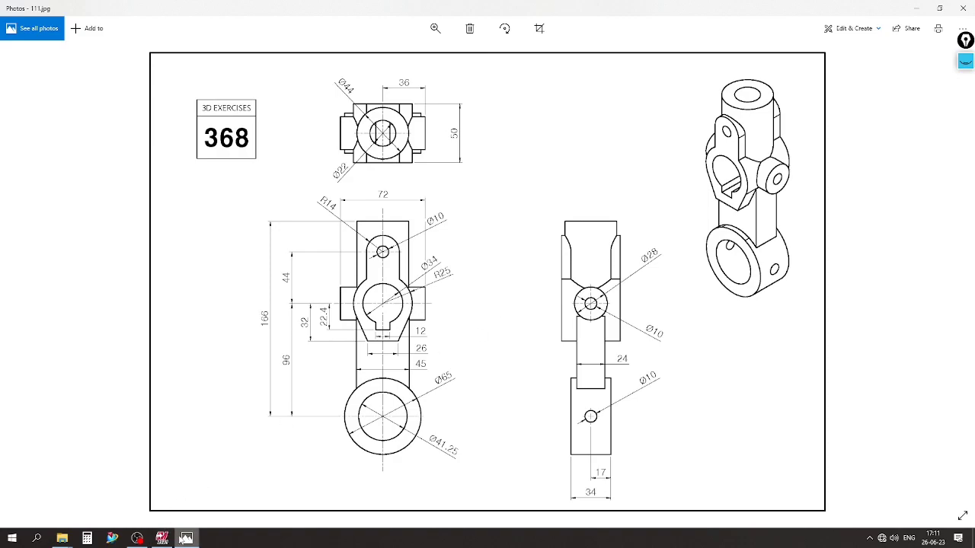
Step: Back in Mastercam, set CPLANE and tool plane to Front and view the link from Front (WCS)
left_click(162, 538)
right_click(531, 201)
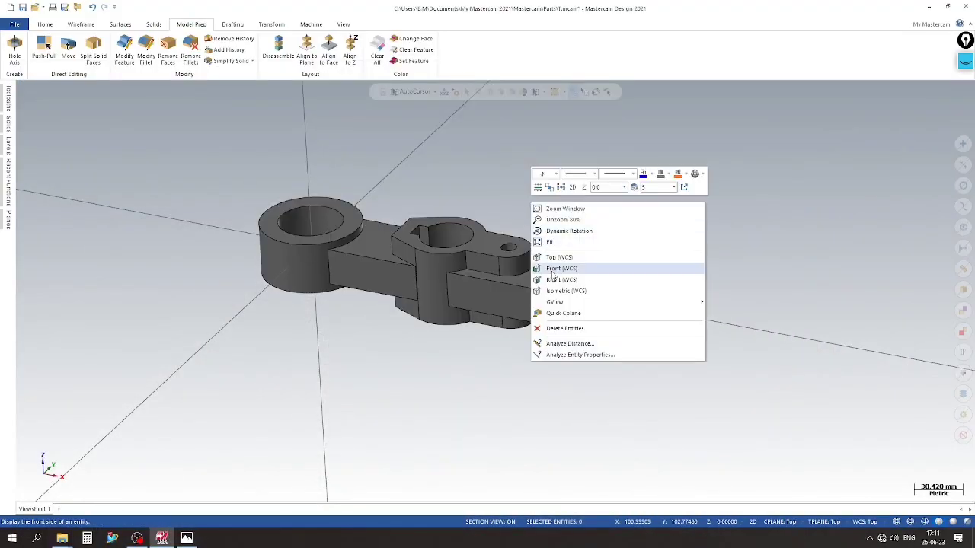
left_click(560, 269)
right_click(266, 149)
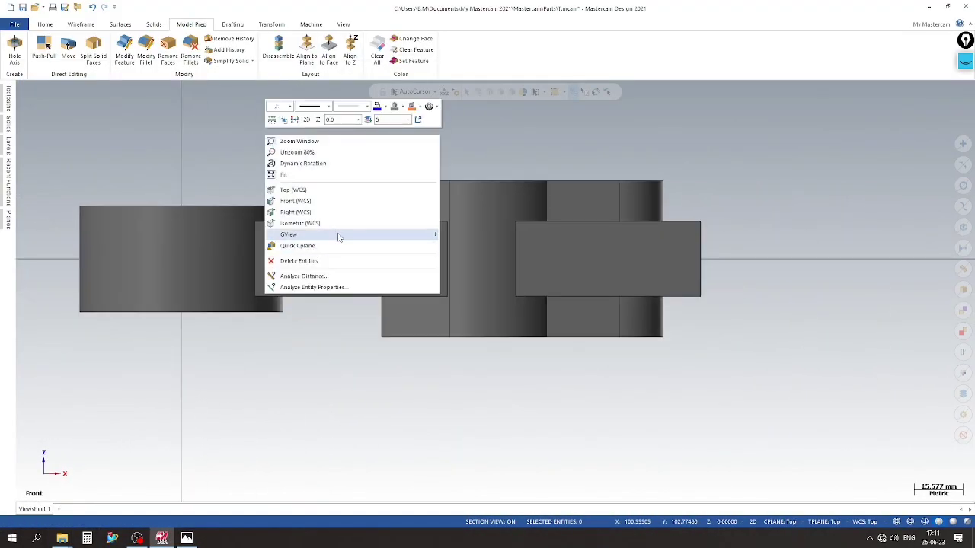
left_click(478, 265)
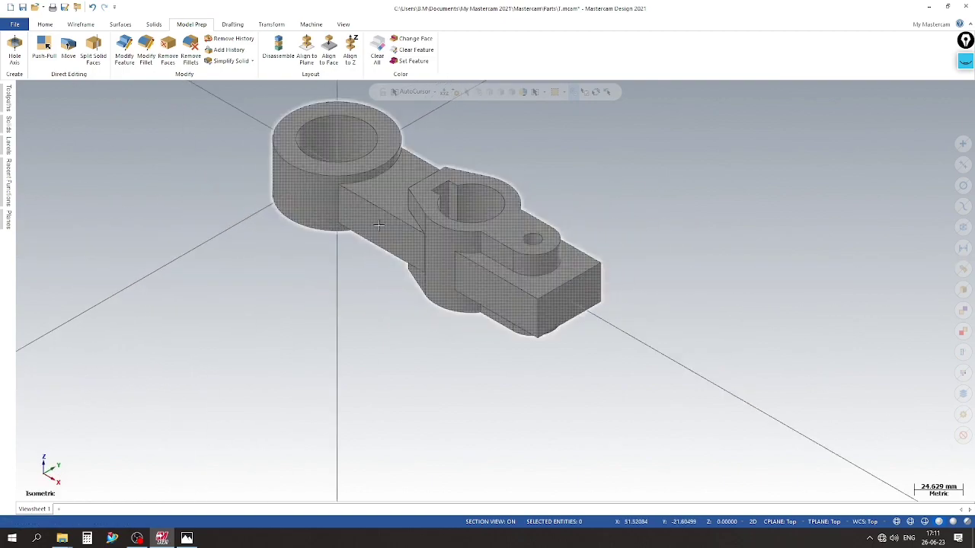
left_click(779, 522)
left_click(792, 429)
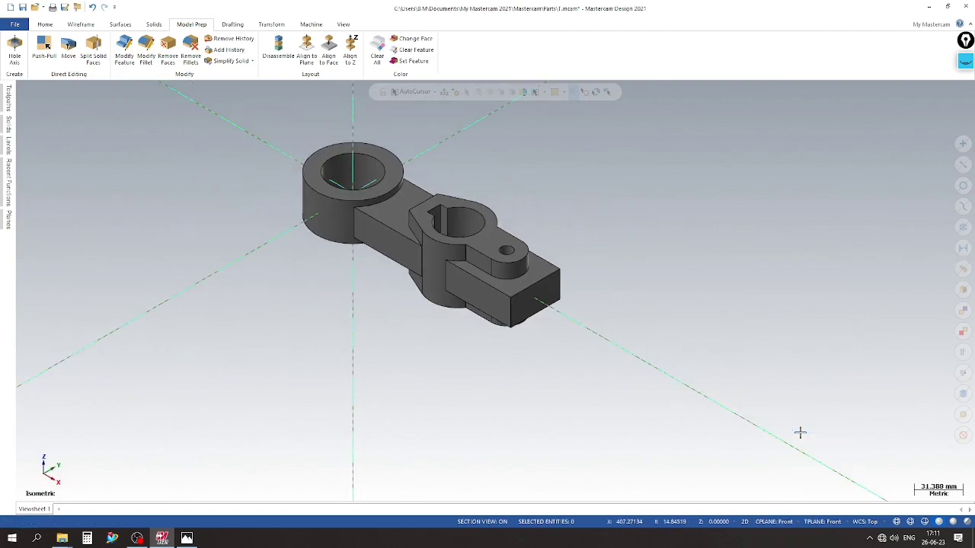
right_click(737, 280)
left_click(755, 345)
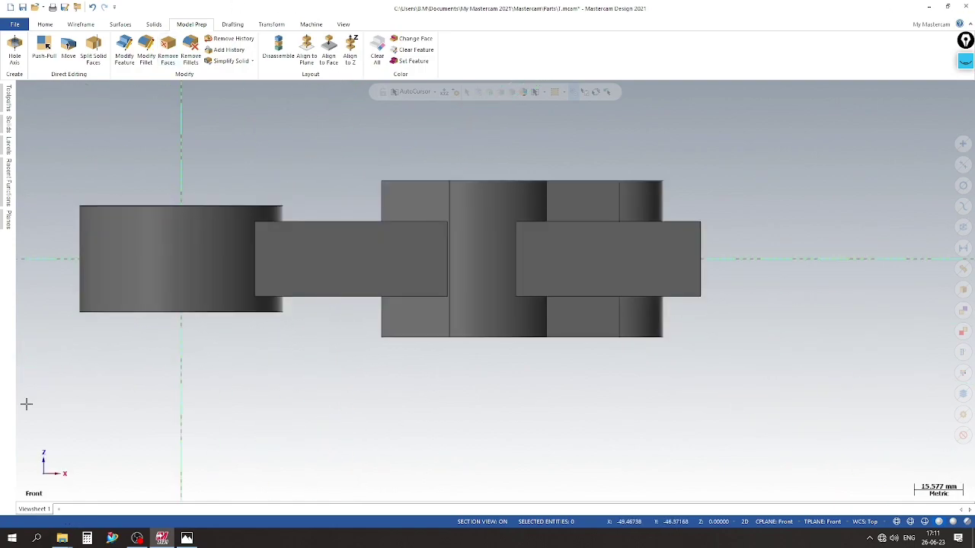
Step: Hide level 2 holding the solid part, then glance at the reference drawing in Photos
left_click(8, 146)
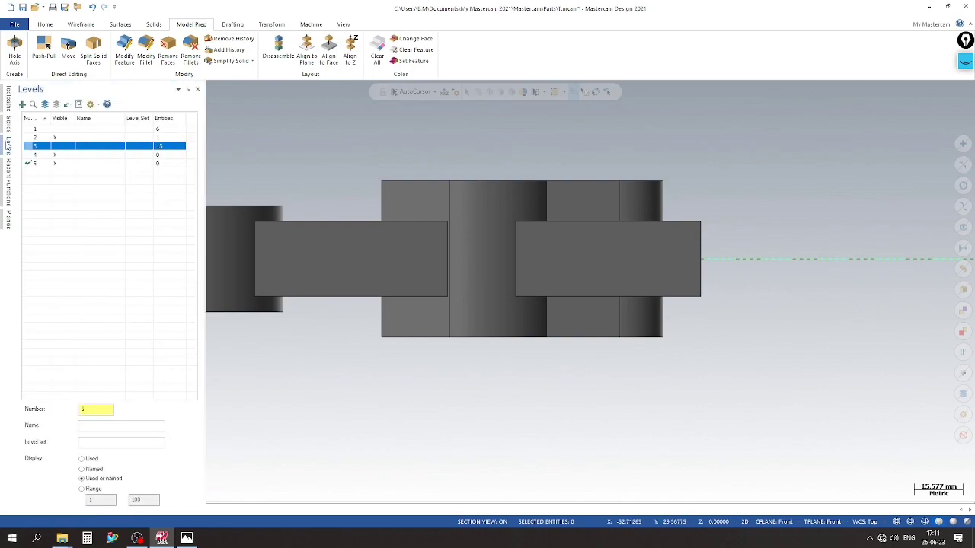
scroll(701, 283, "down", 2)
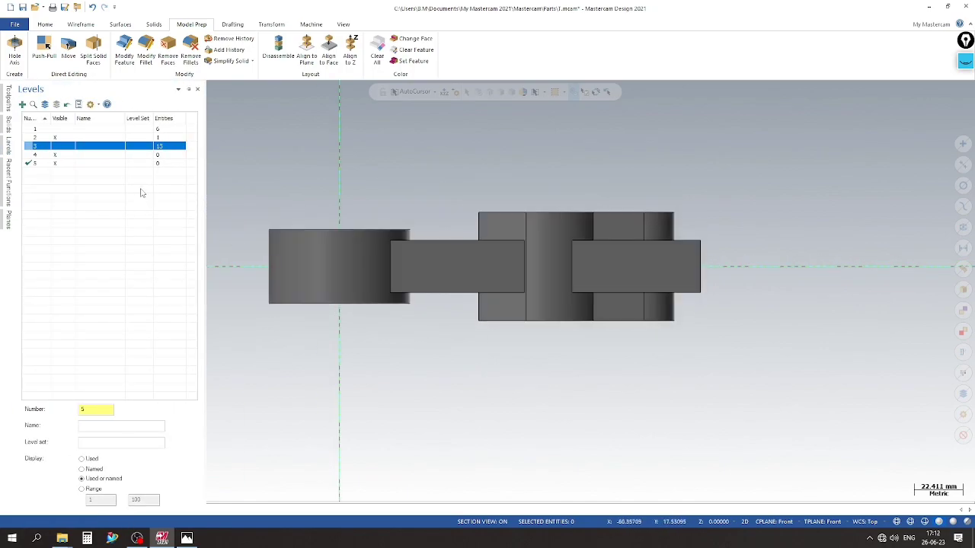
left_click(54, 138)
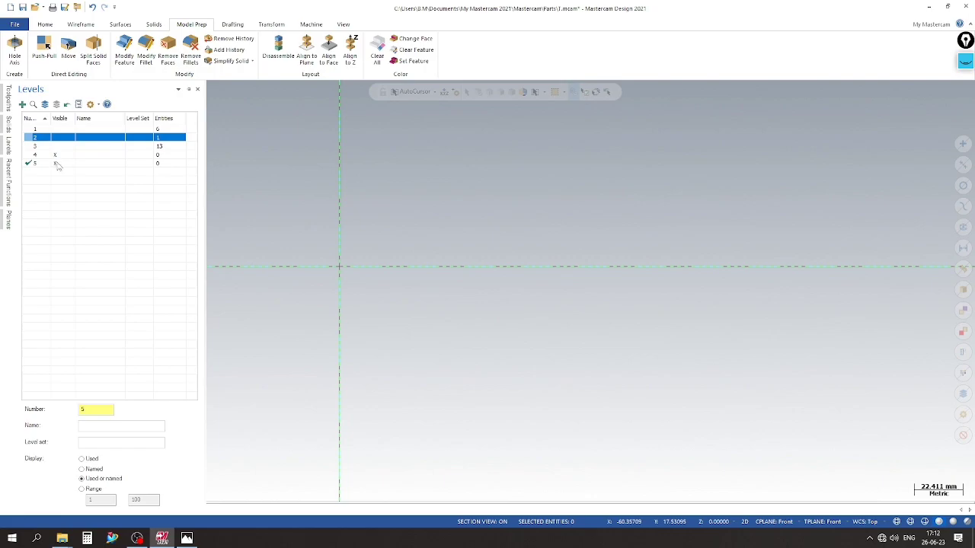
left_click(187, 539)
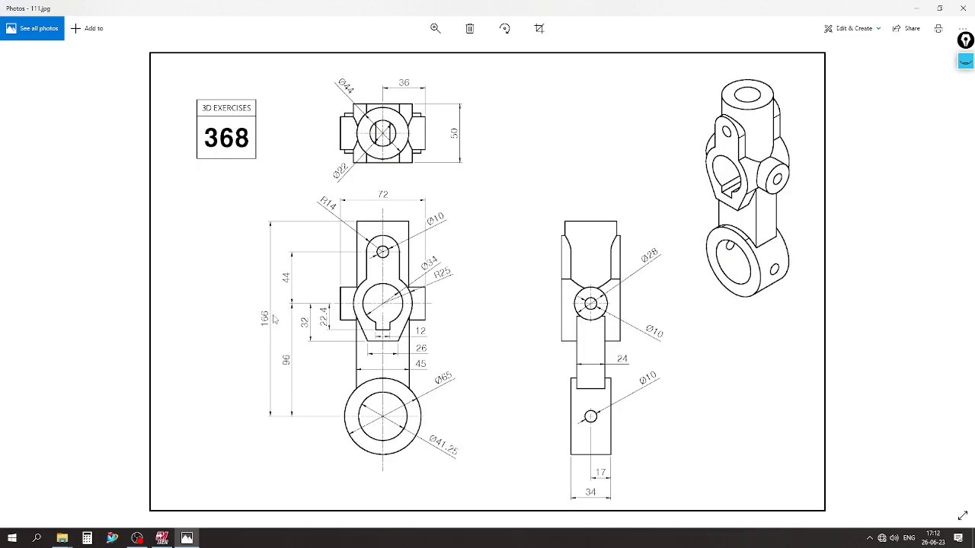
left_click(186, 538)
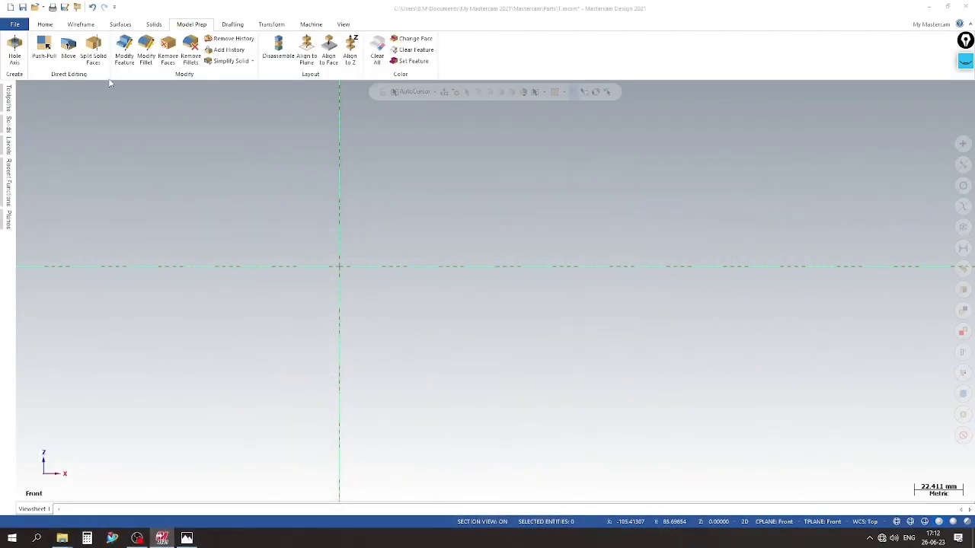
Step: Draw a 90-long horizontal construction line from the origin
left_click(81, 25)
left_click(73, 52)
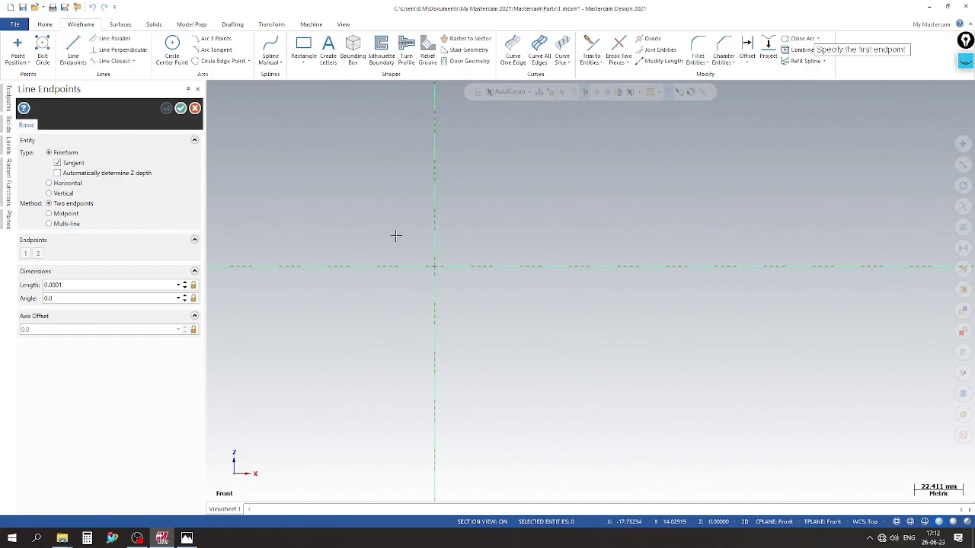
left_click(434, 267)
left_click(685, 267)
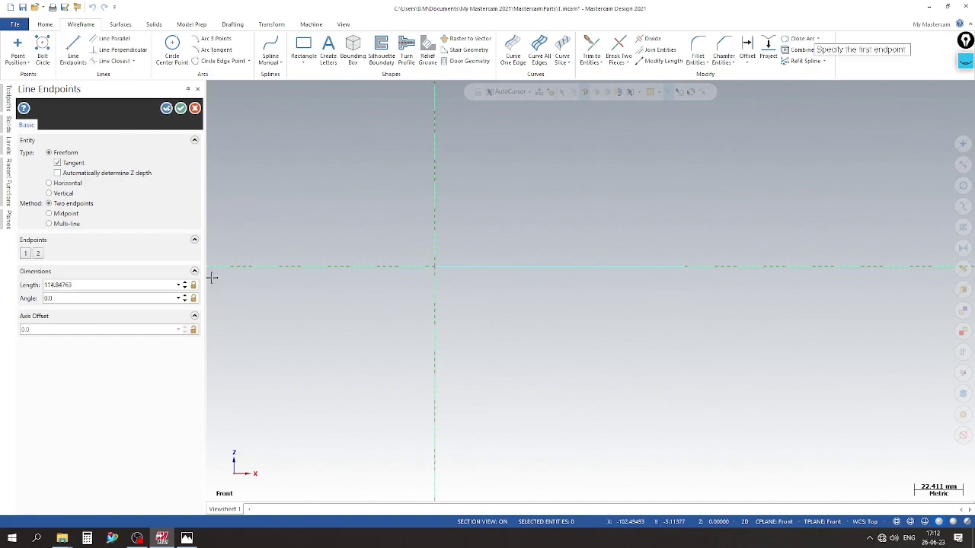
left_click(123, 285)
type("90")
key("Return")
Step: Draw concentric Ø28 and Ø10 circles at the line's right end
left_click(172, 52)
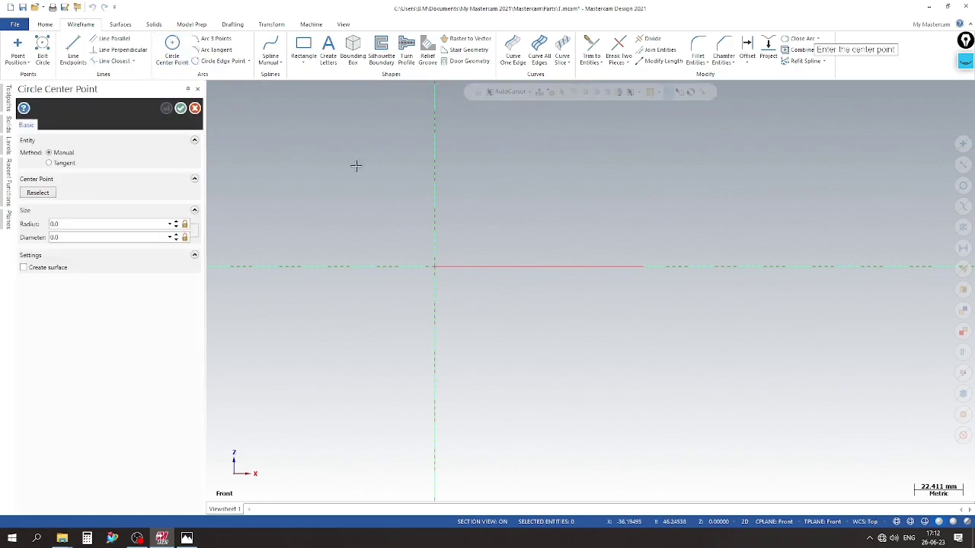
left_click(644, 266)
left_click(612, 299)
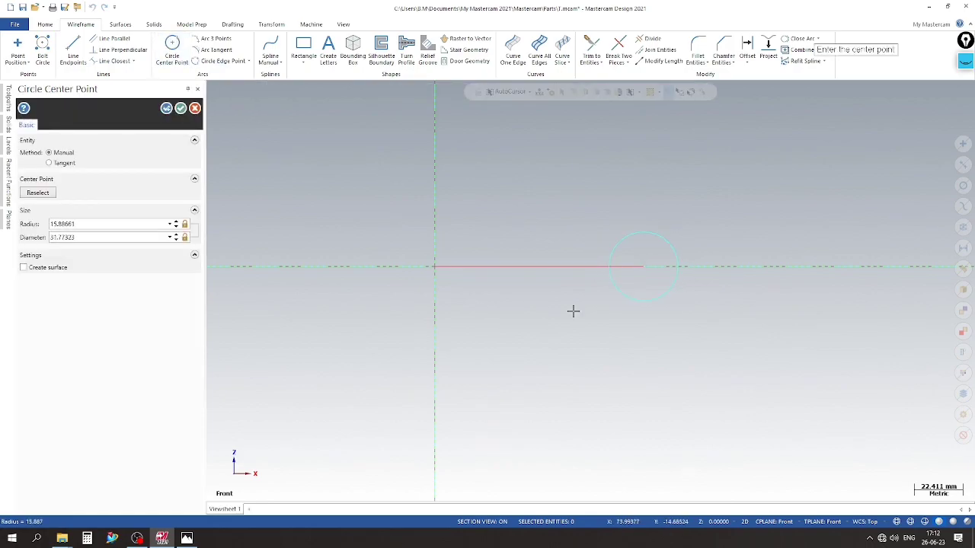
left_click(186, 539)
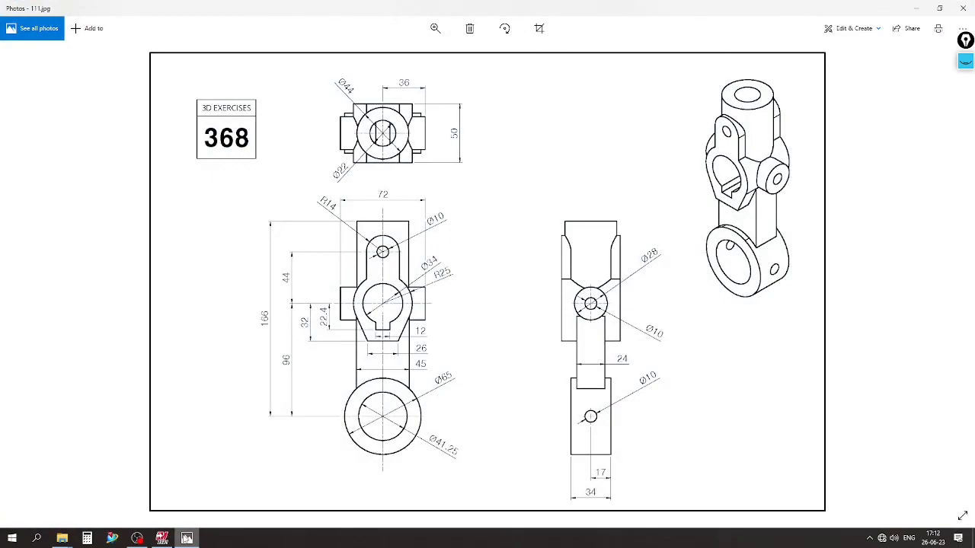
left_click(187, 539)
left_click(105, 237)
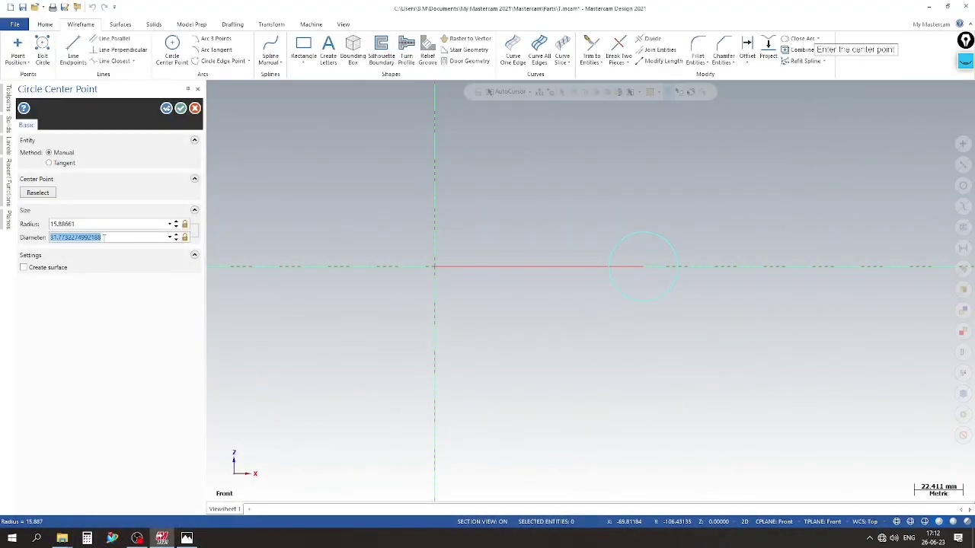
type("28")
key("Return")
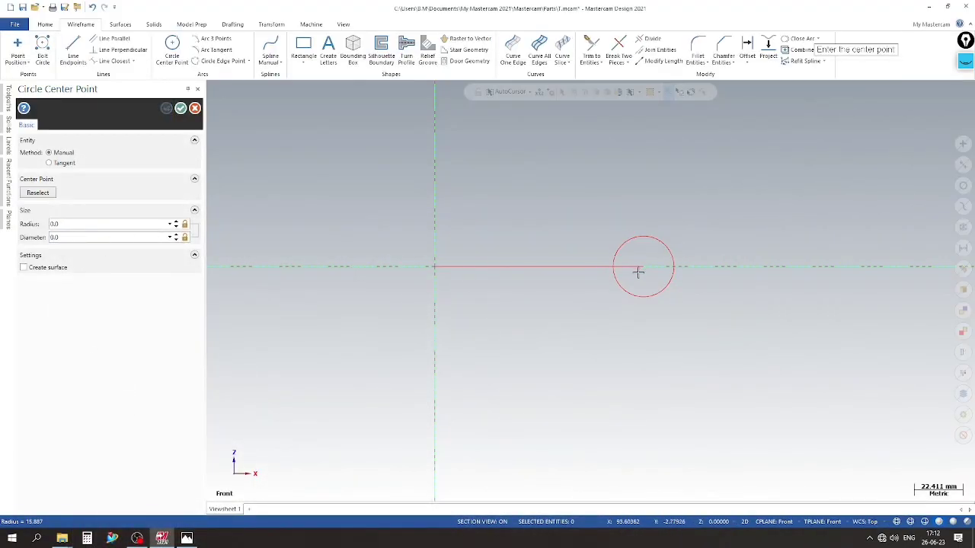
left_click(644, 266)
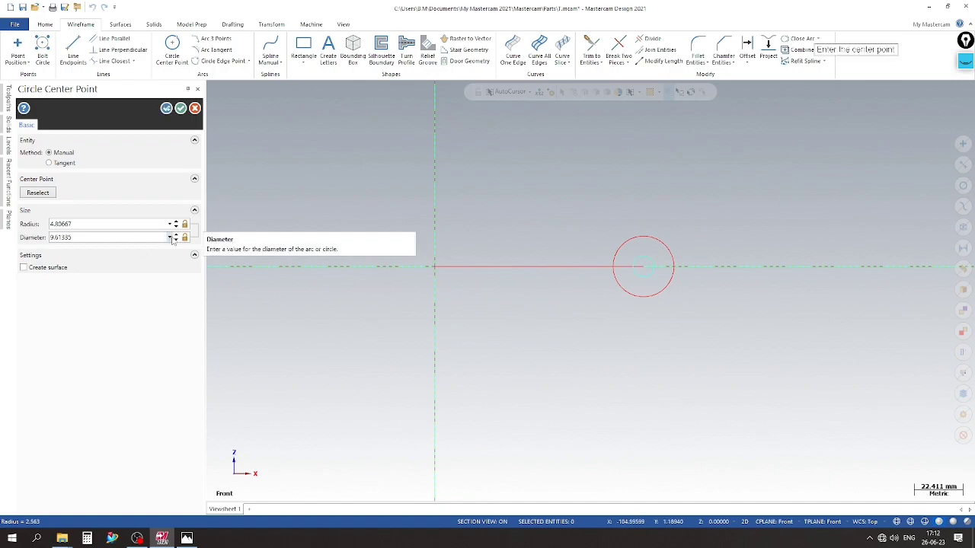
left_click(171, 237)
left_click(149, 259)
left_click(180, 109)
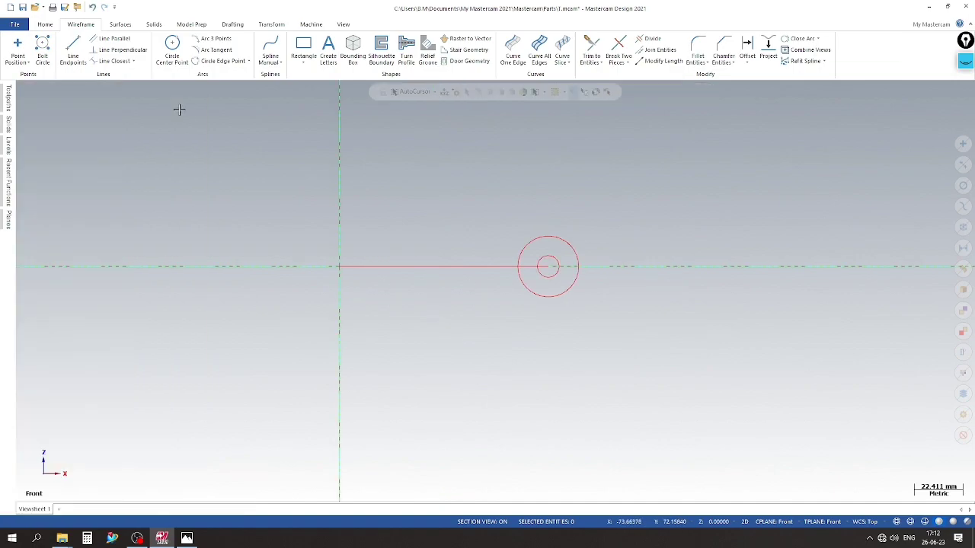
Step: Delete the horizontal construction line
left_click(389, 269)
key("Delete")
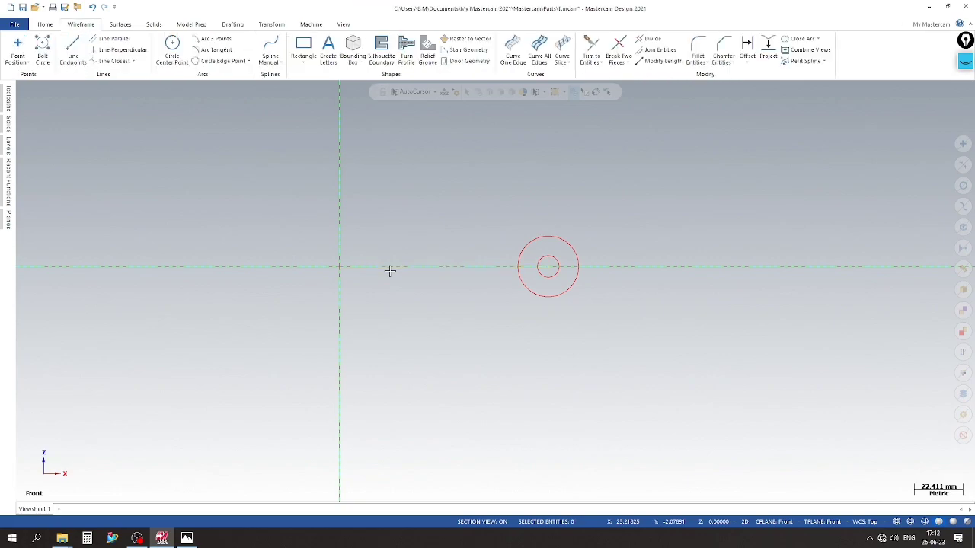
scroll(496, 252, "up", 2)
scroll(496, 252, "down", 2)
right_click(496, 252)
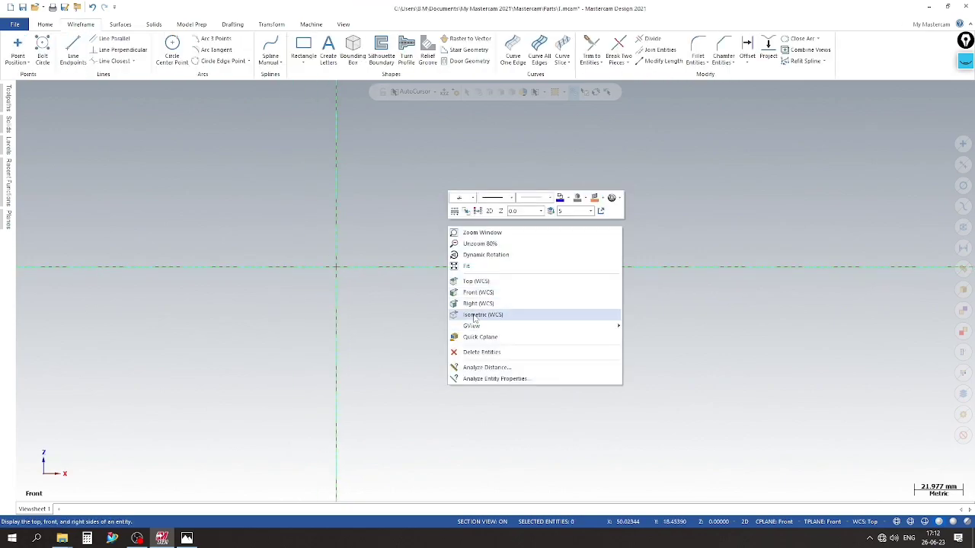
Step: Show level 2's solid again in Isometric view, inspect it, and bring up drawing 111.jpg
left_click(476, 314)
left_click(10, 147)
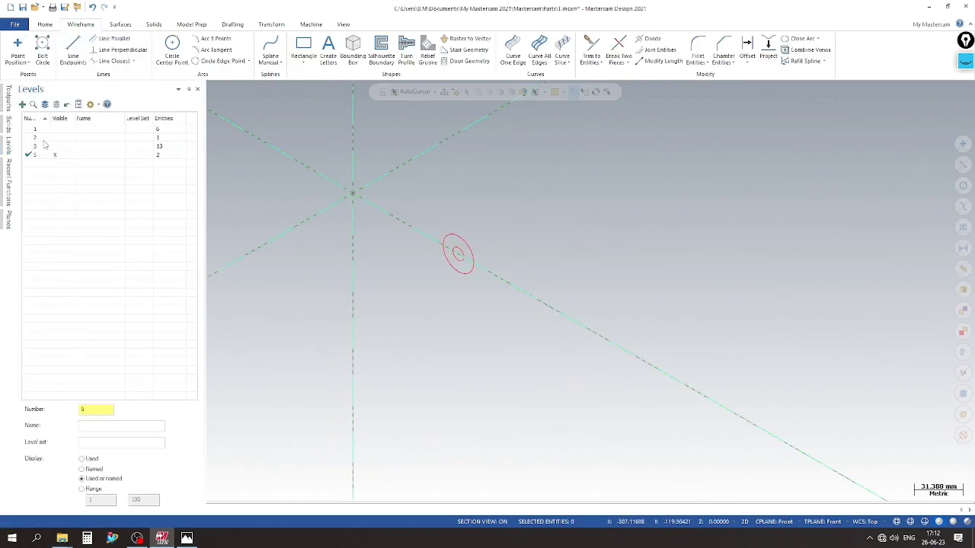
left_click(54, 137)
middle_click_drag(437, 240, 412, 323)
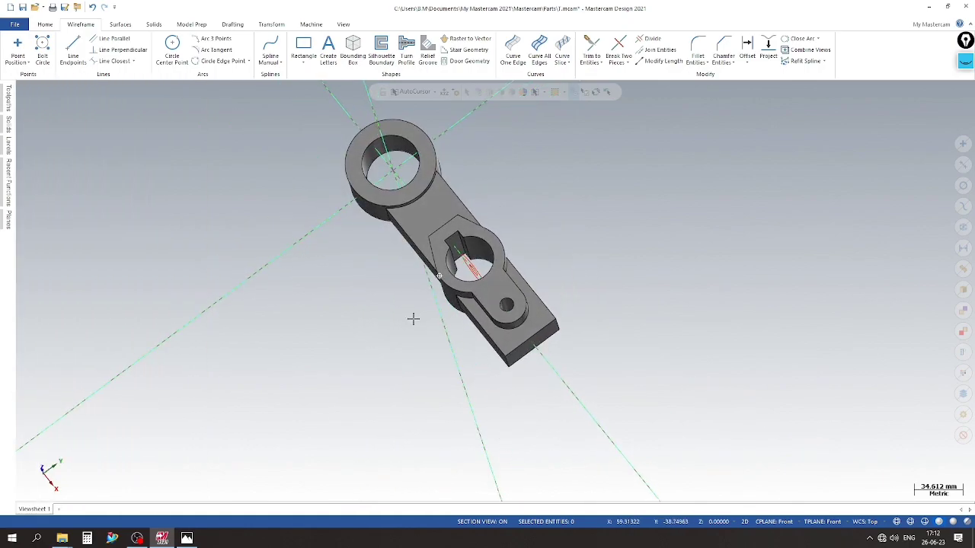
scroll(522, 251, "up", 1)
scroll(561, 243, "up", 1)
scroll(561, 245, "down", 1)
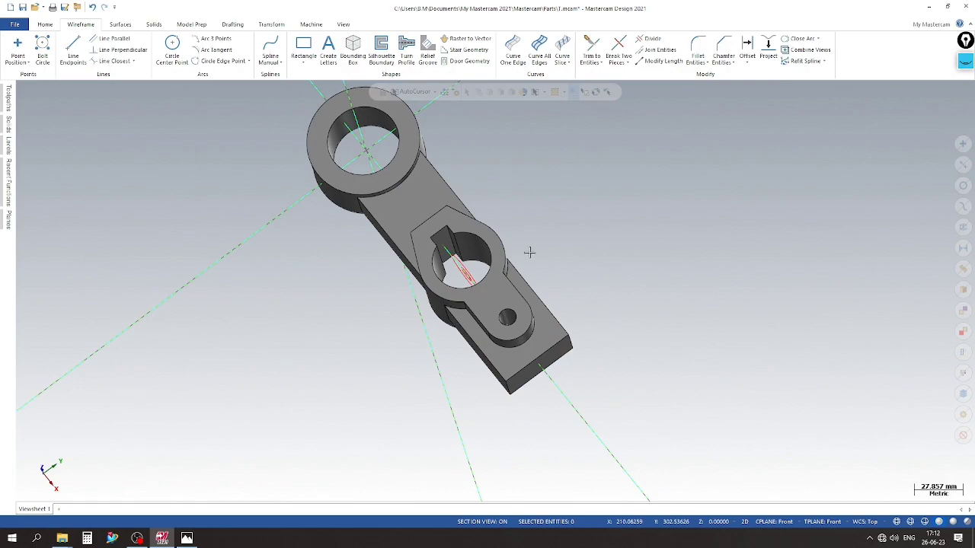
scroll(556, 243, "down", 1)
scroll(555, 244, "up", 1)
scroll(526, 267, "down", 2)
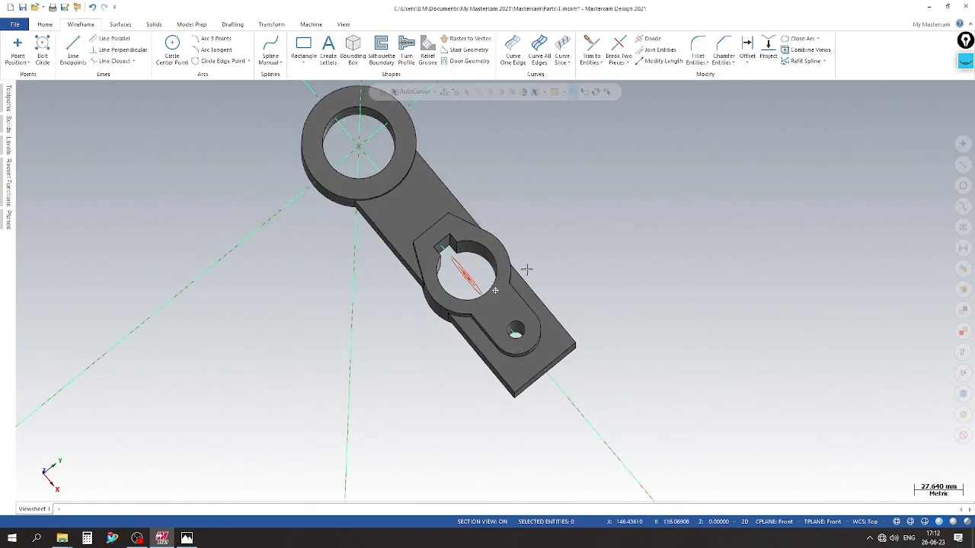
scroll(515, 261, "up", 1)
scroll(538, 259, "up", 1)
scroll(539, 259, "down", 1)
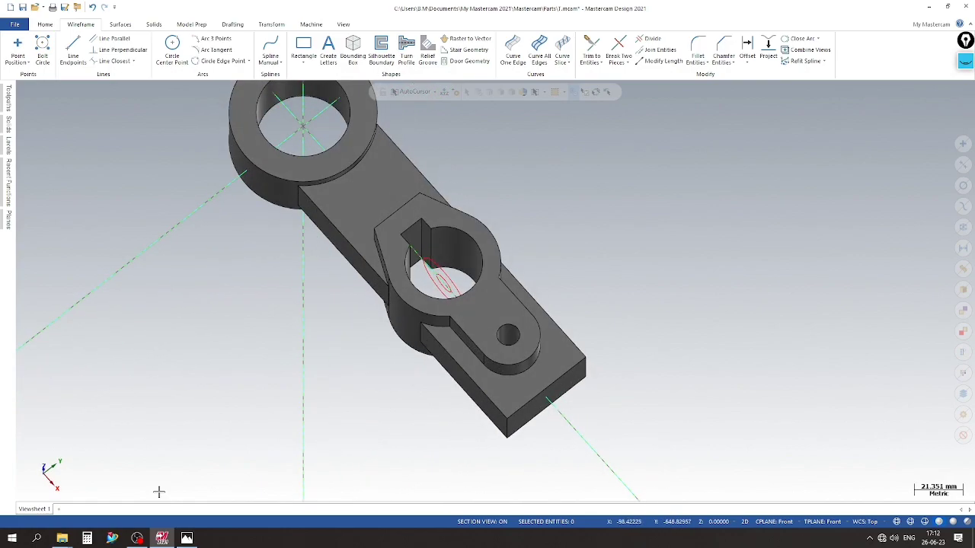
left_click(187, 537)
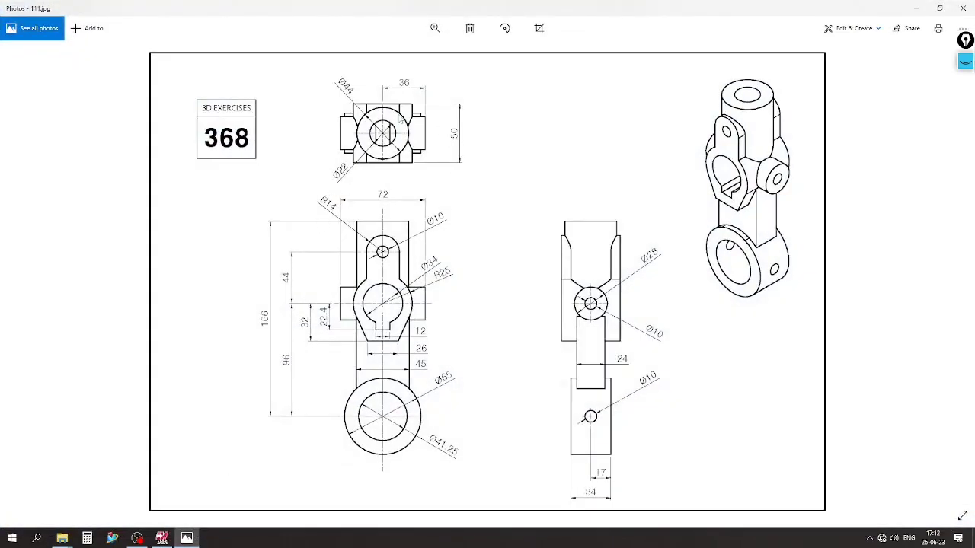
Step: Sketch a pink annotation over the drawing, then clear the ink and close the pen tools
left_click(964, 40)
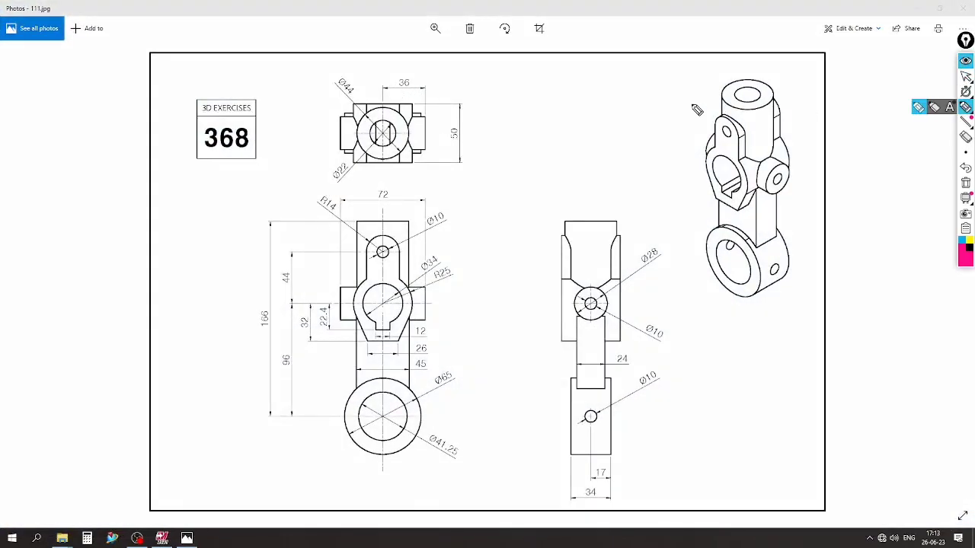
mouse_move(418, 82)
left_mouse_down()
mouse_move(487, 60)
mouse_move(574, 112)
left_mouse_up()
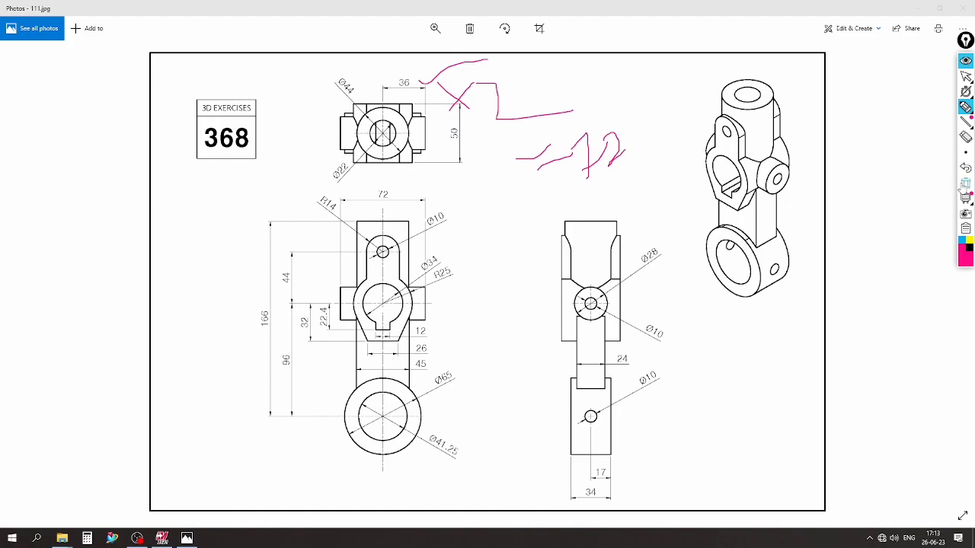
left_click(965, 183)
left_click(965, 61)
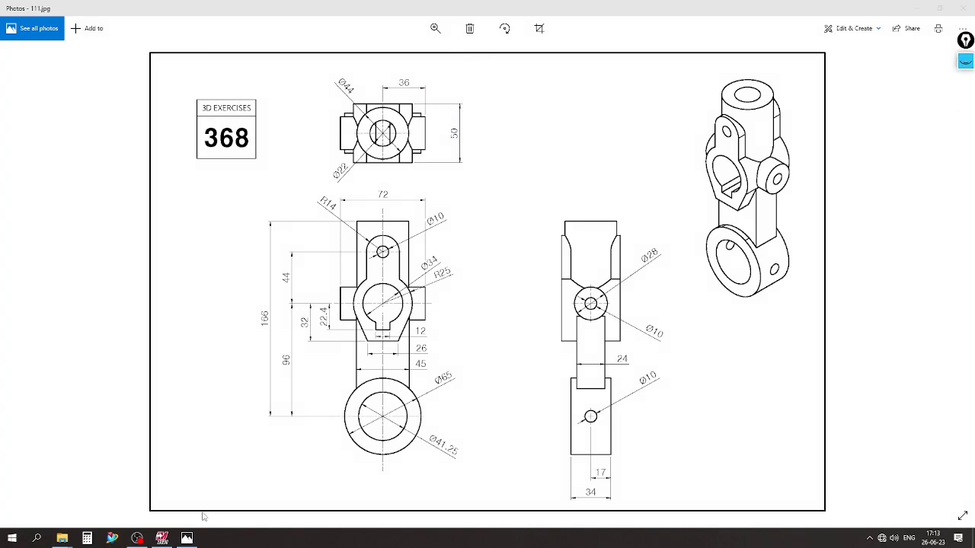
left_click(226, 366)
Step: Extrude both circles as an Add boss, 36.0 in both directions
left_click(162, 538)
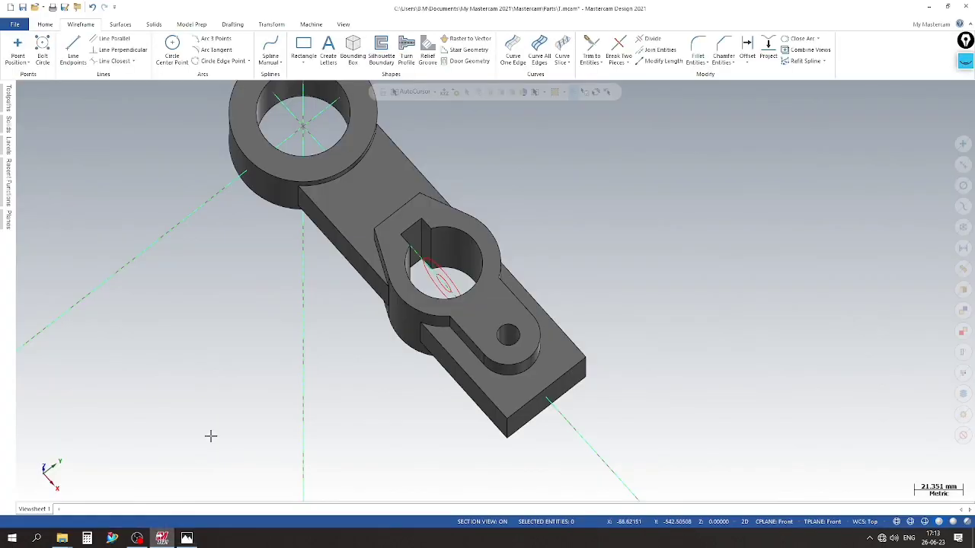
left_click(153, 24)
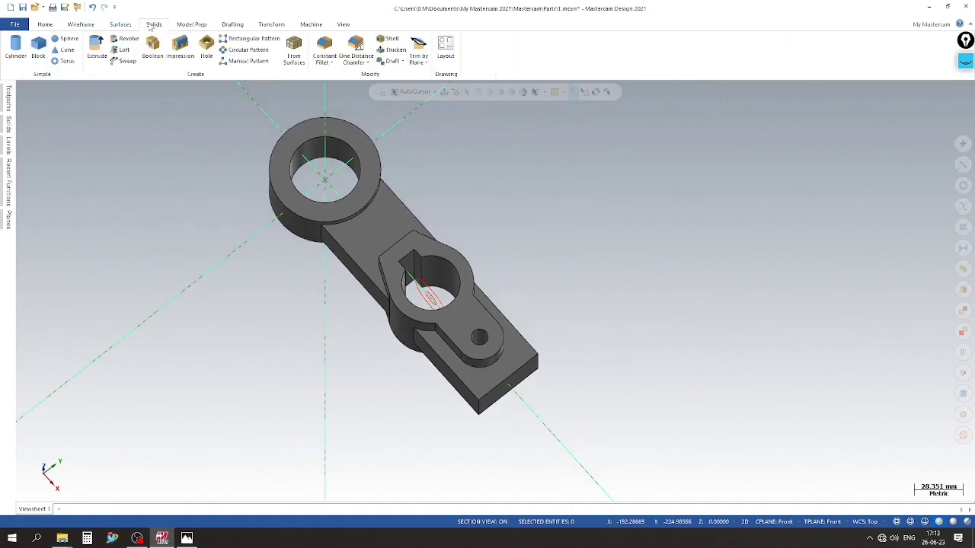
left_click(97, 49)
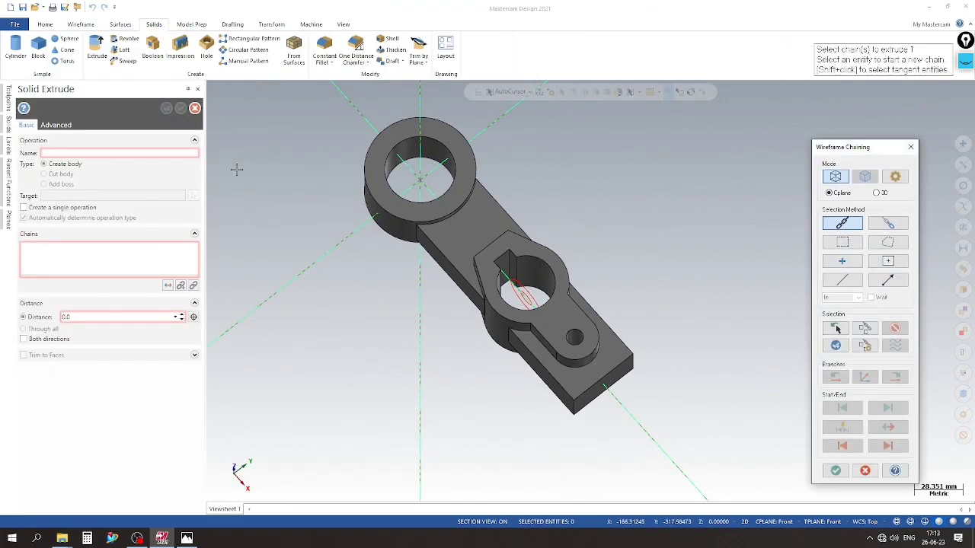
left_click(525, 290)
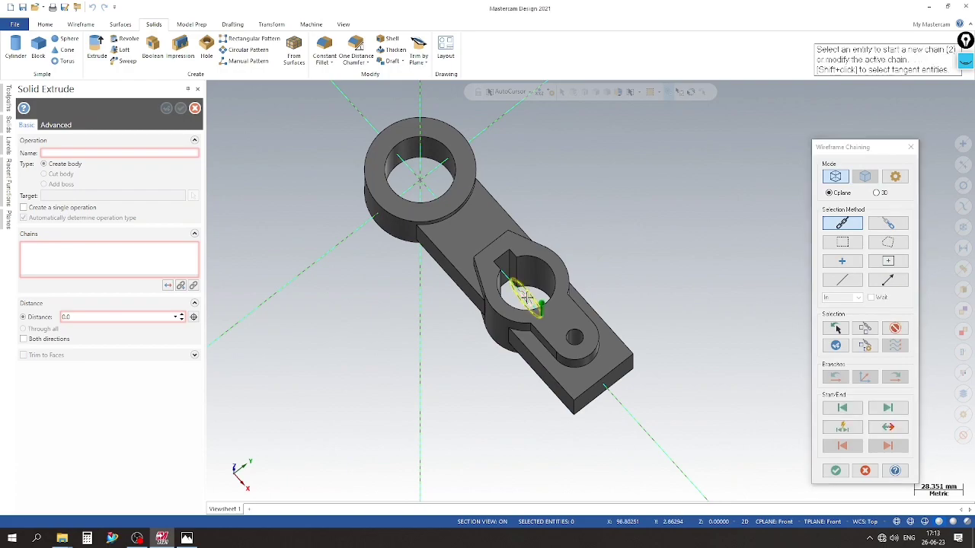
left_click(835, 470)
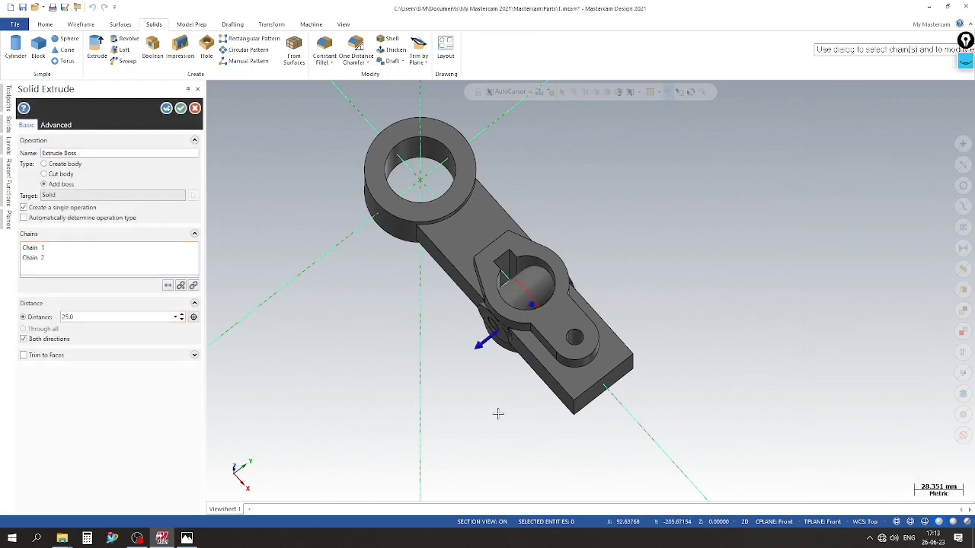
double_click(90, 319)
type("36")
left_click(61, 175)
left_click(59, 185)
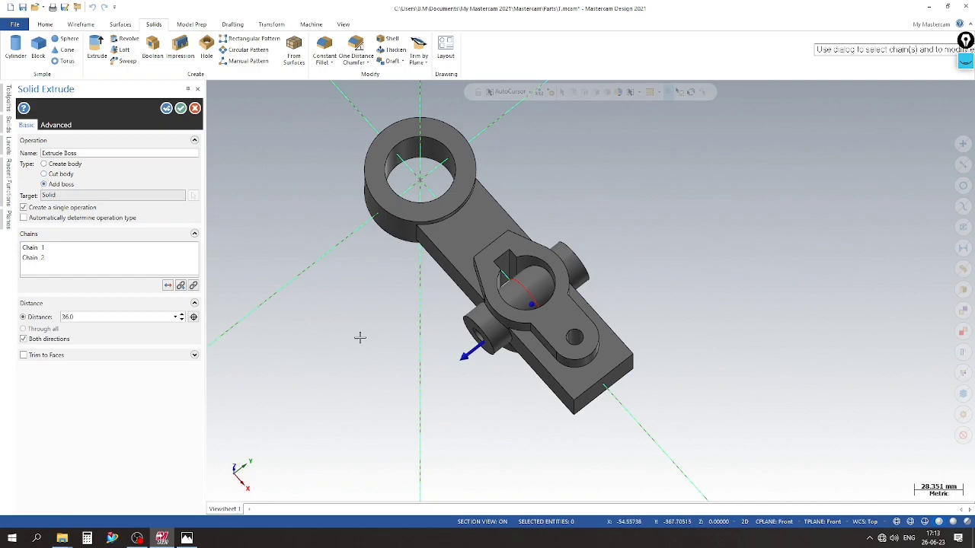
mouse_move(360, 338)
middle_mouse_down()
mouse_move(488, 438)
mouse_move(456, 223)
mouse_move(538, 337)
mouse_move(513, 404)
mouse_move(525, 411)
middle_mouse_up()
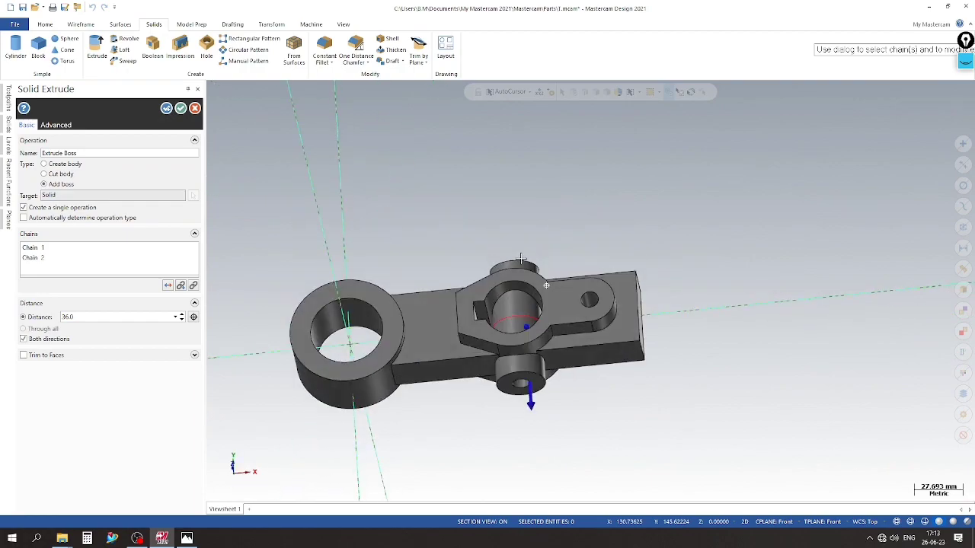
left_click(180, 109)
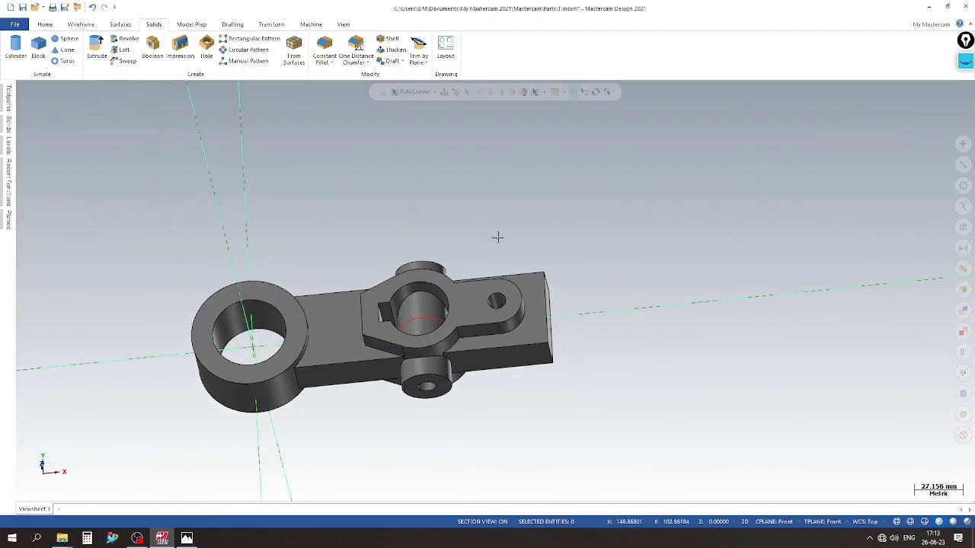
Step: Orbit and zoom the model to inspect the new bosses
mouse_move(498, 235)
middle_mouse_down()
mouse_move(468, 431)
mouse_move(546, 357)
mouse_move(555, 322)
middle_mouse_up()
scroll(555, 322, "up", 1)
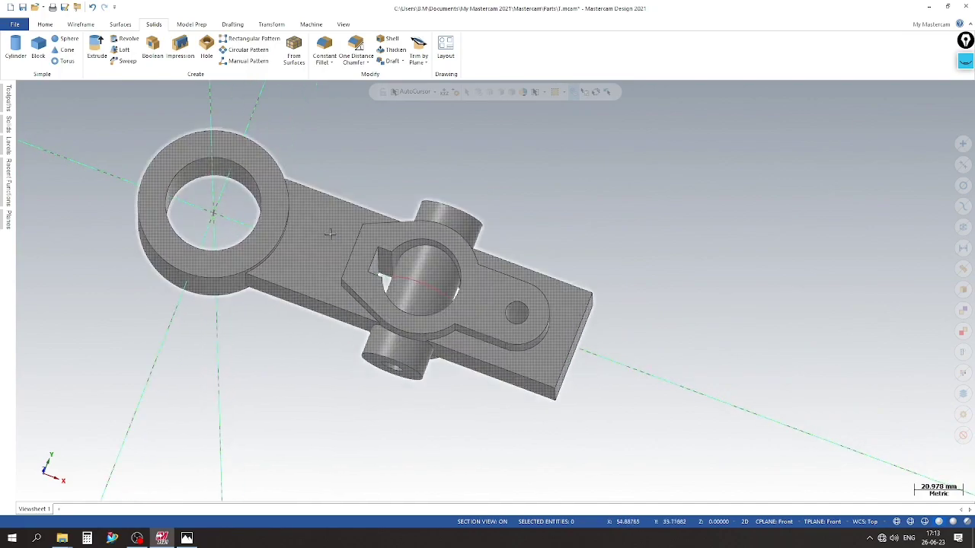
scroll(533, 251, "up", 1)
scroll(520, 190, "up", 1)
scroll(636, 241, "up", 1)
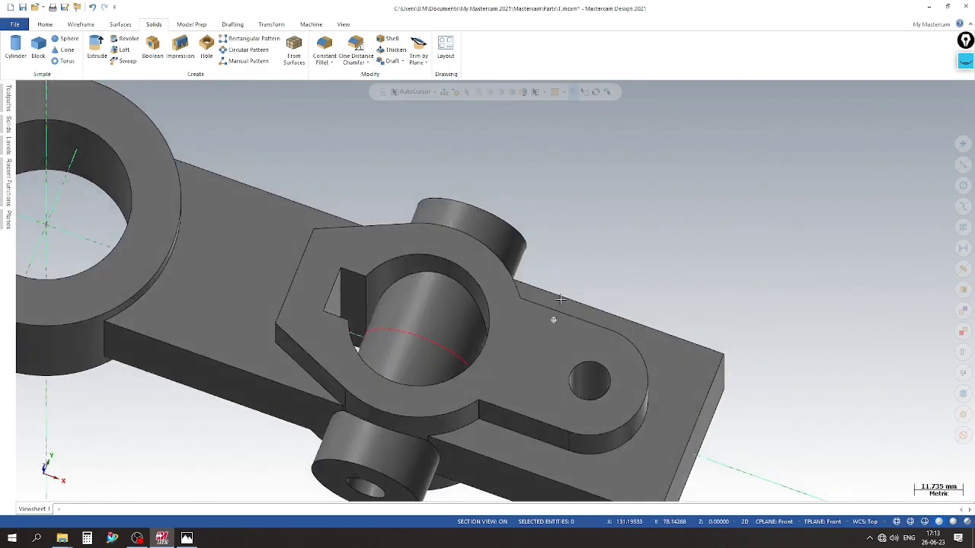
mouse_move(637, 241)
middle_mouse_down()
mouse_move(612, 222)
mouse_move(556, 239)
mouse_move(388, 243)
mouse_move(399, 374)
mouse_move(419, 363)
middle_mouse_up()
scroll(389, 242, "down", 4)
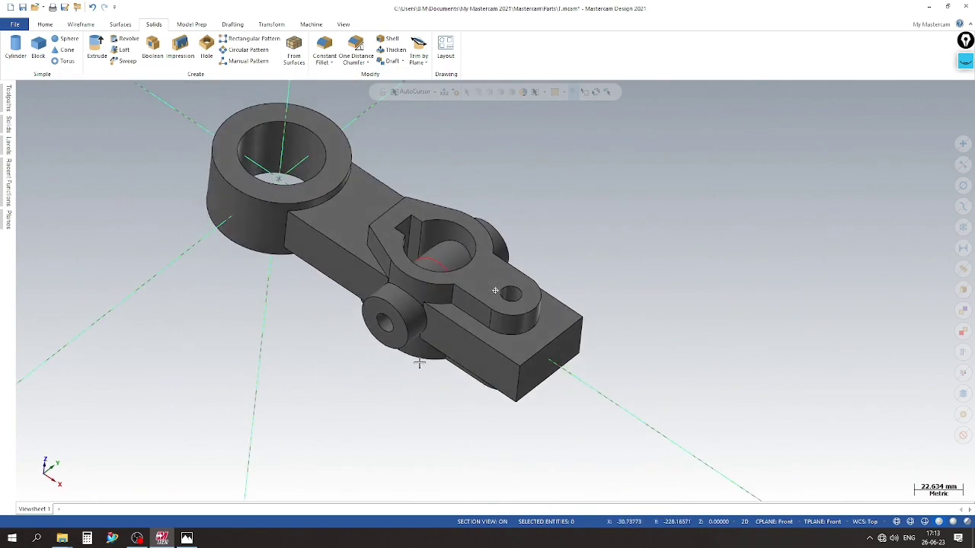
Step: Make a new, empty level 6 the active working level
left_click(8, 146)
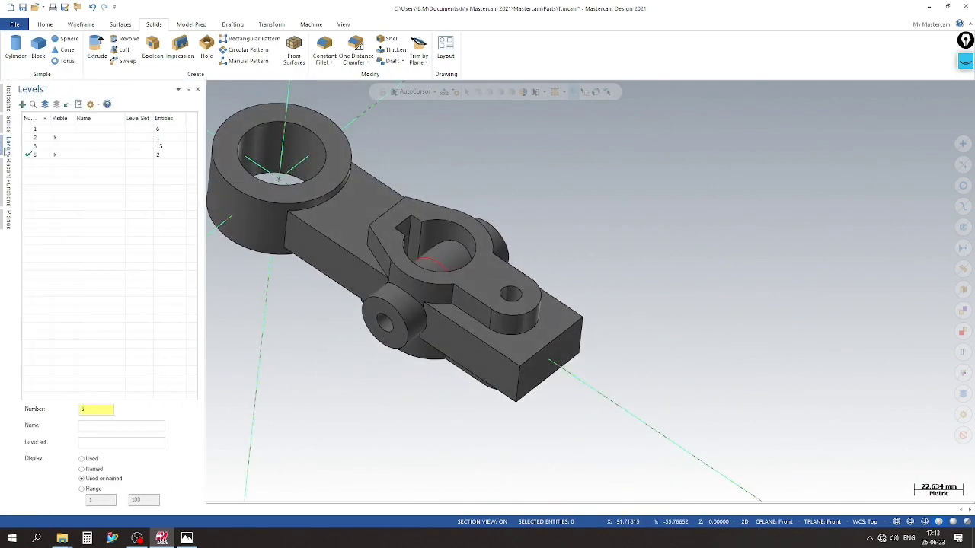
left_click(38, 154)
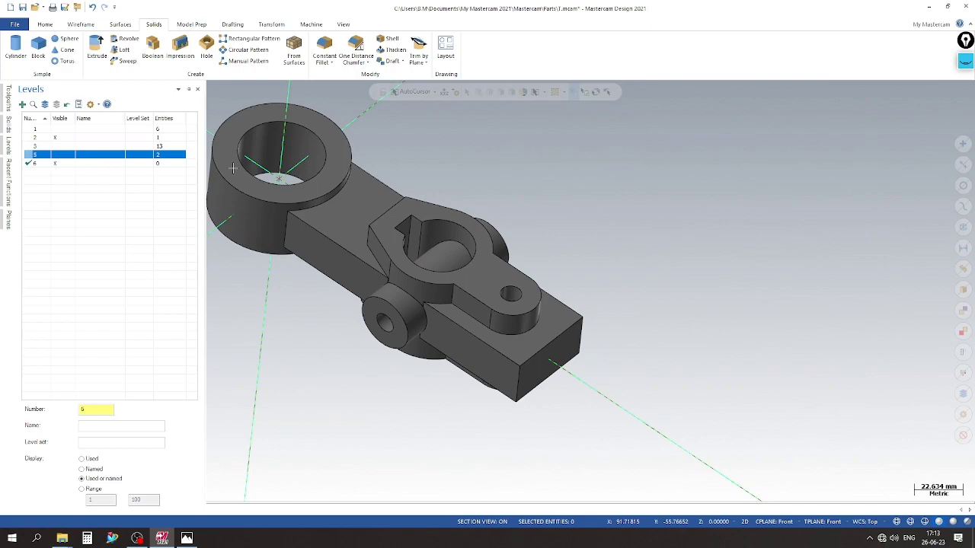
middle_click_drag(319, 228, 366, 230)
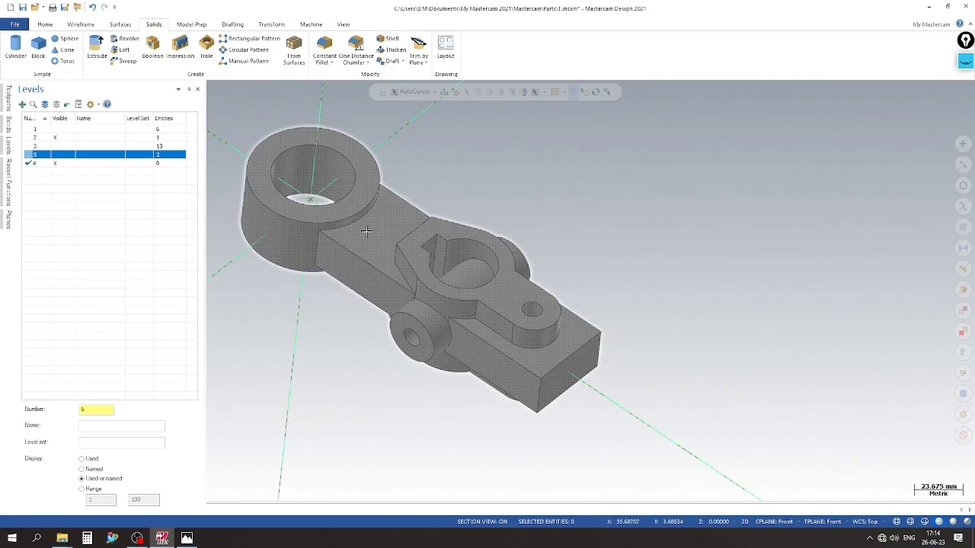
left_click(81, 24)
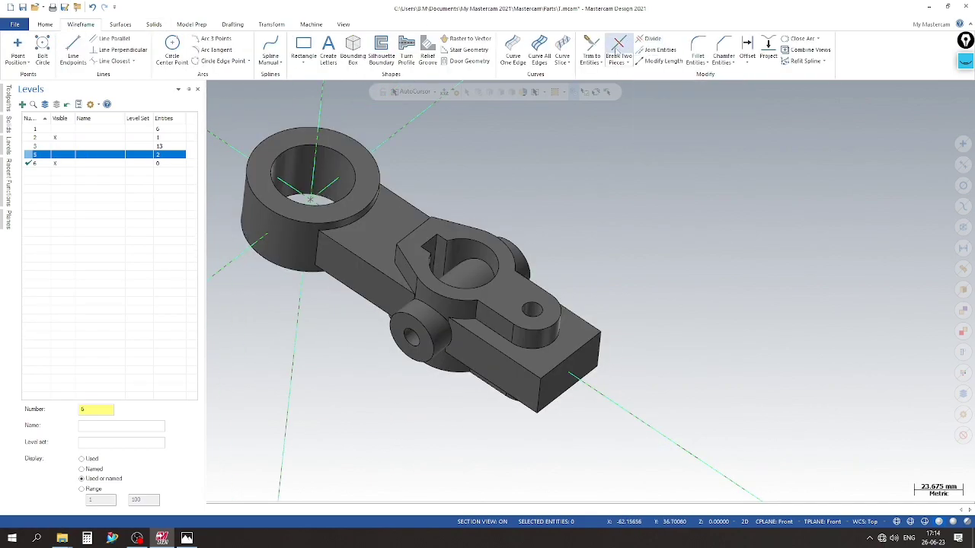
Step: Try Curve One Edge on an edge beside the notch and set the tool plane to Top
left_click(512, 49)
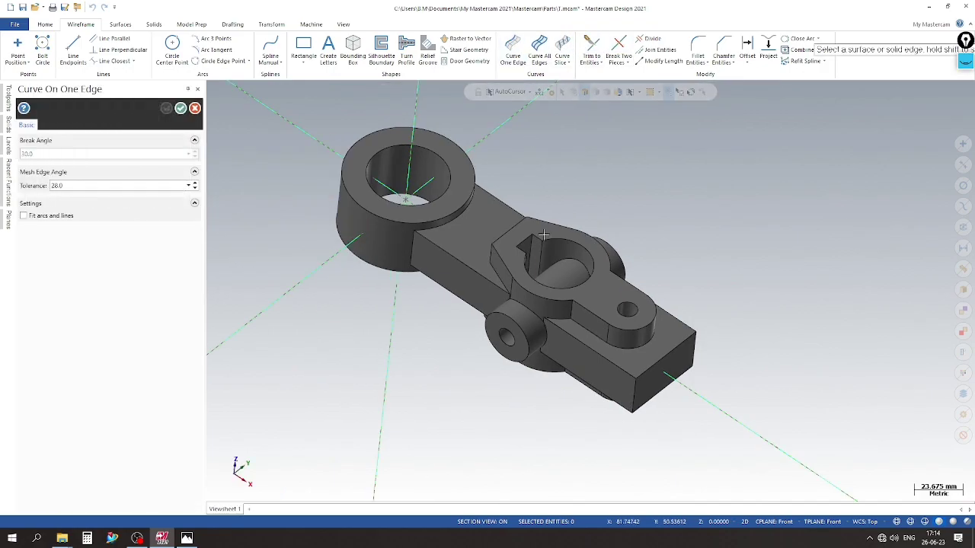
scroll(543, 235, "up", 2)
left_click(510, 255)
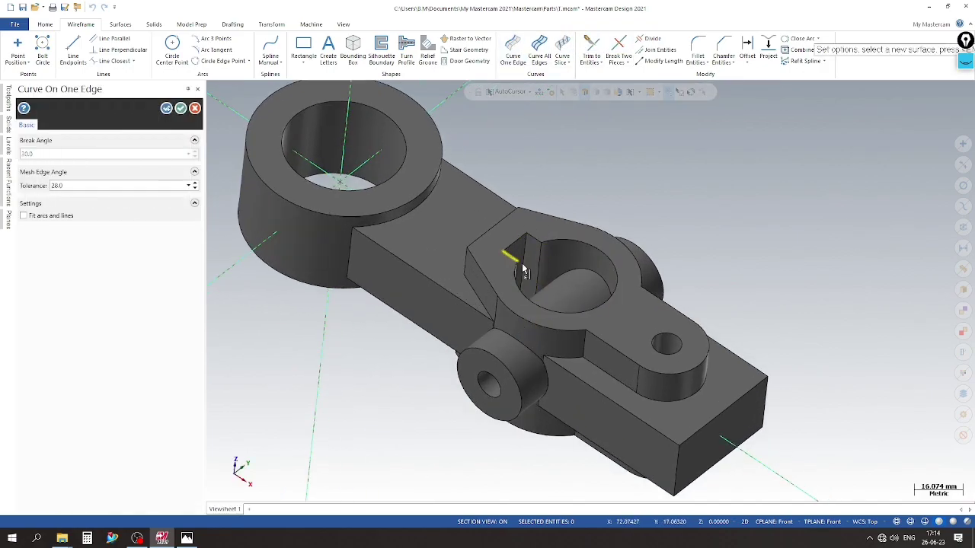
left_click(823, 522)
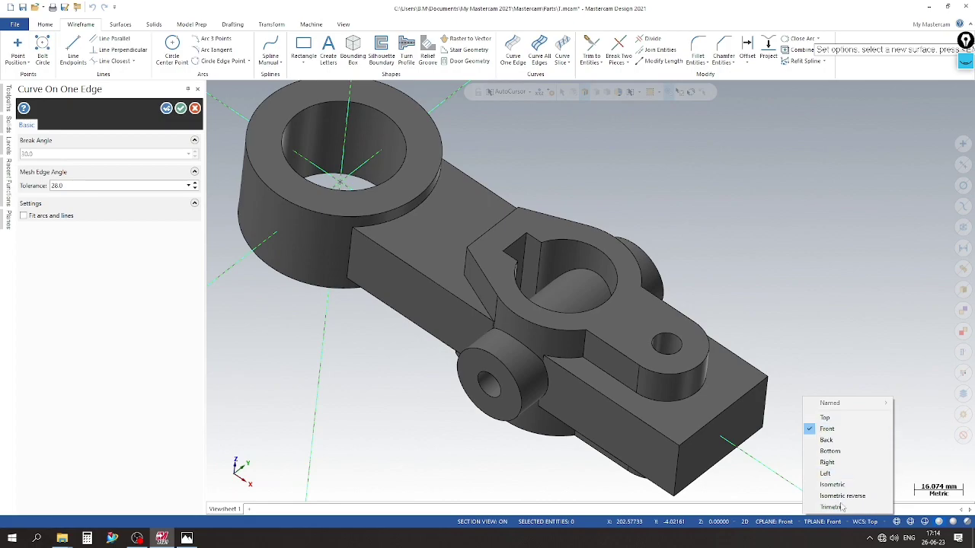
left_click(825, 417)
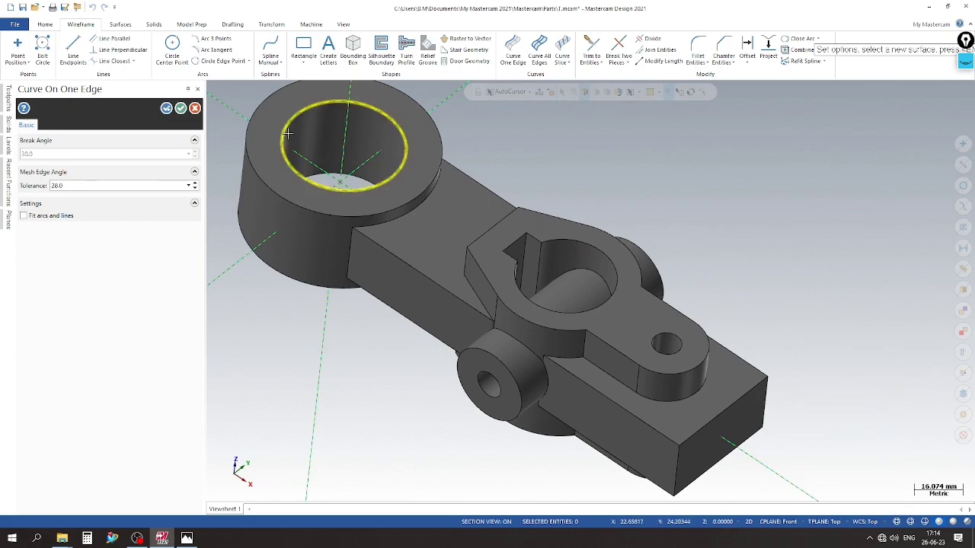
left_click(181, 108)
Step: Set the construction plane on the hub's top face
left_click(8, 144)
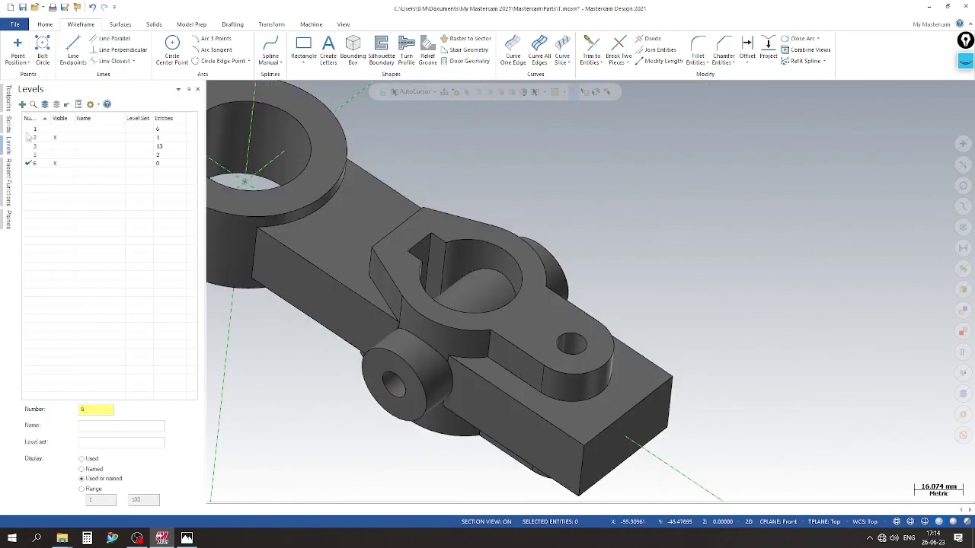
left_click(54, 137)
left_click(55, 137)
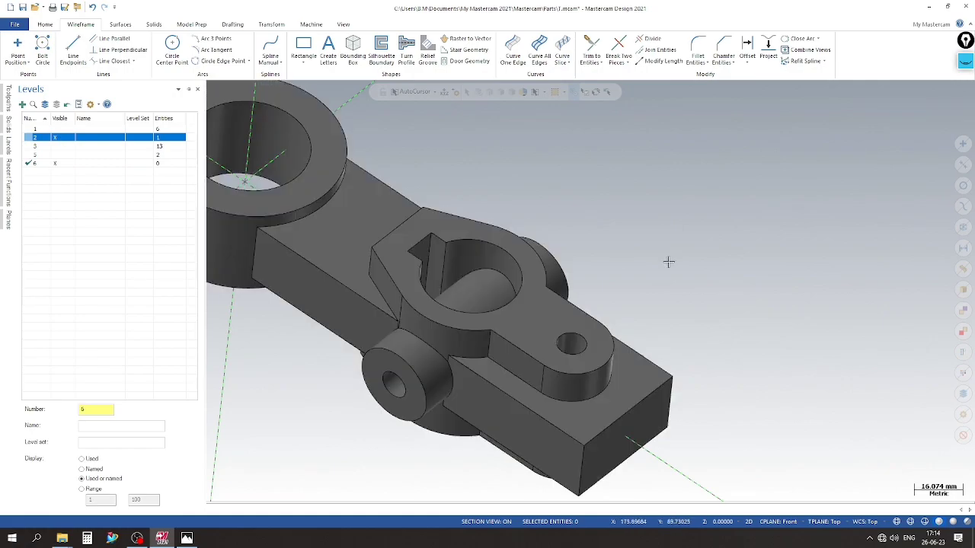
scroll(667, 263, "up", 1)
right_click(629, 207)
left_click(655, 315)
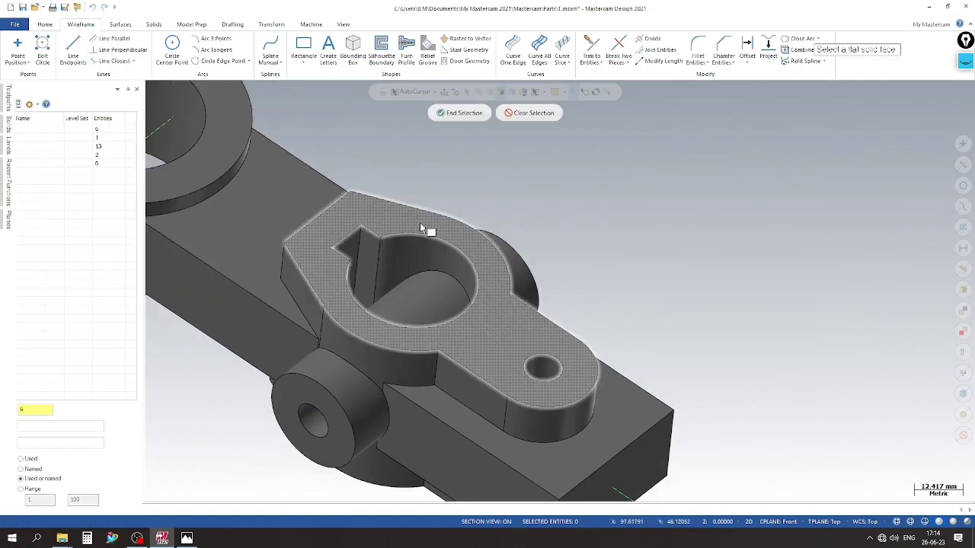
Step: Create edge curves along the hub's notch and bore edges
left_click(512, 50)
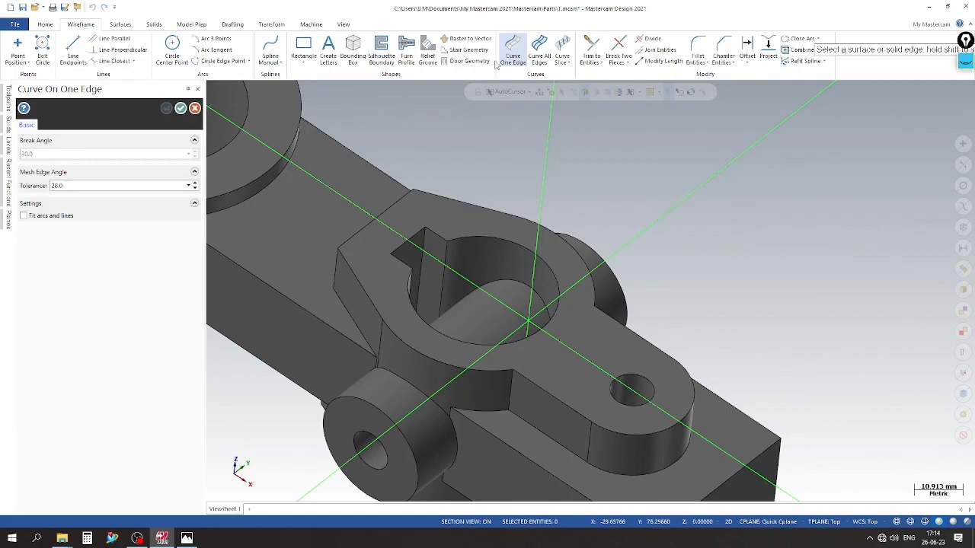
left_click(422, 237)
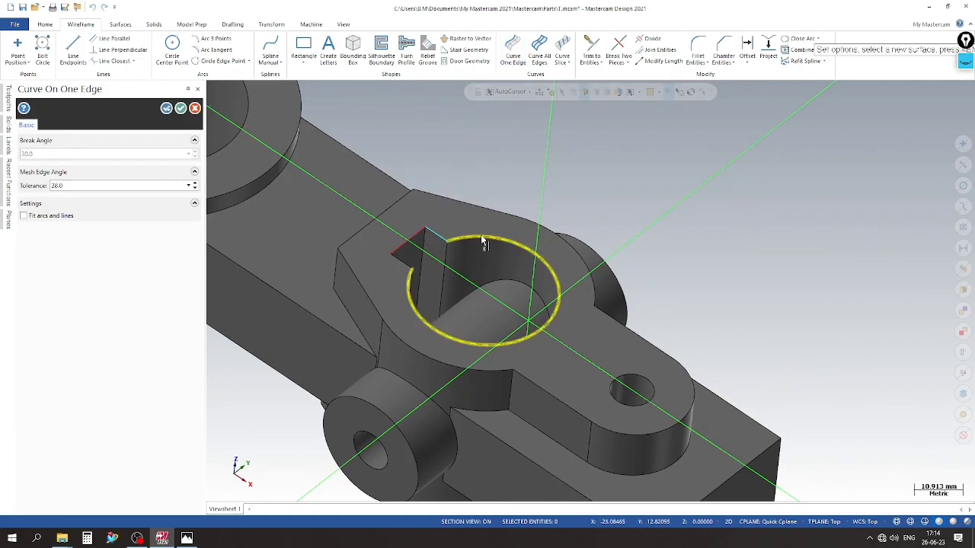
left_click(408, 266)
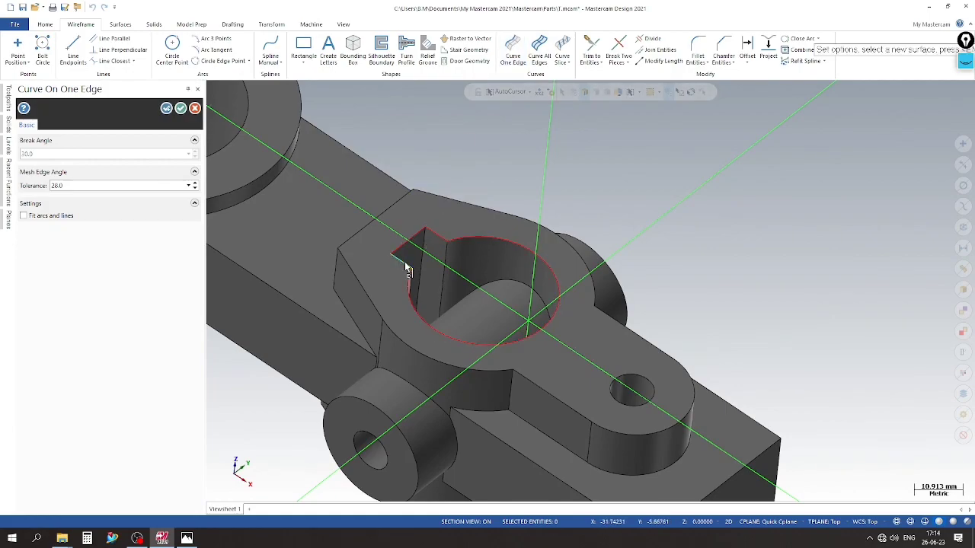
left_click(182, 112)
scroll(593, 211, "down", 3)
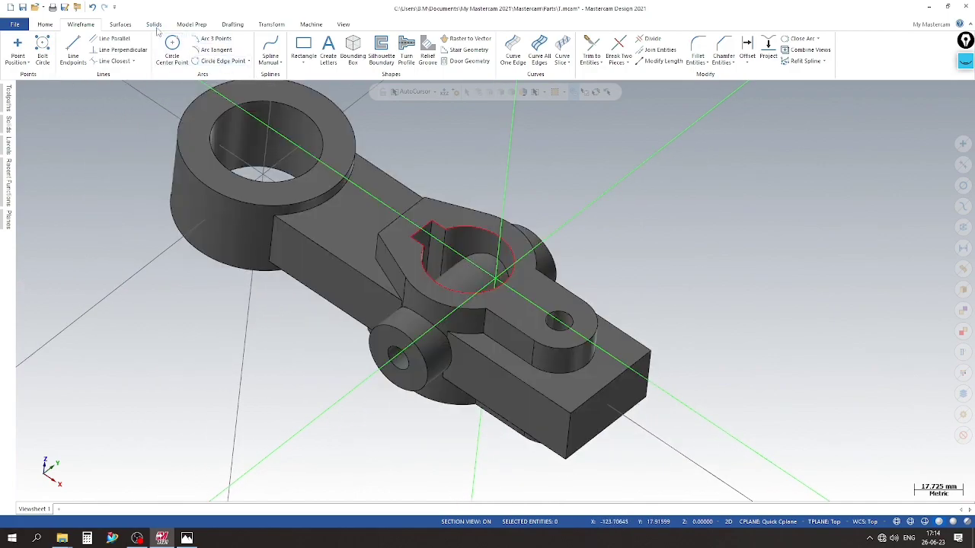
Step: Extrude-cut the bore outline in one reversed direction to cut the keyway into the hub
left_click(153, 24)
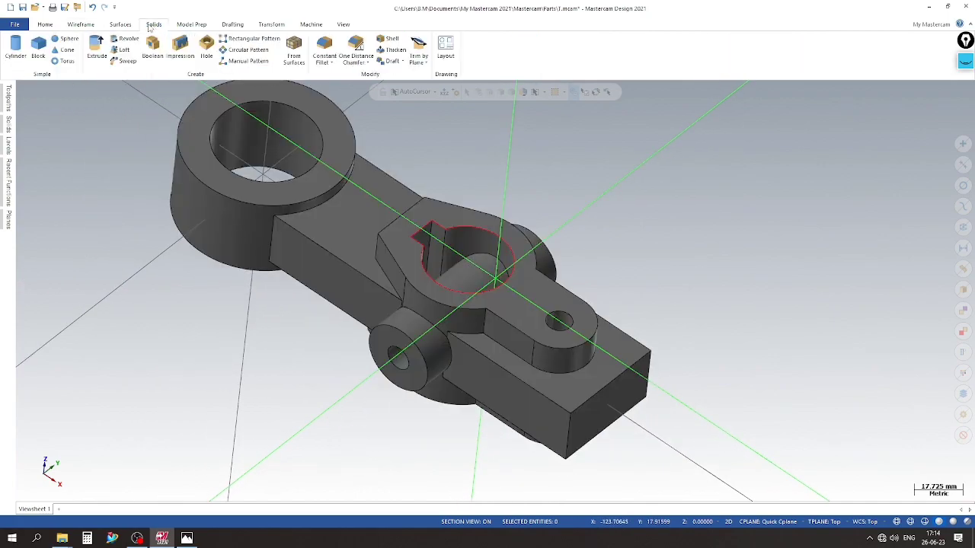
left_click(96, 49)
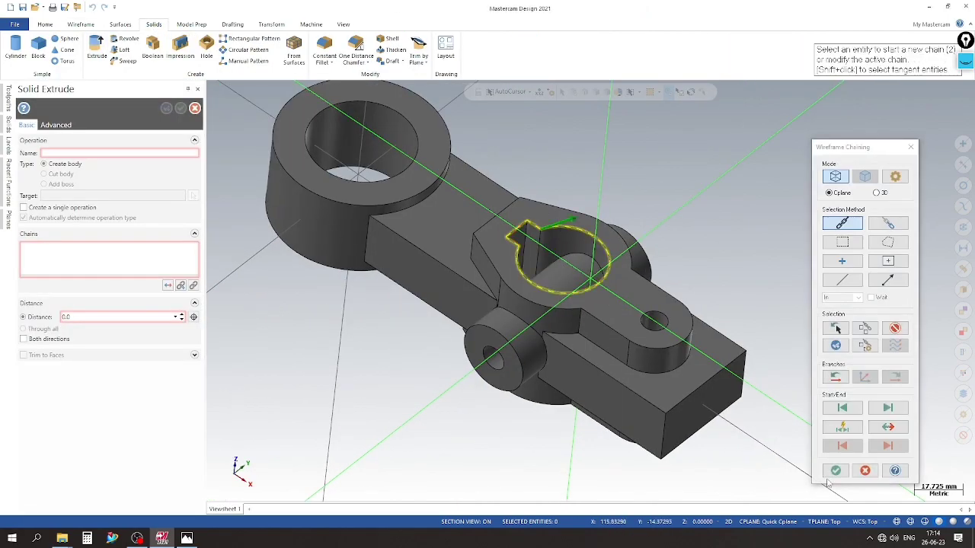
left_click(835, 471)
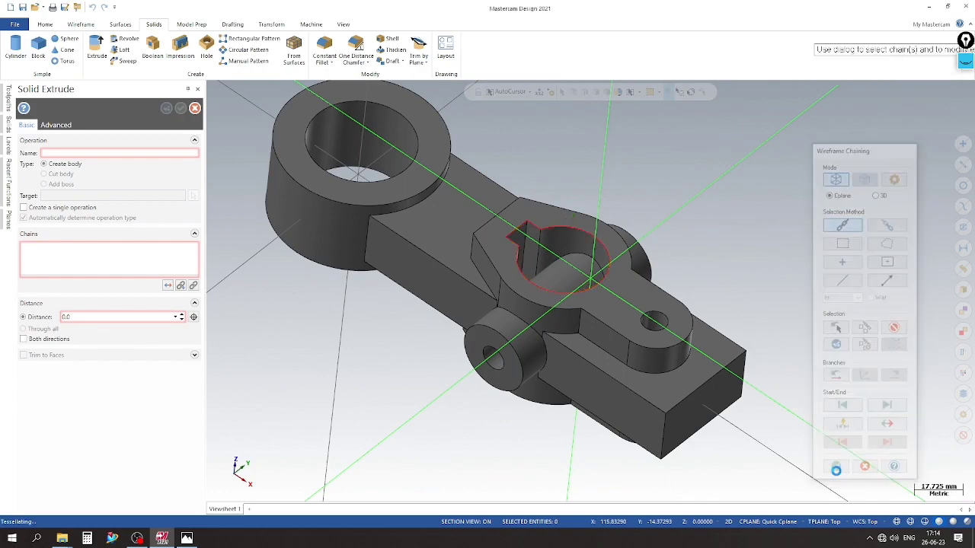
left_click(168, 285)
left_click(52, 341)
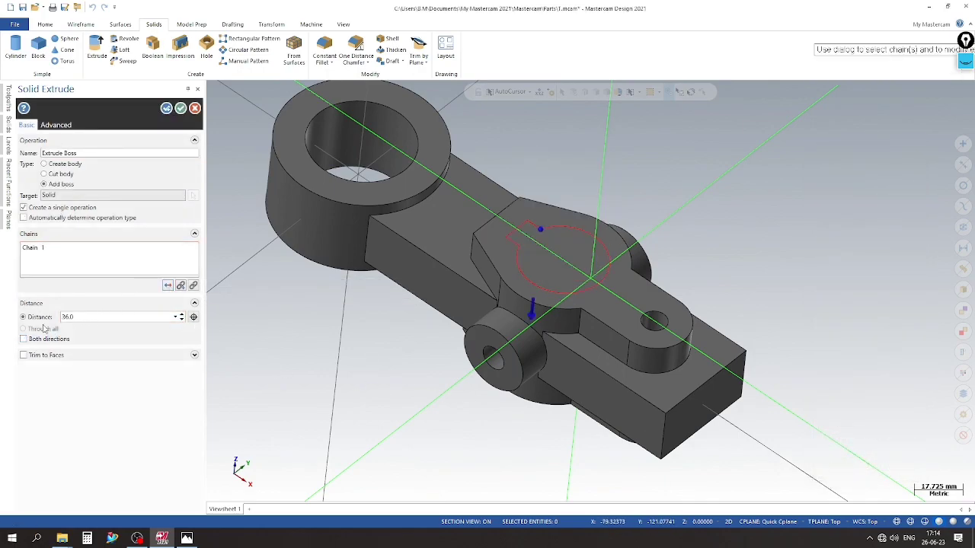
left_click(61, 173)
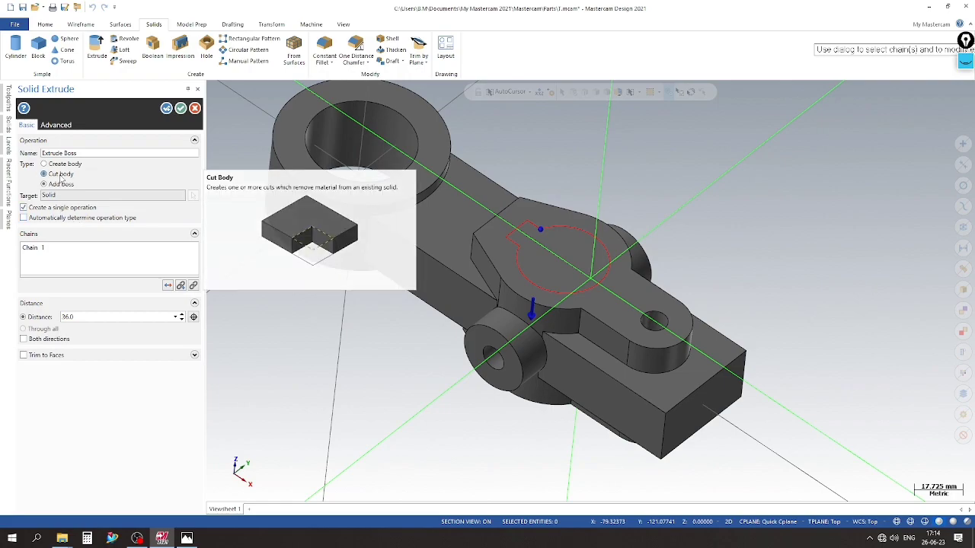
mouse_move(405, 403)
middle_mouse_down()
mouse_move(469, 443)
mouse_move(439, 446)
mouse_move(419, 422)
middle_mouse_up()
left_click(538, 316)
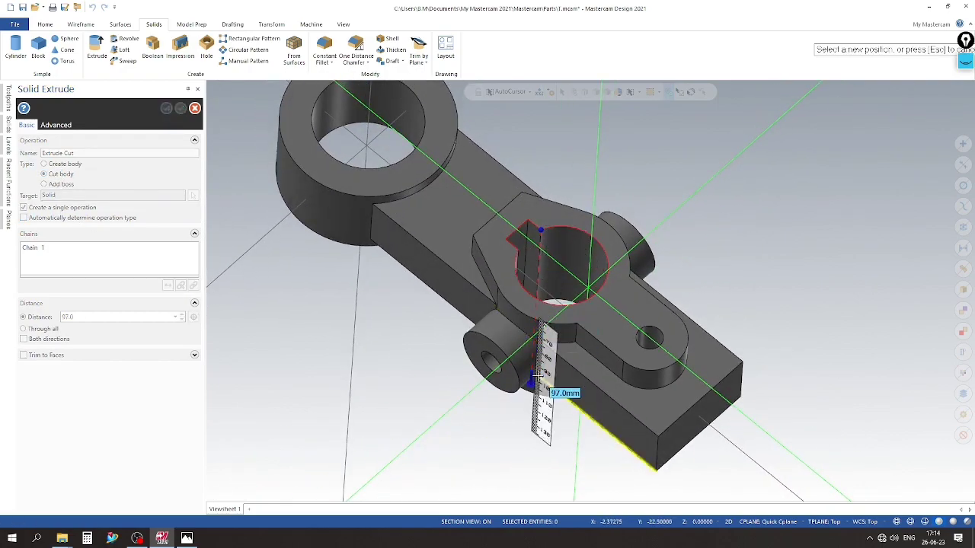
left_click(537, 374)
mouse_move(538, 374)
middle_mouse_down()
mouse_move(523, 366)
mouse_move(453, 480)
mouse_move(485, 377)
middle_mouse_up()
left_click(180, 108)
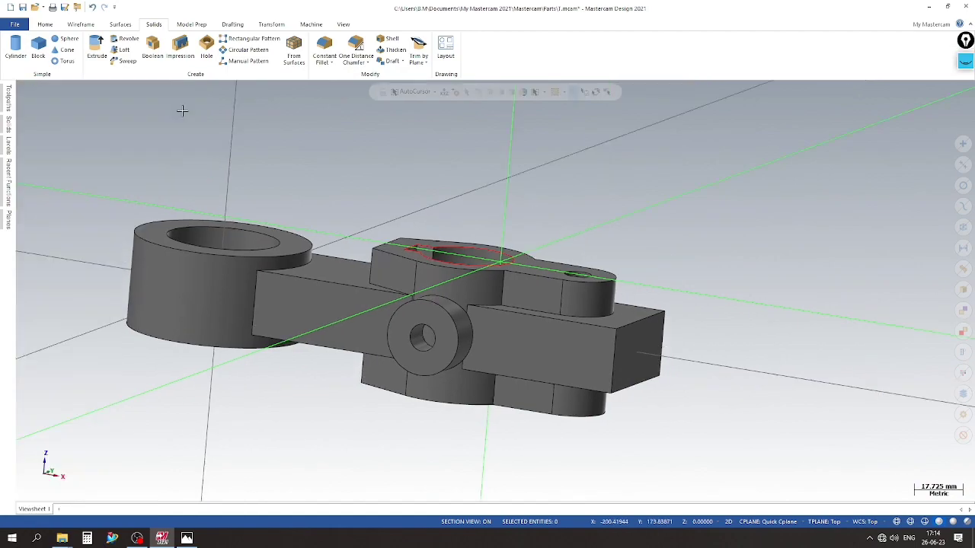
Step: Orbit and zoom to inspect the cut keyway
mouse_move(185, 108)
middle_mouse_down()
mouse_move(613, 211)
mouse_move(540, 282)
mouse_move(589, 296)
mouse_move(648, 234)
mouse_move(635, 226)
middle_mouse_up()
scroll(635, 226, "up", 2)
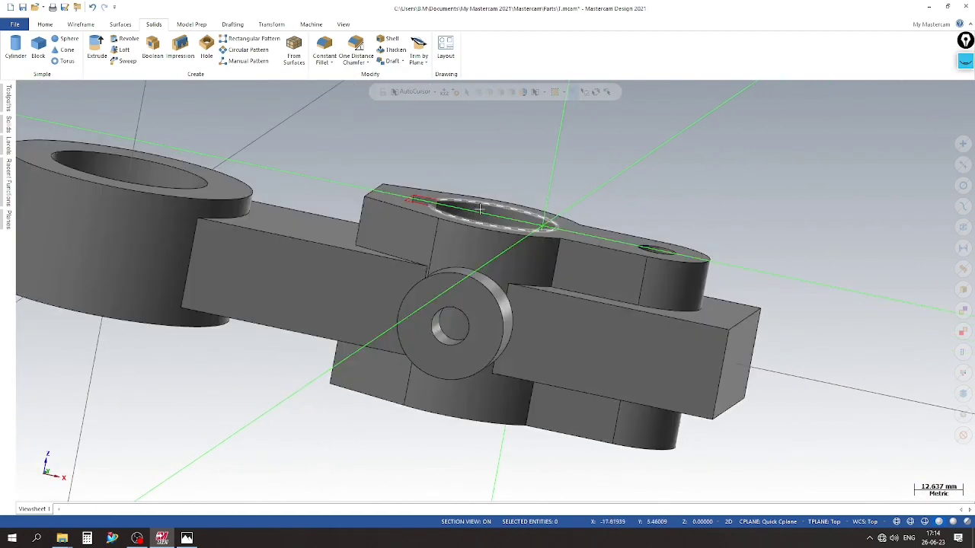
scroll(635, 226, "down", 2)
left_click(181, 24)
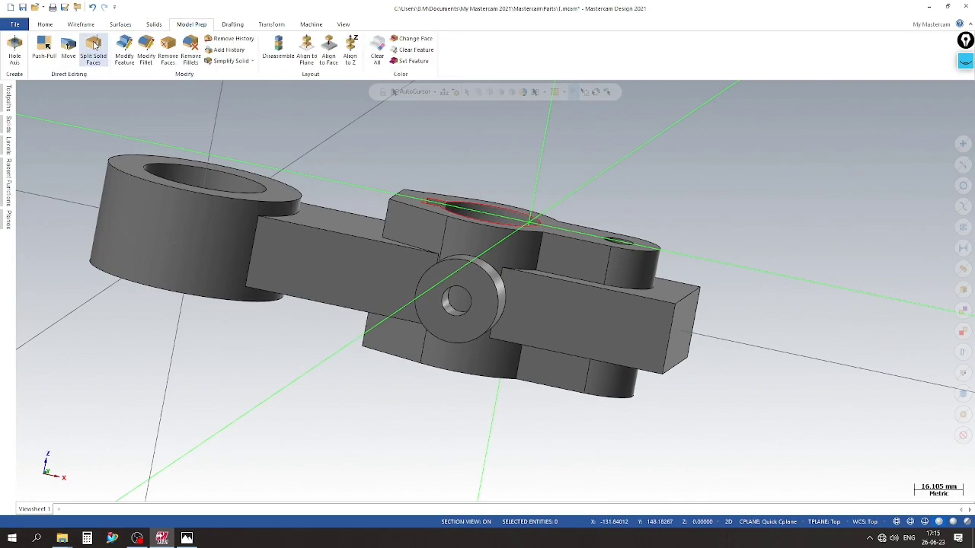
Step: Move the selected bore faces along Z with Model Prep Move in top view
left_click(68, 48)
left_click(587, 305)
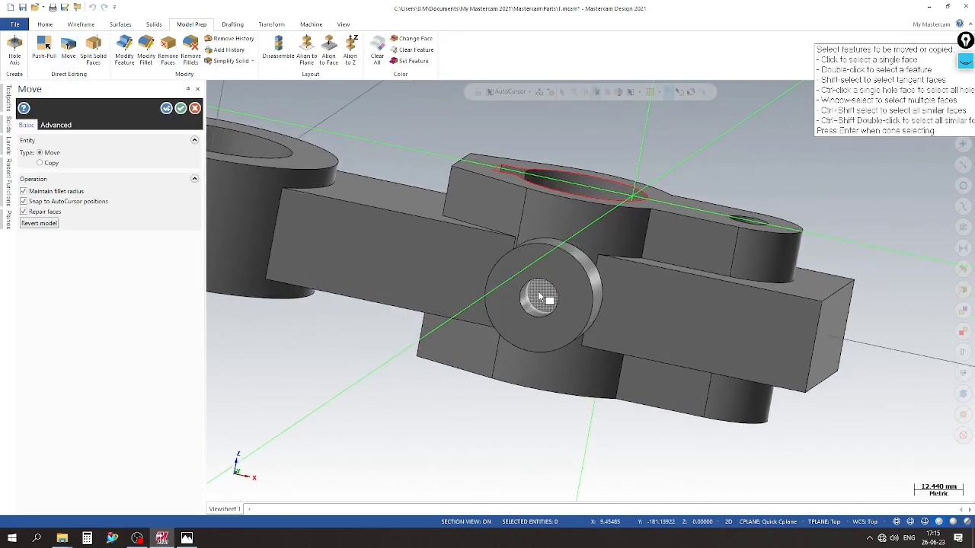
left_click(317, 175)
right_click(419, 230)
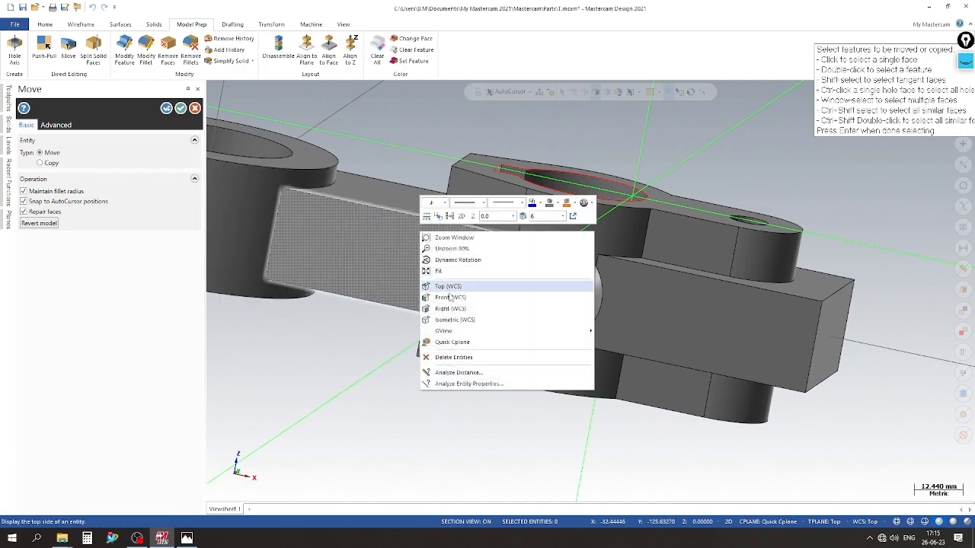
left_click(457, 288)
key("Return")
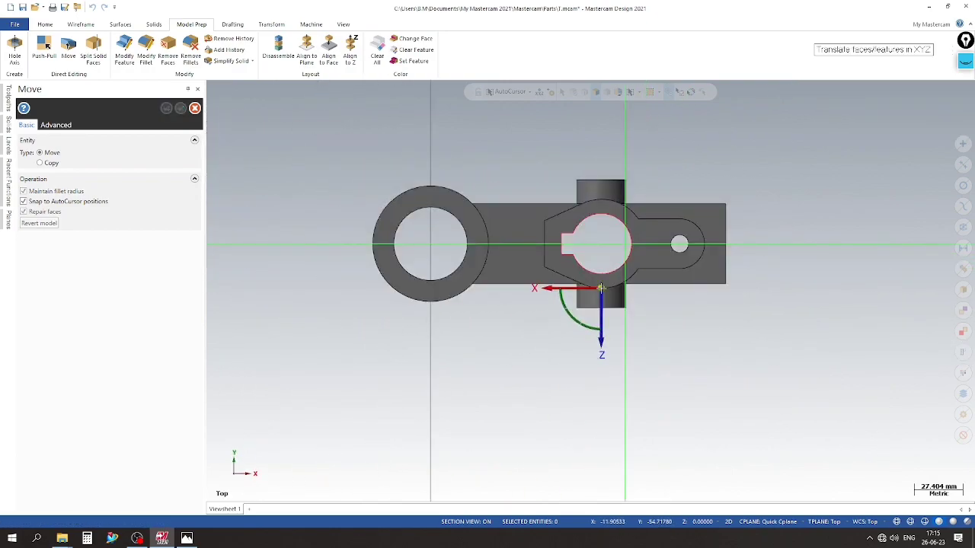
left_click(601, 318)
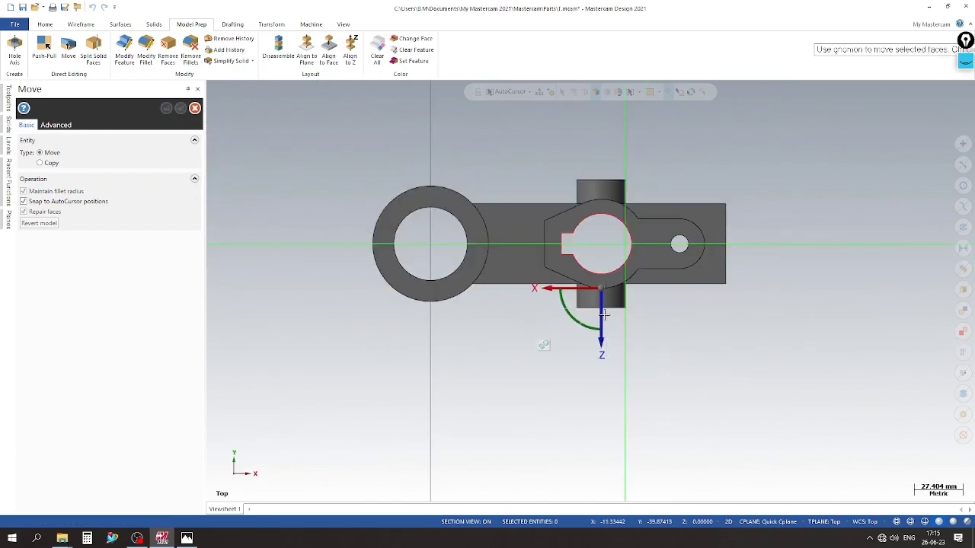
left_click(603, 314)
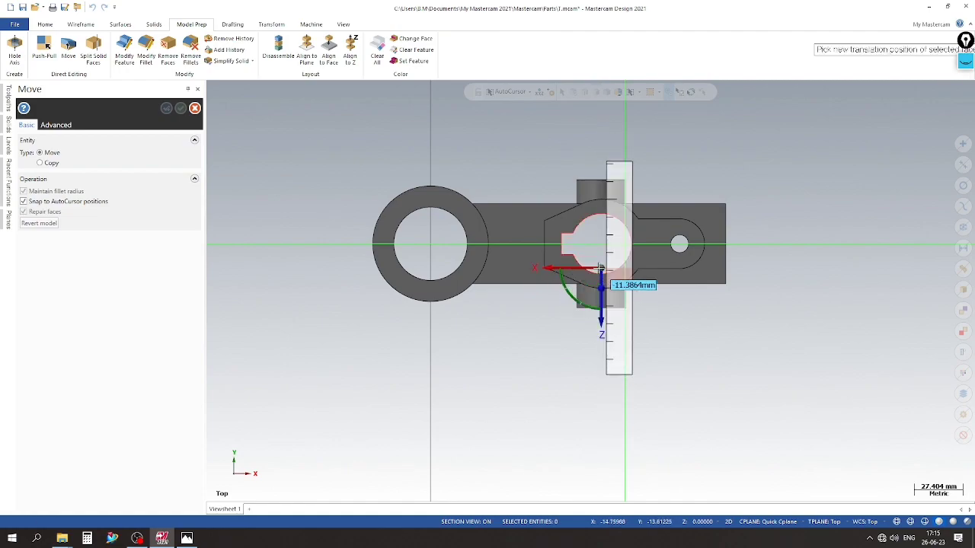
left_click(601, 268)
left_click(166, 108)
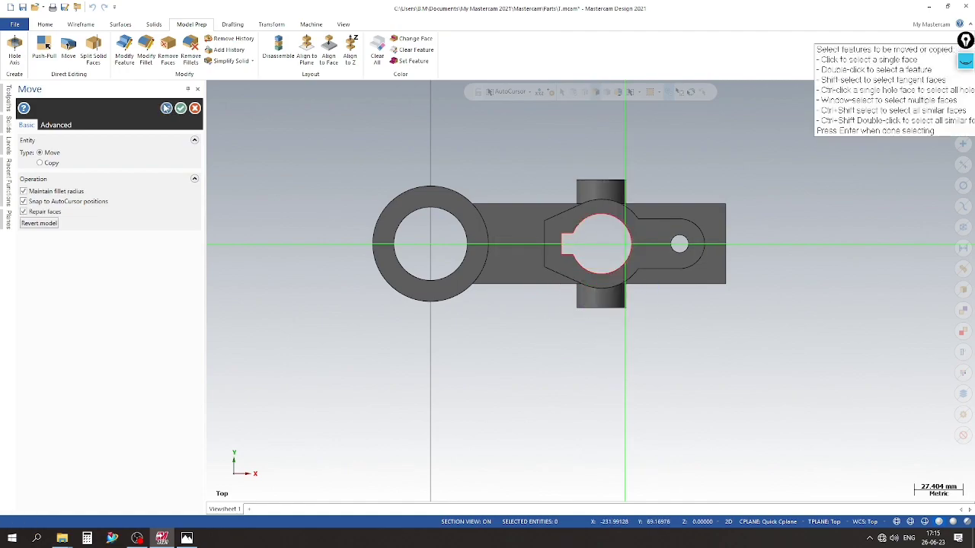
Step: Check the part from another angle, then confirm a second face move from top view
mouse_move(588, 367)
middle_mouse_down()
mouse_move(584, 429)
mouse_move(579, 306)
mouse_move(577, 331)
mouse_move(565, 304)
mouse_move(196, 128)
middle_mouse_up()
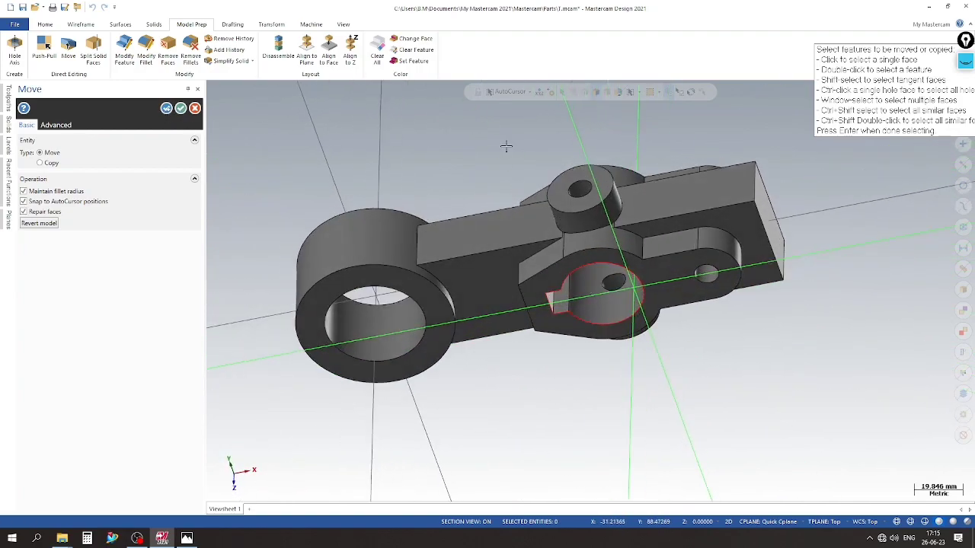
mouse_move(506, 145)
middle_mouse_down()
mouse_move(582, 191)
mouse_move(600, 241)
middle_mouse_up()
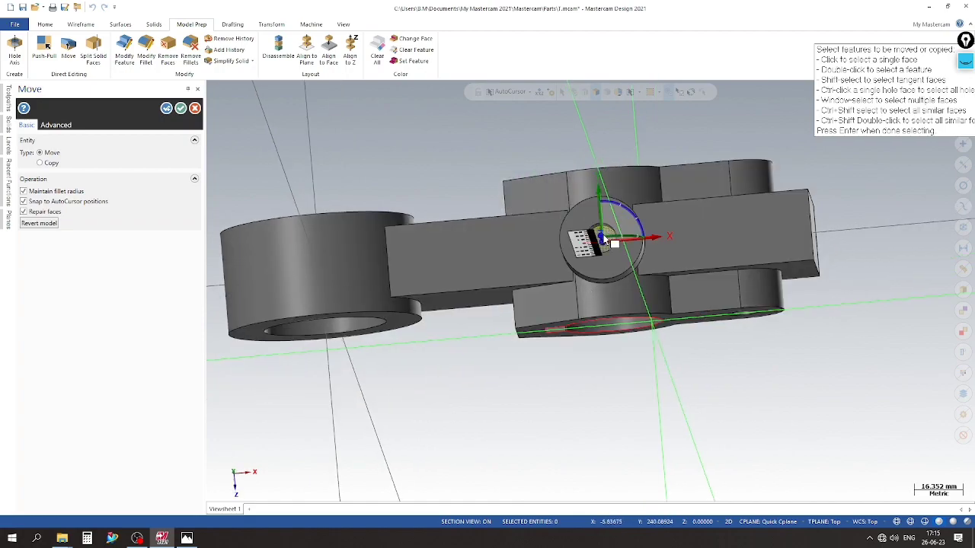
right_click(424, 147)
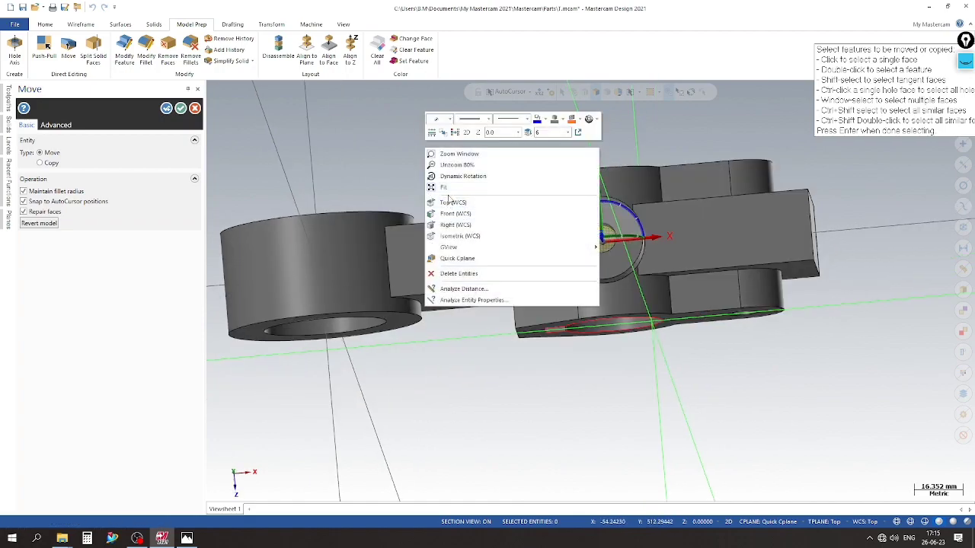
left_click(452, 202)
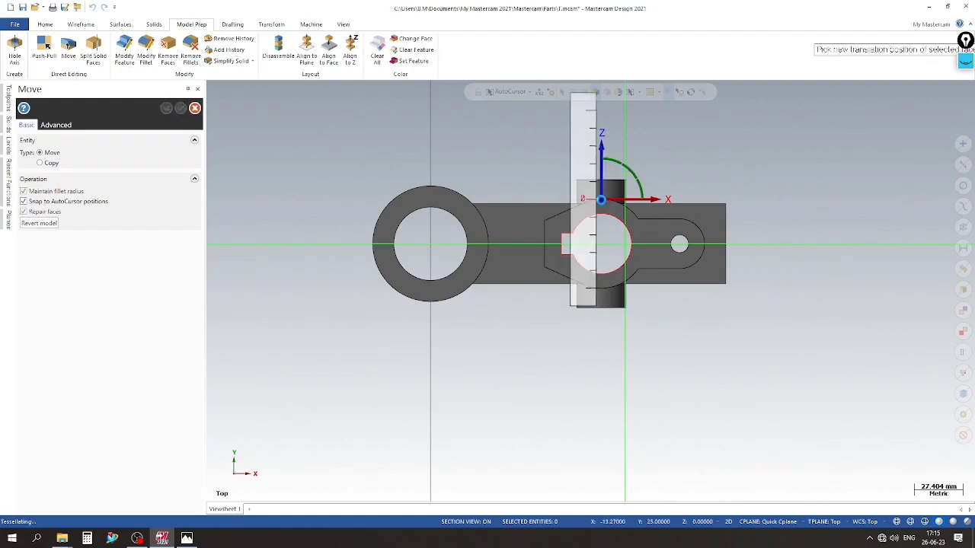
key("Return")
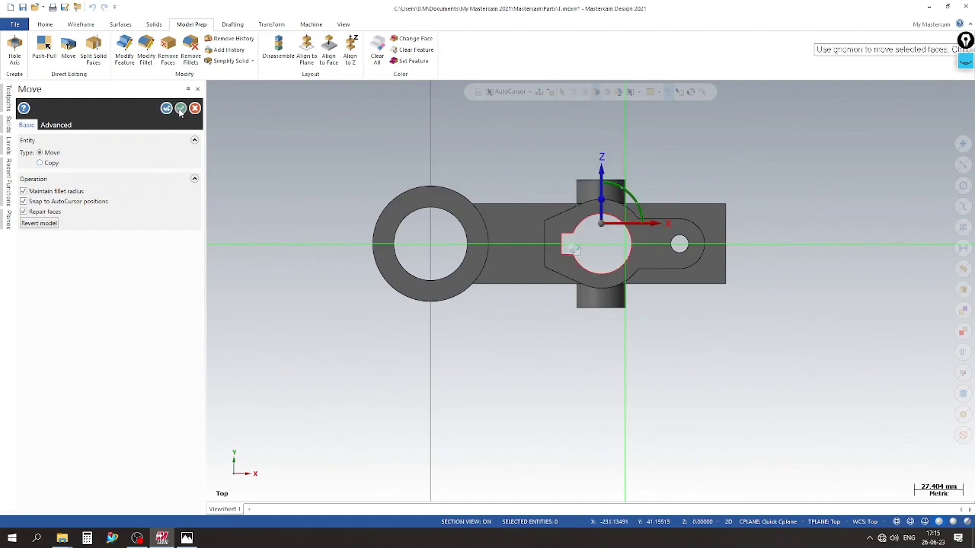
left_click(180, 111)
middle_click_drag(342, 228, 232, 225)
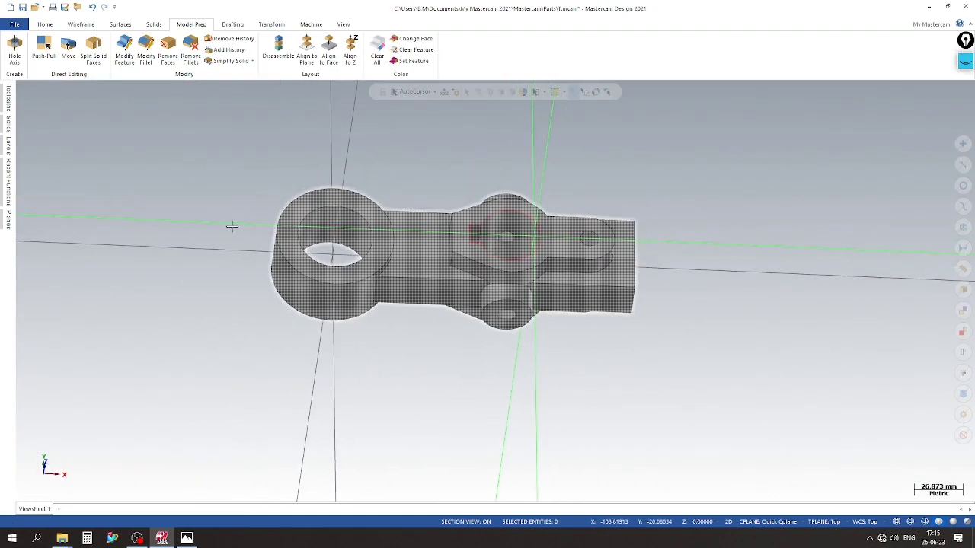
Step: Hide level 6's guide circle and bring up the exercise drawing again
left_click(7, 146)
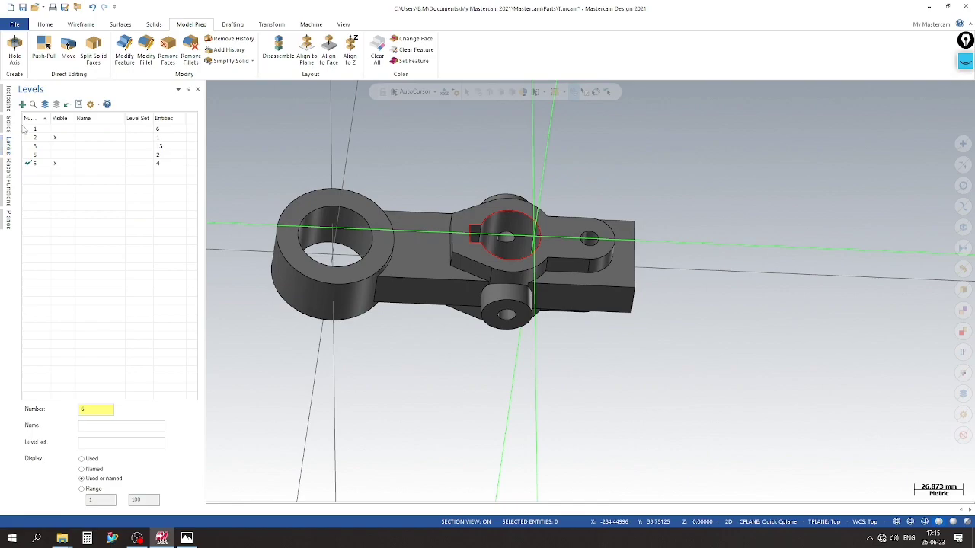
left_click(56, 164)
mouse_move(343, 251)
middle_mouse_down()
mouse_move(678, 274)
mouse_move(718, 355)
middle_mouse_up()
scroll(709, 344, "up", 2)
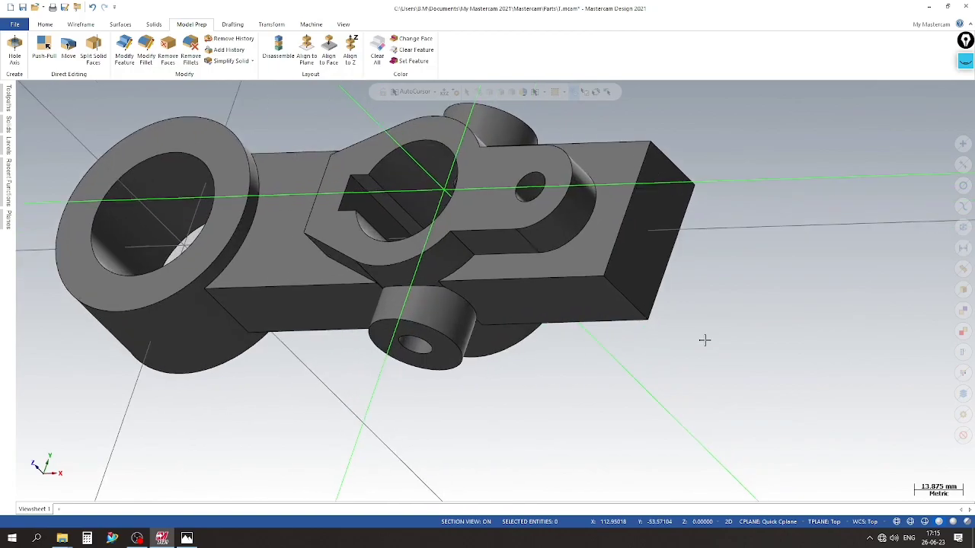
left_click(200, 538)
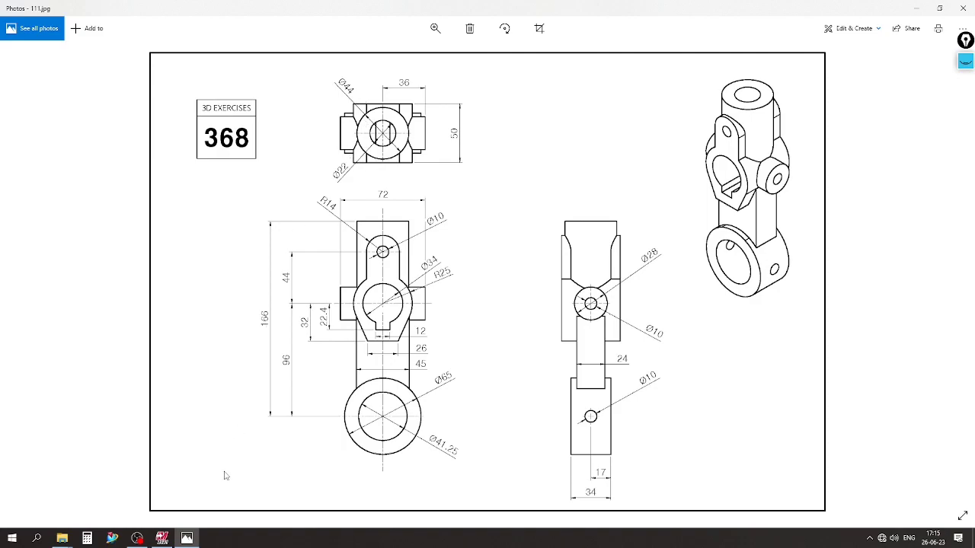
Step: Set the construction plane on the arm's flat end face and view the part from the right
left_click(162, 539)
right_click(798, 172)
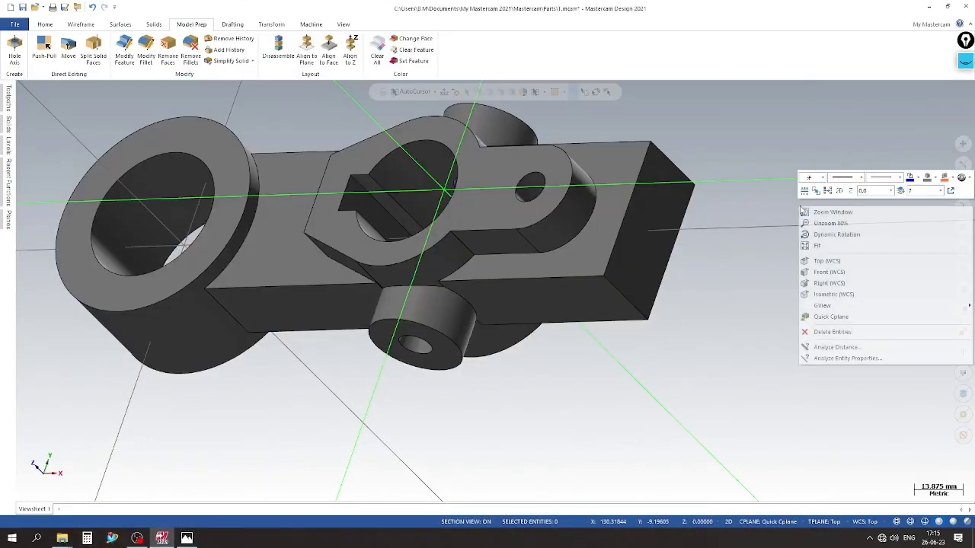
left_click(830, 317)
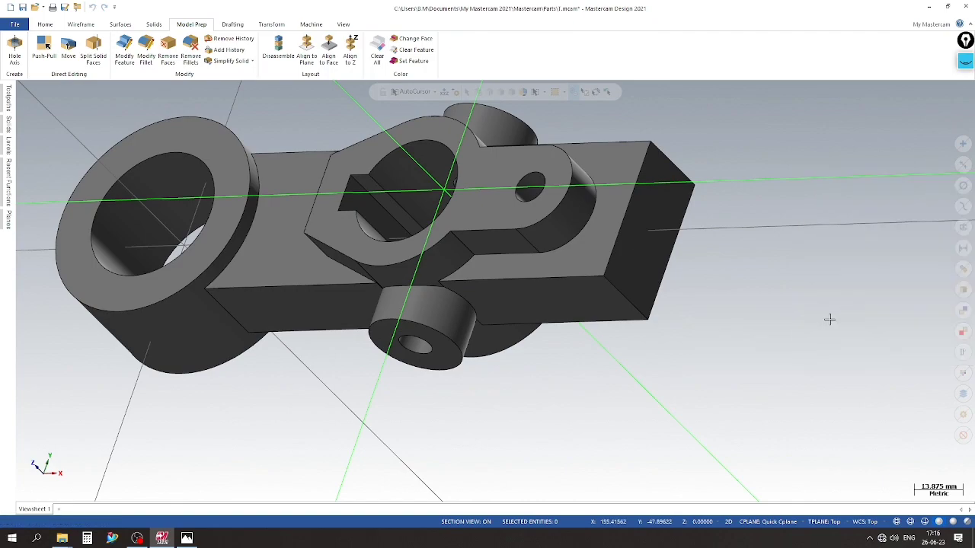
left_click(636, 251)
right_click(722, 182)
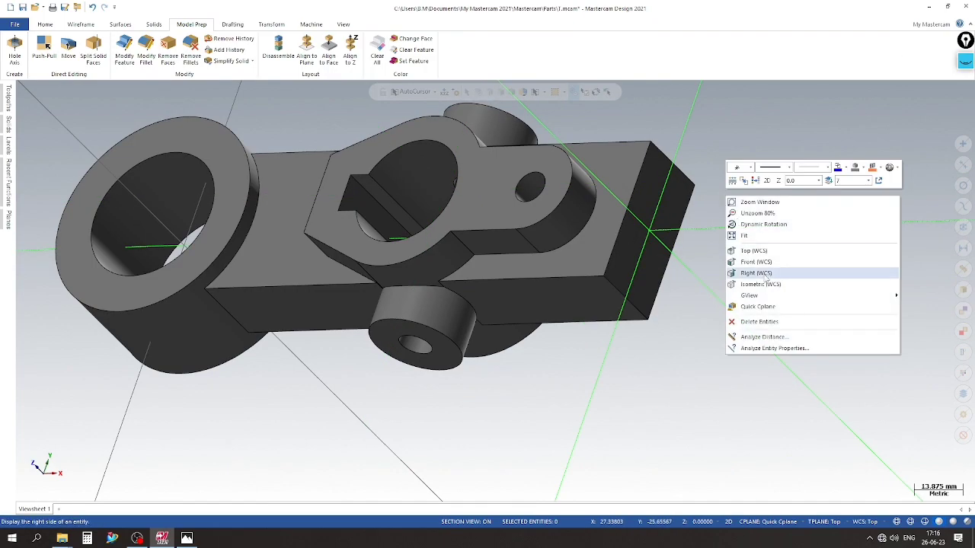
left_click(764, 274)
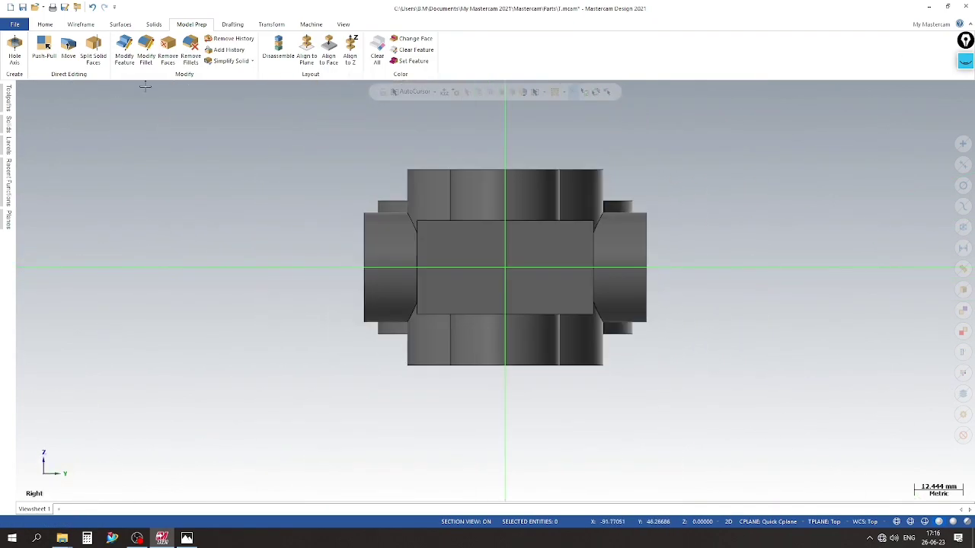
Step: Draw two concentric circles at the origin, 44 and 22 diameter
left_click(92, 23)
left_click(172, 47)
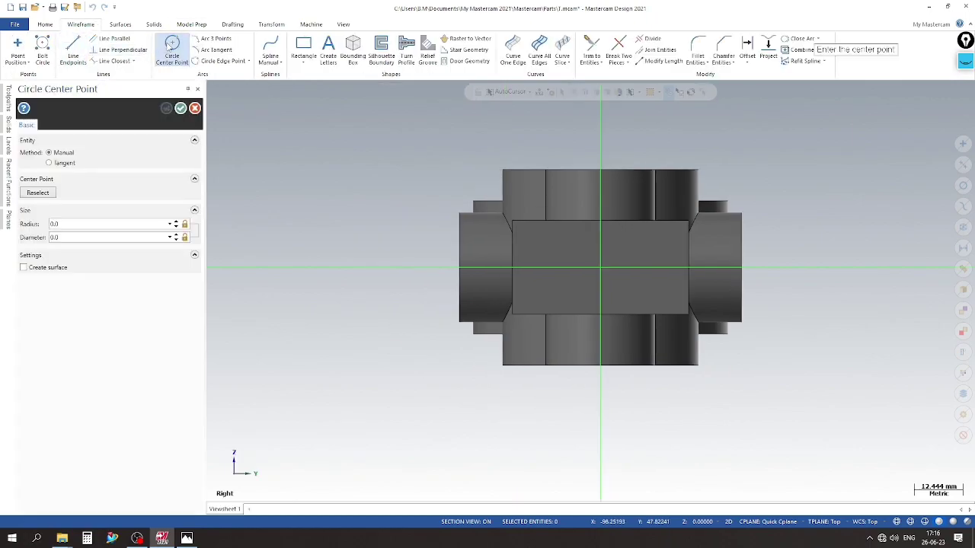
left_click(601, 268)
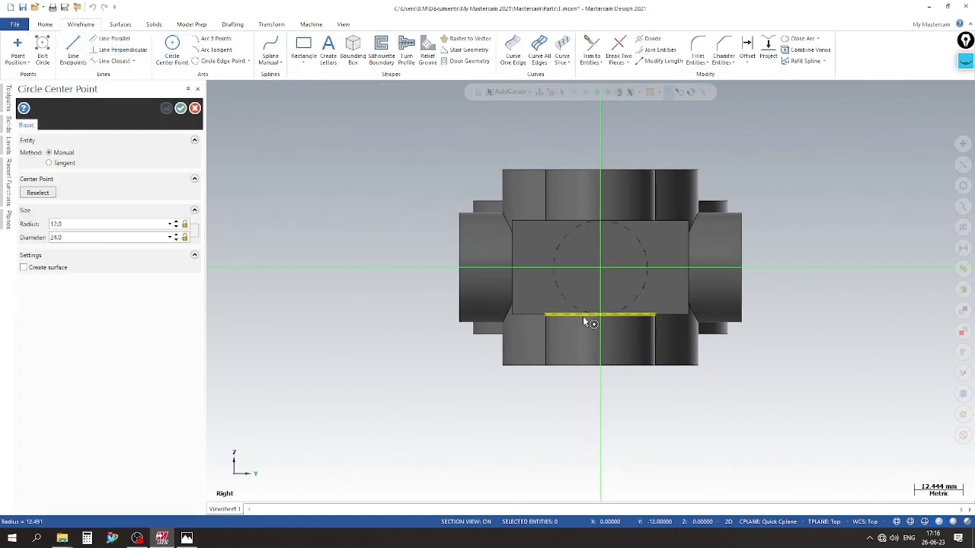
left_click(589, 326)
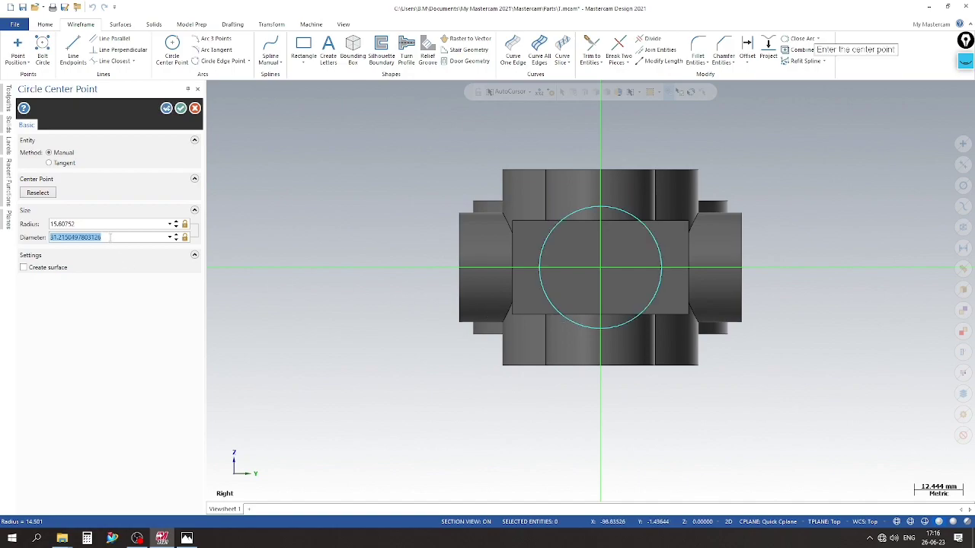
key("Return")
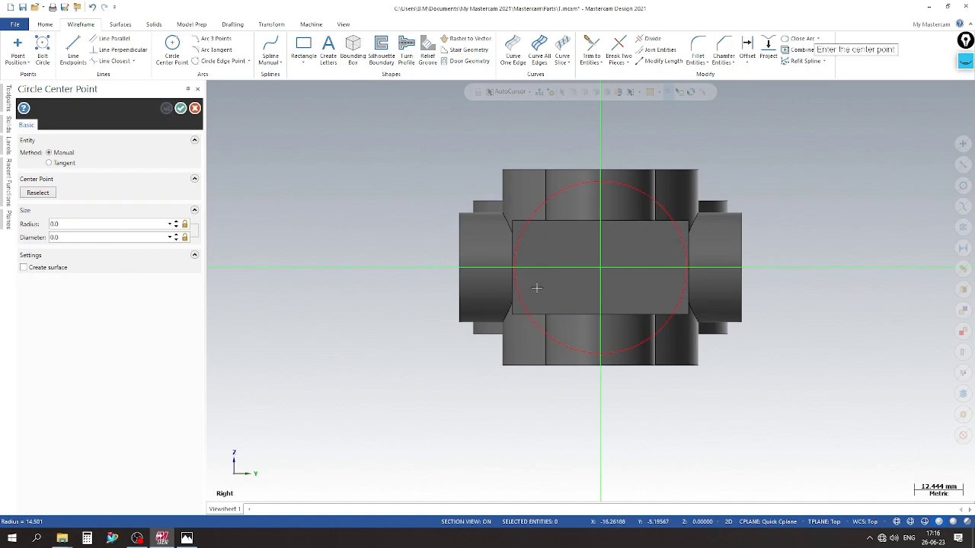
left_click(601, 268)
left_click(571, 302)
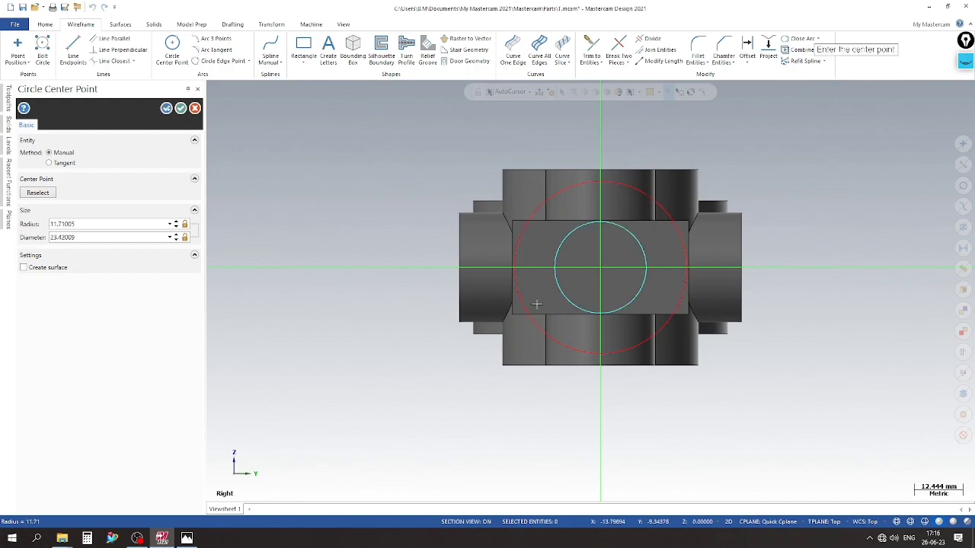
double_click(87, 237)
type("22")
key("Return")
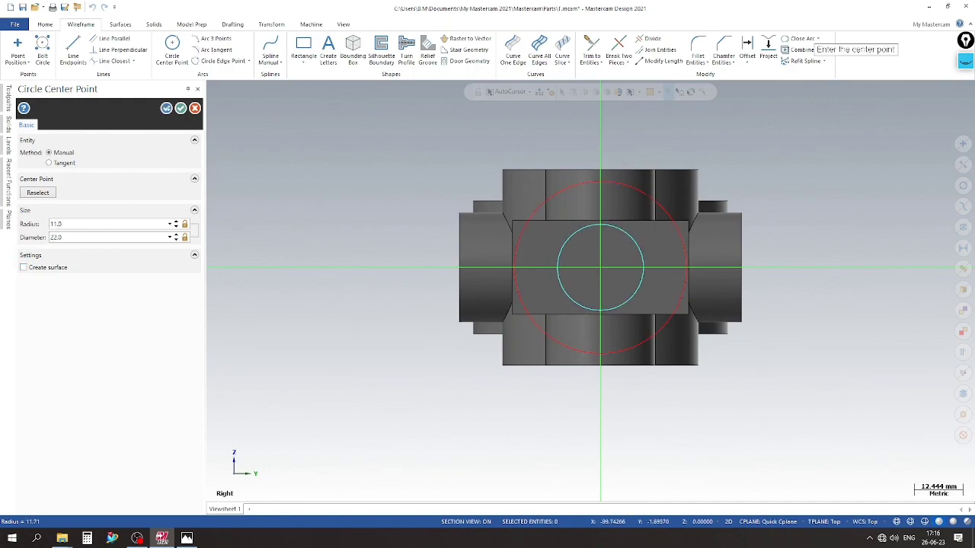
Step: Orbit the part and compare the arm end against the exercise 368 drawing
middle_click_drag(295, 182, 481, 226)
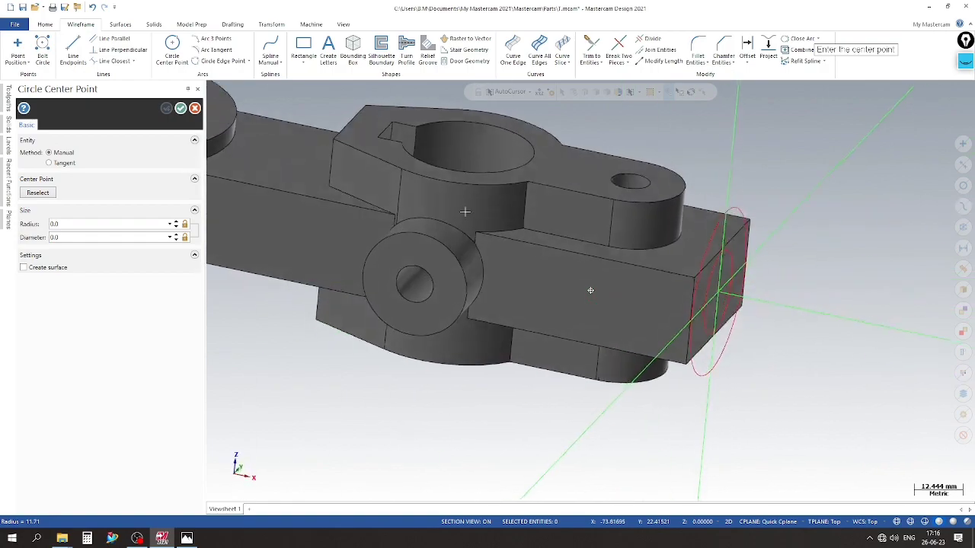
scroll(482, 226, "down", 3)
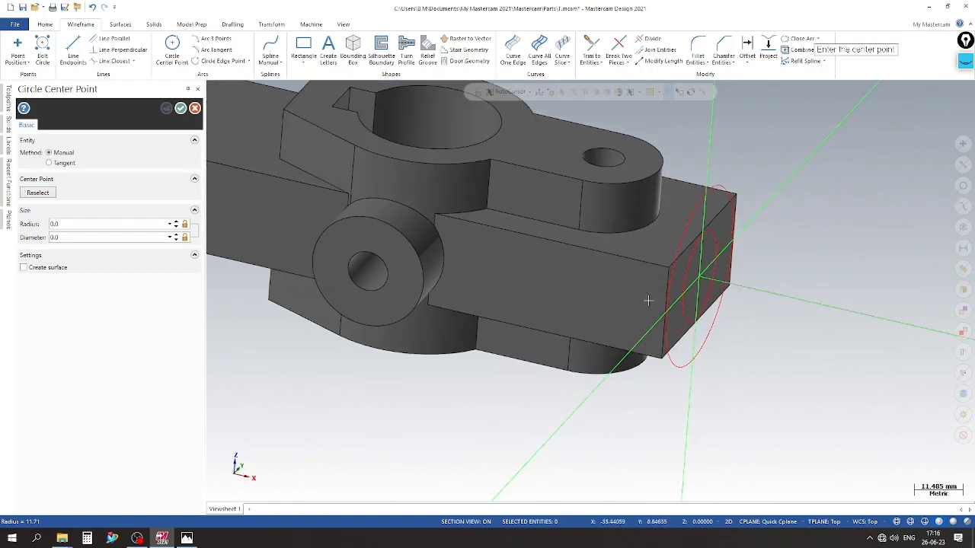
middle_click_drag(713, 319, 631, 313)
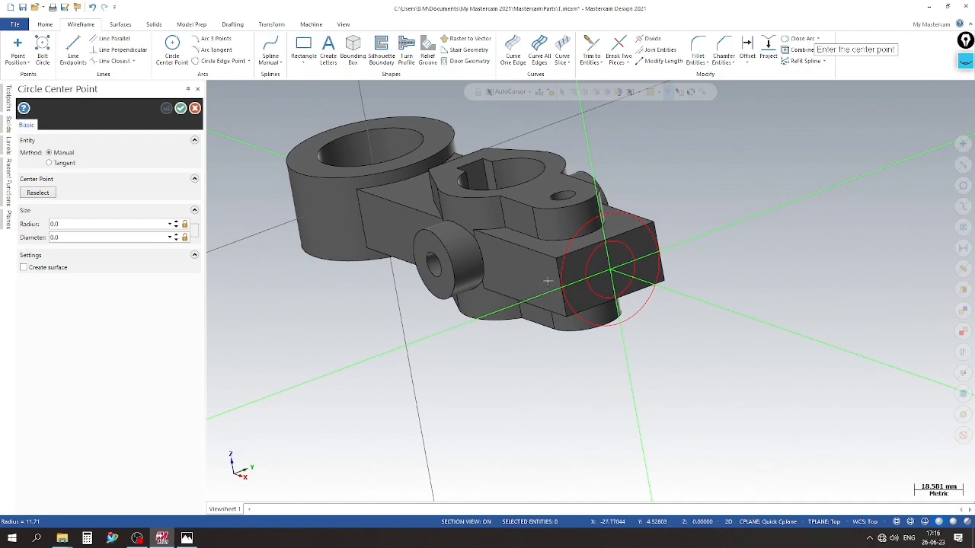
mouse_move(550, 279)
middle_mouse_down()
mouse_move(734, 217)
mouse_move(746, 300)
mouse_move(747, 284)
mouse_move(642, 317)
mouse_move(708, 294)
mouse_move(569, 319)
middle_mouse_up()
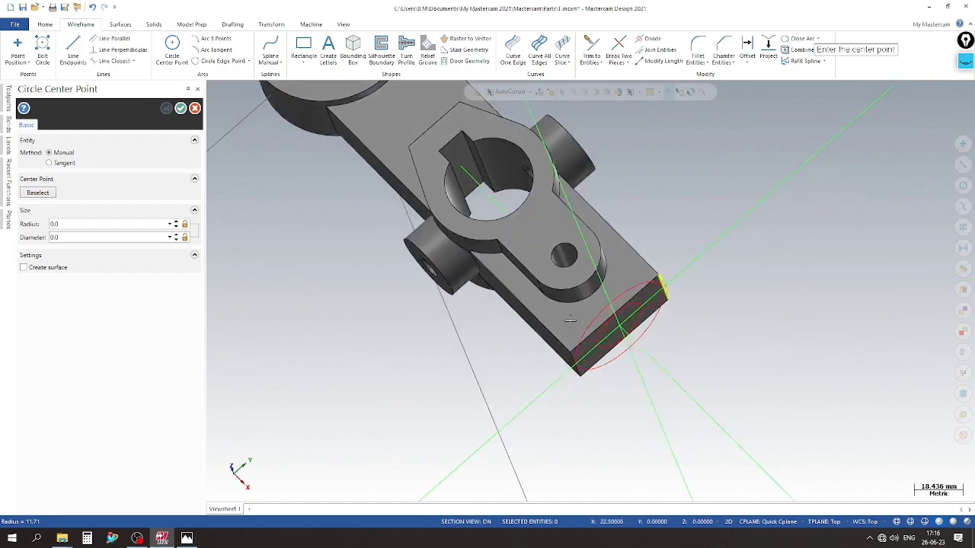
left_click(190, 539)
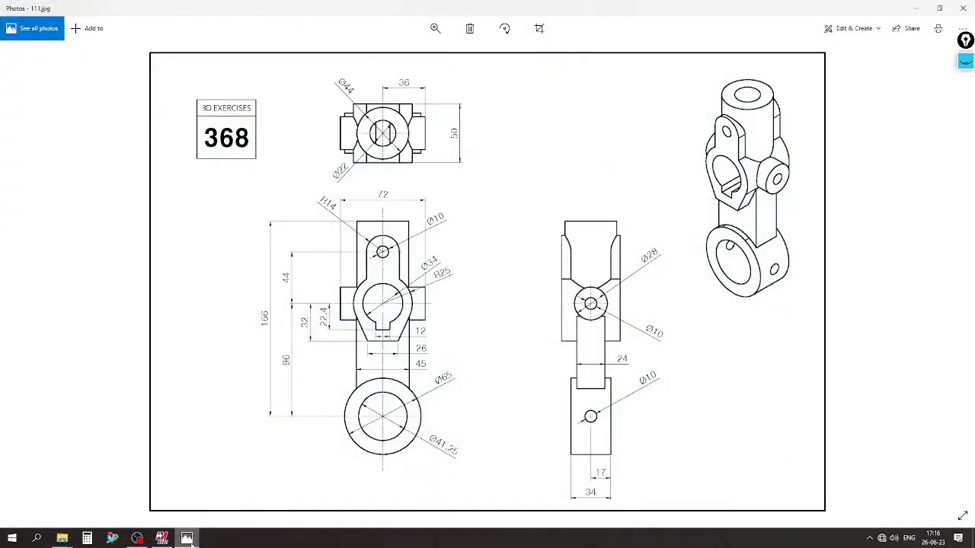
left_click(191, 539)
mouse_move(488, 265)
middle_mouse_down()
mouse_move(472, 274)
mouse_move(502, 333)
mouse_move(467, 93)
mouse_move(564, 229)
mouse_move(537, 302)
mouse_move(502, 305)
middle_mouse_up()
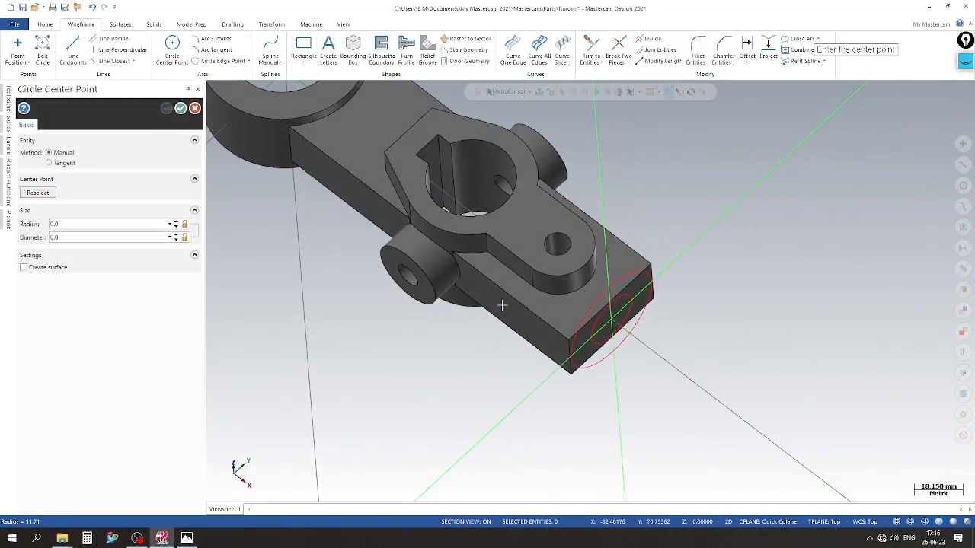
Step: Finish the circles and chain the outer end circle into a Create body extrusion
left_click(180, 109)
scroll(653, 383, "up", 1)
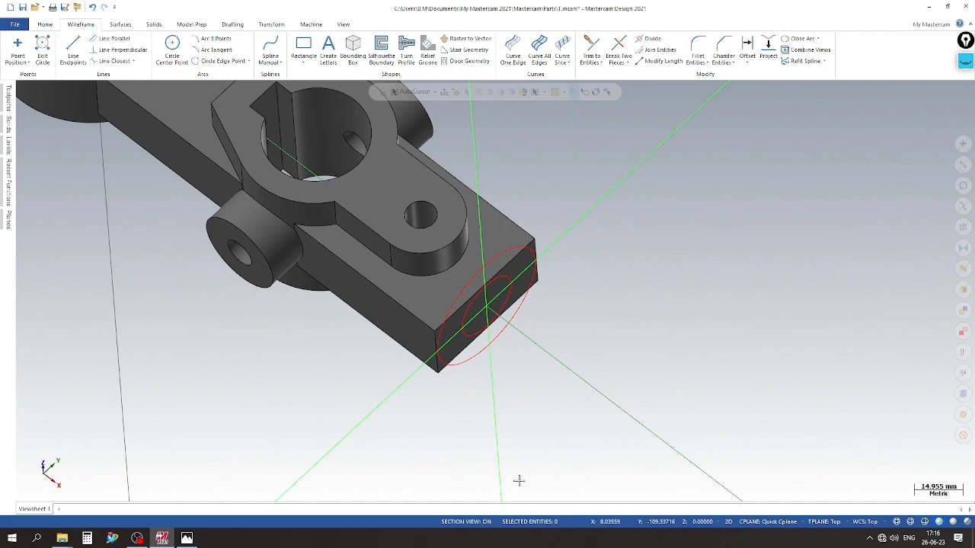
left_click(153, 25)
left_click(97, 49)
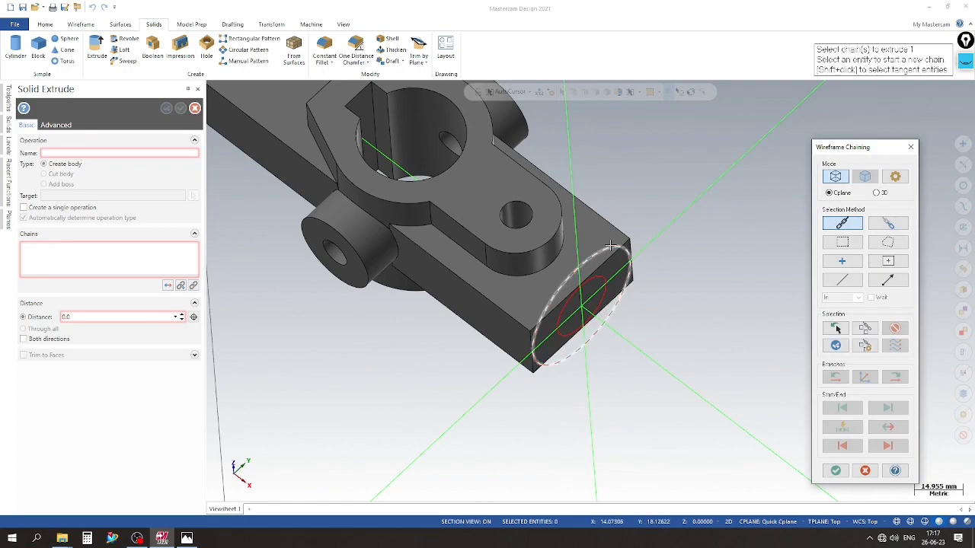
left_click(610, 246)
left_click(835, 471)
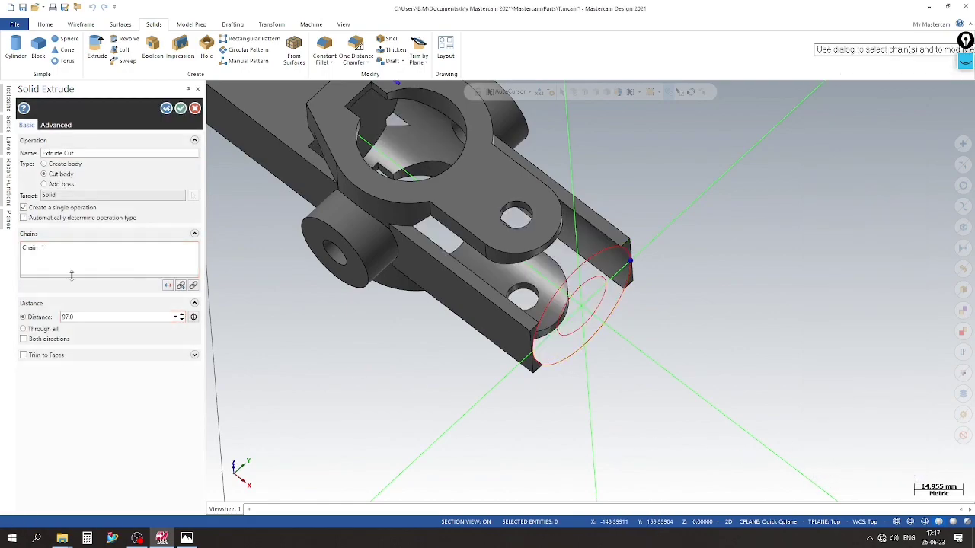
left_click(58, 171)
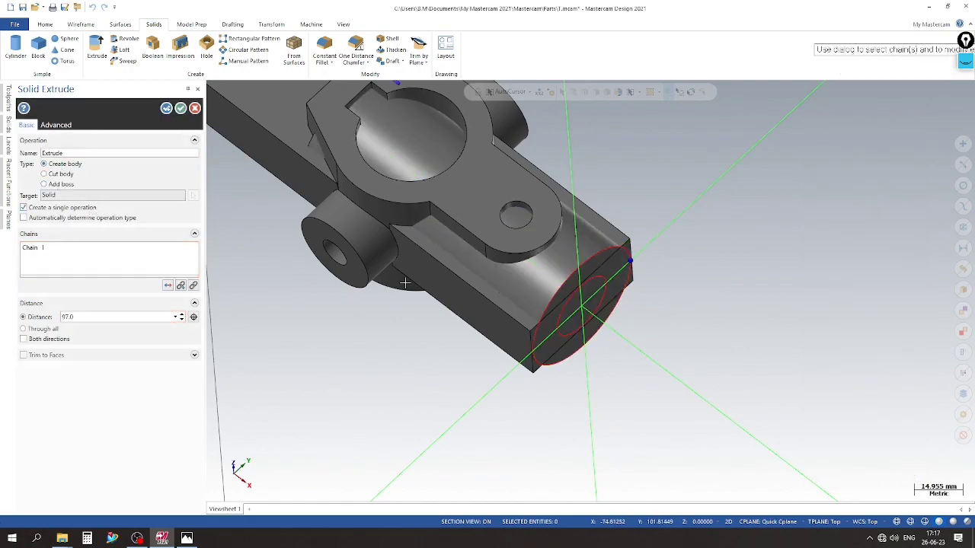
Step: Try extrusion lengths of 53 then 52, inspect the preview, and discard the extrusion
mouse_move(404, 283)
middle_mouse_down()
mouse_move(726, 383)
mouse_move(370, 251)
middle_mouse_up()
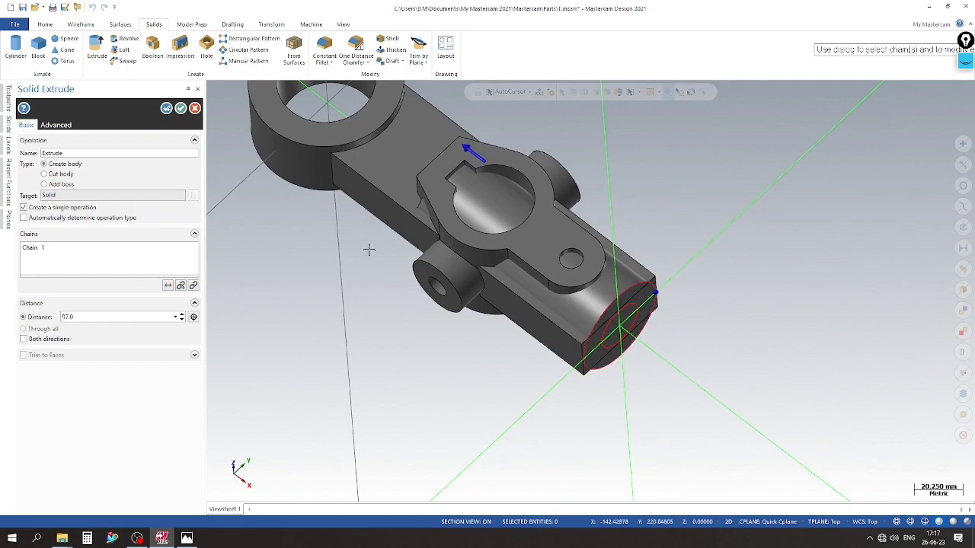
left_click(474, 152)
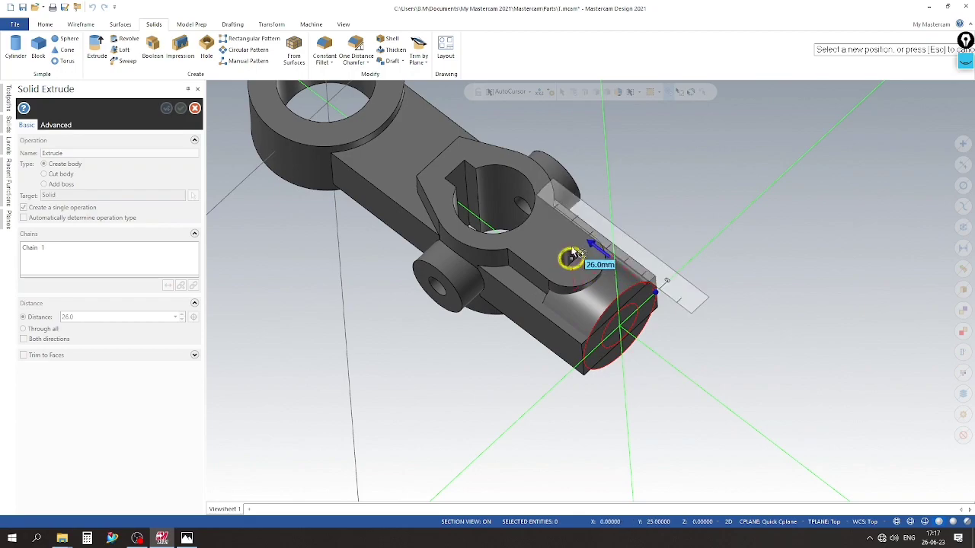
left_click(529, 227)
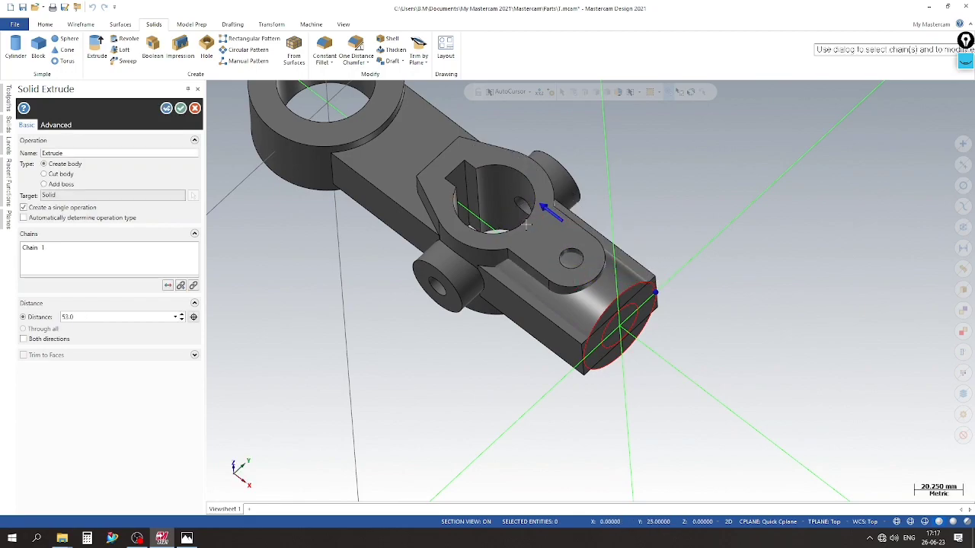
mouse_move(525, 223)
middle_mouse_down()
mouse_move(653, 200)
mouse_move(740, 254)
mouse_move(460, 230)
middle_mouse_up()
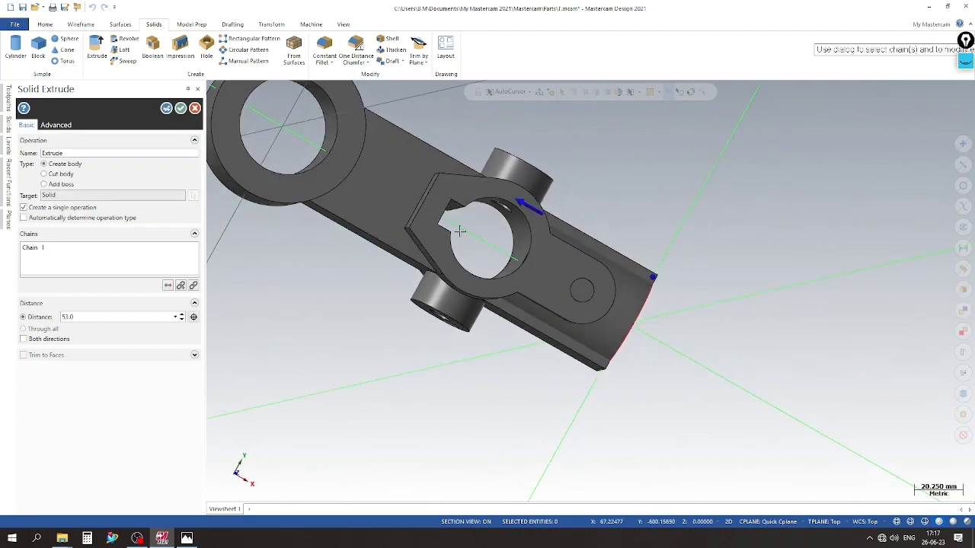
left_click(181, 320)
scroll(474, 229, "up", 2)
scroll(714, 292, "down", 1)
mouse_move(739, 449)
middle_mouse_down()
mouse_move(723, 255)
mouse_move(578, 381)
middle_mouse_up()
scroll(687, 338, "up", 1)
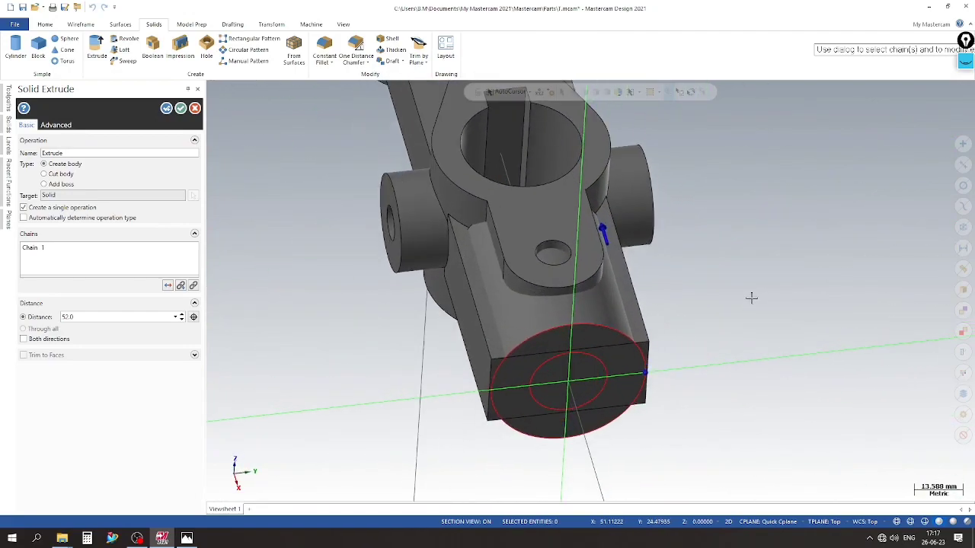
mouse_move(689, 298)
middle_mouse_down()
mouse_move(809, 264)
mouse_move(805, 326)
mouse_move(753, 360)
mouse_move(693, 343)
mouse_move(759, 324)
mouse_move(772, 301)
mouse_move(775, 331)
mouse_move(744, 330)
mouse_move(720, 272)
mouse_move(693, 265)
mouse_move(670, 190)
mouse_move(700, 322)
mouse_move(720, 315)
mouse_move(654, 332)
mouse_move(701, 321)
middle_mouse_up()
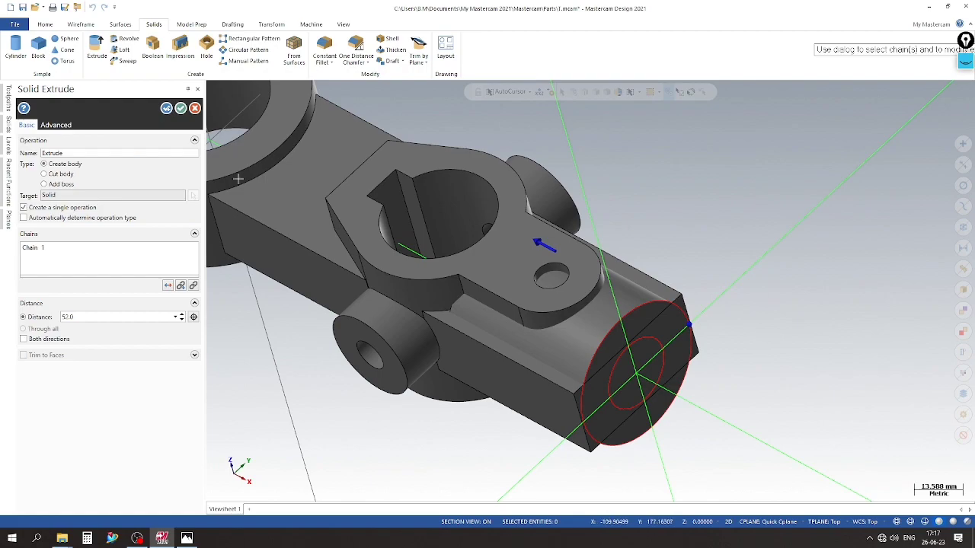
left_click(195, 109)
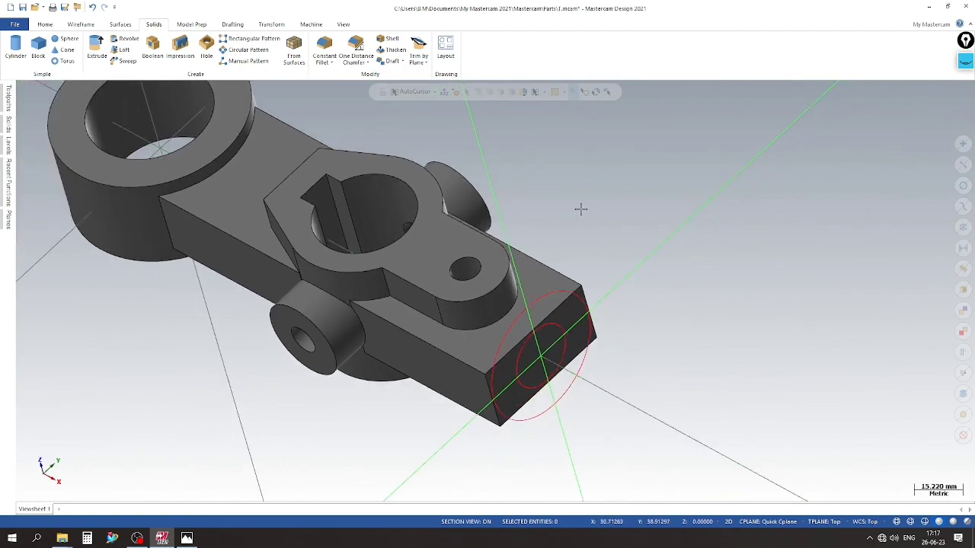
Step: Set the construction plane on the arm's end face and view the part from Top
scroll(580, 208, "down", 1)
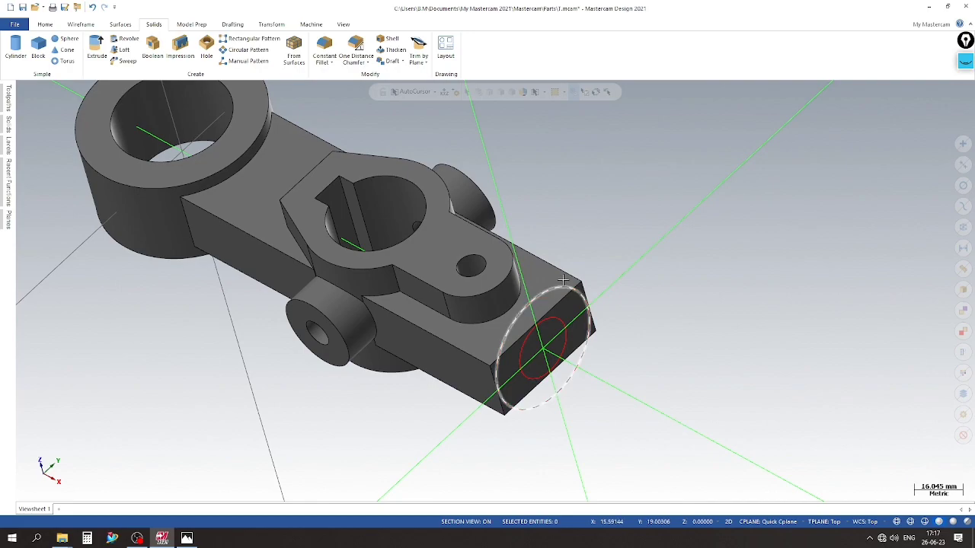
mouse_move(580, 208)
middle_mouse_down()
mouse_move(616, 303)
mouse_move(633, 297)
middle_mouse_up()
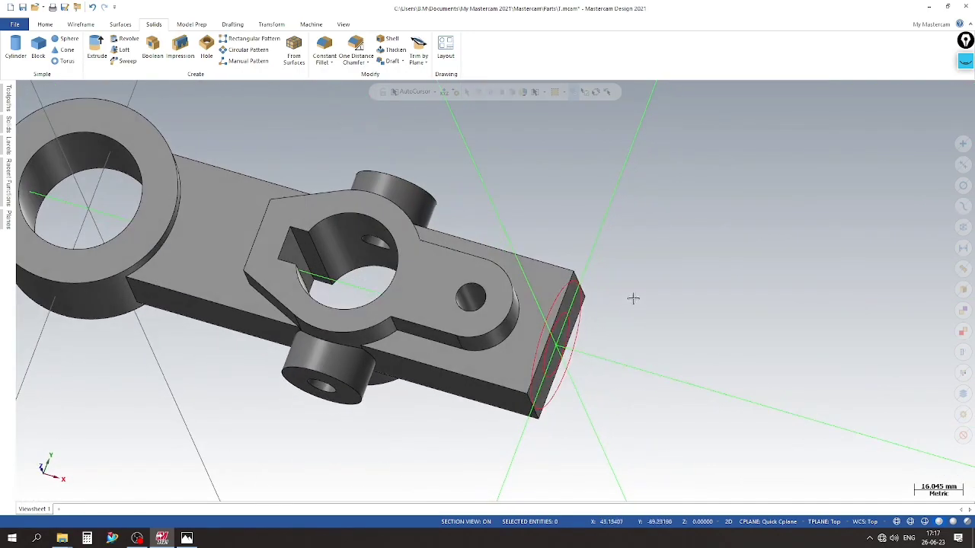
right_click(554, 177)
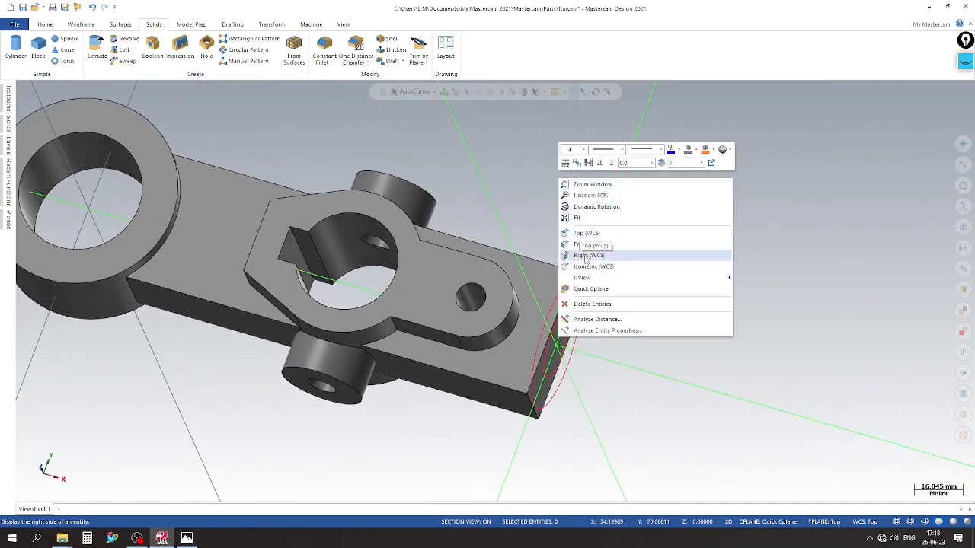
left_click(588, 288)
left_click(564, 332)
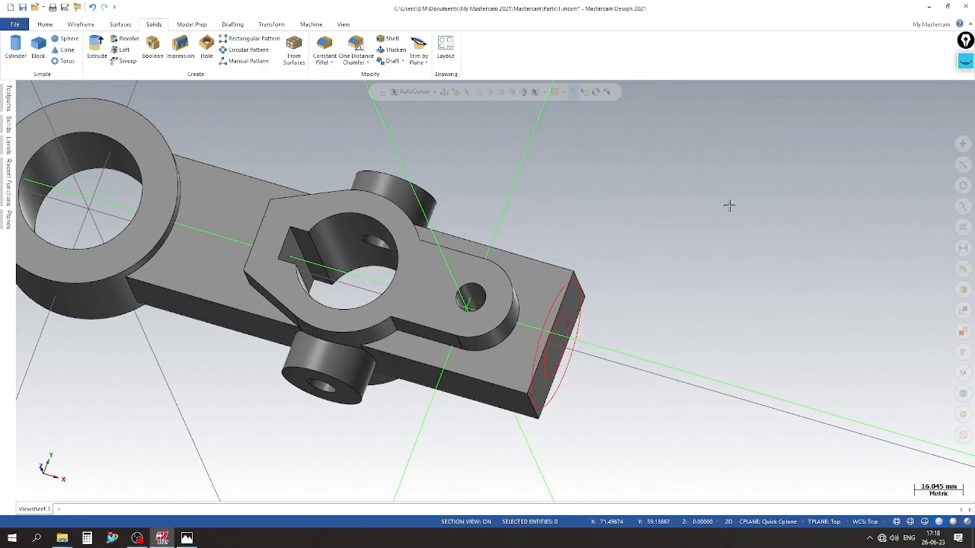
right_click(636, 189)
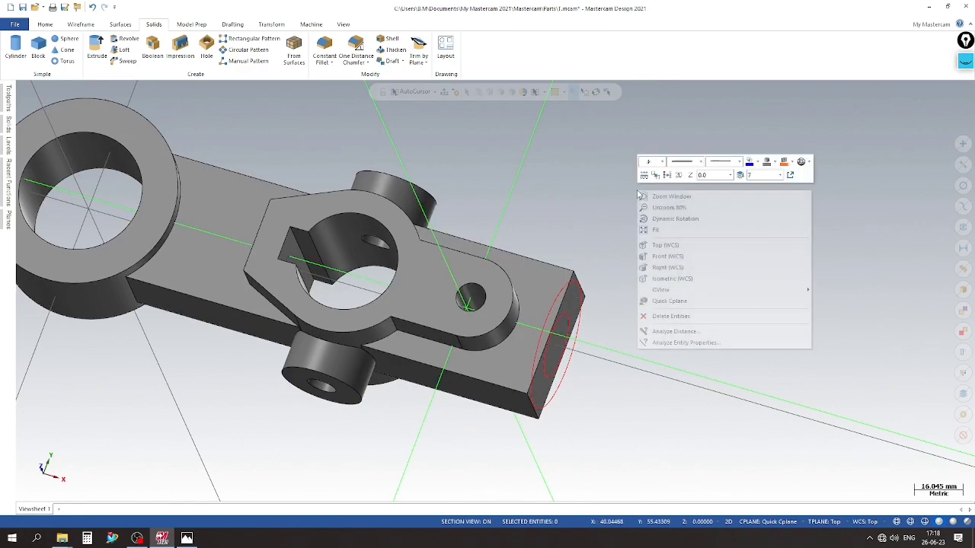
left_click(641, 249)
scroll(655, 246, "up", 1)
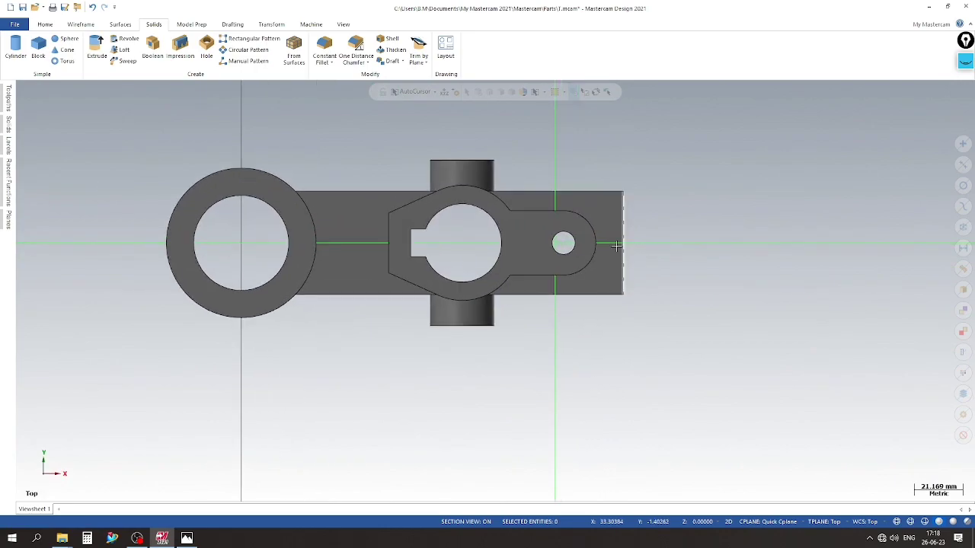
Step: Hide level 7 in the Levels list and return to the Home tab
left_click(8, 147)
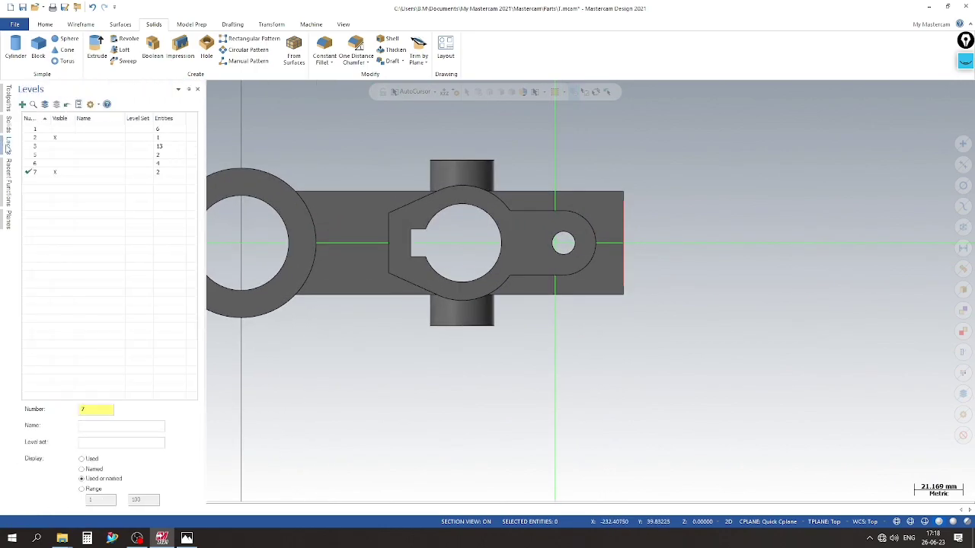
left_click(55, 172)
scroll(653, 231, "up", 2)
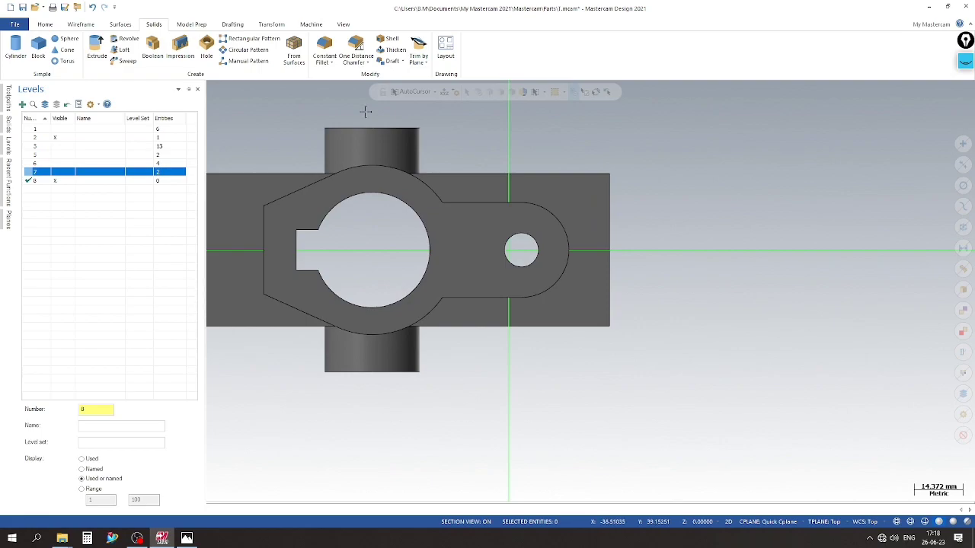
left_click(44, 26)
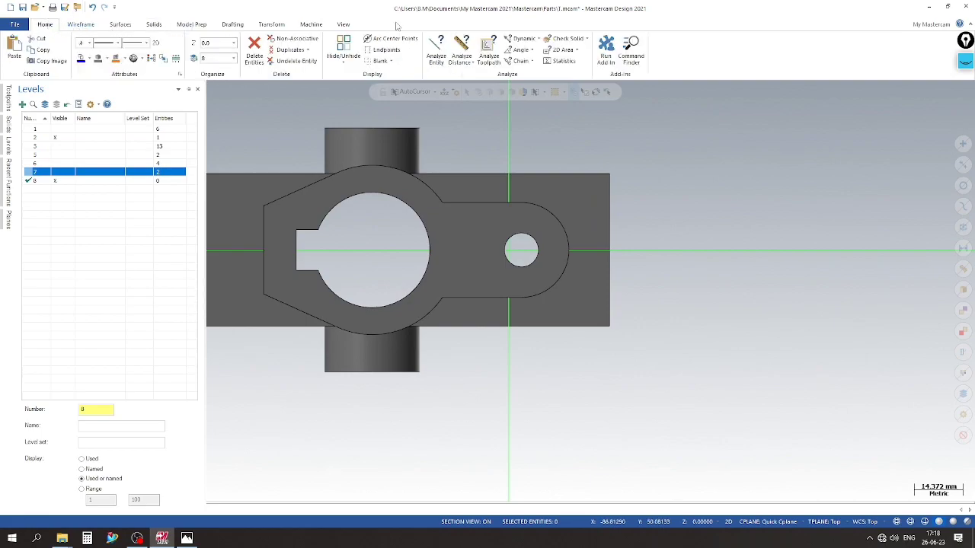
Step: Create edge curves along the lug's curved edge and the end block's top edge
left_click(77, 26)
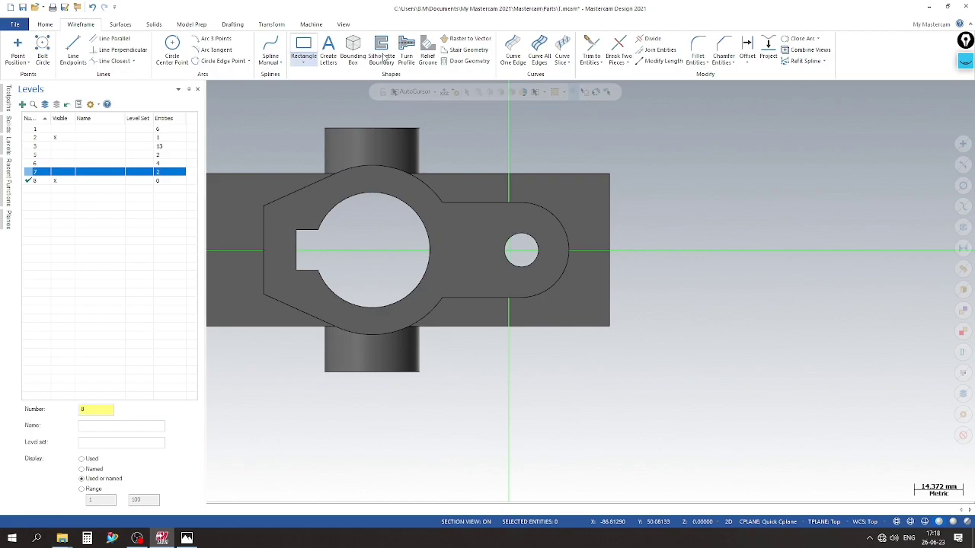
left_click(513, 49)
mouse_move(605, 211)
middle_mouse_down()
mouse_move(787, 279)
mouse_move(547, 301)
middle_mouse_up()
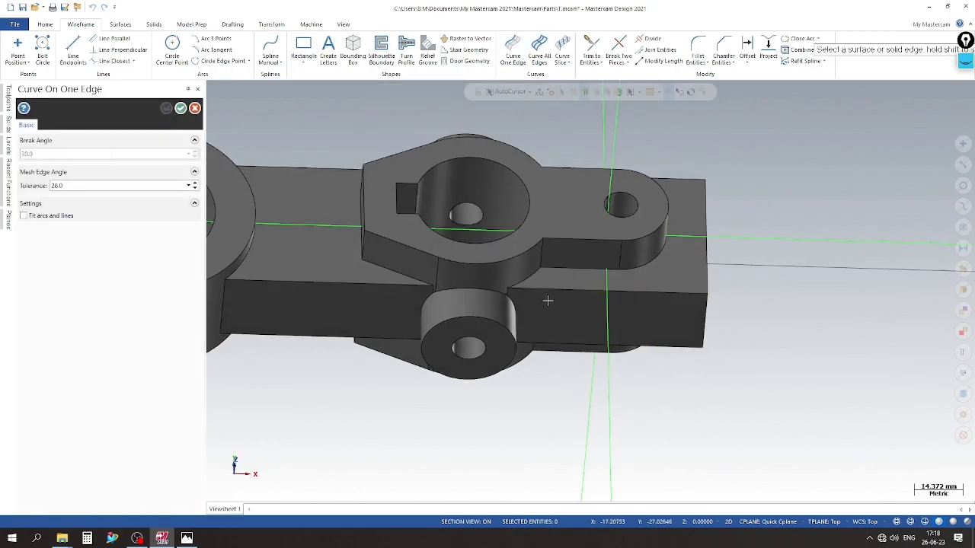
left_click(532, 288)
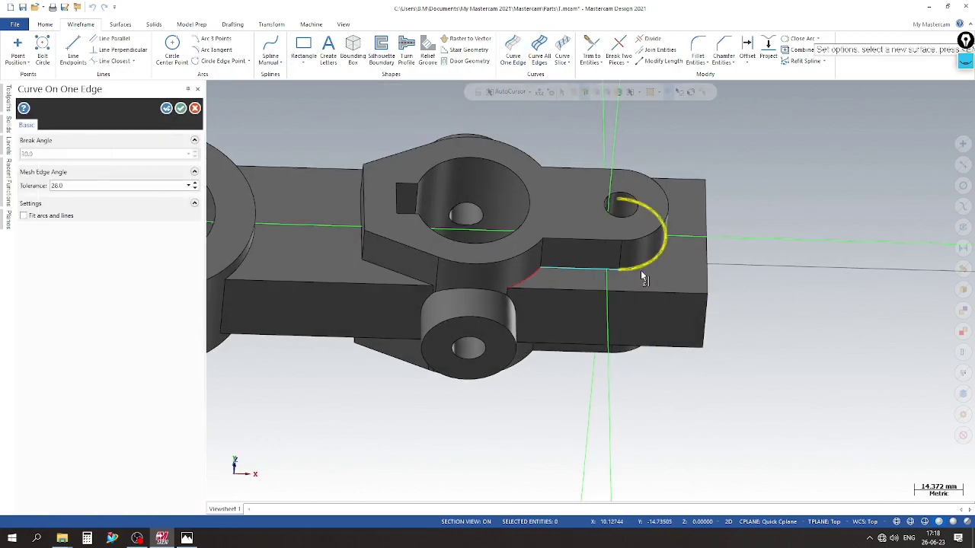
mouse_move(643, 279)
middle_mouse_down()
mouse_move(761, 342)
mouse_move(615, 232)
middle_mouse_up()
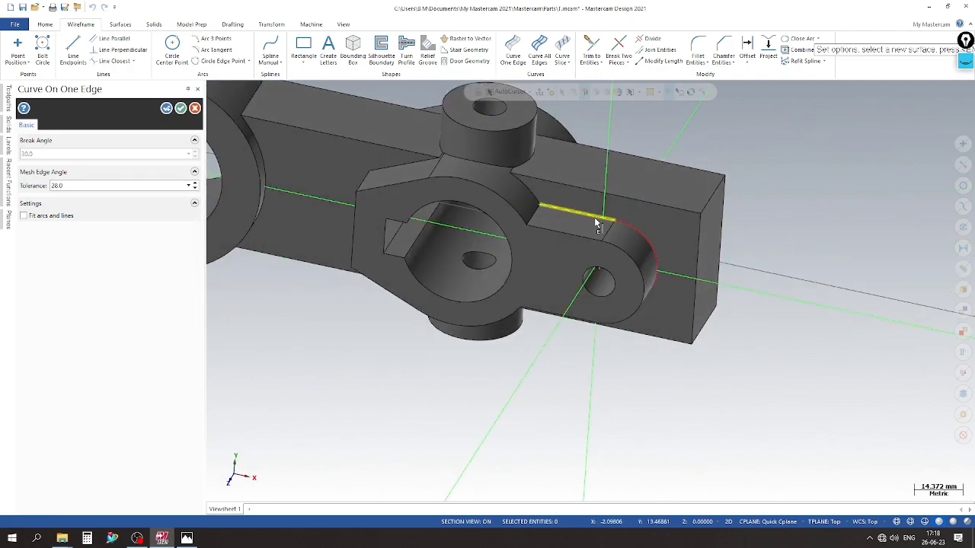
left_click(573, 184)
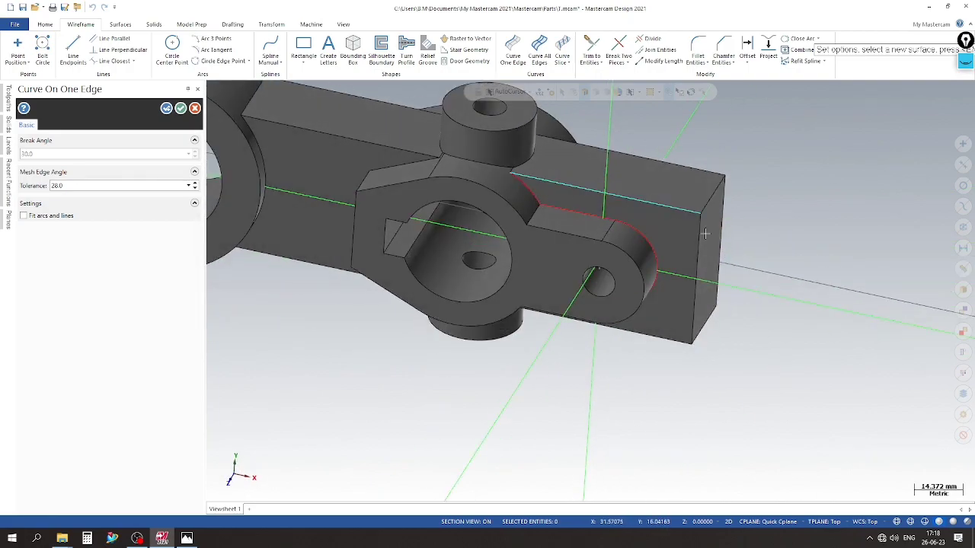
middle_click_drag(702, 242, 775, 305)
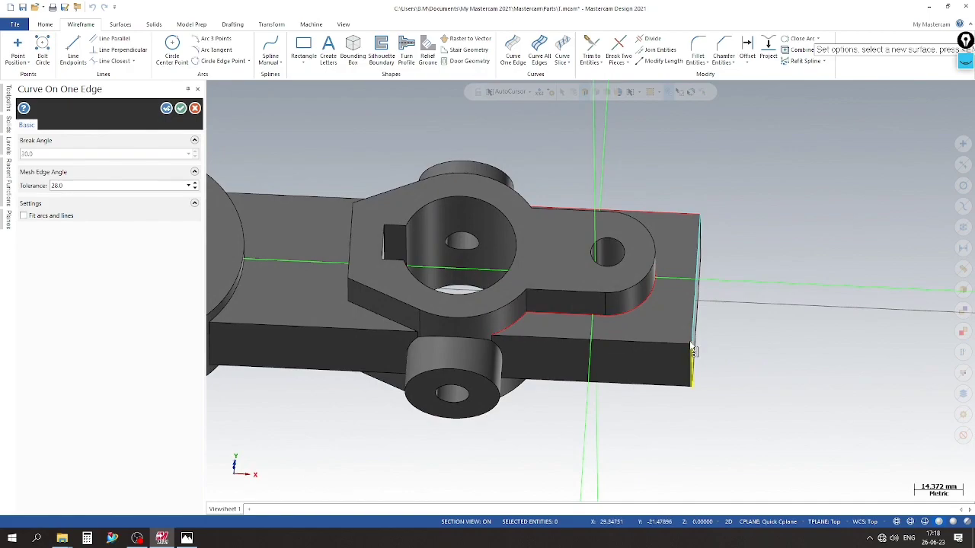
left_click(180, 108)
middle_click_drag(649, 229, 667, 296)
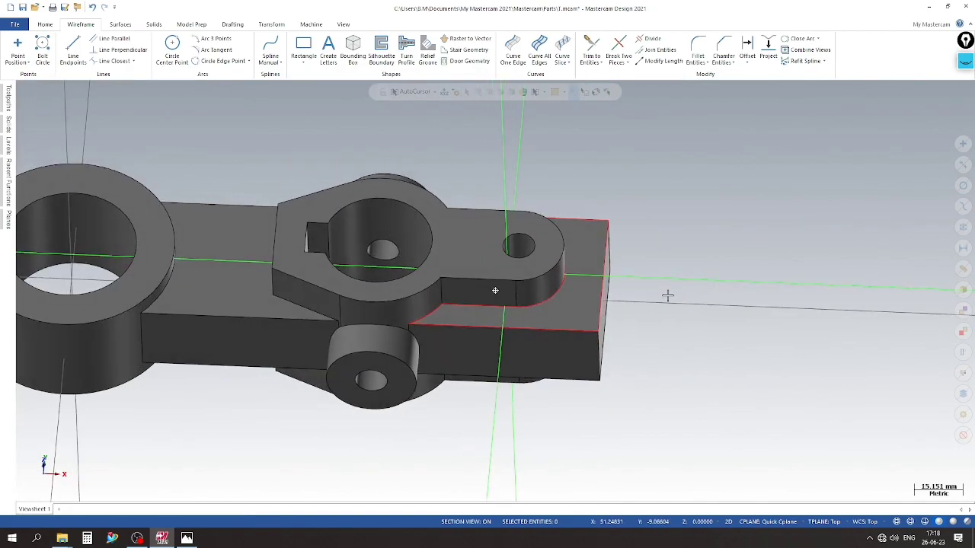
Step: Extrude-cut the traced end-block outline 50 mm deep, set in Front view
left_click(154, 24)
left_click(97, 50)
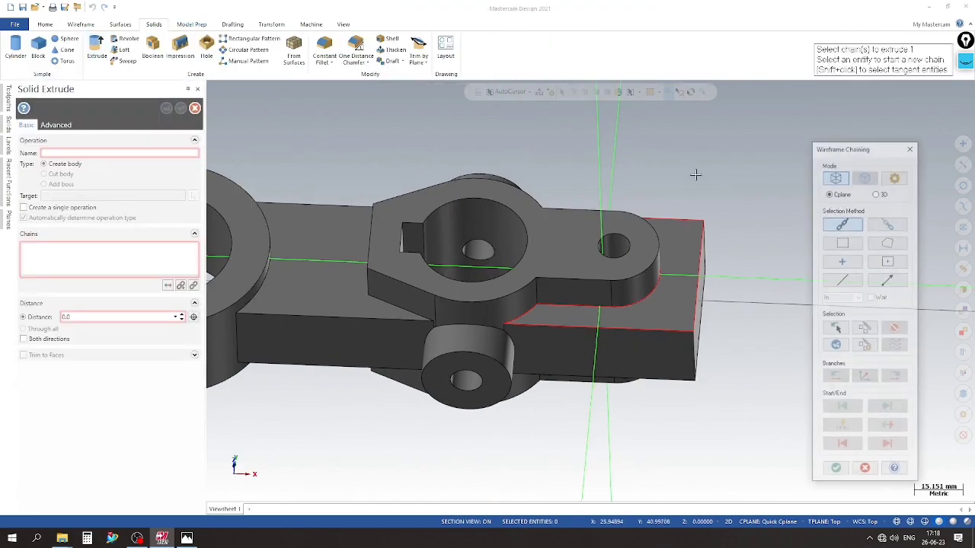
left_click(679, 218)
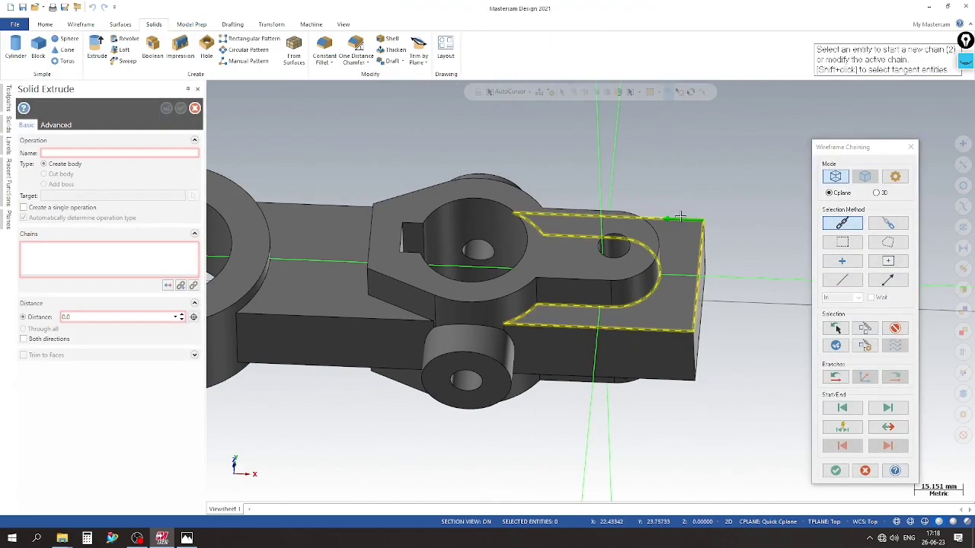
left_click(834, 472)
mouse_move(760, 437)
middle_mouse_down()
mouse_move(738, 233)
mouse_move(705, 379)
middle_mouse_up()
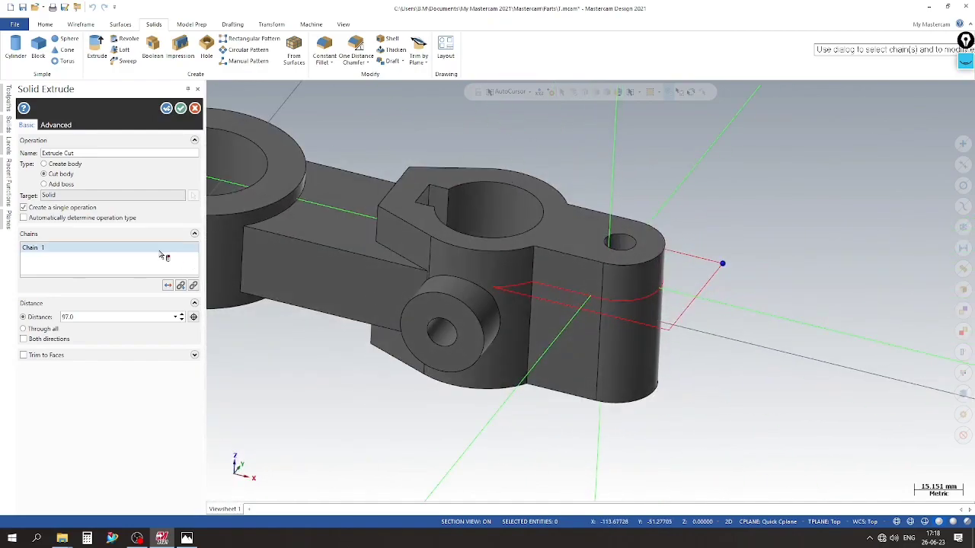
right_click(659, 190)
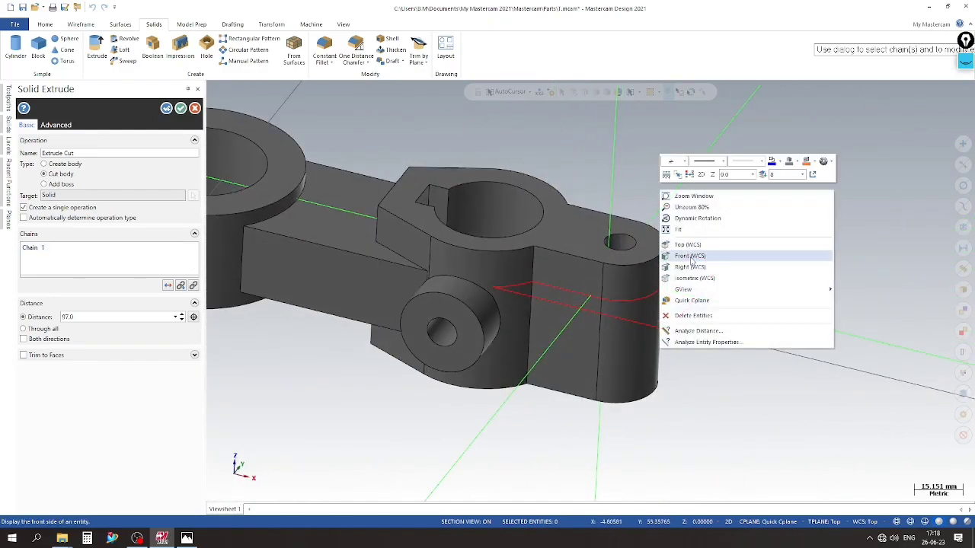
left_click(685, 252)
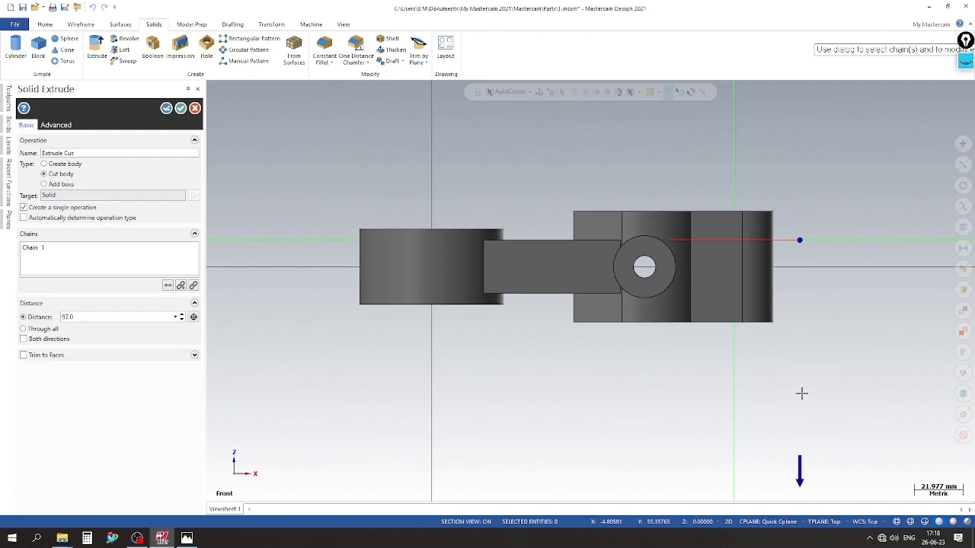
left_click(799, 468)
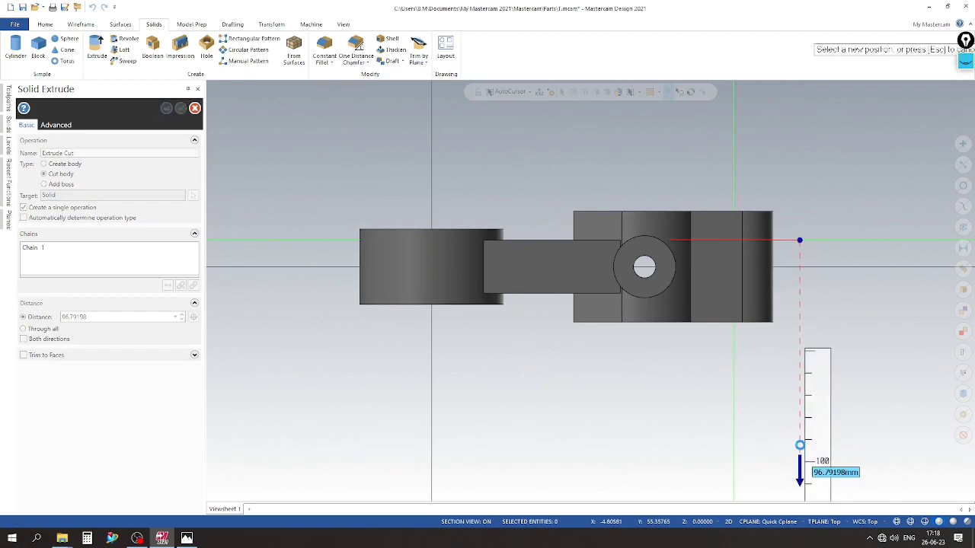
left_click(804, 358)
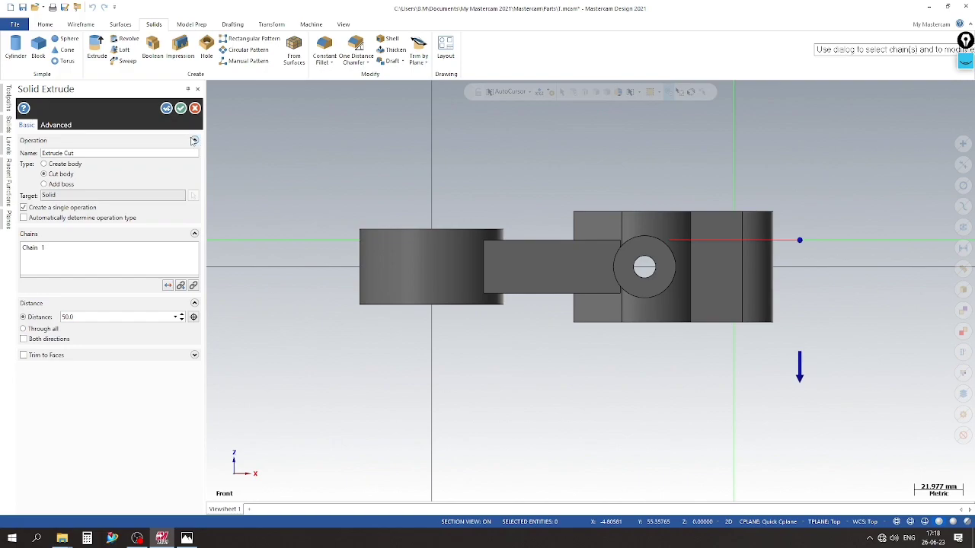
left_click(181, 109)
middle_click_drag(725, 190, 652, 218)
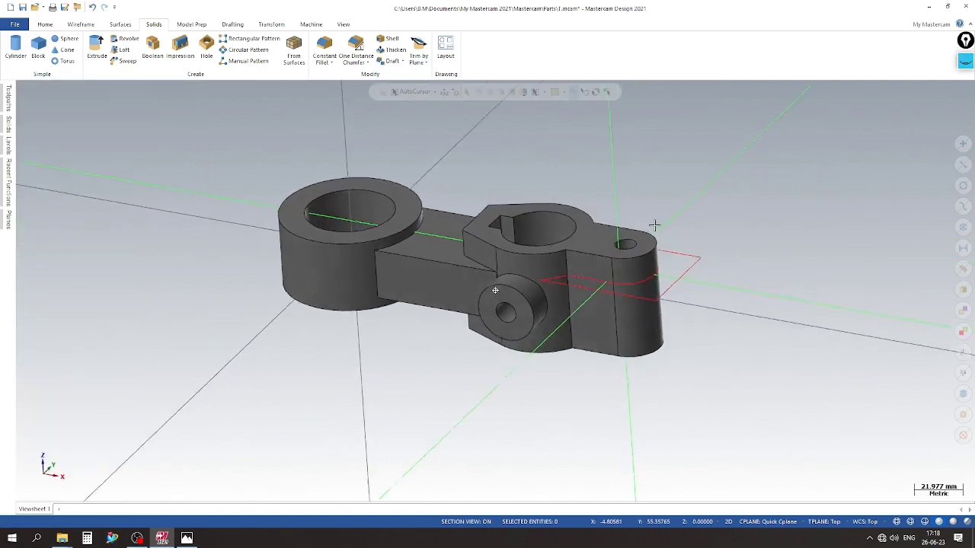
Step: Make level 2 active and show level 7's end-face circles again
left_click(9, 149)
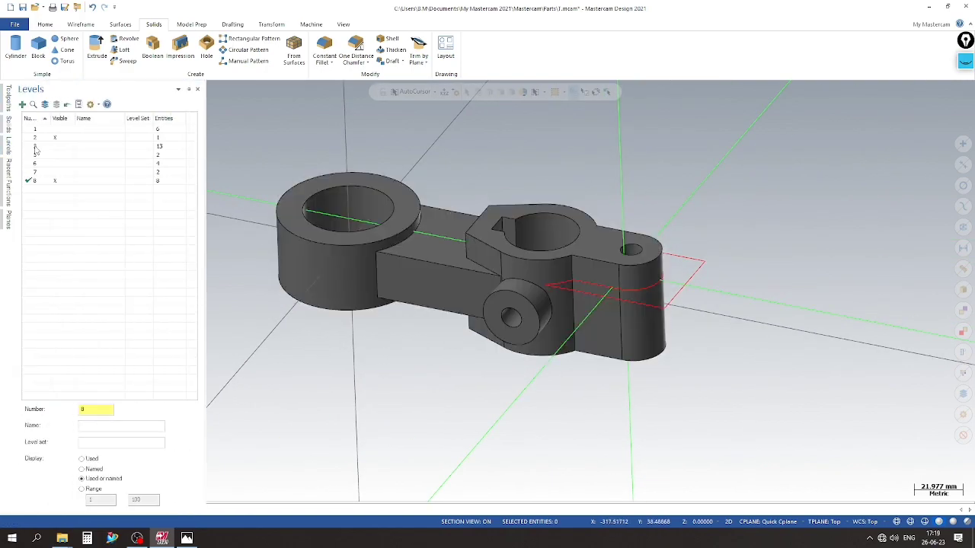
left_click(34, 139)
left_click(54, 173)
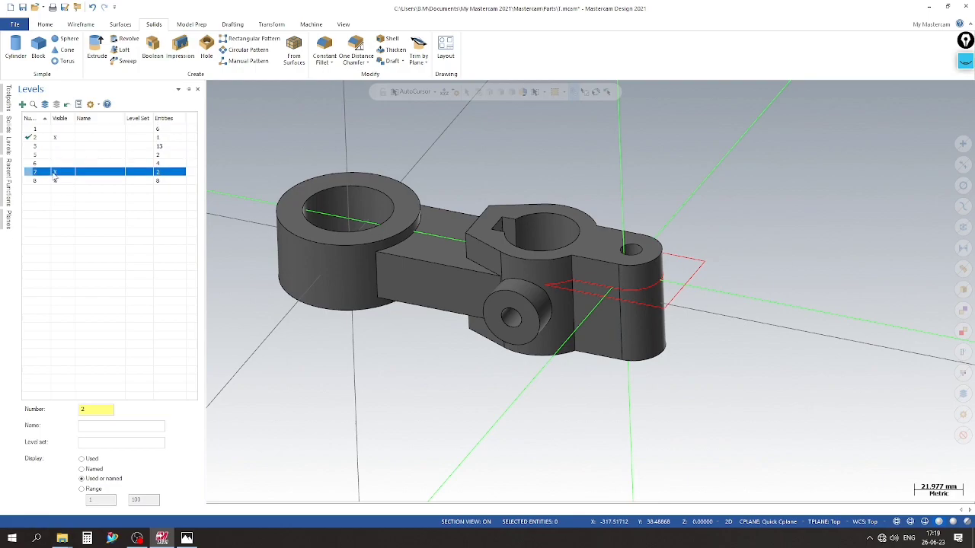
scroll(770, 342, "up", 3)
scroll(687, 285, "down", 3)
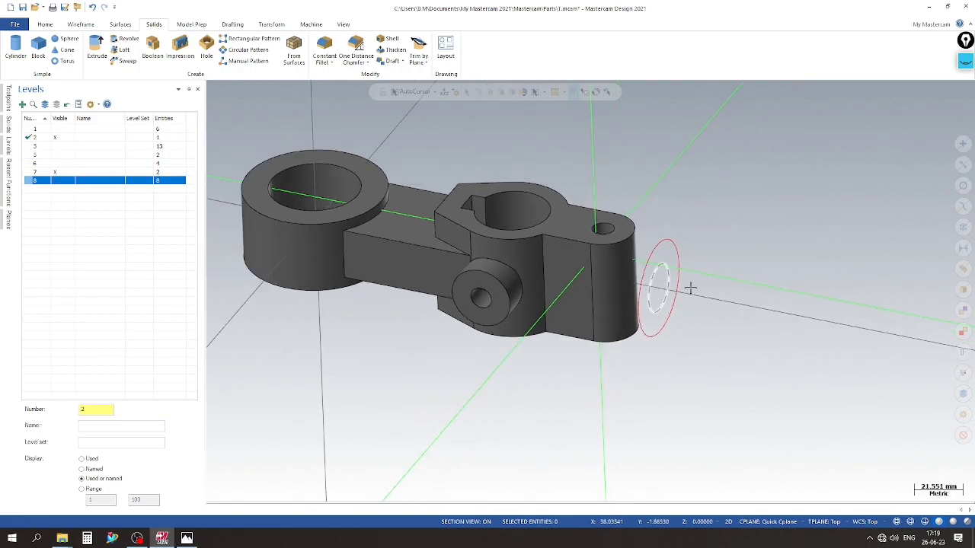
mouse_move(688, 285)
middle_mouse_down()
mouse_move(738, 305)
mouse_move(670, 185)
mouse_move(688, 213)
middle_mouse_up()
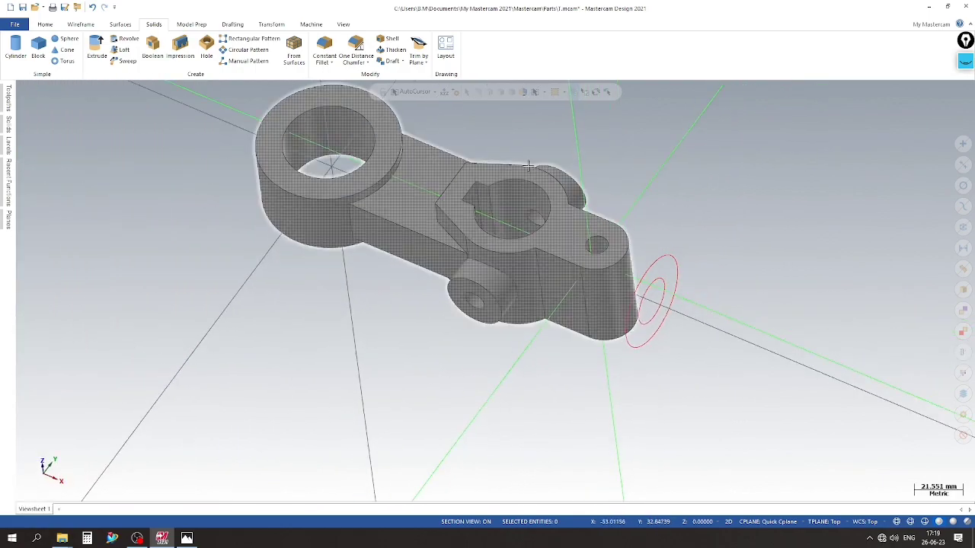
left_click(97, 47)
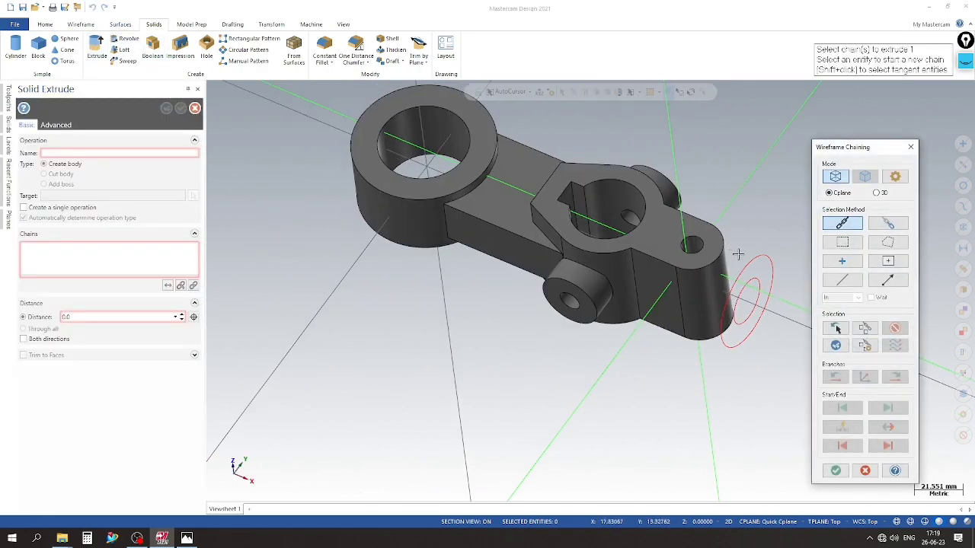
Step: Extrude the outer circle as an added cylinder boss, lengthened to about 54 mm
left_click(833, 471)
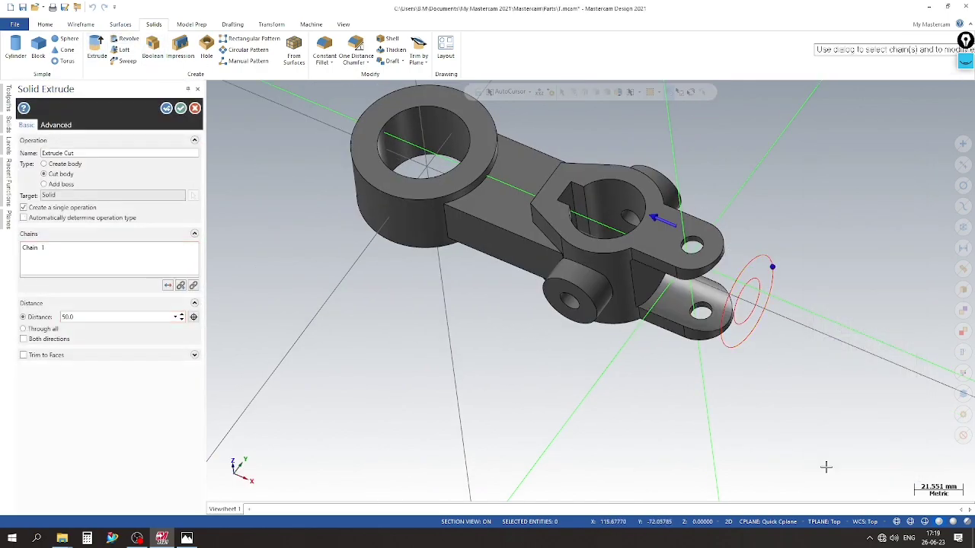
left_click(65, 185)
scroll(696, 296, "up", 1)
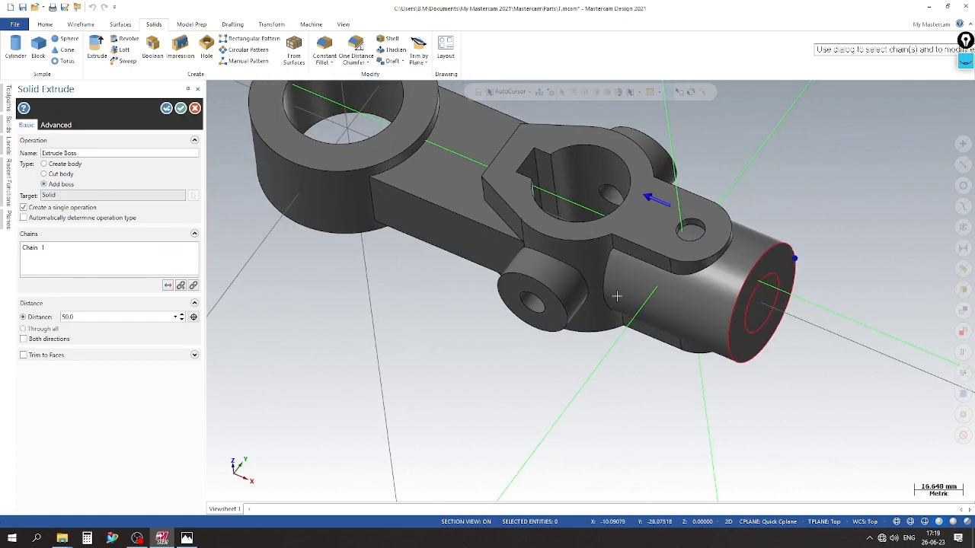
left_click(181, 316)
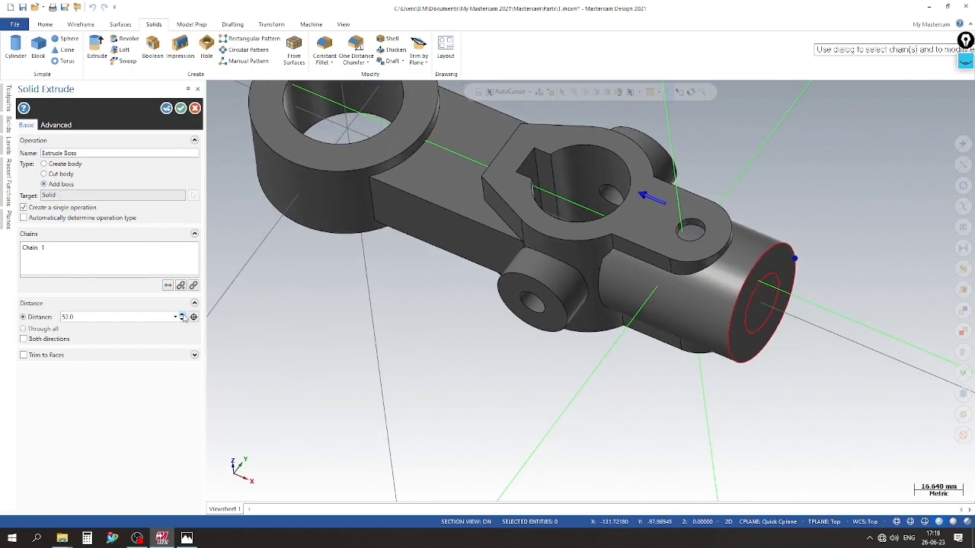
mouse_move(577, 310)
middle_mouse_down()
mouse_move(655, 374)
mouse_move(619, 327)
middle_mouse_up()
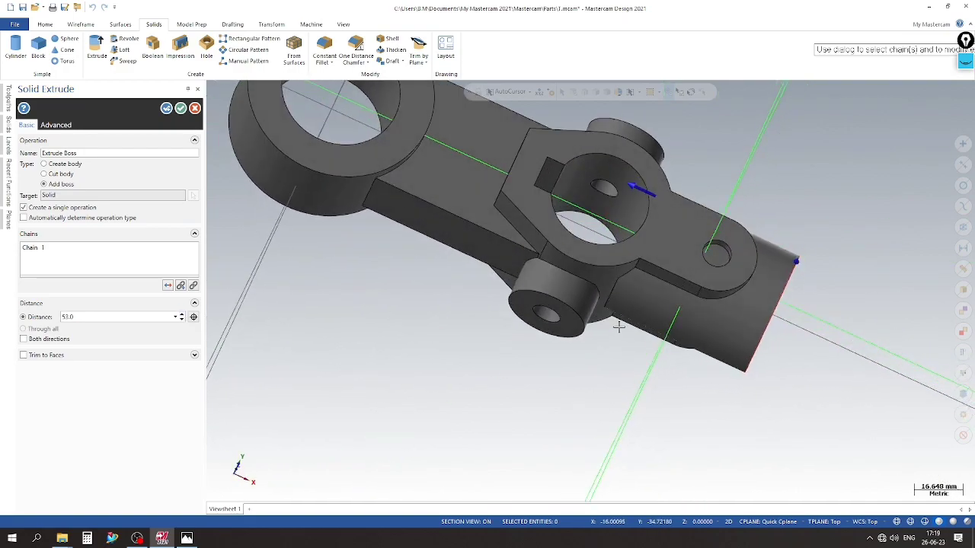
left_click(181, 314)
mouse_move(337, 345)
middle_mouse_down()
mouse_move(474, 388)
mouse_move(433, 379)
mouse_move(409, 296)
mouse_move(431, 189)
mouse_move(275, 263)
middle_mouse_up()
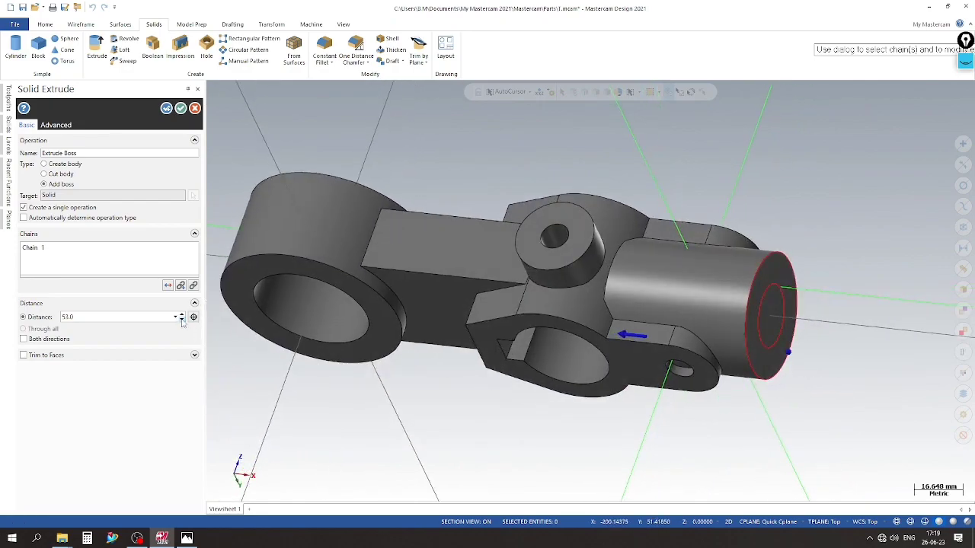
mouse_move(577, 348)
middle_mouse_down()
mouse_move(655, 282)
mouse_move(583, 215)
mouse_move(424, 283)
mouse_move(478, 312)
mouse_move(609, 257)
mouse_move(671, 304)
mouse_move(632, 257)
mouse_move(614, 266)
mouse_move(582, 322)
mouse_move(420, 249)
middle_mouse_up()
scroll(654, 282, "up", 2)
scroll(579, 266, "up", 1)
scroll(671, 304, "down", 1)
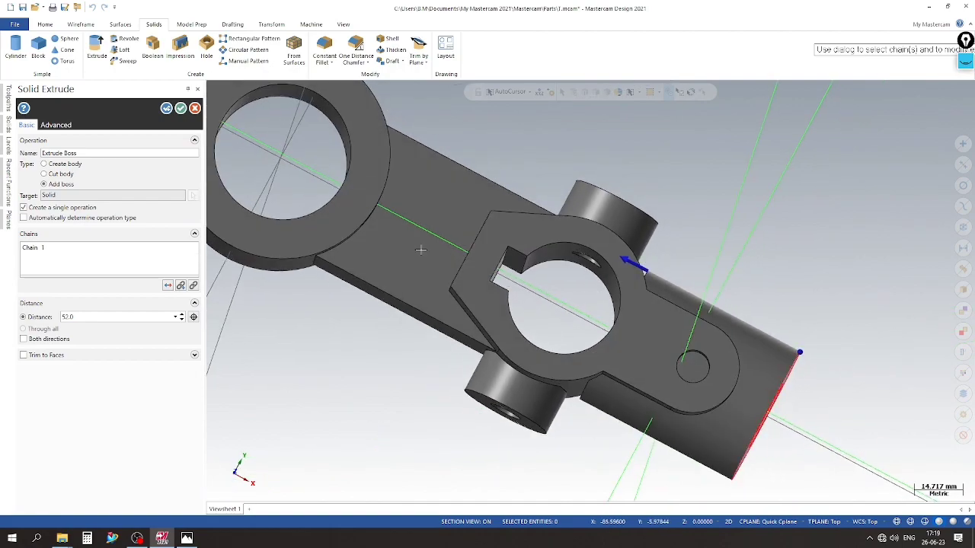
left_click(166, 108)
Step: Cut the inner circle through the cylinder as a 53 mm bore
mouse_move(536, 187)
middle_mouse_down()
mouse_move(547, 339)
mouse_move(581, 233)
mouse_move(737, 346)
middle_mouse_up()
scroll(737, 345, "up", 1)
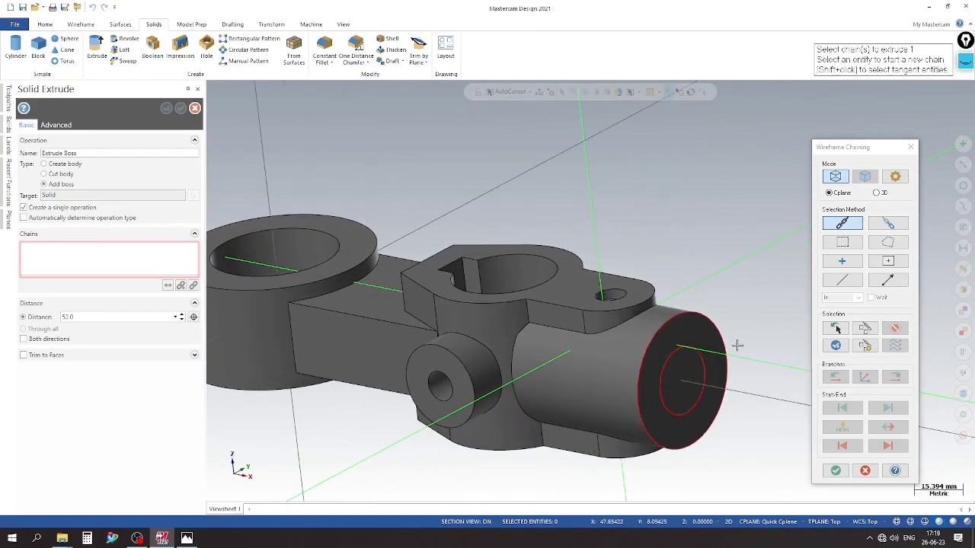
left_click(702, 358)
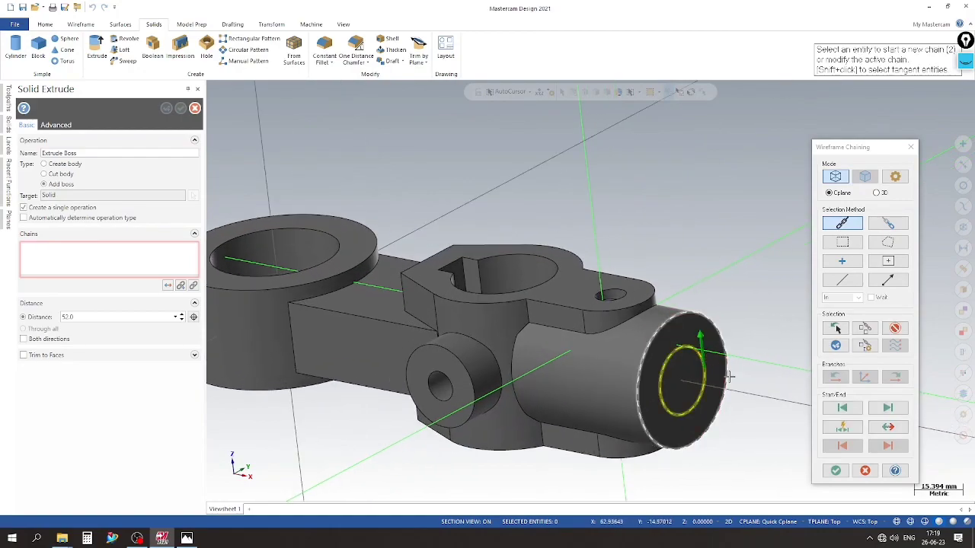
left_click(836, 471)
scroll(631, 272, "down", 1)
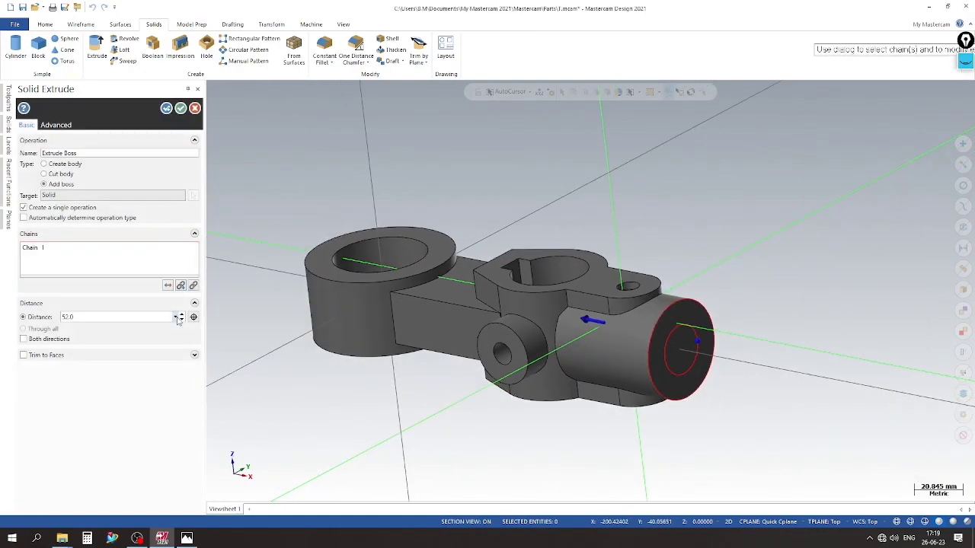
middle_click_drag(305, 213, 258, 139)
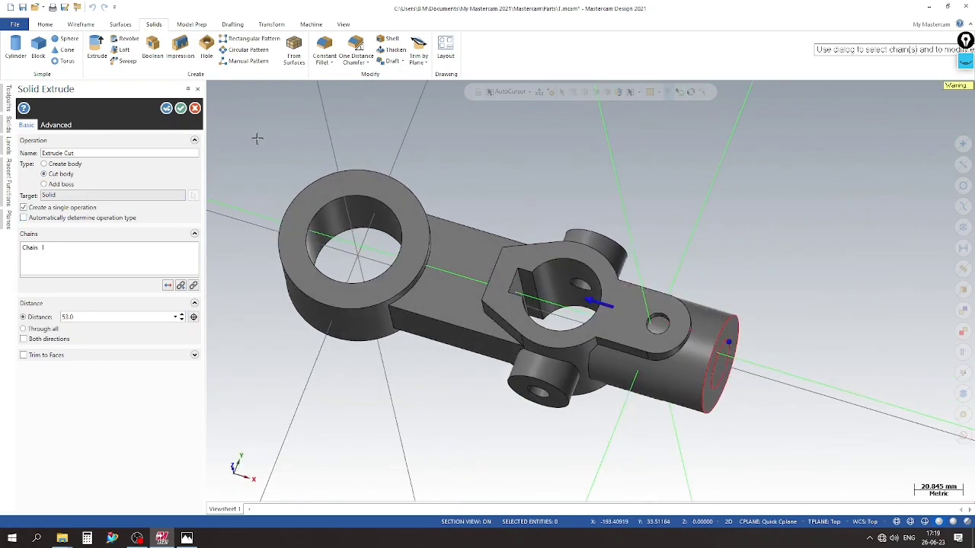
left_click(193, 109)
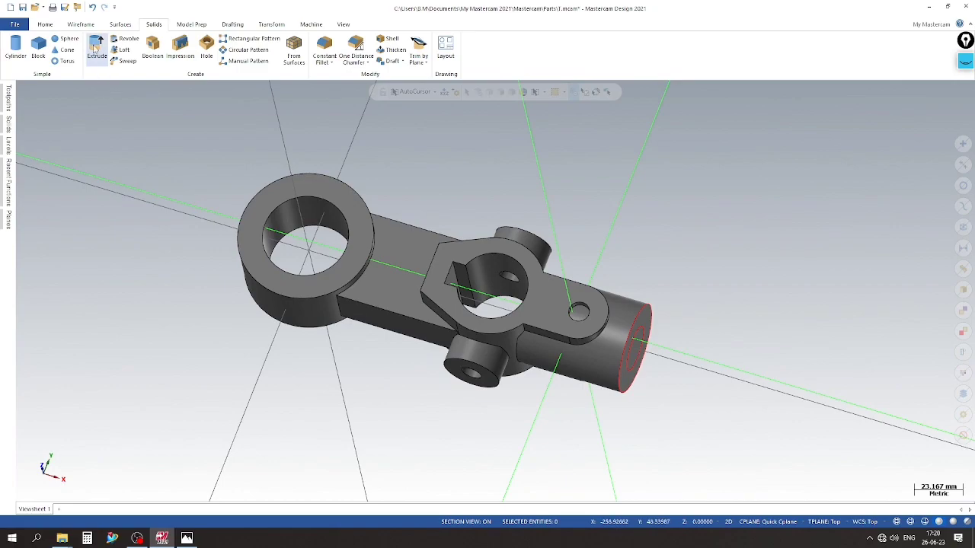
Step: Extrude-cut the cylinder-end circle along its axis, raising the cut distance to 51
left_click(96, 47)
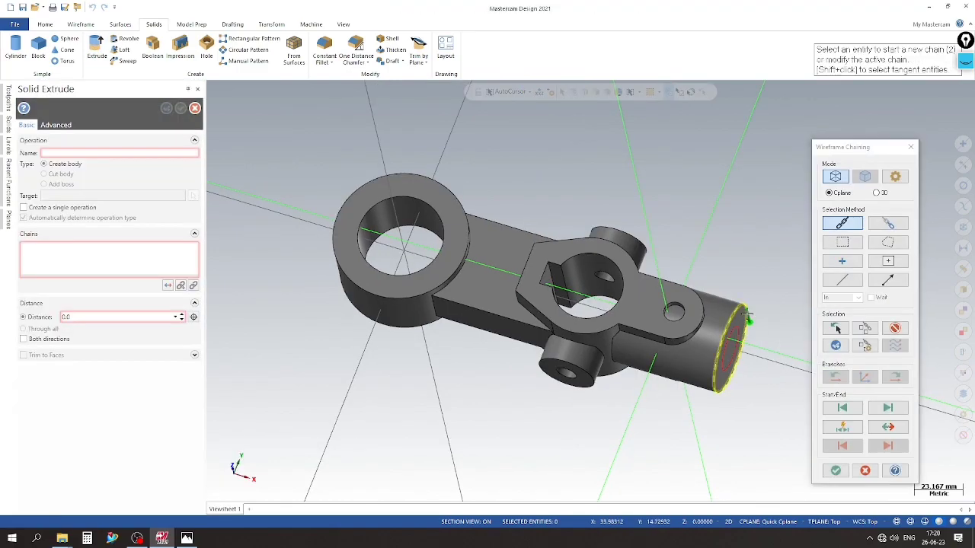
left_click(894, 329)
left_click(733, 326)
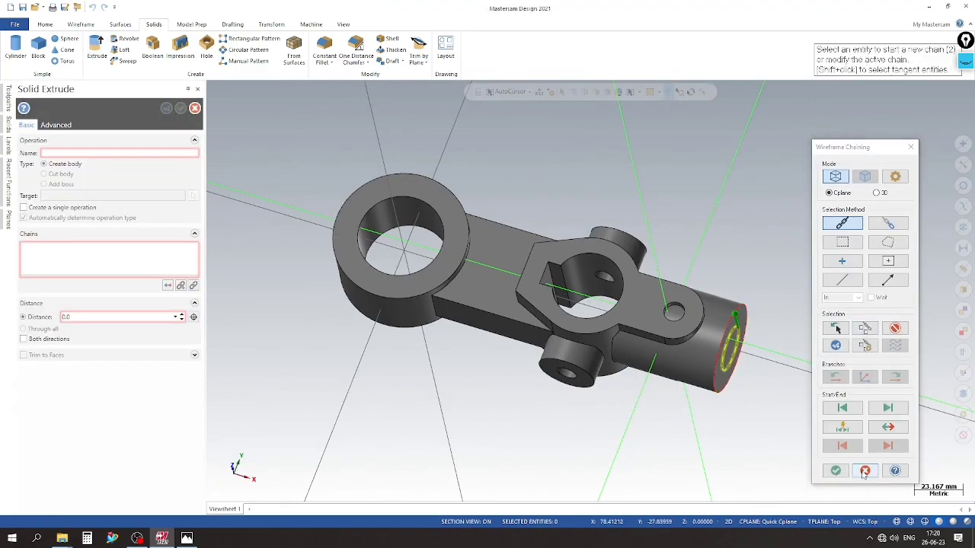
left_click(836, 471)
mouse_move(833, 472)
middle_mouse_down()
mouse_move(704, 419)
mouse_move(685, 424)
middle_mouse_up()
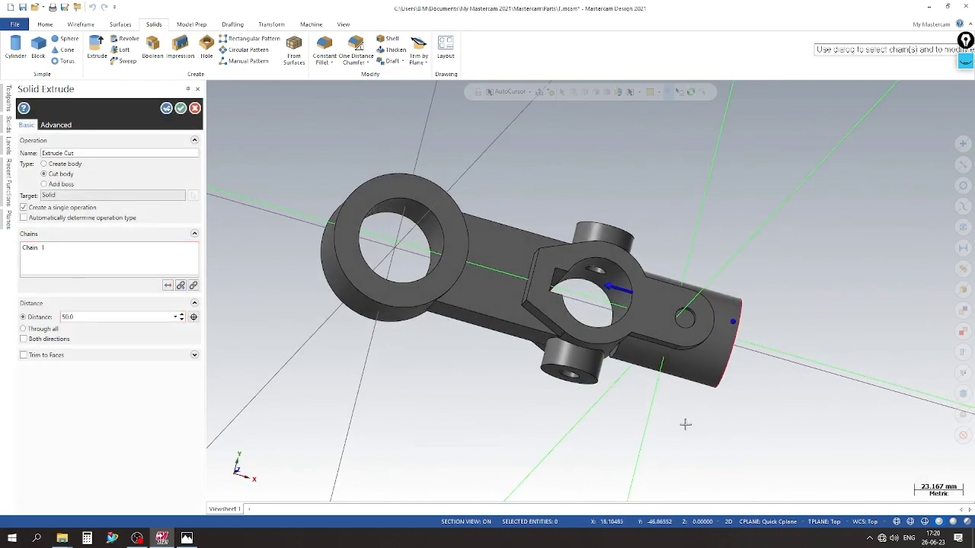
left_click(181, 315)
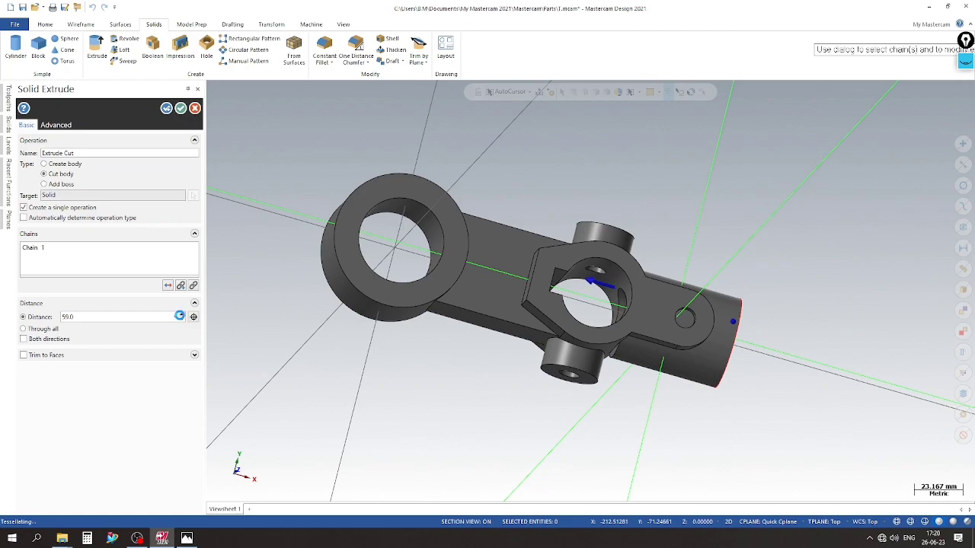
mouse_move(731, 350)
middle_mouse_down()
mouse_move(753, 358)
mouse_move(462, 307)
mouse_move(494, 306)
middle_mouse_up()
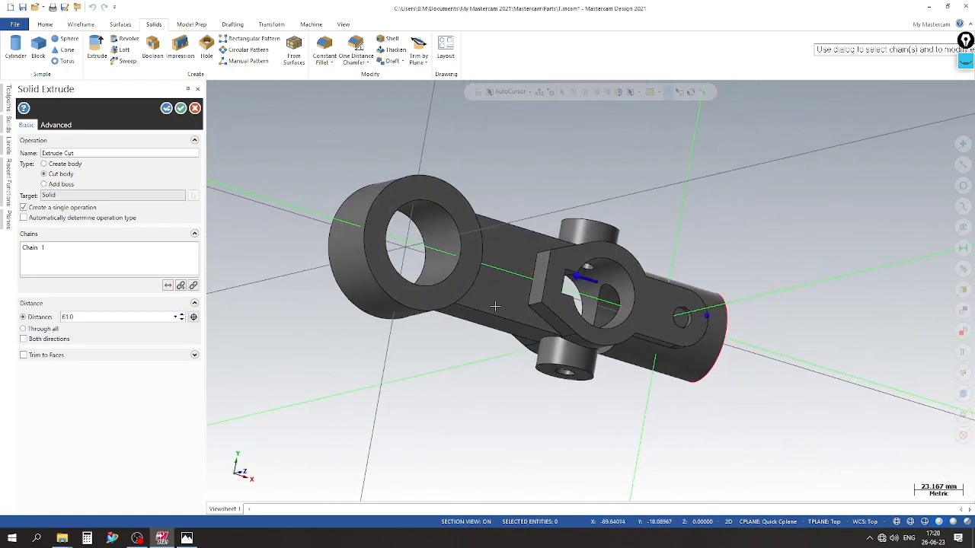
left_click(181, 108)
scroll(833, 376, "up", 2)
mouse_move(833, 377)
middle_mouse_down()
mouse_move(800, 361)
mouse_move(770, 317)
mouse_move(766, 202)
mouse_move(716, 348)
middle_mouse_up()
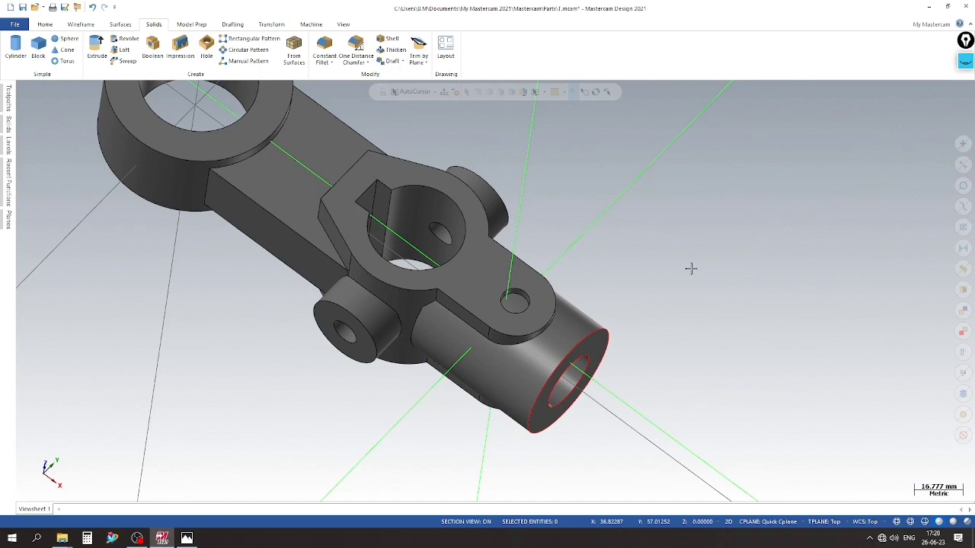
scroll(685, 273, "down", 1)
middle_click_drag(679, 279, 676, 282)
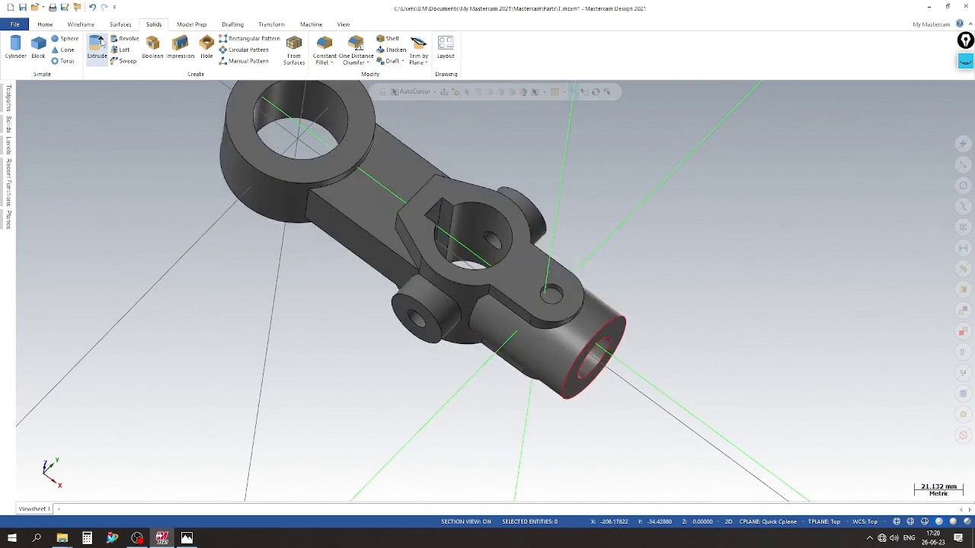
Step: Move the clamp face down along Z in Front view using Model Prep Move
left_click(187, 26)
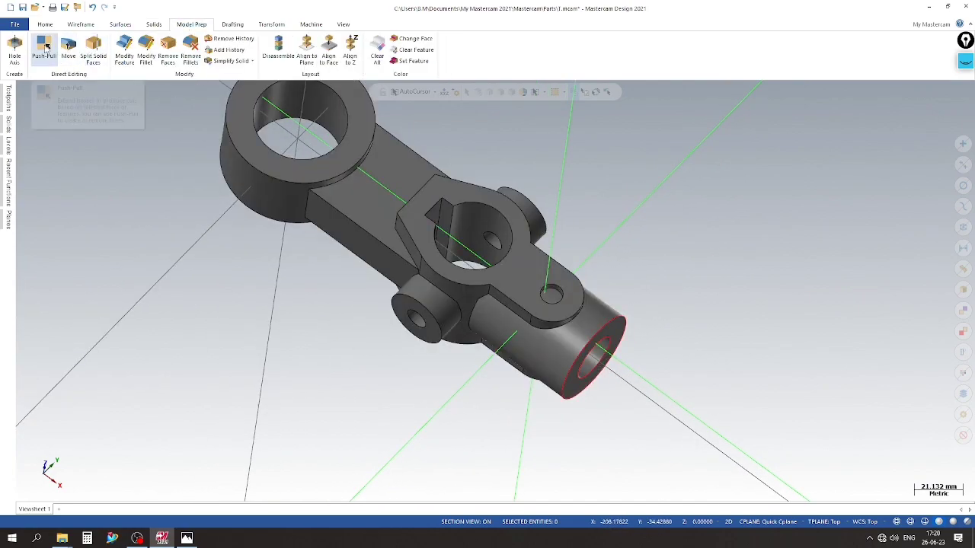
left_click(69, 51)
left_click(640, 292)
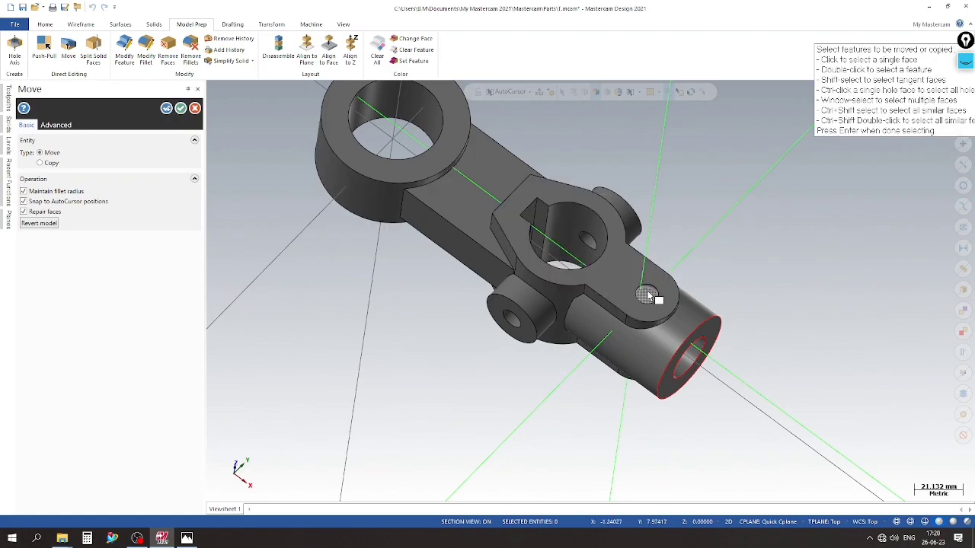
left_click(305, 175)
right_click(749, 199)
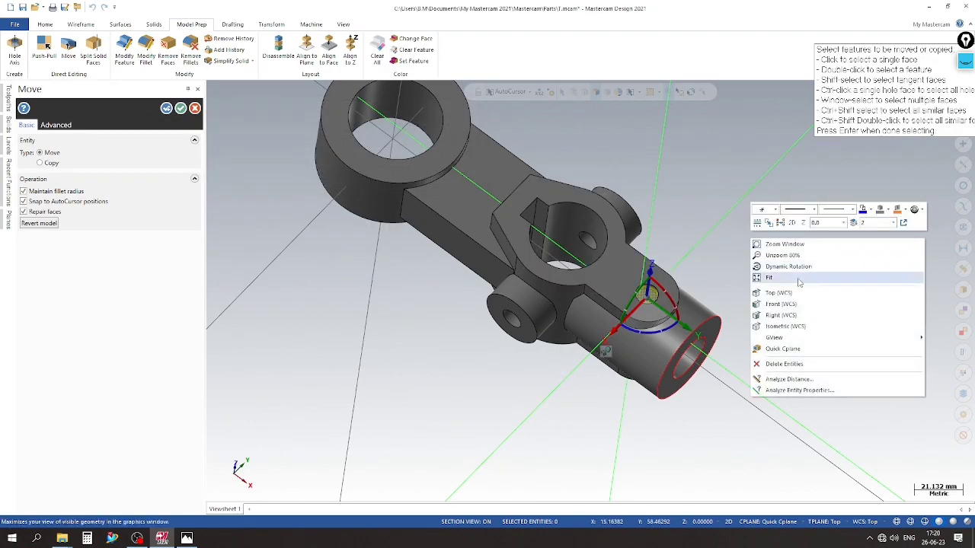
left_click(764, 285)
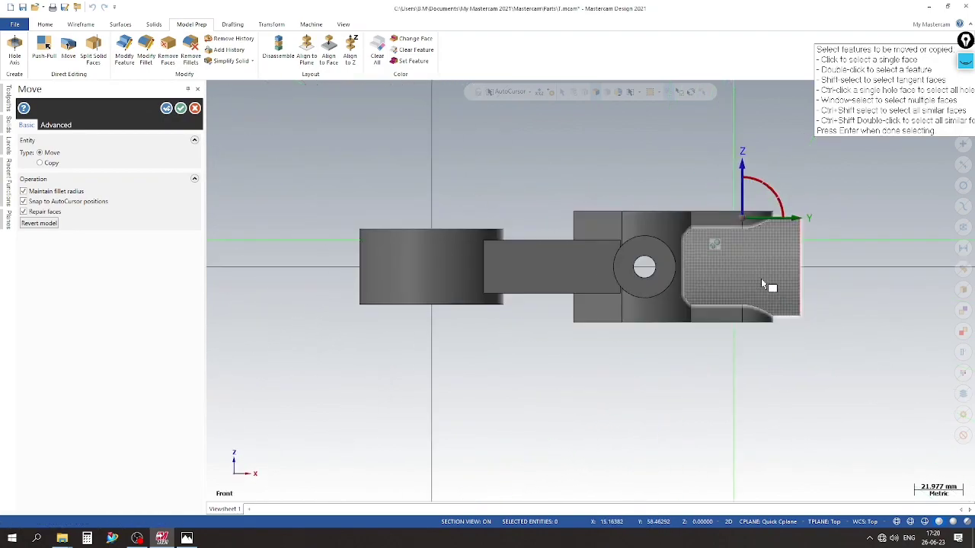
left_click(743, 191)
left_click(742, 329)
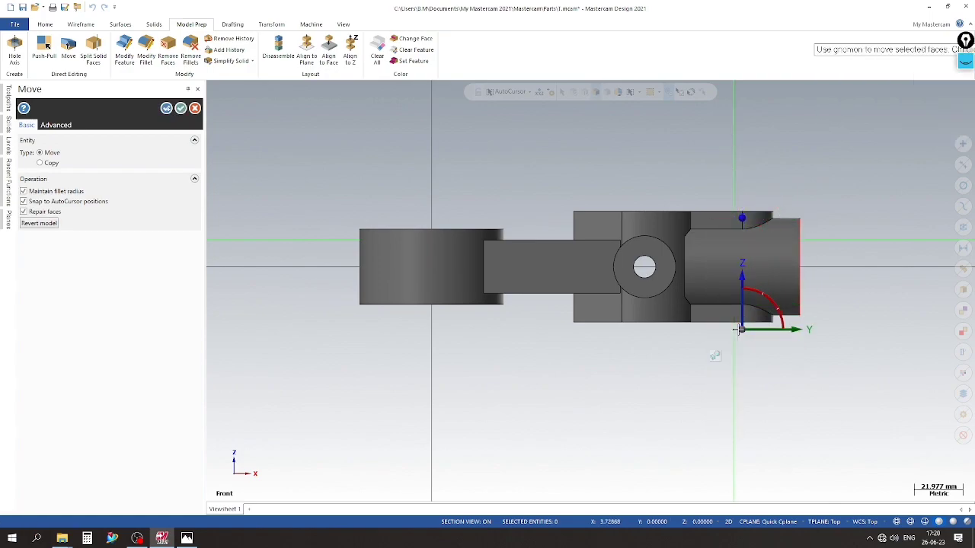
left_click(181, 108)
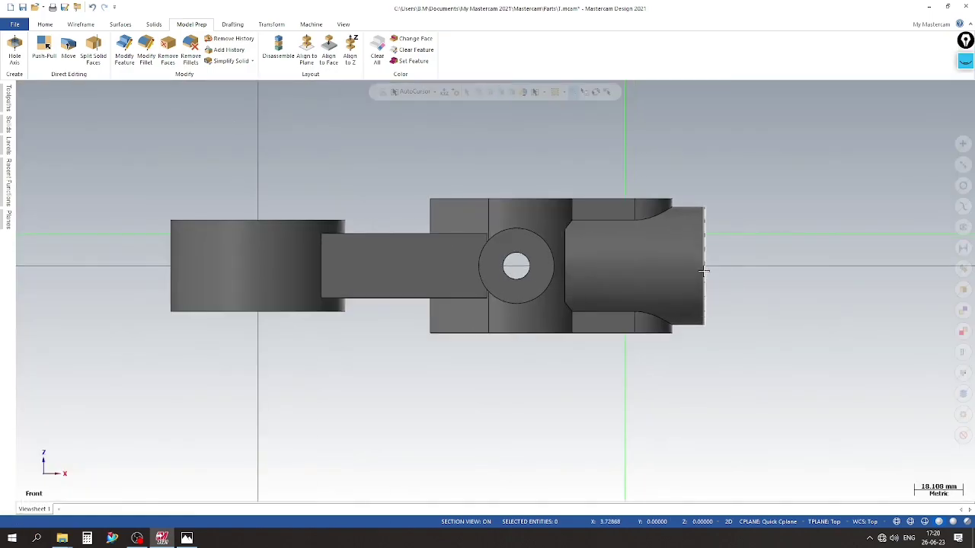
mouse_move(716, 319)
middle_mouse_down()
mouse_move(739, 312)
mouse_move(763, 354)
mouse_move(670, 327)
mouse_move(614, 344)
mouse_move(495, 289)
middle_mouse_up()
Step: Hide construction level 7 so only the solid remains, then orbit around the part to inspect it
left_click(11, 151)
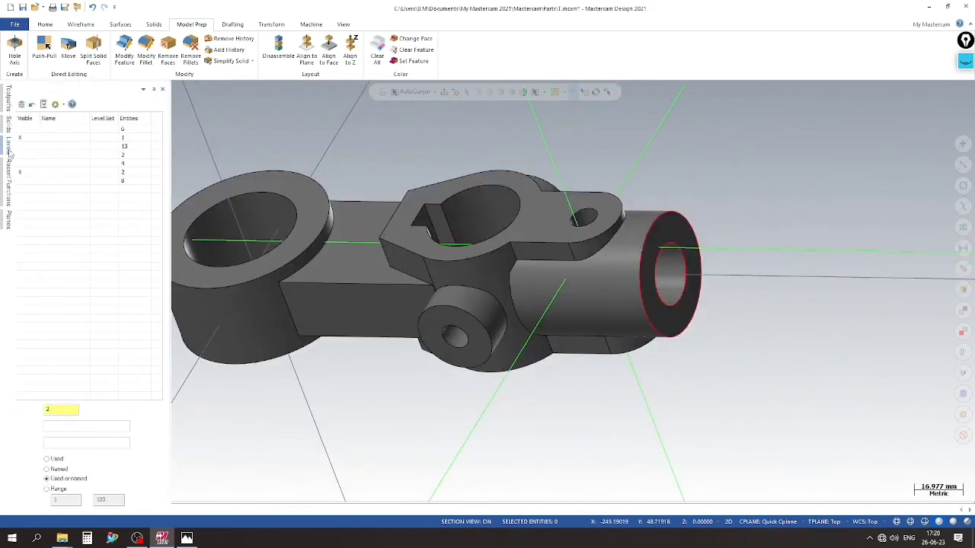
left_click(54, 174)
middle_click_drag(457, 251, 387, 225)
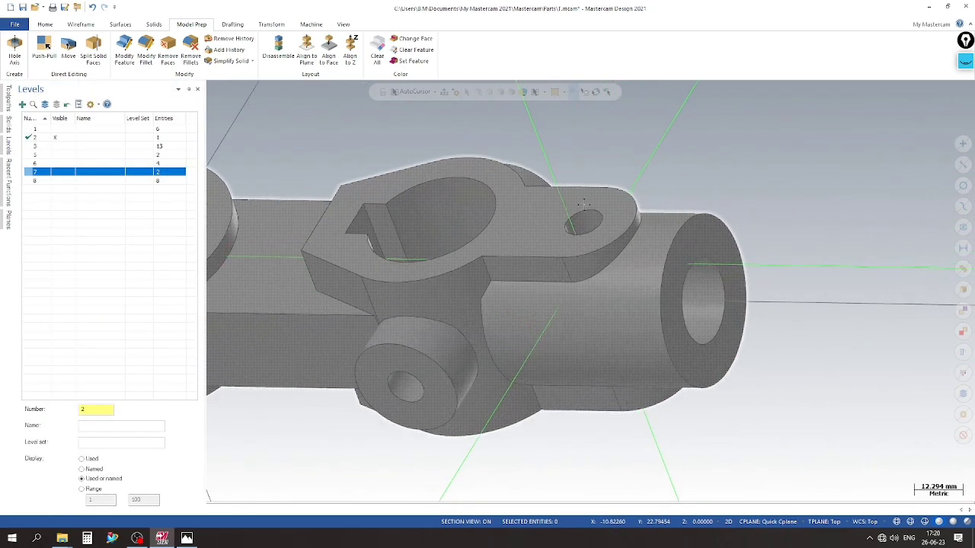
middle_click_drag(592, 253, 746, 170)
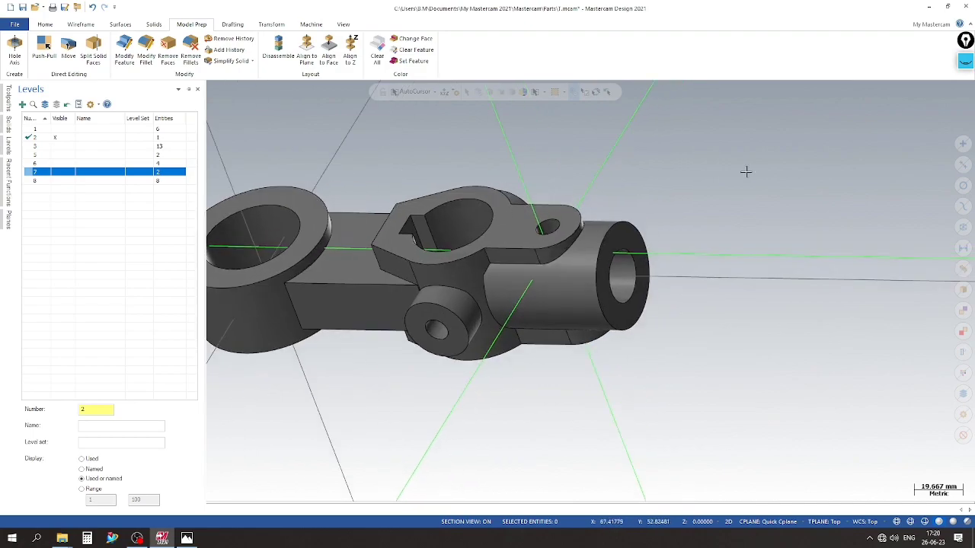
scroll(766, 252, "down", 2)
middle_click_drag(655, 346, 729, 243)
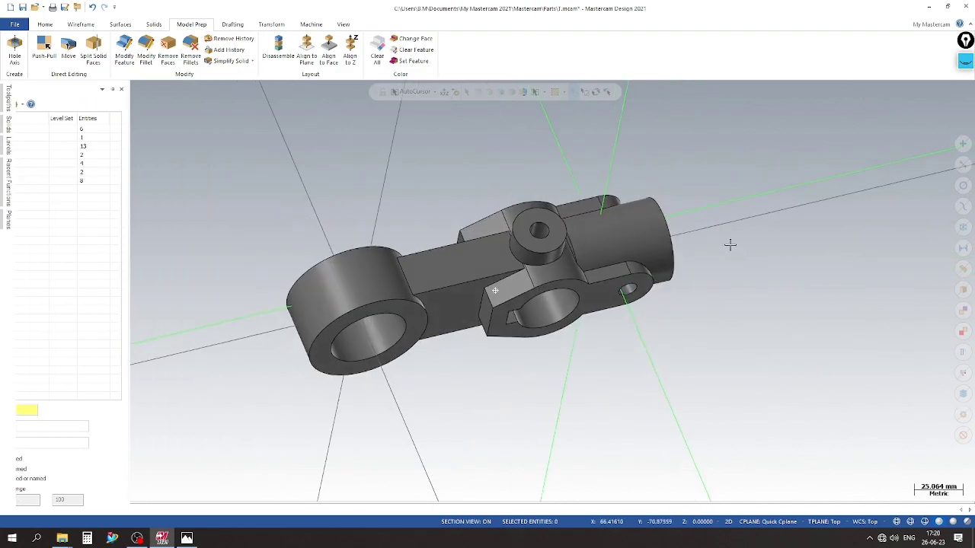
scroll(583, 244, "up", 2)
scroll(582, 243, "up", 3)
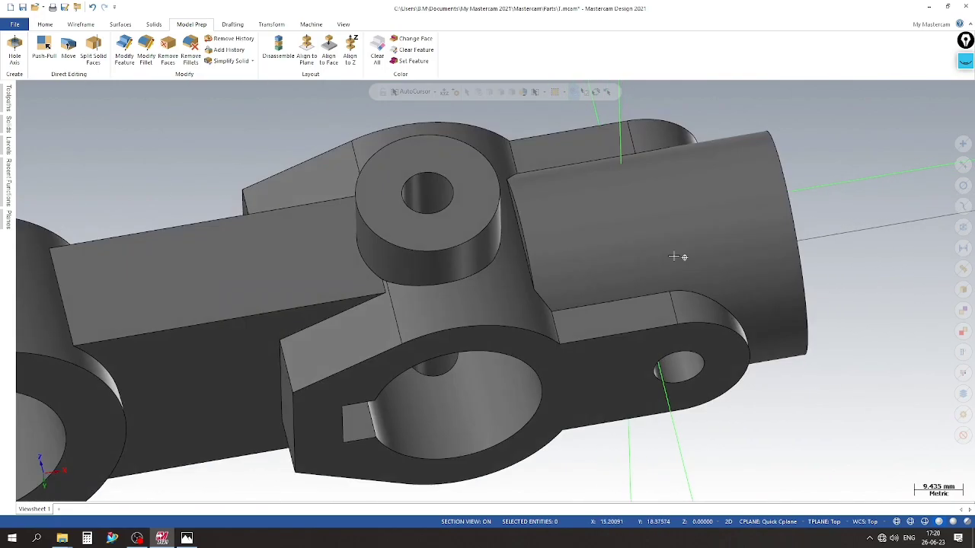
mouse_move(632, 250)
middle_mouse_down()
mouse_move(533, 253)
mouse_move(751, 174)
mouse_move(601, 202)
mouse_move(572, 250)
middle_mouse_up()
Step: Return to the isometric view and compare the model against the exercise 368 drawing
left_click(572, 250)
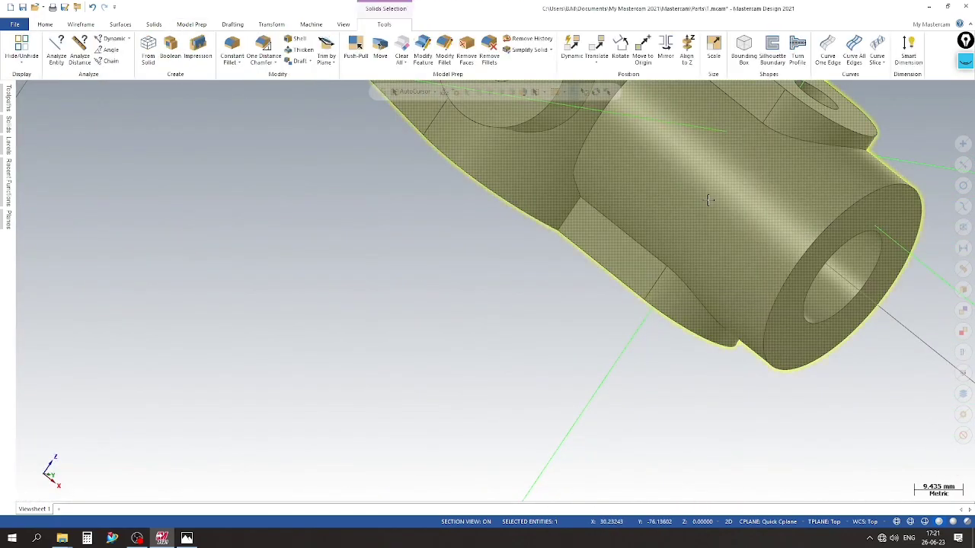
right_click(709, 198)
key("Escape")
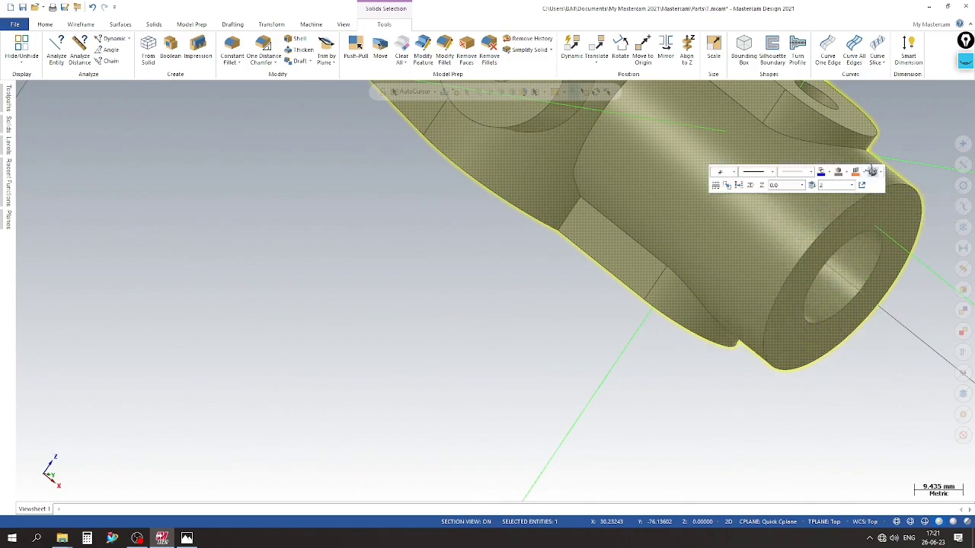
left_click(429, 224)
middle_click_drag(429, 224, 424, 246)
right_click(425, 245)
left_click(457, 336)
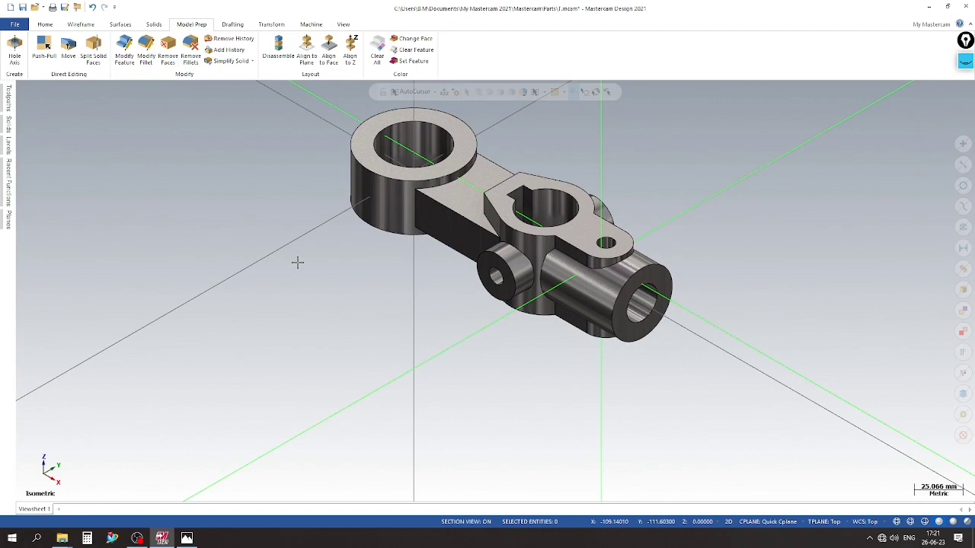
scroll(348, 420, "up", 2)
scroll(323, 195, "up", 1)
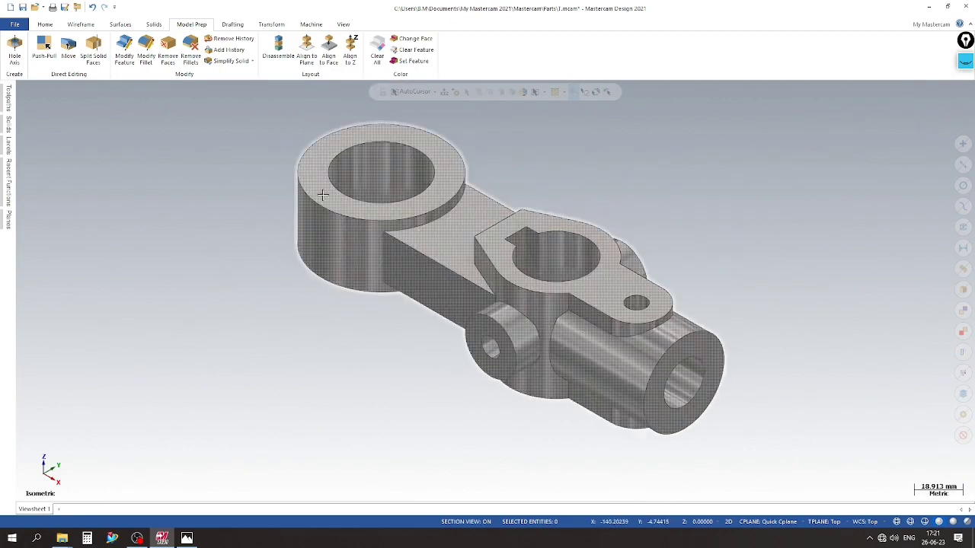
left_click(187, 539)
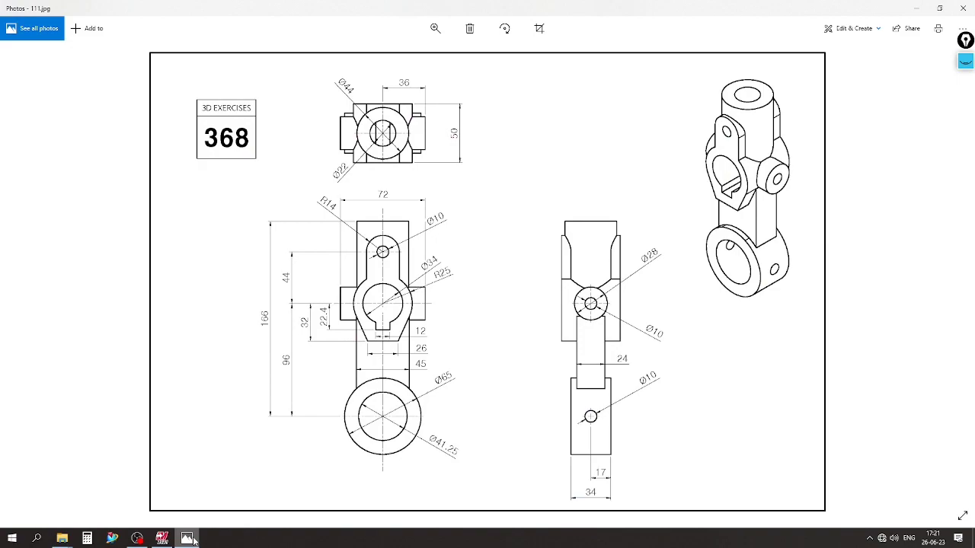
left_click(193, 539)
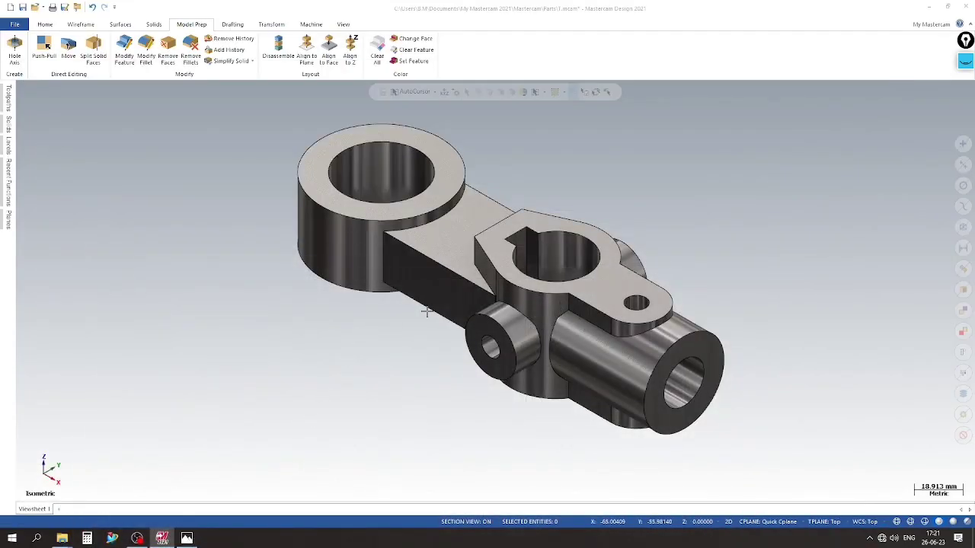
Step: Zoom the view and look through the Home and Wireframe ribbon tools
scroll(426, 312, "up", 1)
scroll(472, 320, "up", 1)
scroll(575, 328, "down", 2)
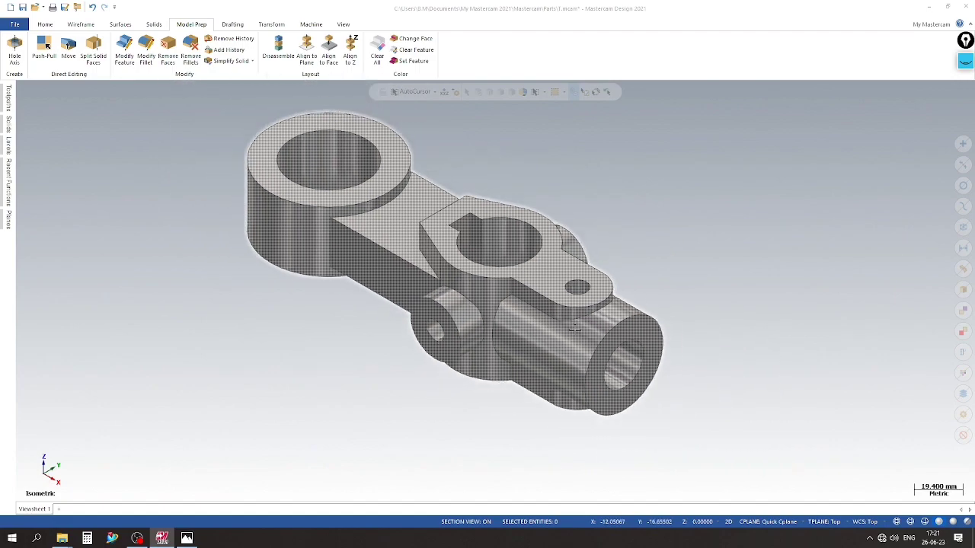
left_click(45, 24)
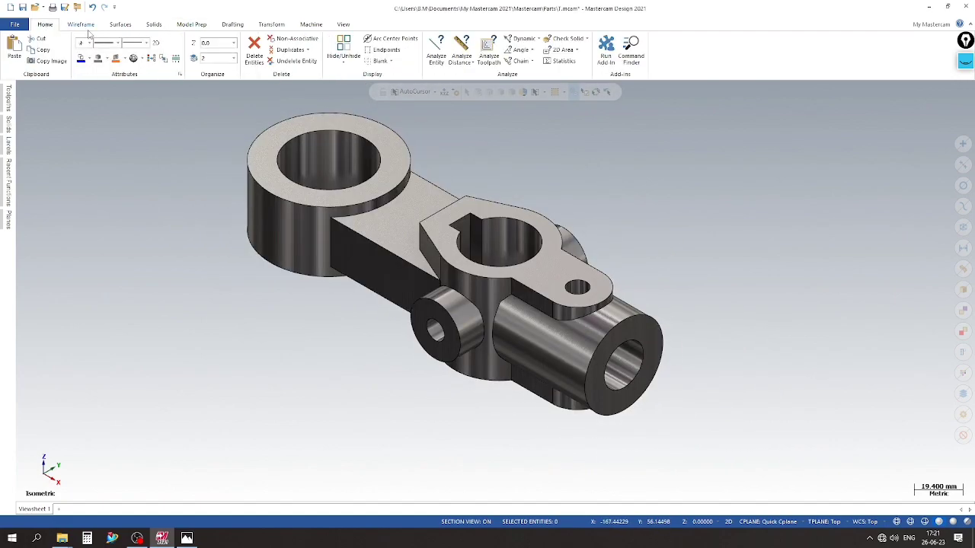
left_click(90, 25)
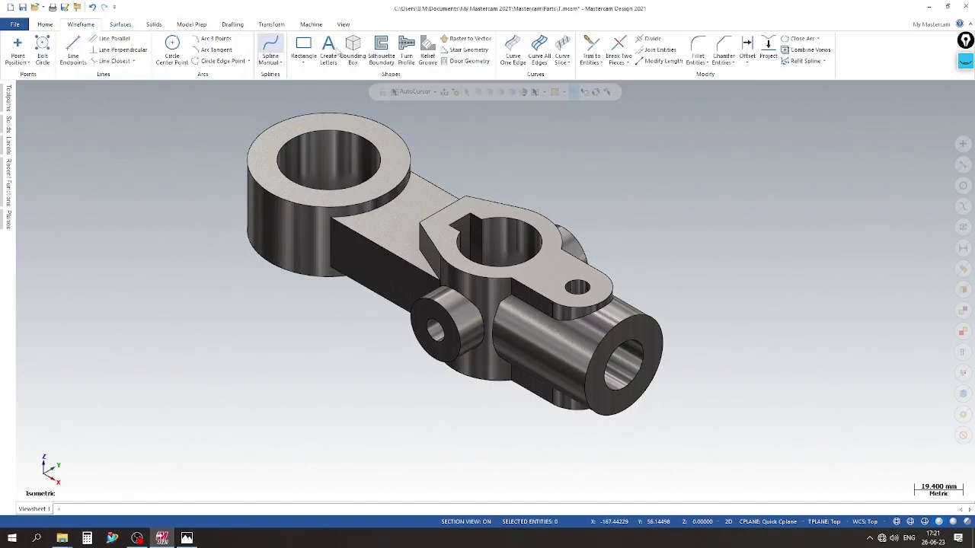
scroll(590, 262, "down", 1)
scroll(584, 267, "up", 1)
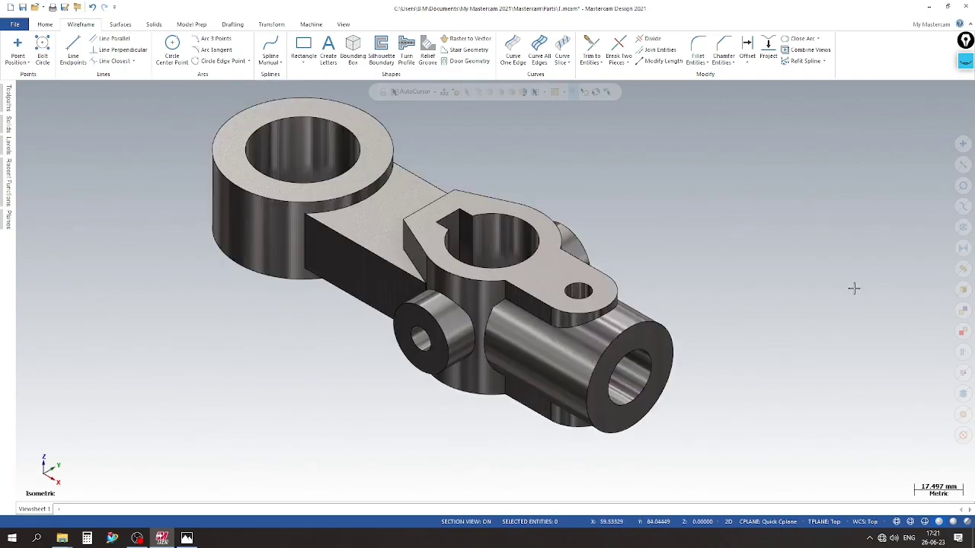
Step: Colour the whole lever solid bright yellow from its right-click mini toolbar
left_click(472, 228)
right_click(470, 228)
left_click(599, 235)
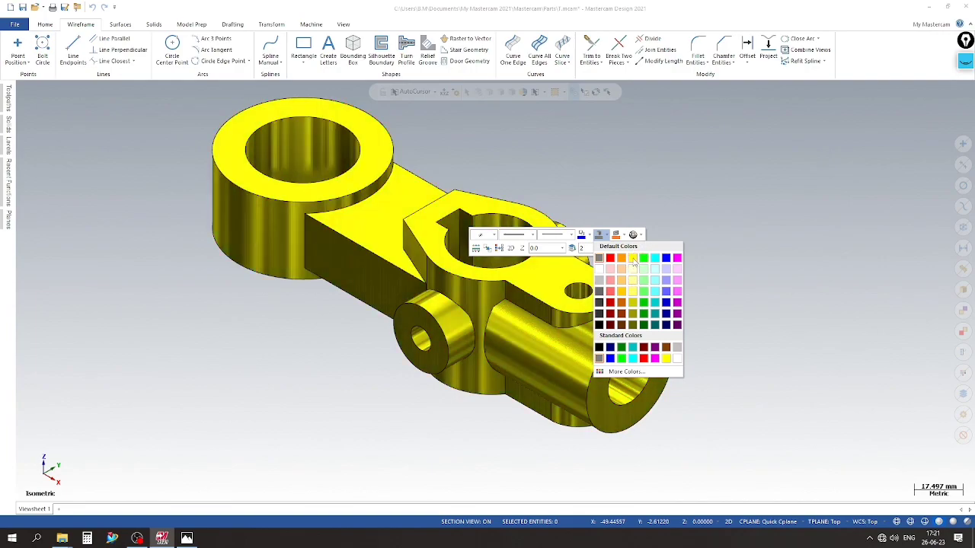
left_click(632, 257)
scroll(632, 257, "up", 3)
scroll(627, 239, "down", 2)
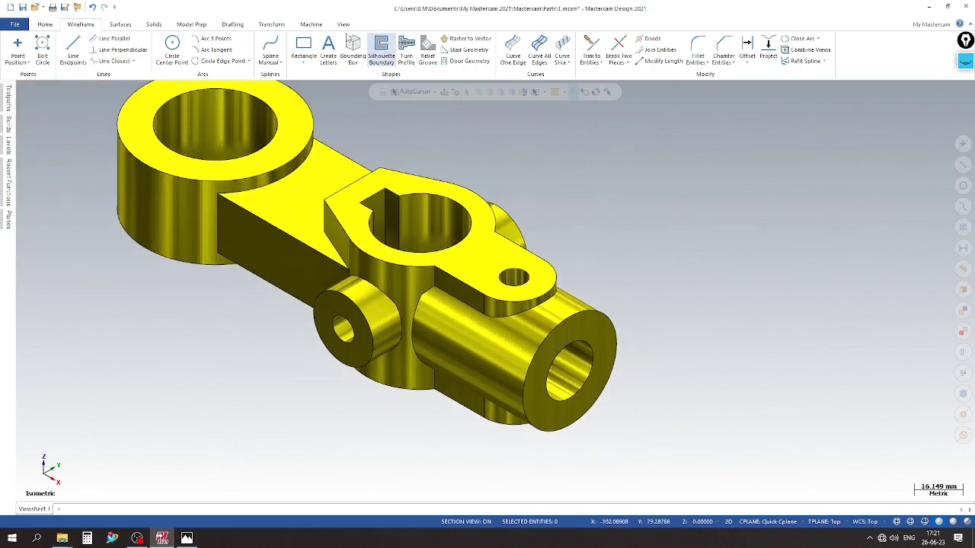
left_click(154, 24)
Step: Start a distance-and-angle chamfer of 0.5 at 45° on the large boss end face
left_click(364, 65)
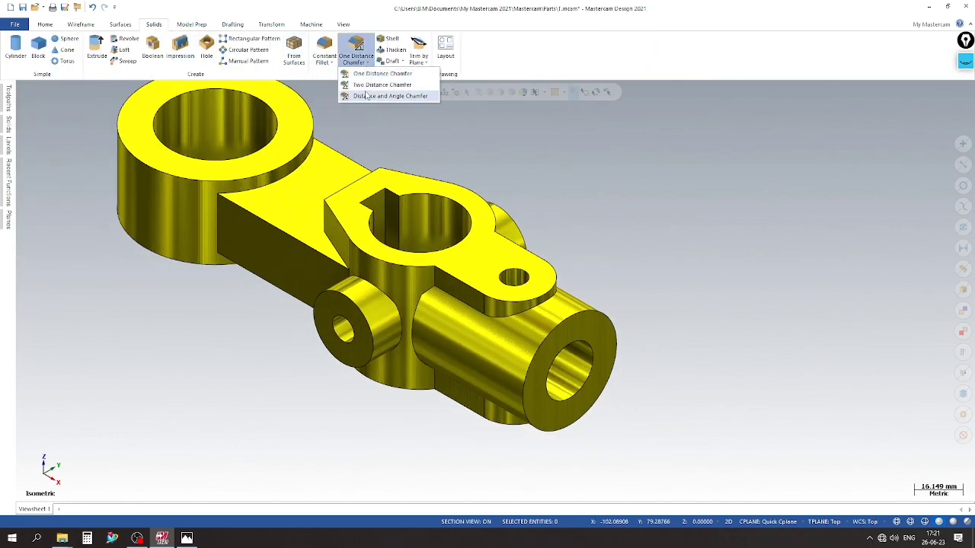
left_click(367, 95)
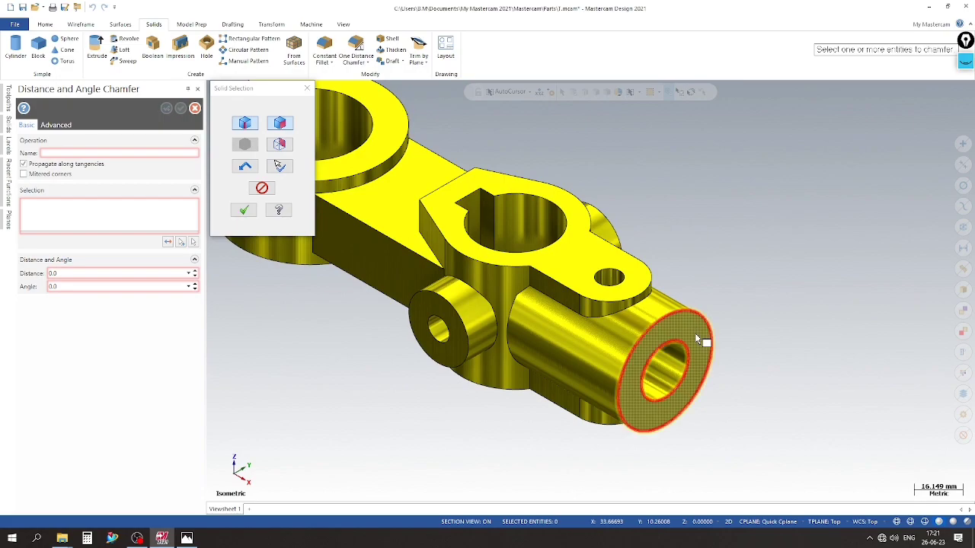
left_click(243, 211)
left_click(195, 276)
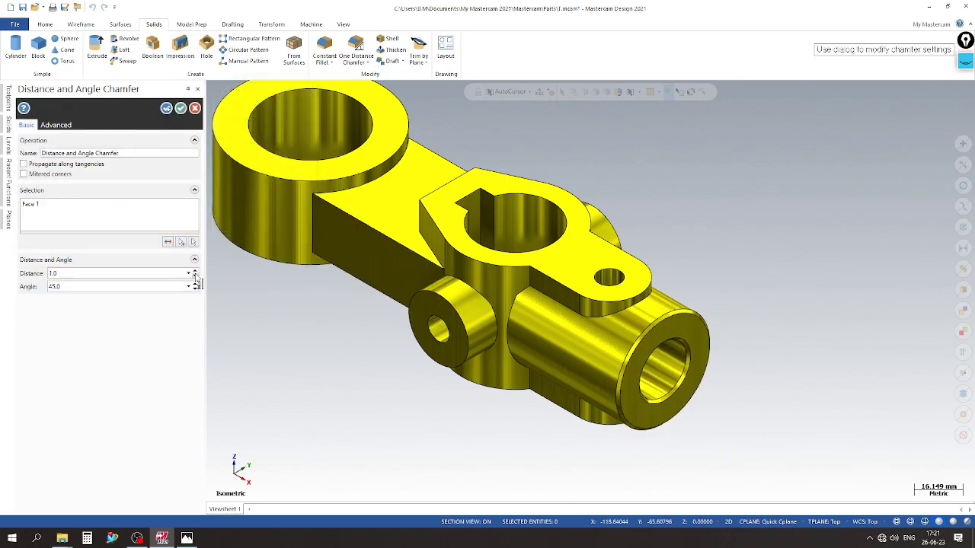
scroll(322, 267, "up", 1)
type("0.5")
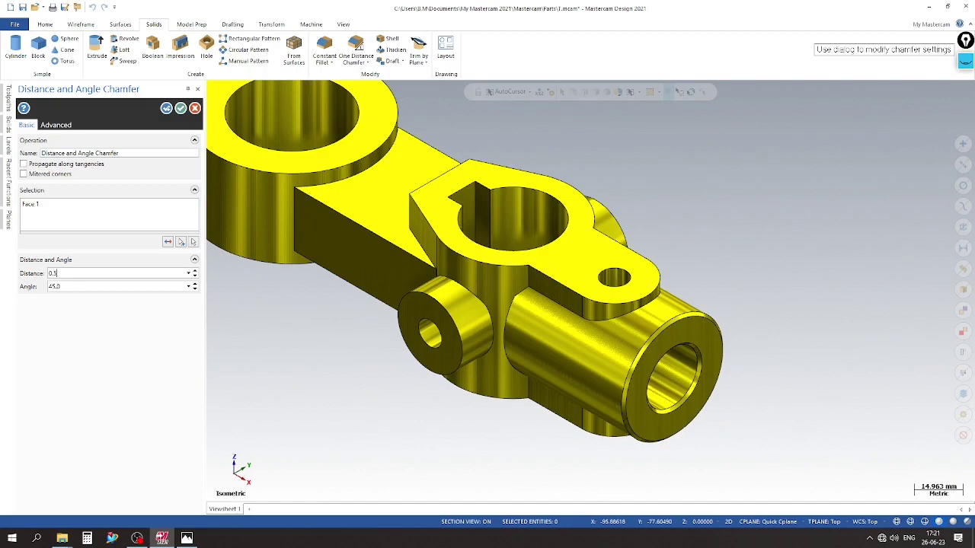
key("Tab")
scroll(631, 211, "down", 1)
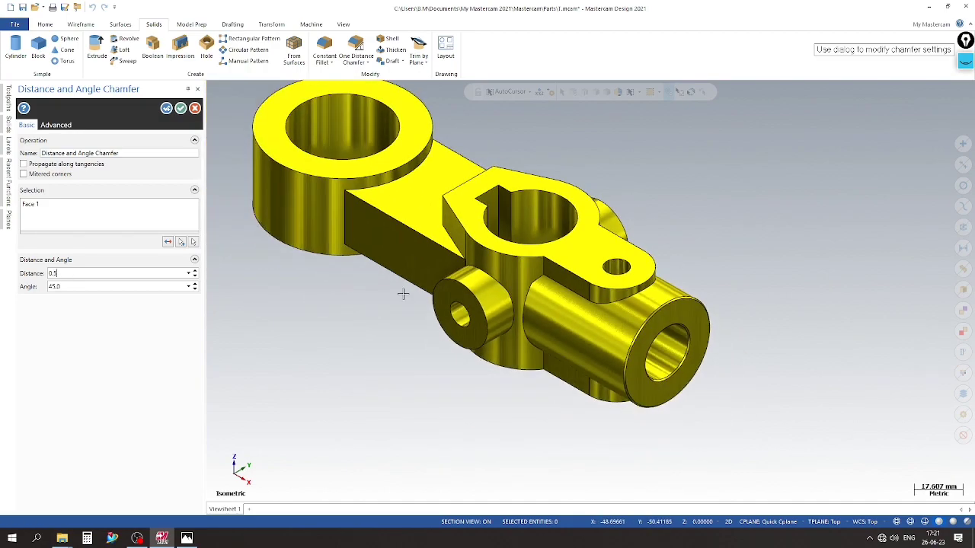
Step: Add the near and far side boss end faces to the 0.5 × 45° chamfer
left_click(166, 108)
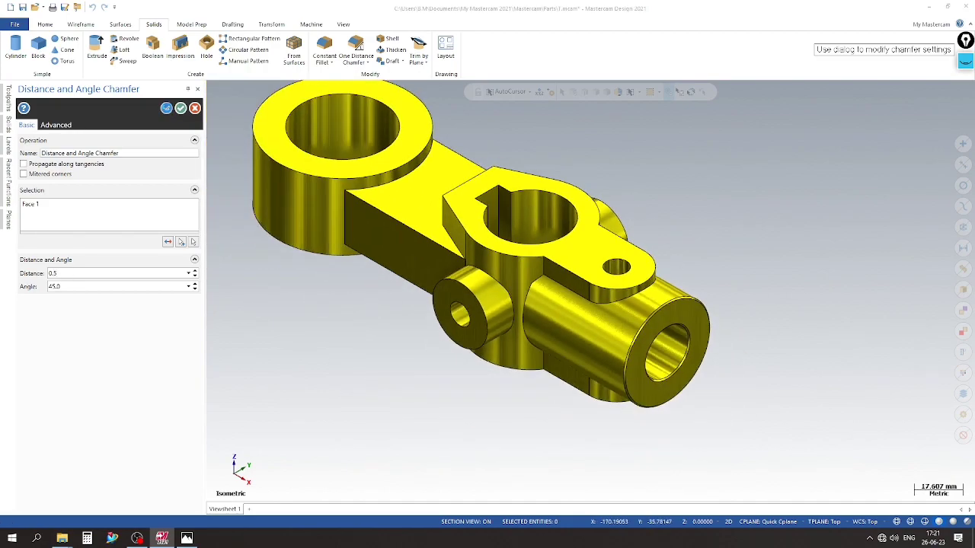
left_click(451, 305)
left_click(245, 211)
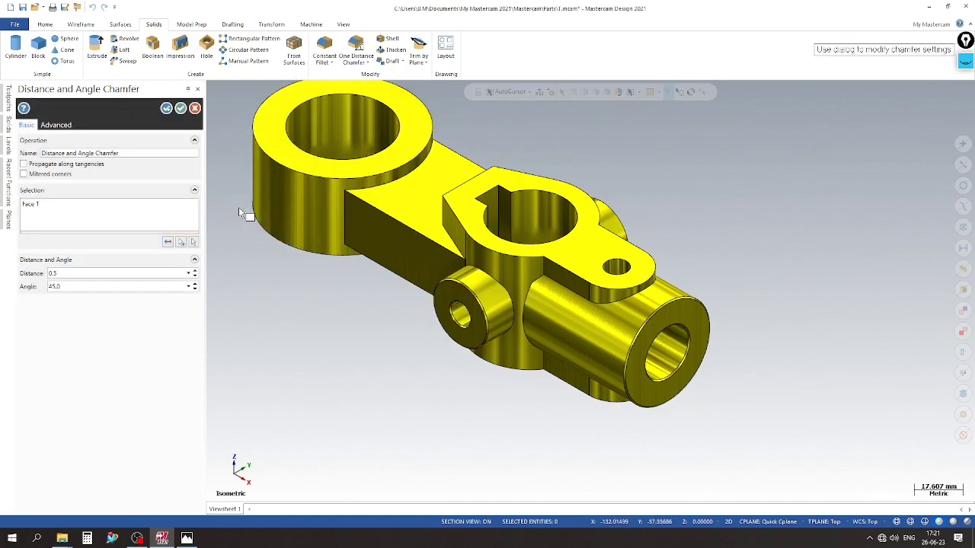
left_click(166, 108)
middle_click_drag(644, 252, 569, 254)
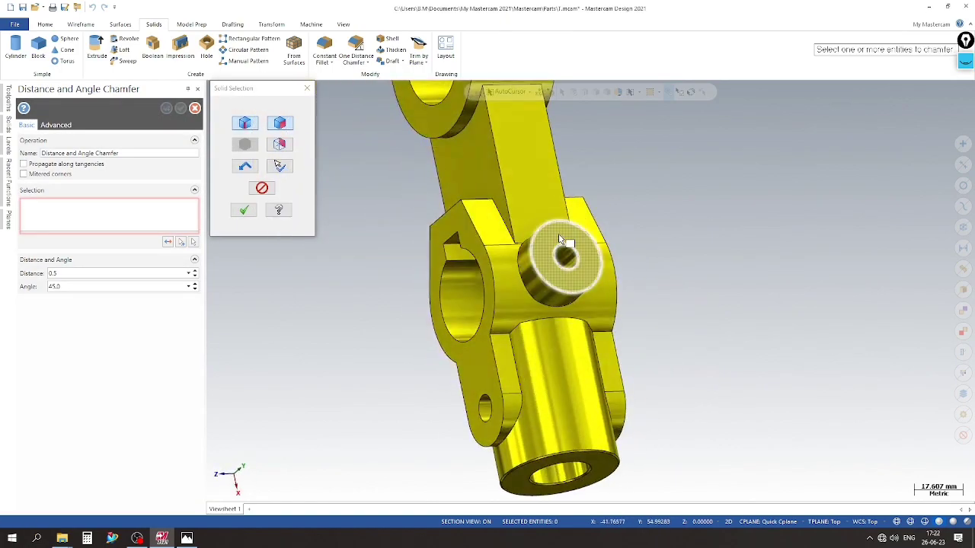
left_click(563, 255)
left_click(243, 210)
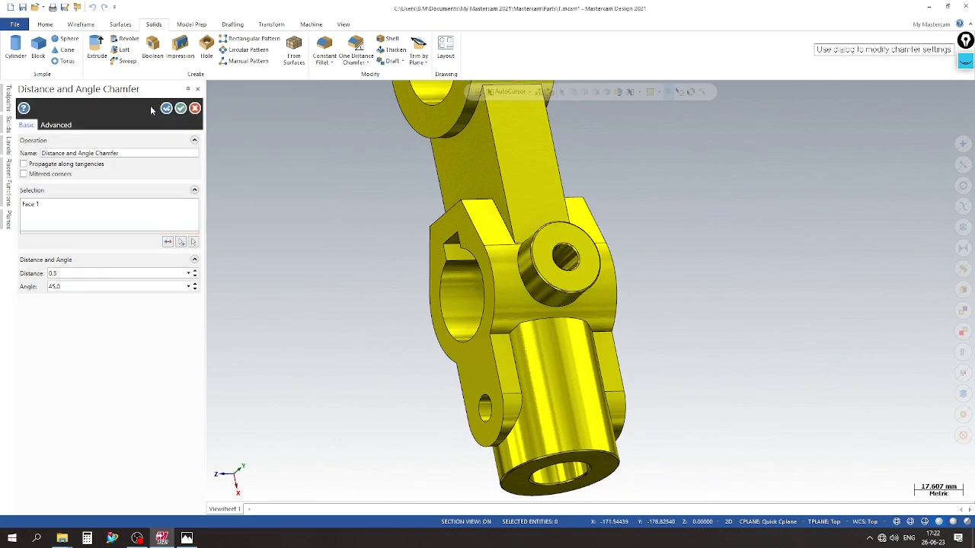
Step: Add the large ring's bore edge to the chamfer, choosing its reference face
left_click(166, 108)
mouse_move(516, 341)
middle_mouse_down()
mouse_move(673, 253)
mouse_move(476, 159)
middle_mouse_up()
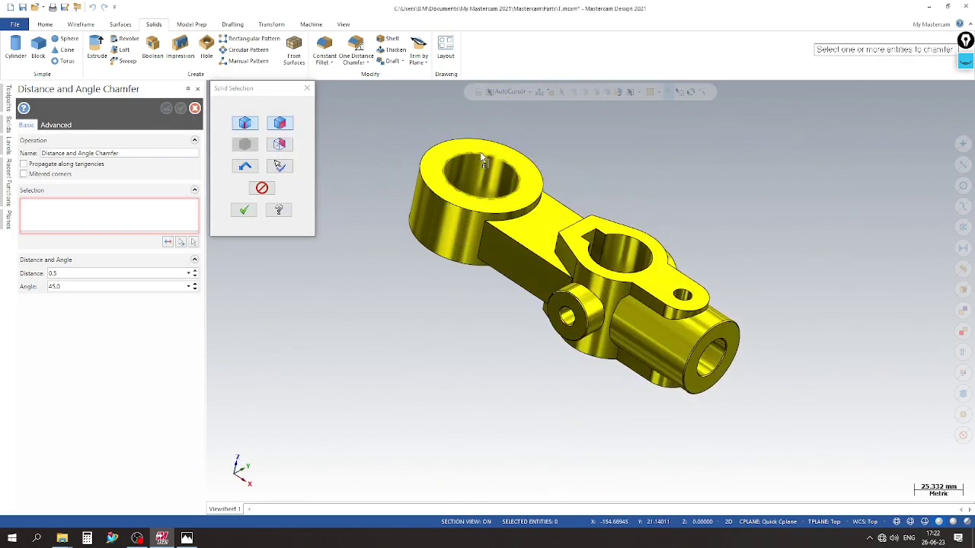
left_click(480, 152)
left_click(65, 145)
left_click(61, 163)
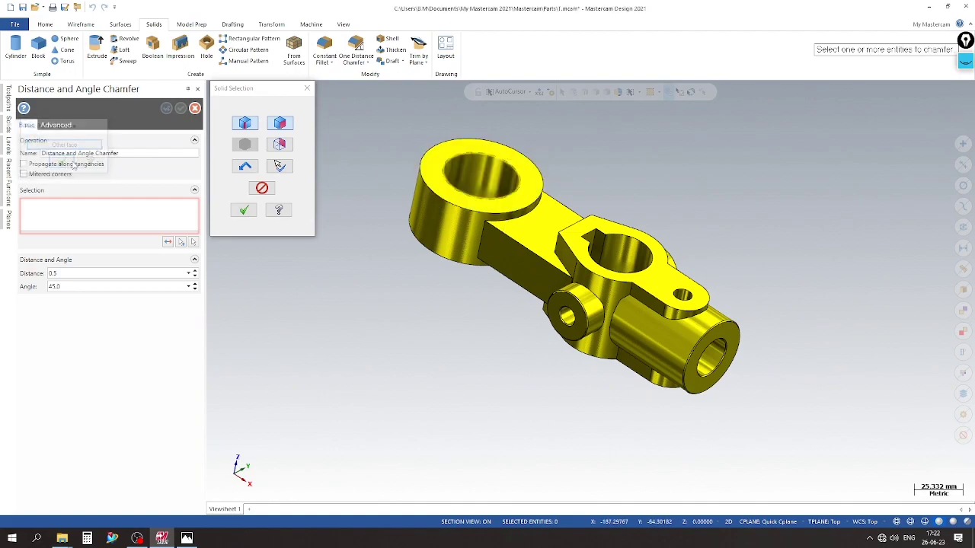
left_click(243, 213)
mouse_move(346, 266)
middle_mouse_down()
mouse_move(452, 109)
mouse_move(411, 241)
middle_mouse_up()
Step: Add the large ring's bore edge, using the ring face as reference
left_click(166, 109)
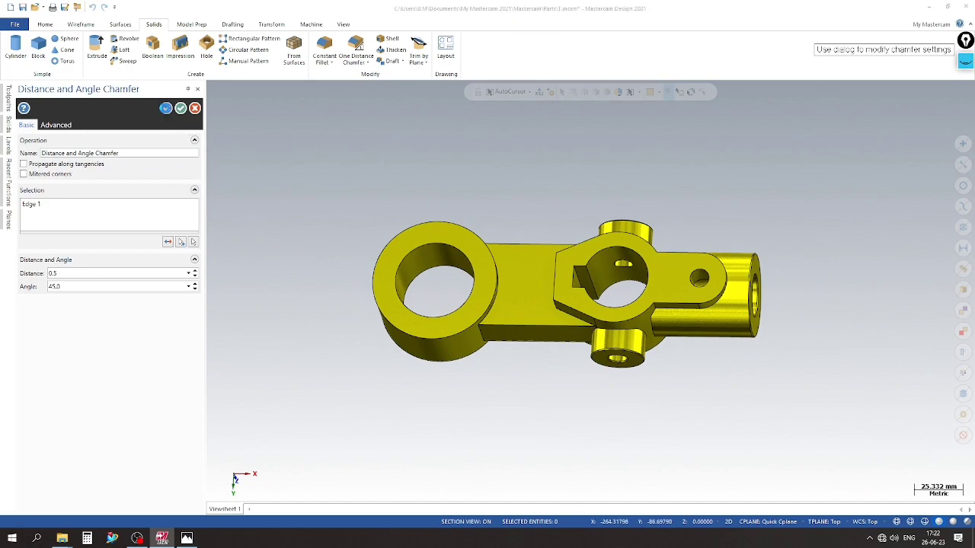
left_click(424, 255)
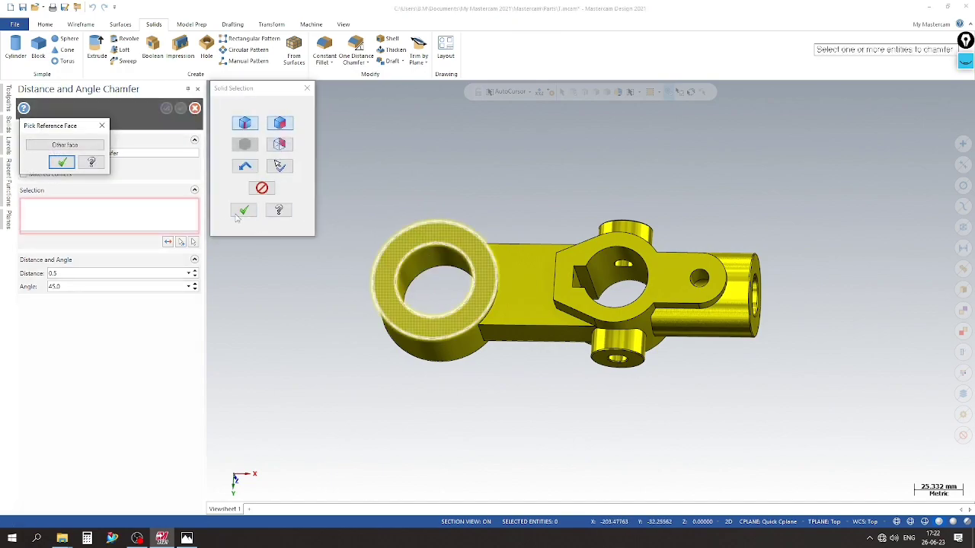
left_click(61, 164)
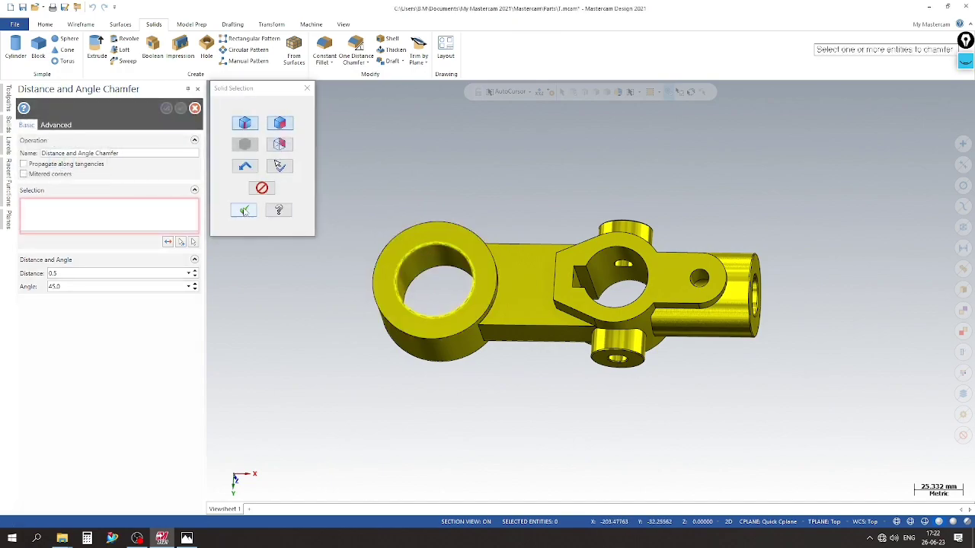
left_click(244, 211)
mouse_move(246, 206)
middle_mouse_down()
mouse_move(444, 230)
mouse_move(397, 230)
middle_mouse_up()
Step: Add the small lug hole edge to the chamfer, using the top face as reference
left_click(166, 108)
scroll(751, 231, "up", 3)
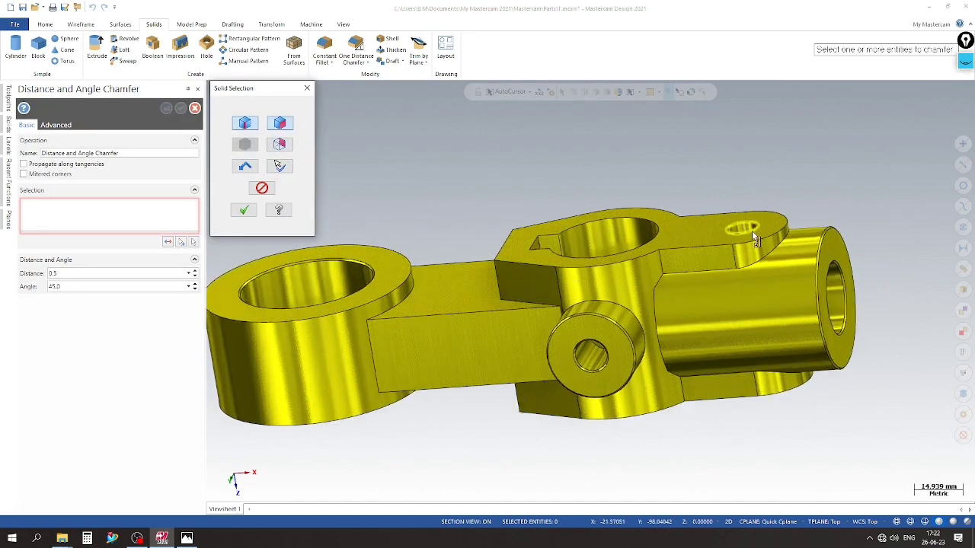
scroll(752, 231, "up", 3)
left_click(727, 221)
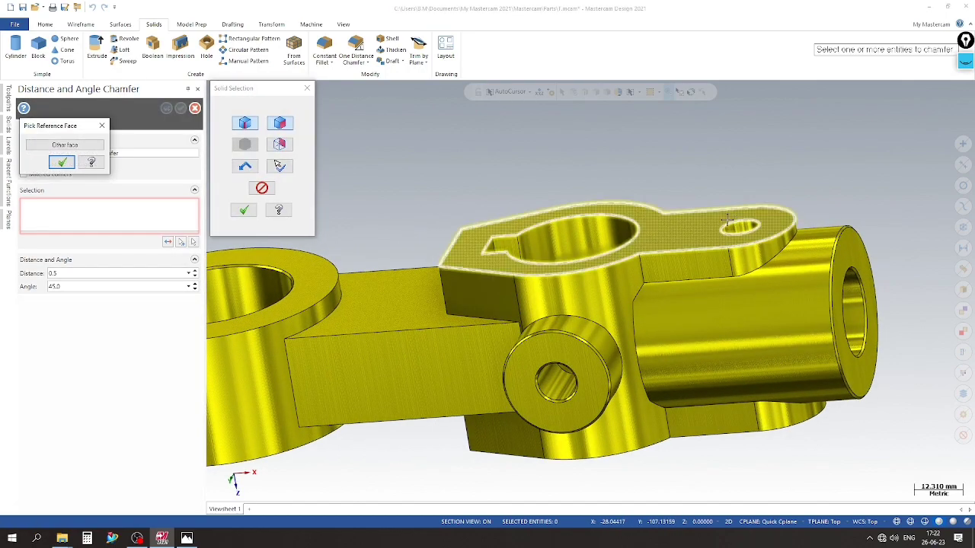
left_click(89, 147)
left_click(89, 146)
left_click(63, 163)
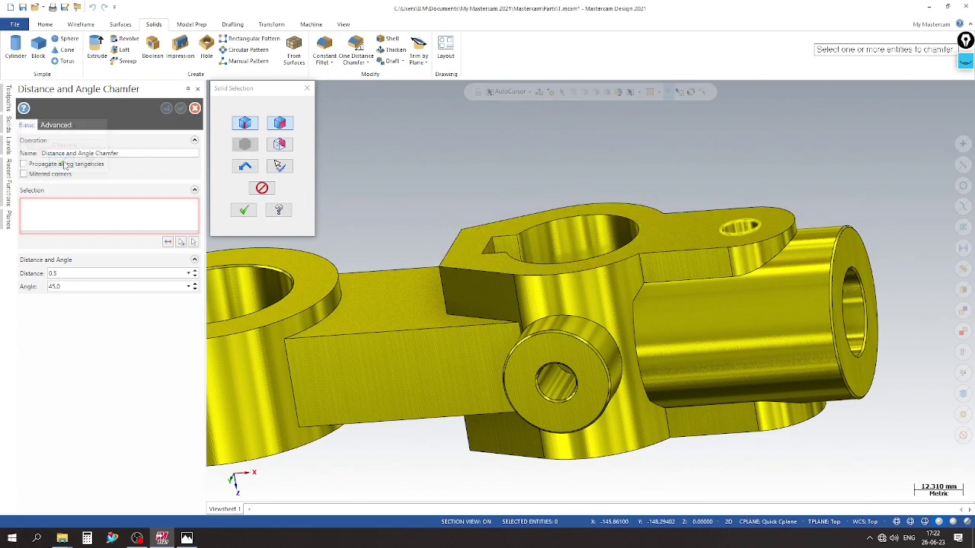
scroll(552, 207, "down", 3)
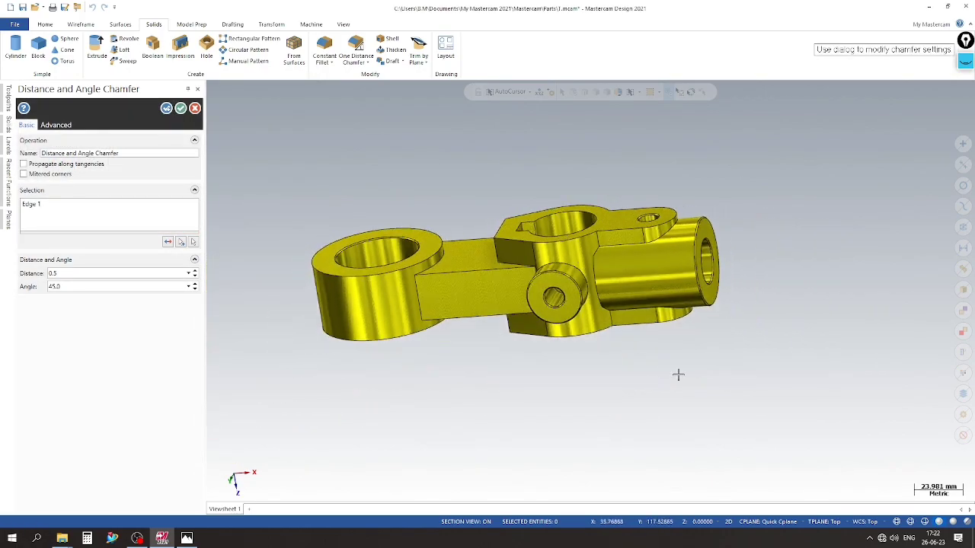
middle_click_drag(677, 374, 664, 235)
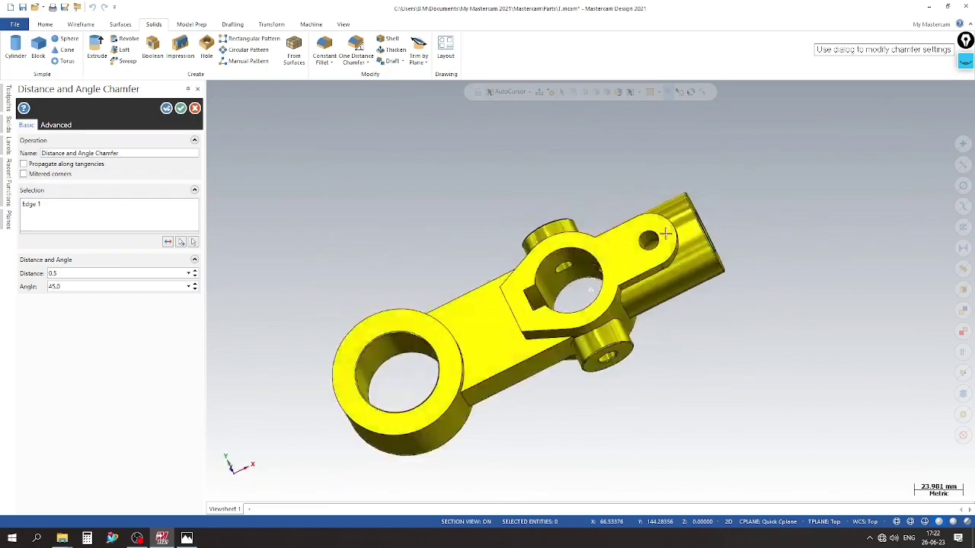
Step: Add the lug hole edge on the other side and create the 0.5 × 45° chamfers
left_click(166, 109)
scroll(594, 259, "up", 2)
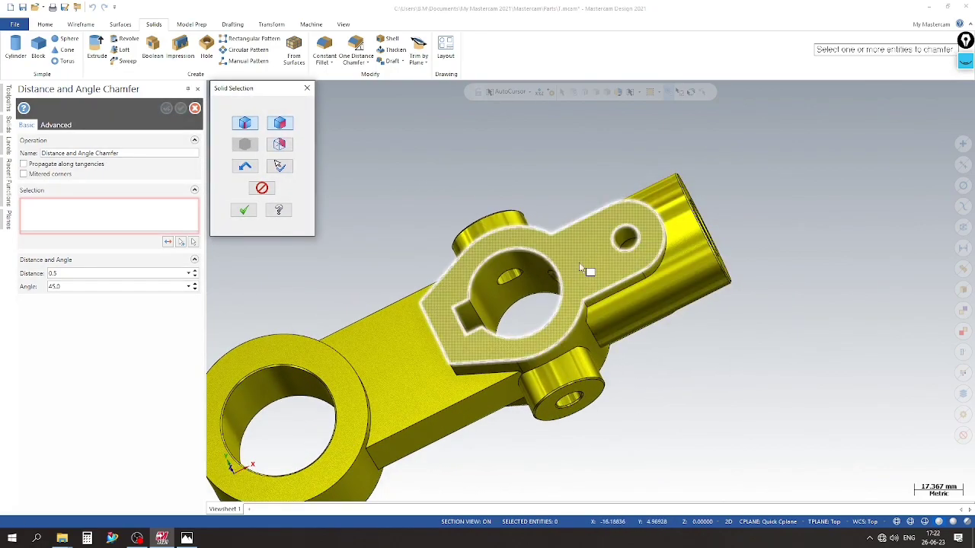
left_click(628, 234)
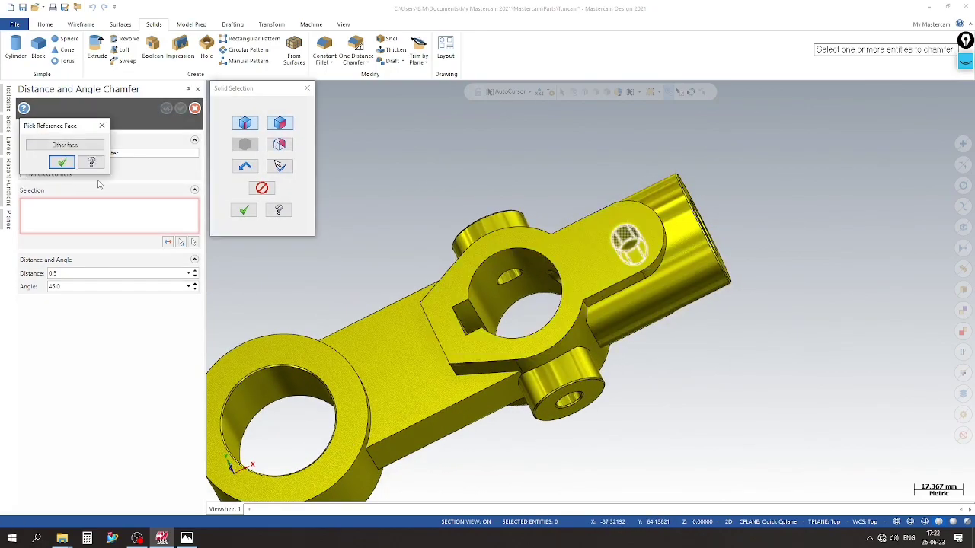
left_click(244, 211)
mouse_move(246, 214)
middle_mouse_down()
mouse_move(654, 395)
mouse_move(646, 278)
middle_mouse_up()
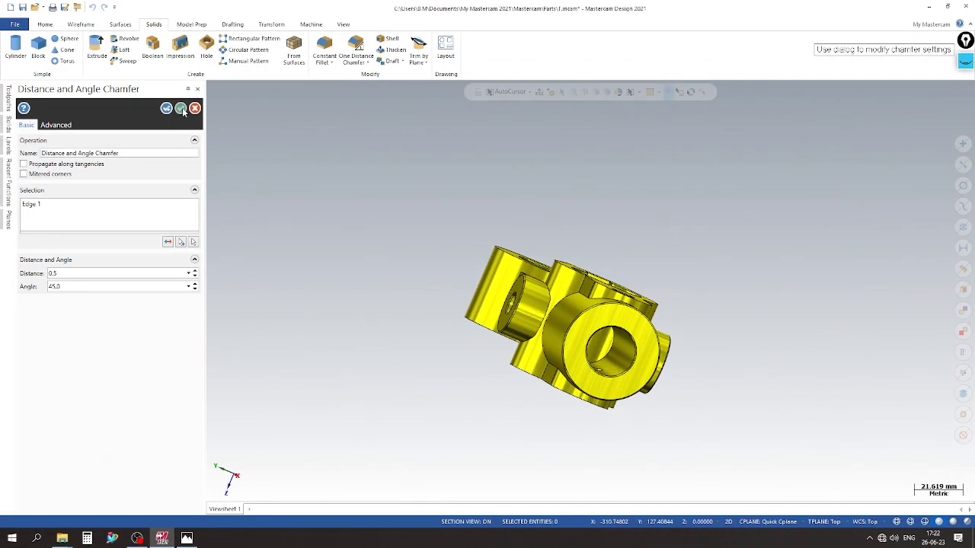
left_click(182, 109)
middle_click_drag(676, 294, 511, 330)
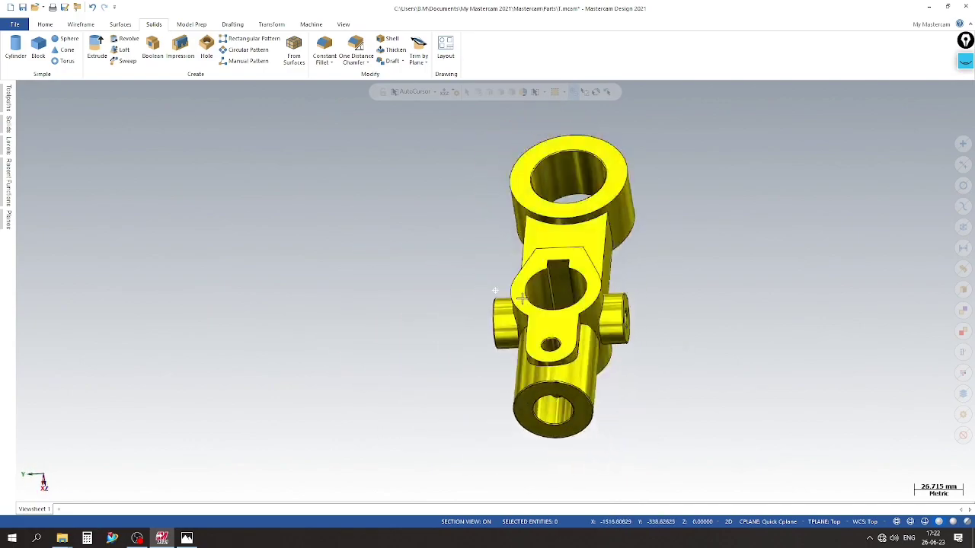
right_click(632, 233)
key("Escape")
key("alt+7")
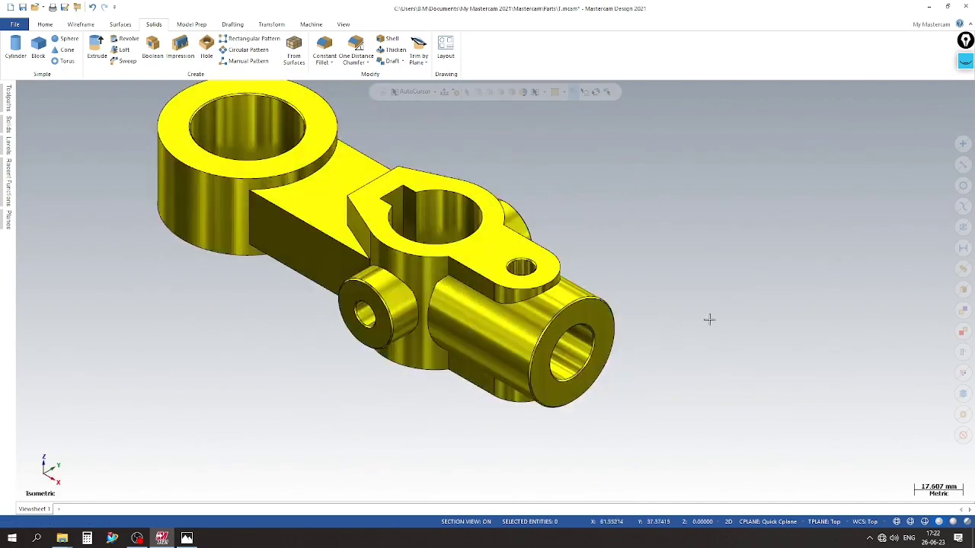
scroll(709, 320, "down", 2)
scroll(724, 320, "up", 2)
scroll(761, 297, "up", 3)
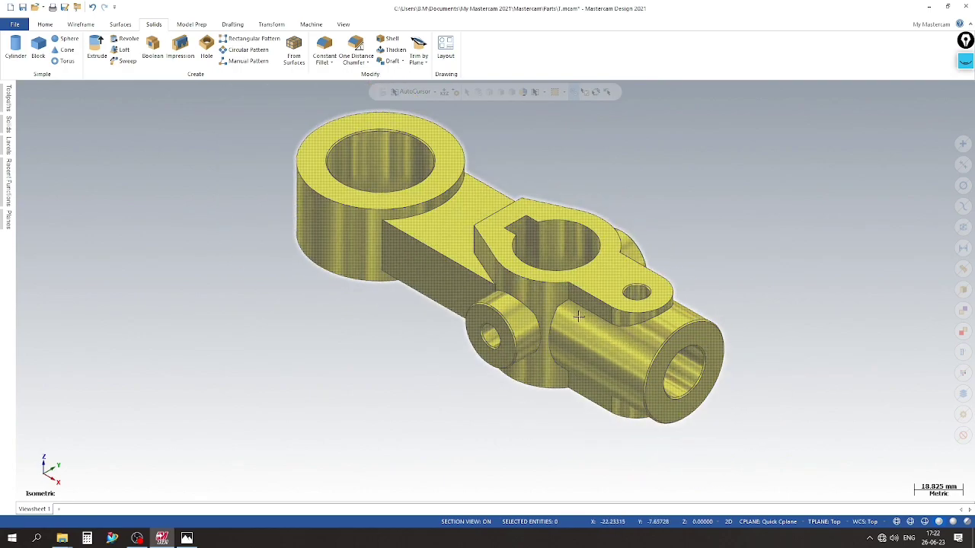
mouse_move(789, 280)
middle_mouse_down()
mouse_move(501, 352)
mouse_move(579, 310)
mouse_move(755, 363)
mouse_move(557, 226)
mouse_move(803, 281)
mouse_move(776, 355)
mouse_move(255, 304)
mouse_move(398, 281)
mouse_move(441, 343)
mouse_move(581, 383)
mouse_move(721, 383)
mouse_move(601, 283)
middle_mouse_up()
Step: Recolour the lever light silver-grey, then return to the isometric view and zoom to fit
left_click(351, 266)
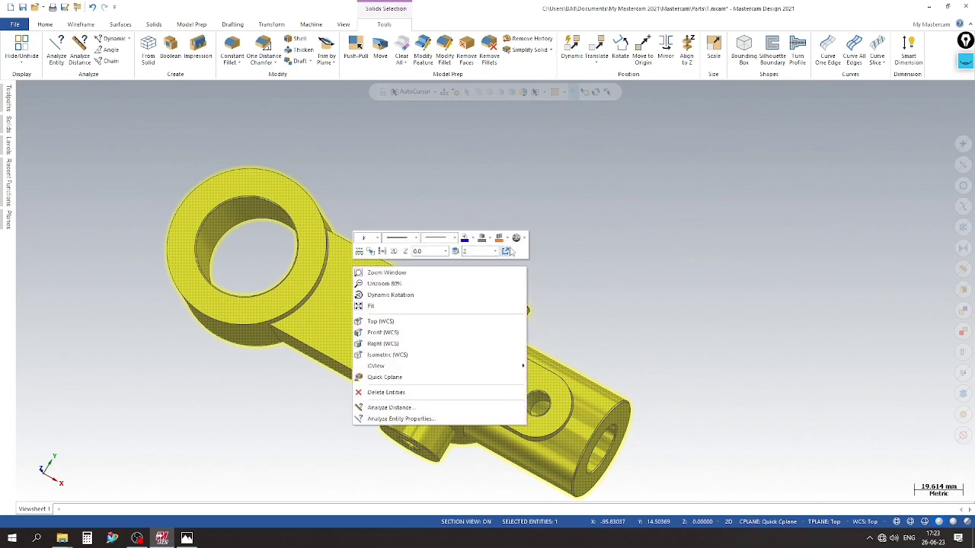
left_click(494, 272)
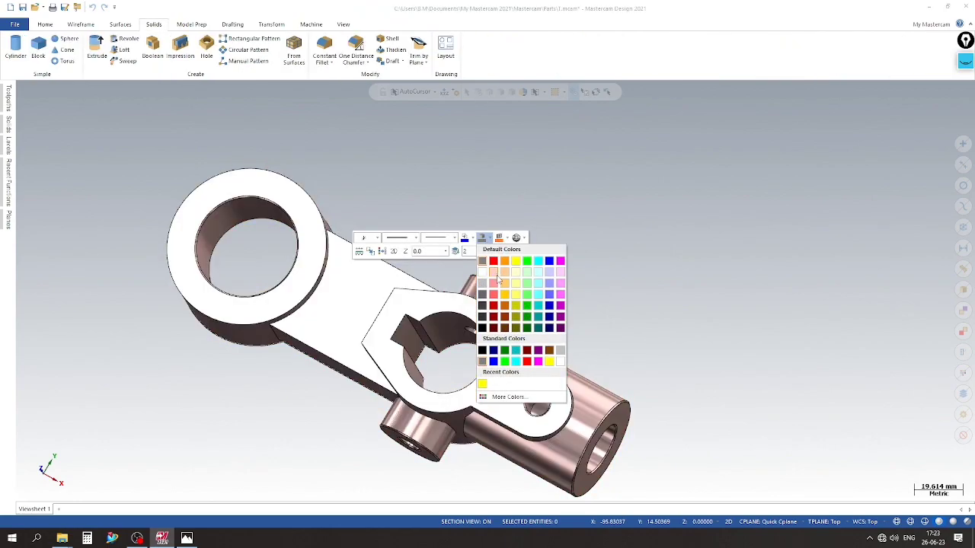
right_click(579, 201)
left_click(610, 286)
scroll(743, 390, "up", 3)
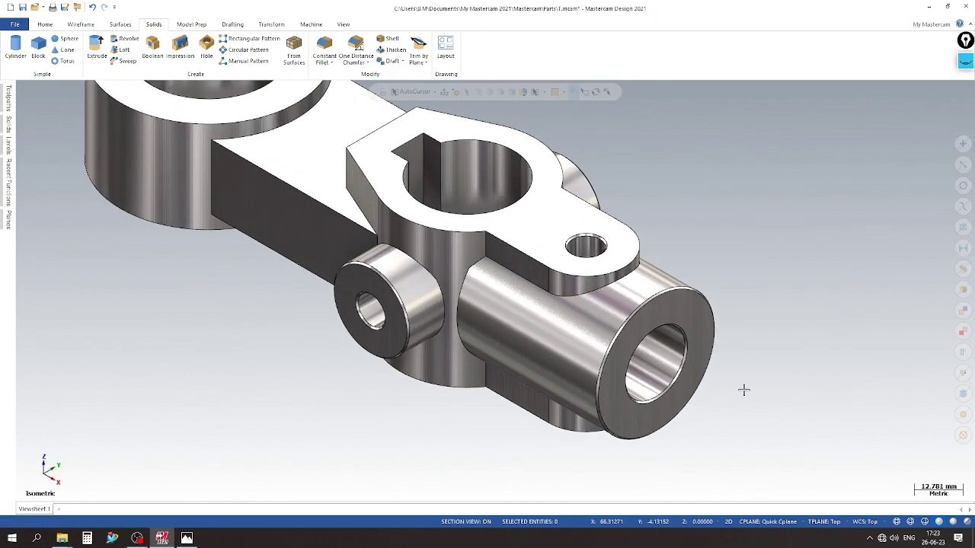
scroll(743, 390, "up", 1)
scroll(729, 391, "down", 3)
scroll(514, 380, "down", 2)
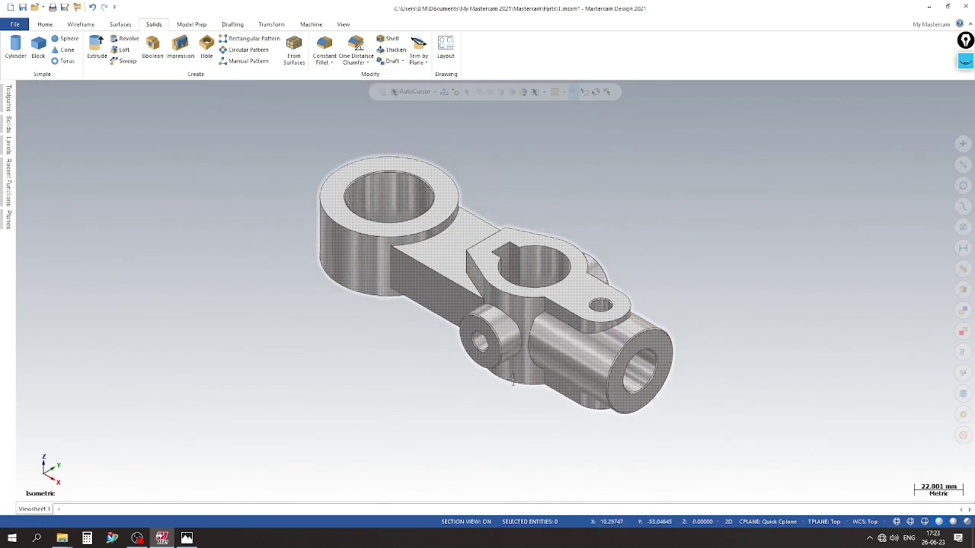